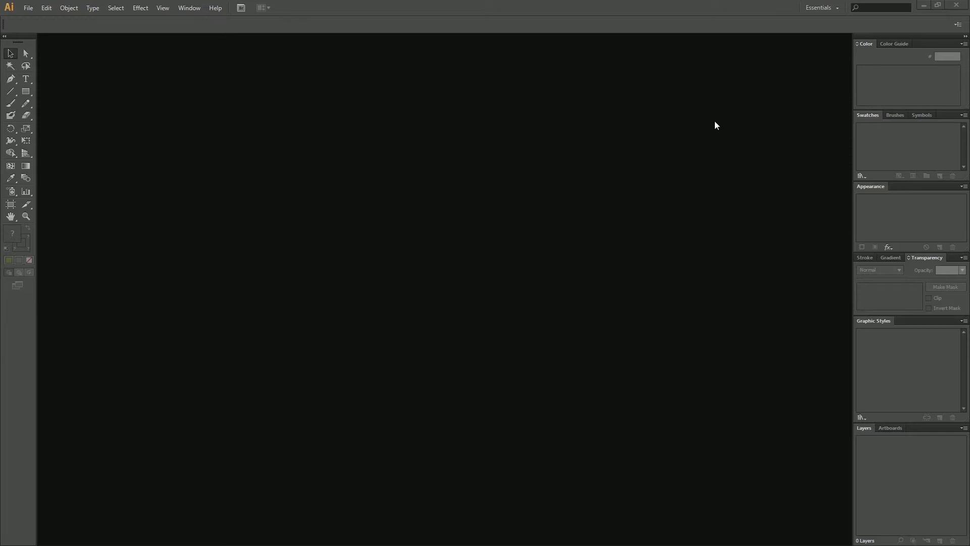
- Create a new document 2.5 in wide and 3.5 in high with the color mode set to CMYK
{"action": "left_click", "coordinate": [29, 8]}
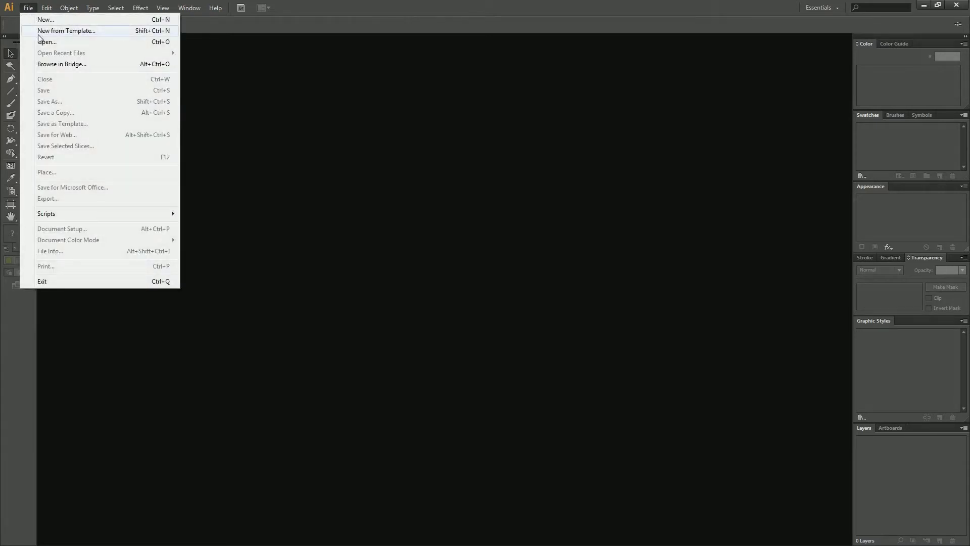
{"action": "left_click", "coordinate": [49, 21]}
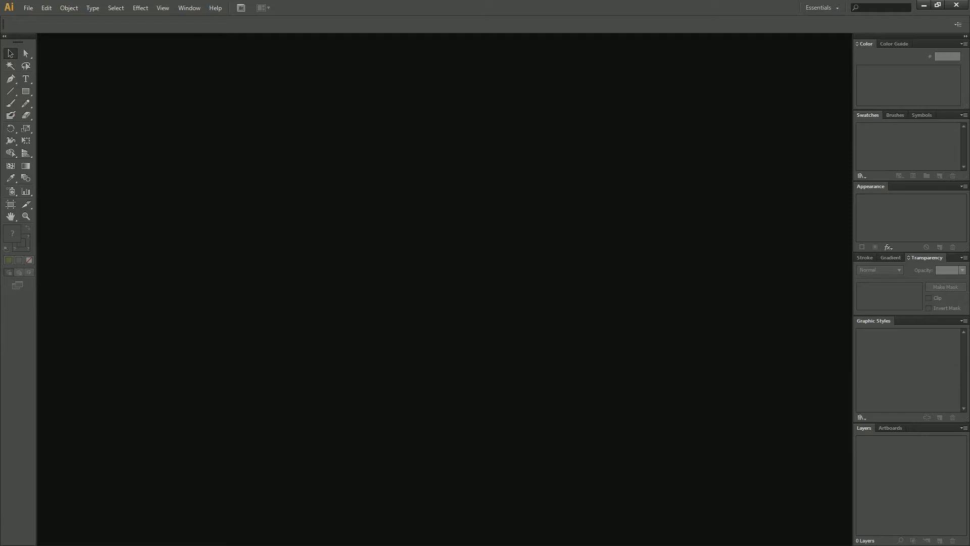
{"action": "key", "text": "ctrl+n"}
{"action": "left_click_drag", "start_coordinate": [743, 47], "coordinate": [334, 123]}
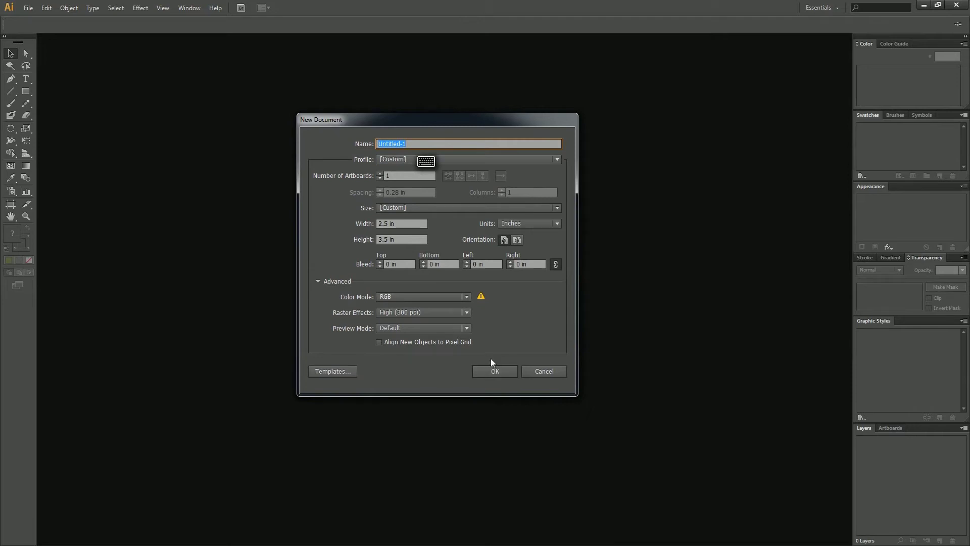
{"action": "left_click", "coordinate": [449, 296]}
{"action": "left_click", "coordinate": [443, 307]}
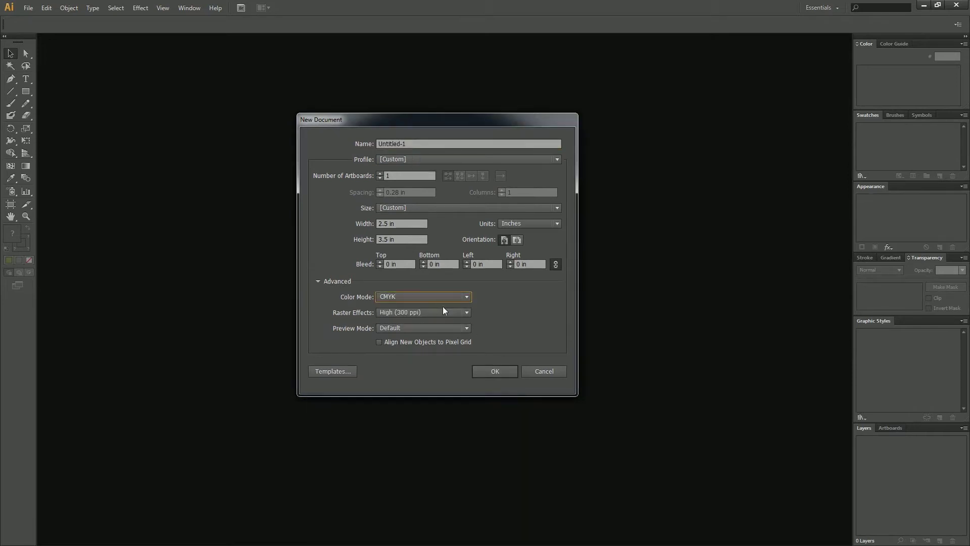
{"action": "left_click", "coordinate": [489, 372]}
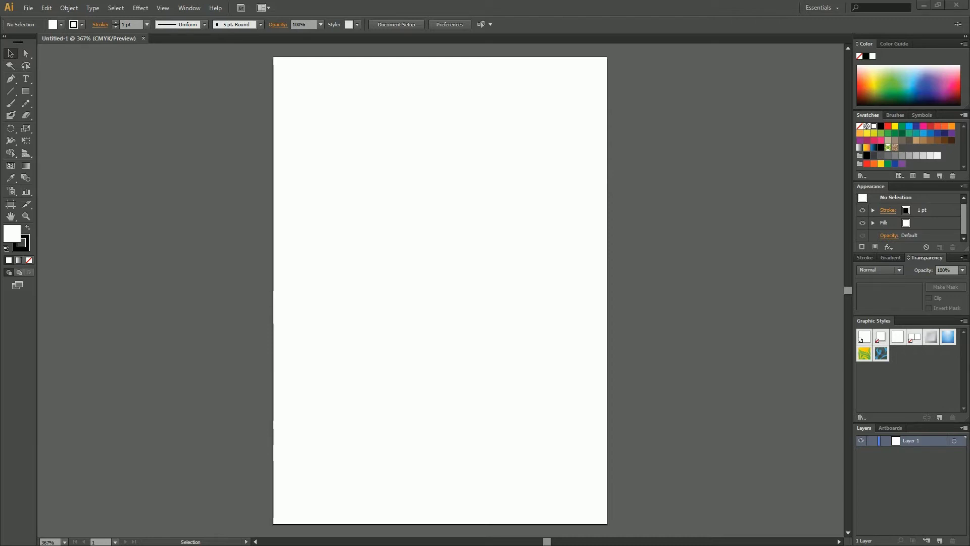
- Switch to the browser and save the enlarged beach ball picture to the Desktop as the JPEG image w38beachball
{"action": "key", "text": "alt+Tab"}
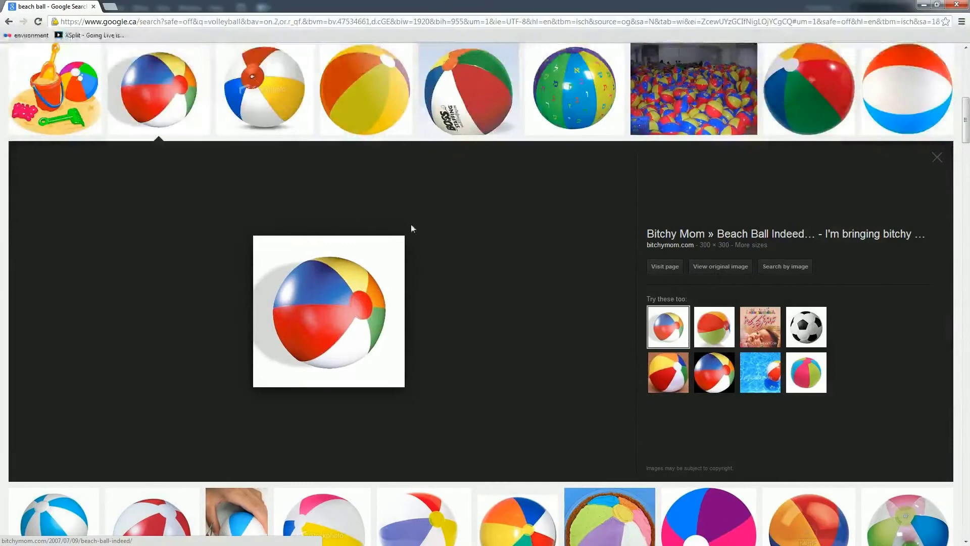
{"action": "right_click", "coordinate": [332, 295]}
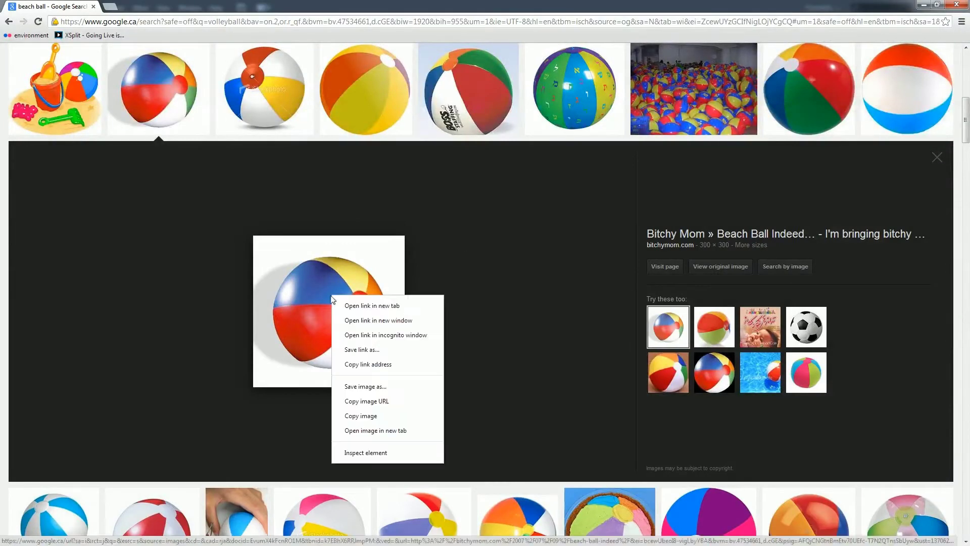
{"action": "left_click", "coordinate": [411, 391]}
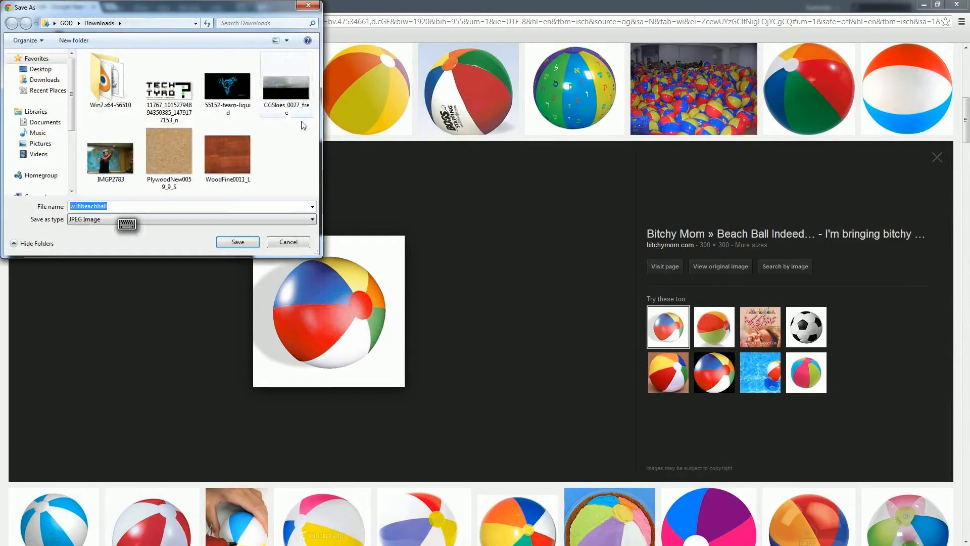
{"action": "left_click", "coordinate": [41, 69]}
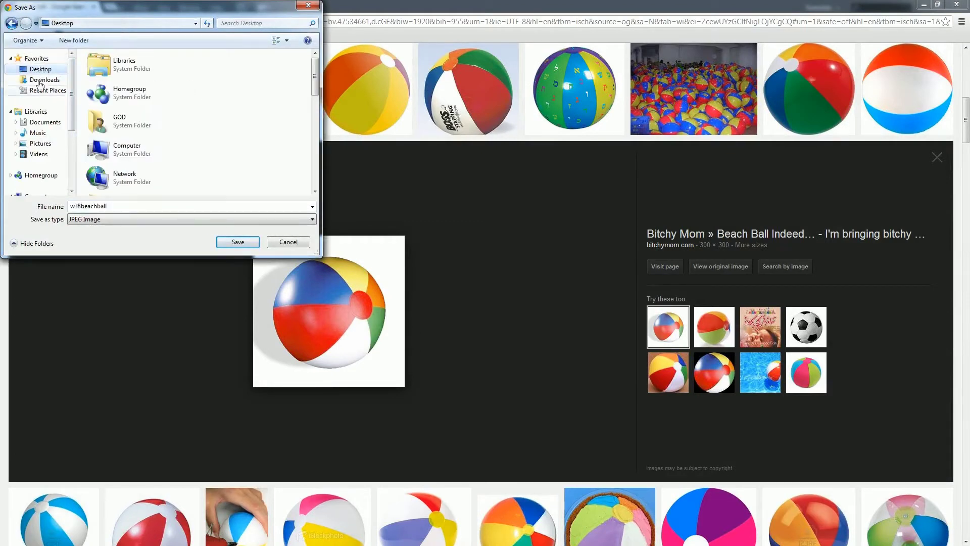
{"action": "left_click", "coordinate": [238, 242]}
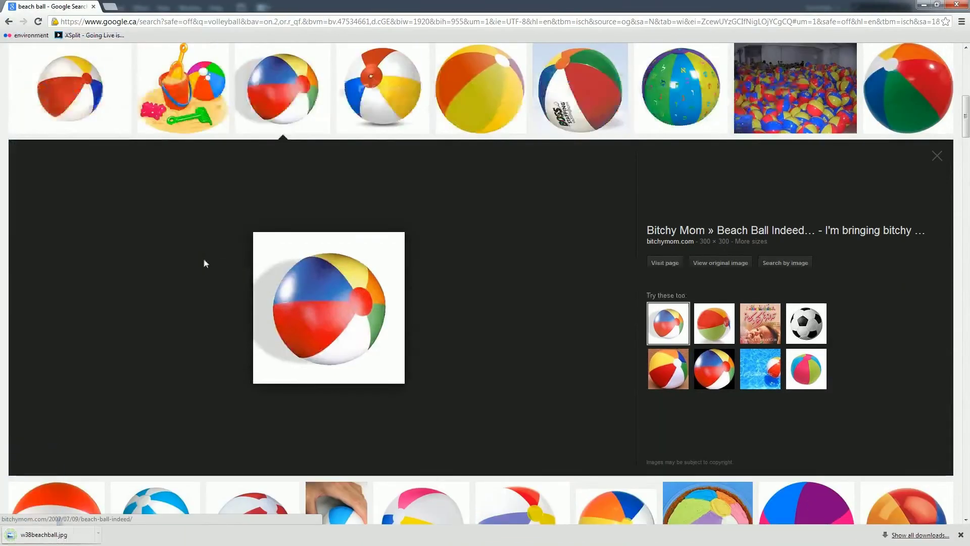
- Locate the downloaded w38beachball.jpg in its folder and place it as a linked image in the Illustrator document
{"action": "left_click", "coordinate": [100, 533]}
{"action": "left_click", "coordinate": [127, 493]}
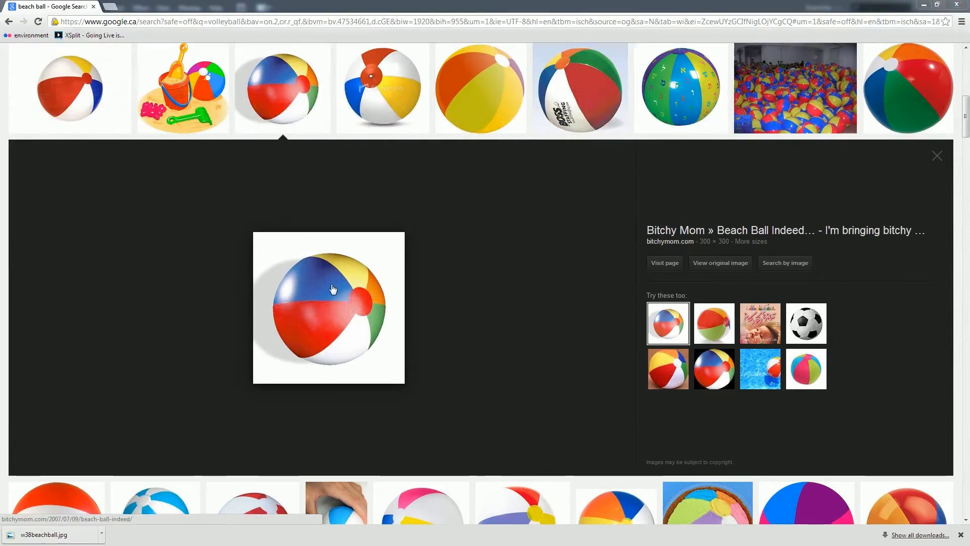
{"action": "left_click", "coordinate": [925, 5]}
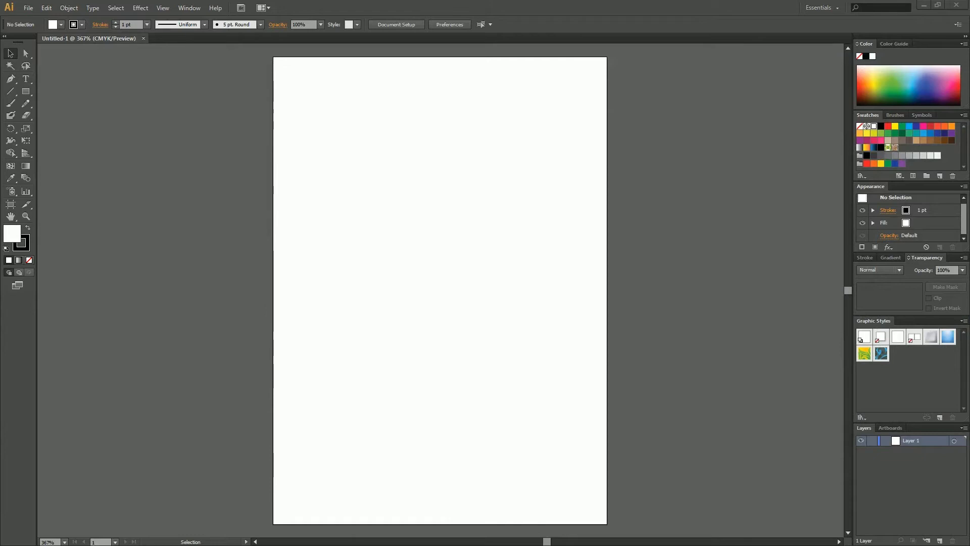
{"action": "left_click_drag", "start_coordinate": [624, 251], "coordinate": [511, 253]}
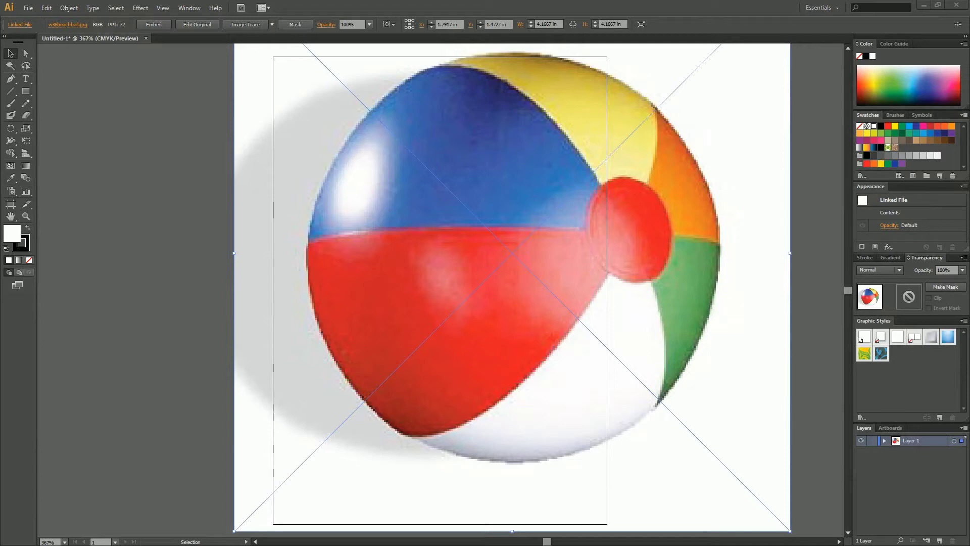
{"action": "key", "text": "alt+Tab"}
- Scale the beach ball image proportionally to about 1.42 in square, place it near the artboard's center, and deselect it
{"action": "left_click_drag", "start_coordinate": [789, 531], "coordinate": [423, 163]}
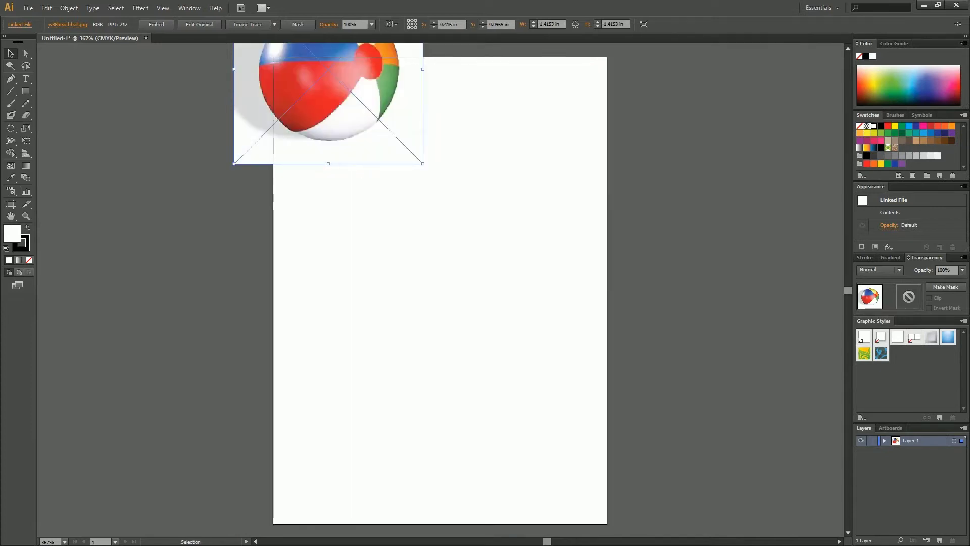
{"action": "left_click_drag", "start_coordinate": [344, 106], "coordinate": [471, 320]}
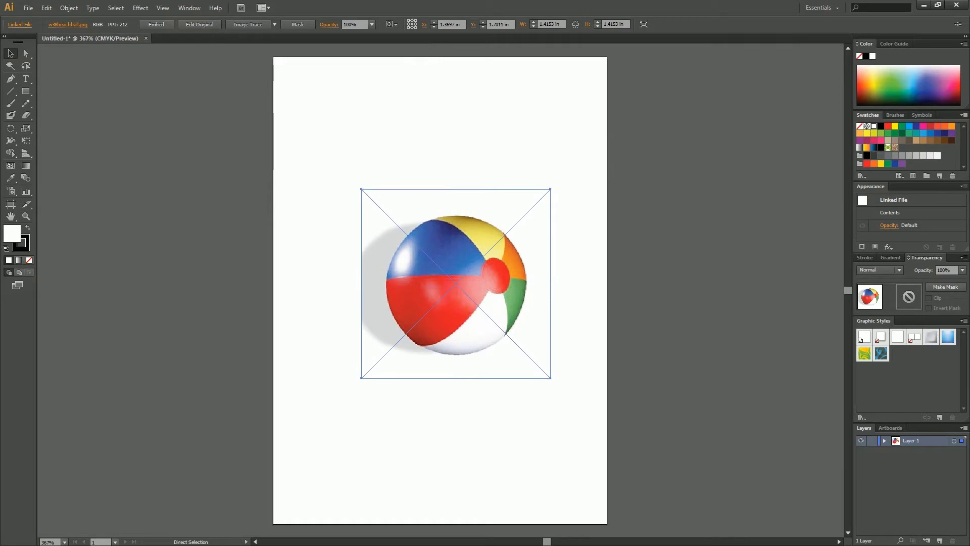
{"action": "key", "text": "ctrl+shift+a"}
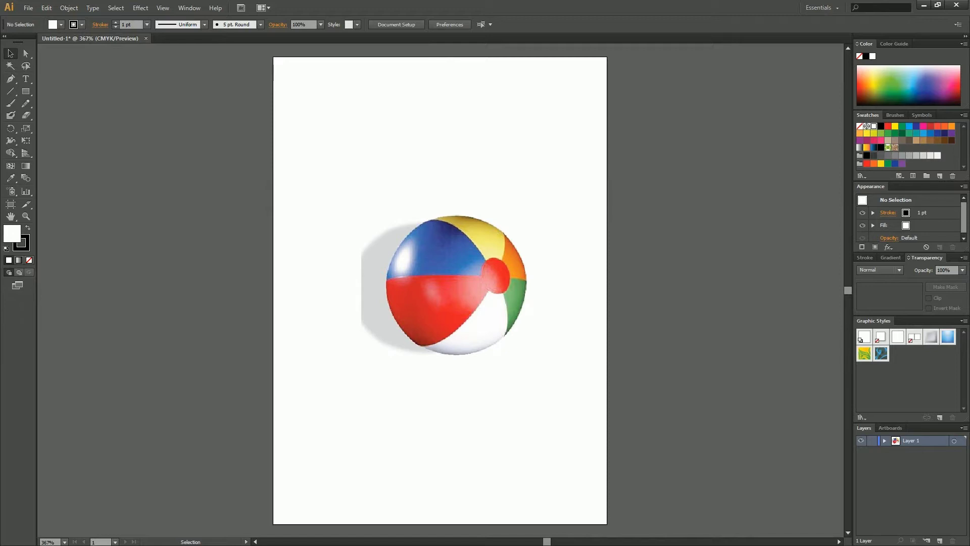
- Trace the ball's upper and right edge with the Pen tool, starting where the blue and yellow panels meet at the outline
{"action": "key", "text": "p"}
{"action": "left_click", "coordinate": [430, 220]}
{"action": "left_click_drag", "start_coordinate": [479, 219], "coordinate": [494, 226]}
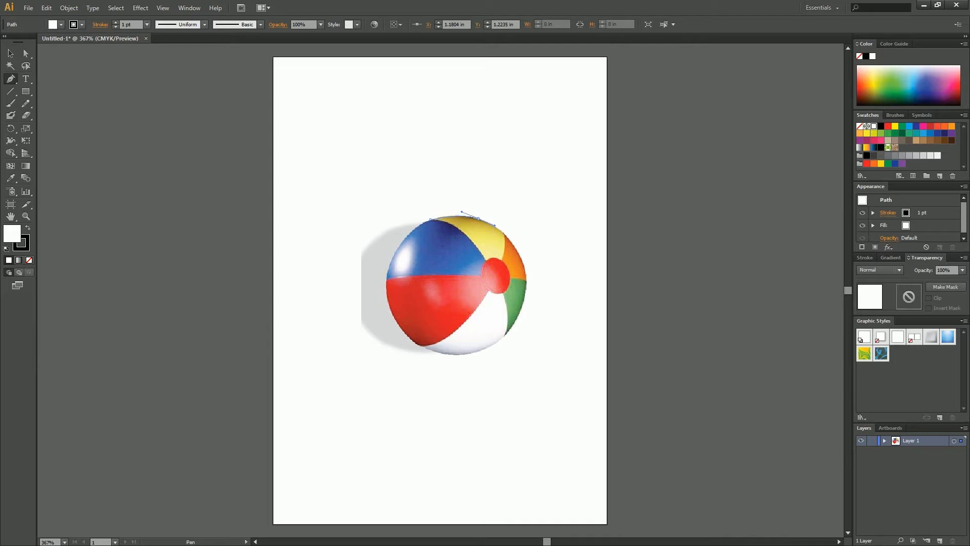
{"action": "left_click_drag", "start_coordinate": [497, 225], "coordinate": [497, 226]}
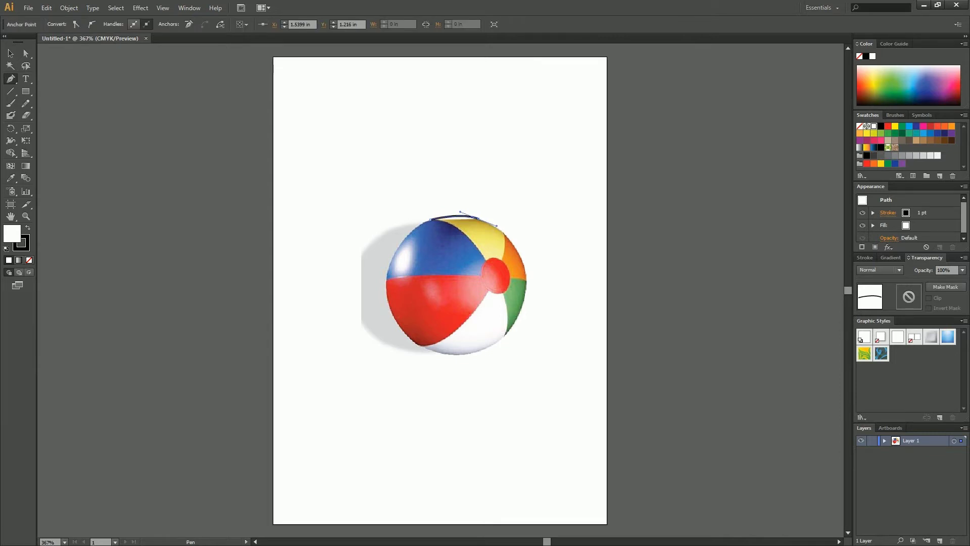
{"action": "mouse_move", "coordinate": [526, 266]}
{"action": "left_mouse_down"}
{"action": "mouse_move", "coordinate": [529, 292]}
{"action": "mouse_move", "coordinate": [522, 279]}
{"action": "mouse_move", "coordinate": [530, 277]}
{"action": "left_mouse_up"}
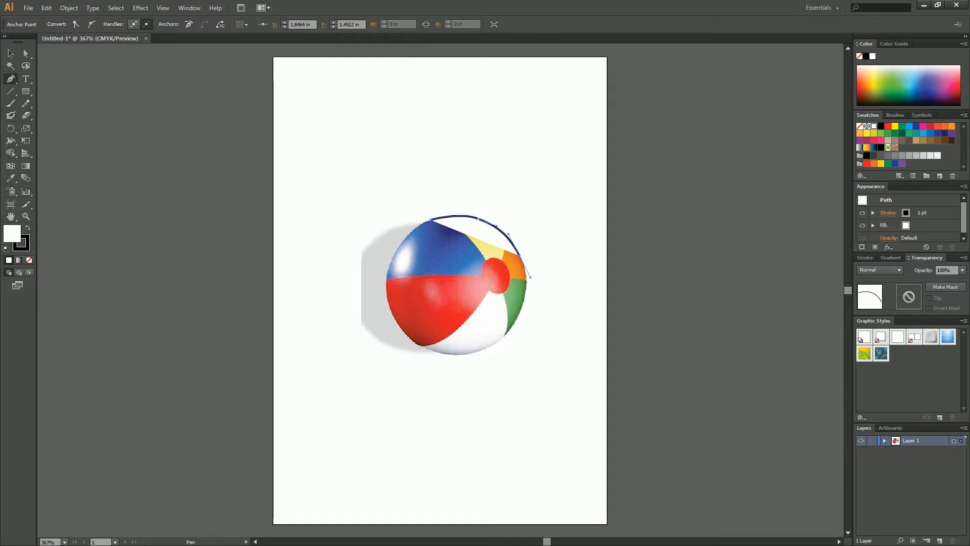
{"action": "left_click_drag", "start_coordinate": [523, 306], "coordinate": [519, 316]}
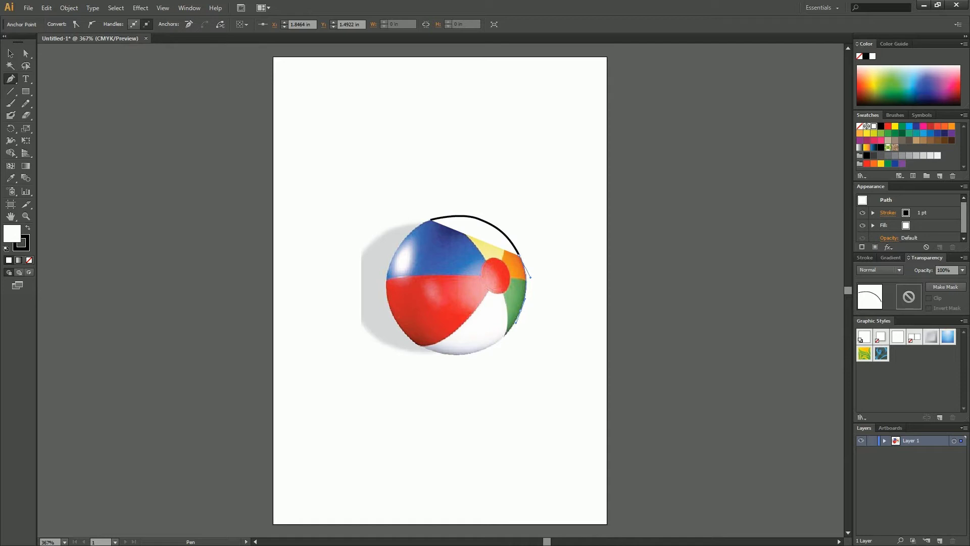
{"action": "left_click_drag", "start_coordinate": [516, 323], "coordinate": [516, 323]}
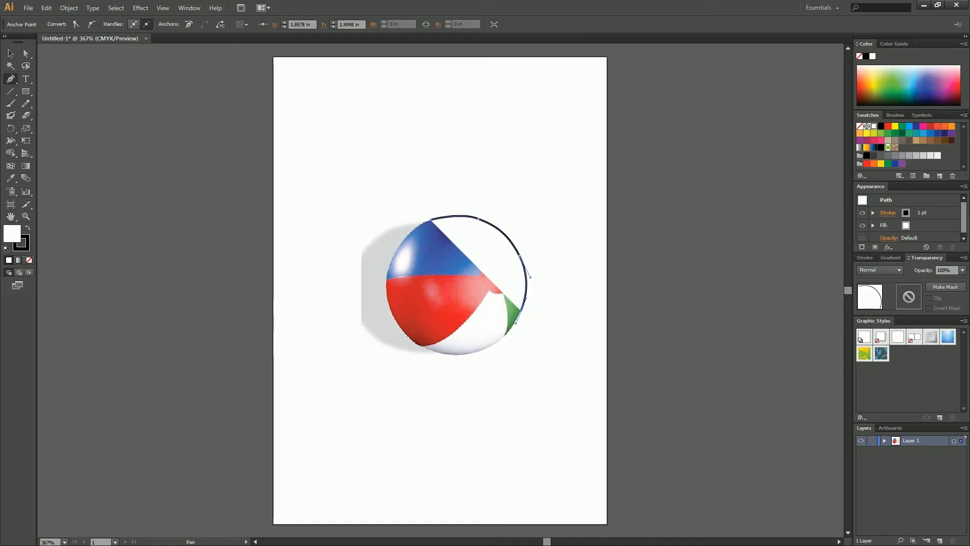
- Continue the curved path around the ball's lower and left edge and close it at the starting anchor point
{"action": "left_click_drag", "start_coordinate": [489, 347], "coordinate": [473, 356]}
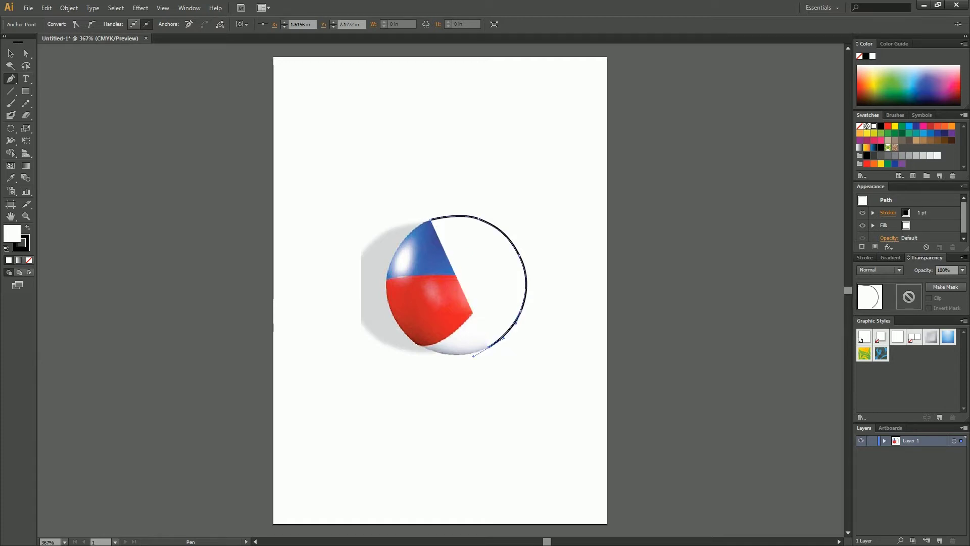
{"action": "left_click_drag", "start_coordinate": [429, 349], "coordinate": [410, 342]}
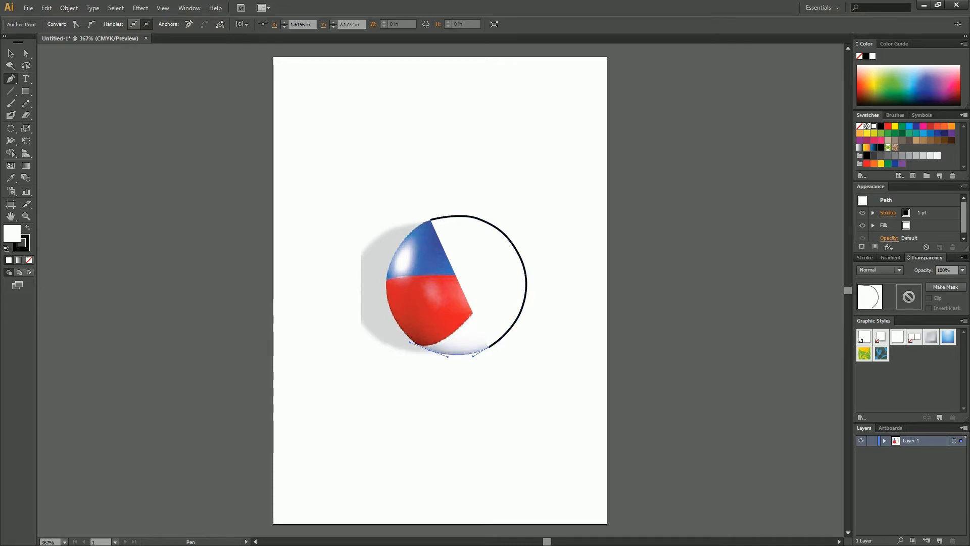
{"action": "left_click_drag", "start_coordinate": [410, 342], "coordinate": [411, 342]}
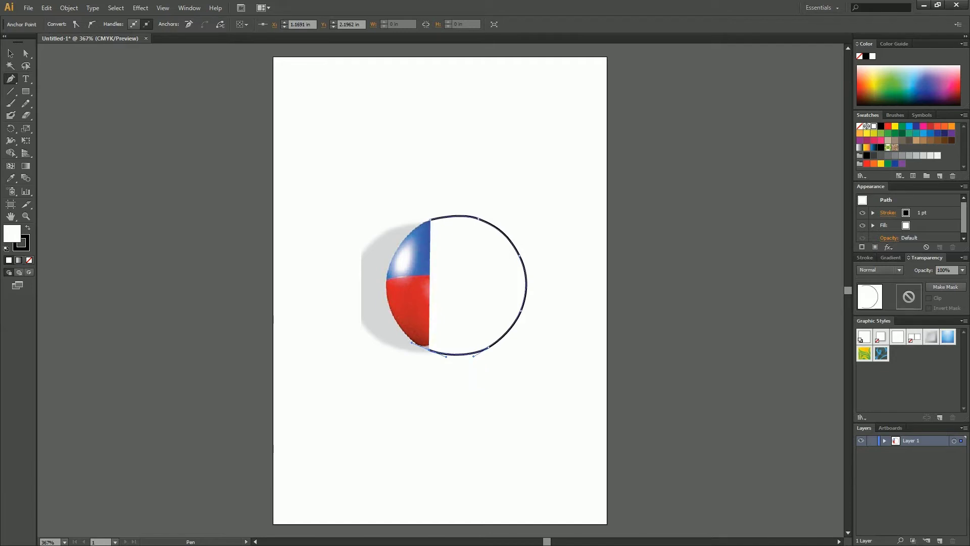
{"action": "left_click_drag", "start_coordinate": [394, 316], "coordinate": [385, 301]}
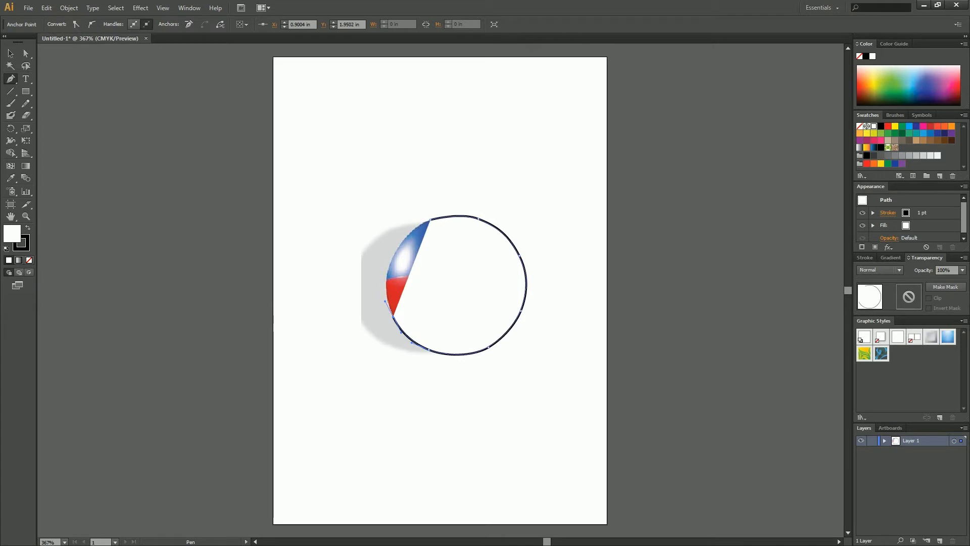
{"action": "left_click_drag", "start_coordinate": [390, 260], "coordinate": [394, 246]}
{"action": "left_click_drag", "start_coordinate": [395, 248], "coordinate": [396, 247]}
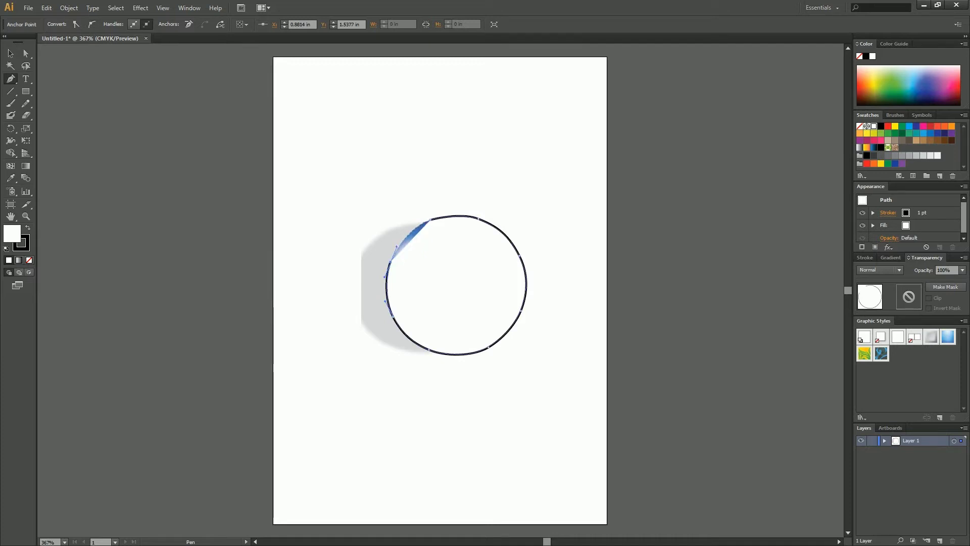
{"action": "left_click", "coordinate": [430, 219]}
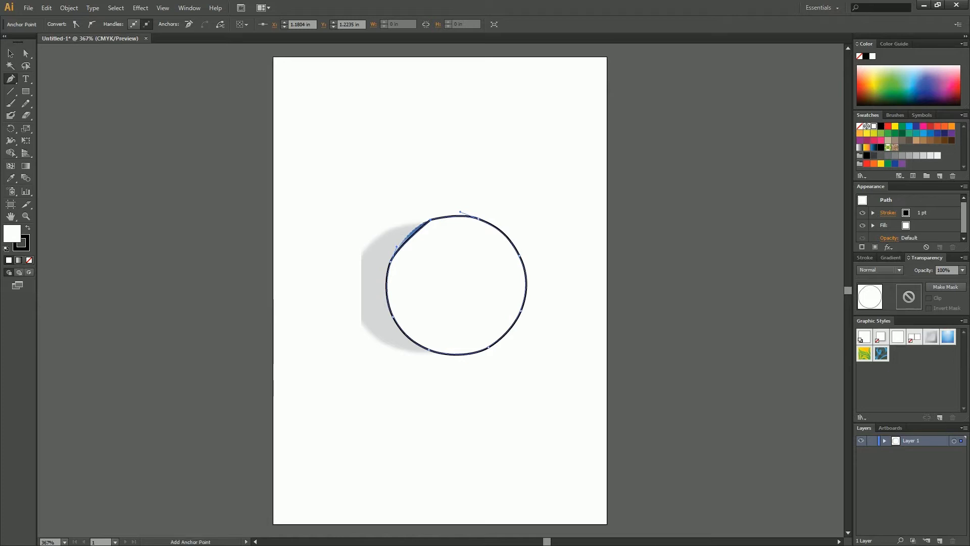
- Convert the path's starting anchor to a smooth point, nudge it two increments left and one down, and adjust its direction handle
{"action": "key", "text": "a"}
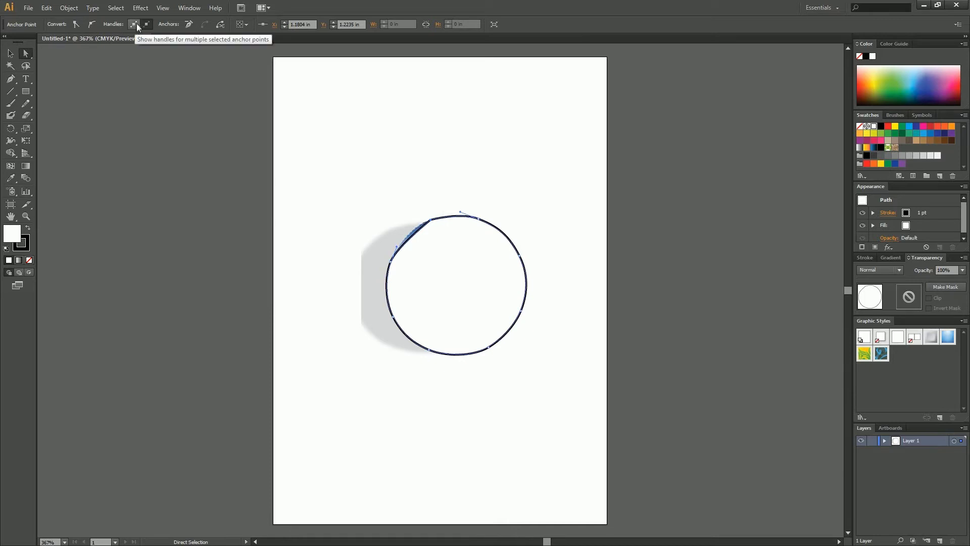
{"action": "left_click", "coordinate": [91, 24]}
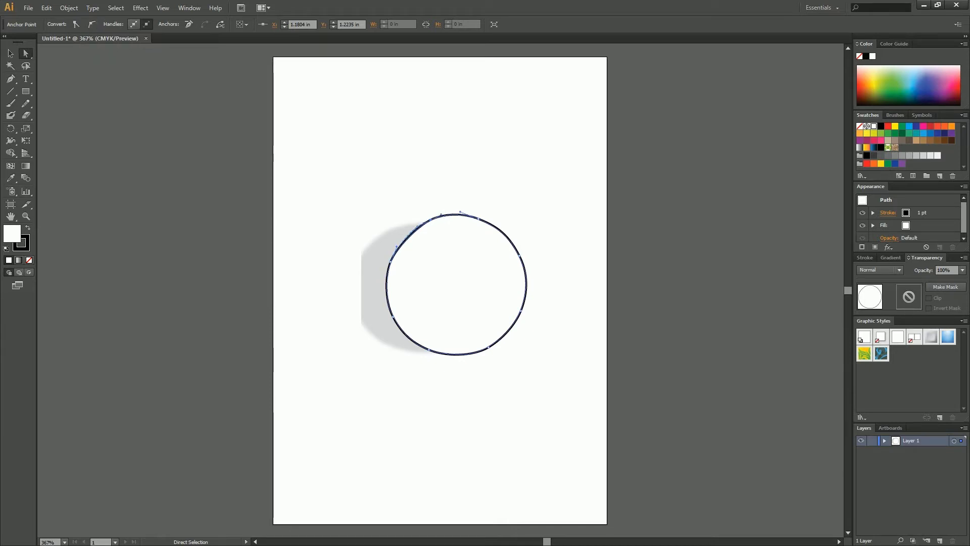
{"action": "key", "text": "Left"}
{"action": "key", "text": "Down"}
{"action": "key", "text": "Left"}
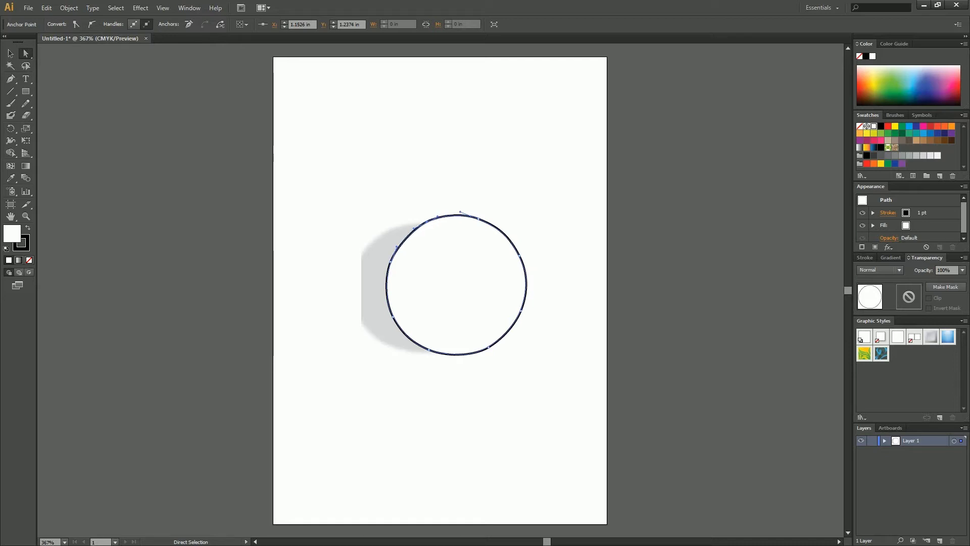
{"action": "left_click_drag", "start_coordinate": [414, 228], "coordinate": [438, 214]}
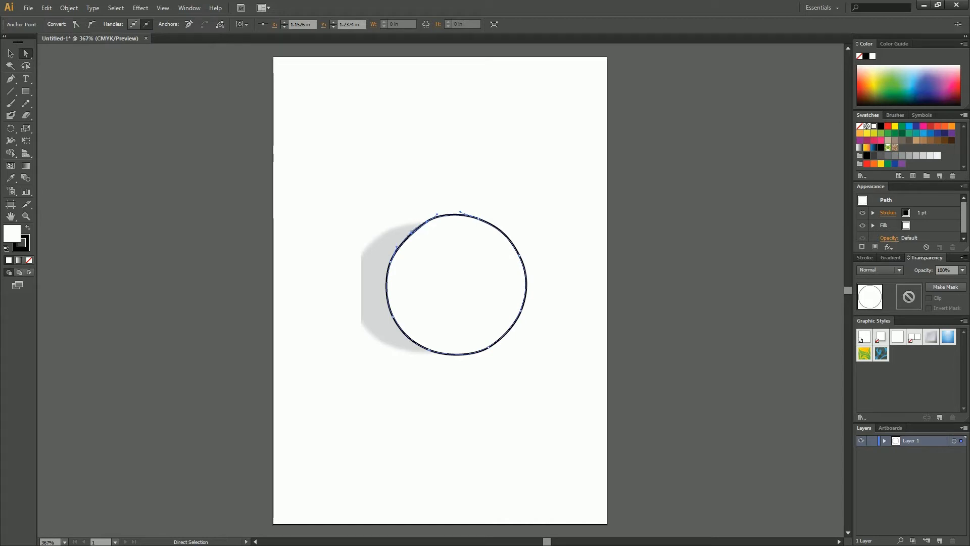
- Refine the starting anchor's handle, nudge the anchor to about X 1.14 in, Y 1.25 in, and set the outline's fill to None
{"action": "key", "text": "ctrl+shift+a"}
{"action": "left_click", "coordinate": [427, 221]}
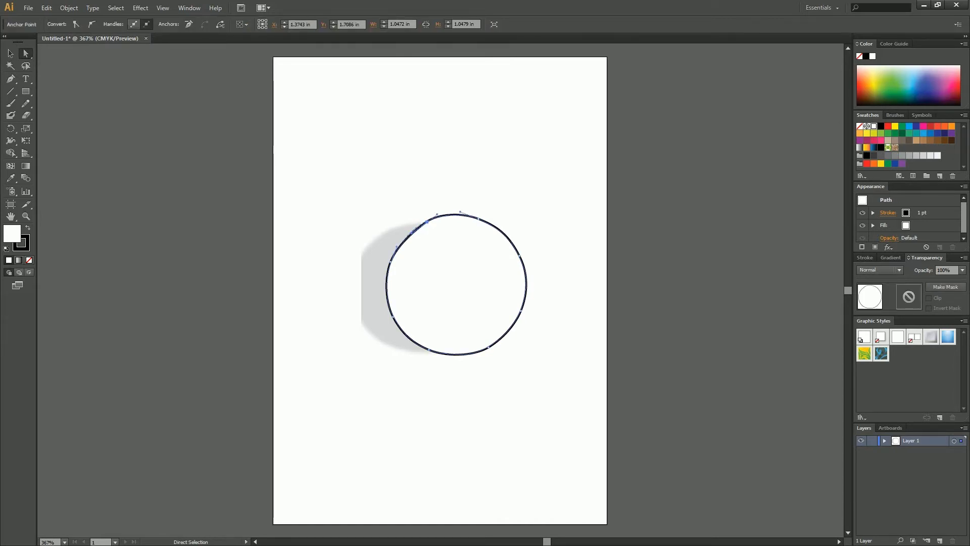
{"action": "left_click_drag", "start_coordinate": [411, 233], "coordinate": [410, 228]}
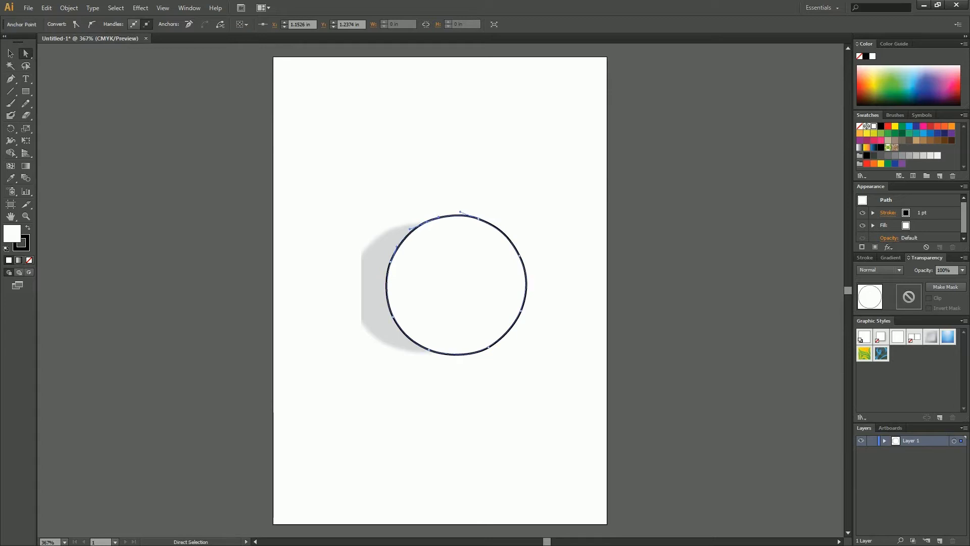
{"action": "key", "text": "Left"}
{"action": "key", "text": "Down"}
{"action": "left_click_drag", "start_coordinate": [408, 231], "coordinate": [409, 232]}
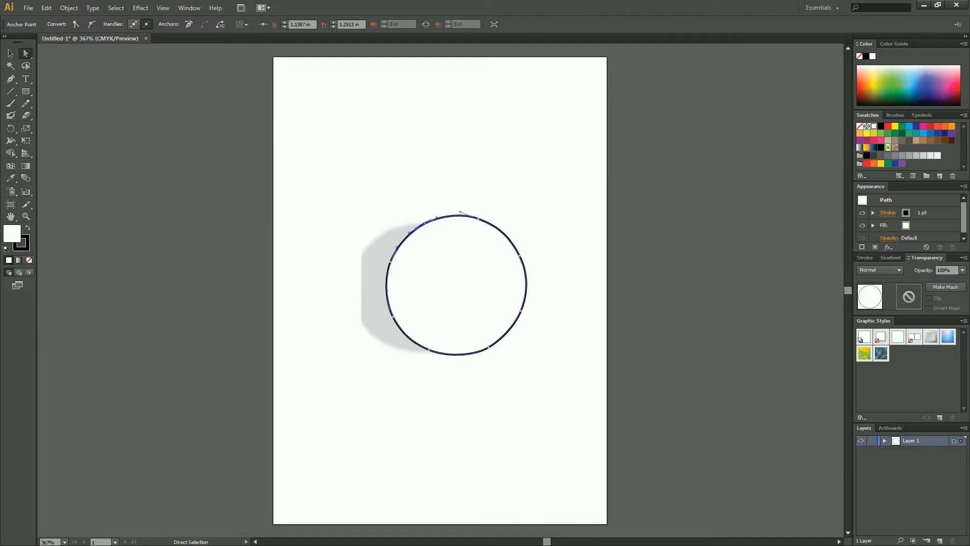
{"action": "left_click", "coordinate": [858, 56]}
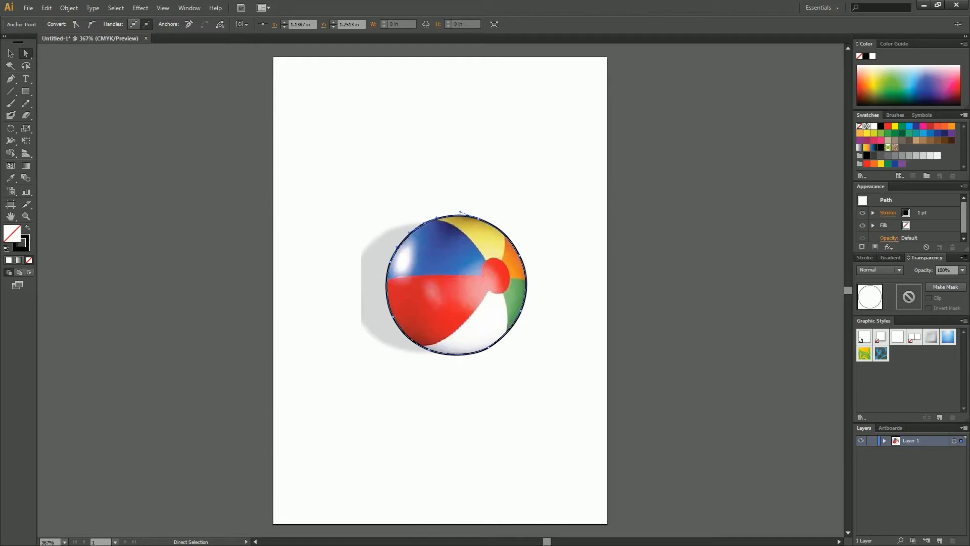
- Set the ball outline's stroke weight to 0.25 pt
{"action": "key", "text": "ctrl+shift+a"}
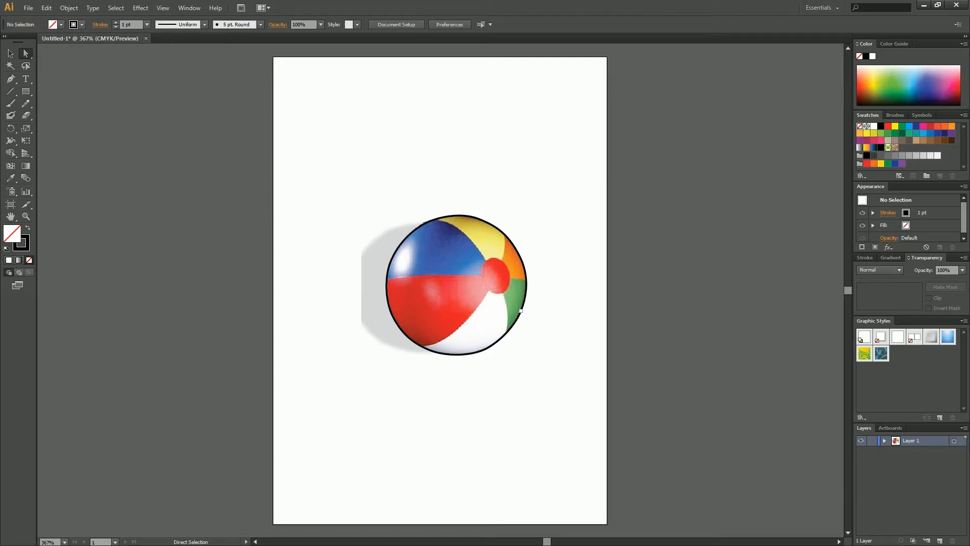
{"action": "key", "text": "v"}
{"action": "left_click", "coordinate": [521, 311]}
{"action": "left_click", "coordinate": [146, 25]}
{"action": "left_click", "coordinate": [157, 36]}
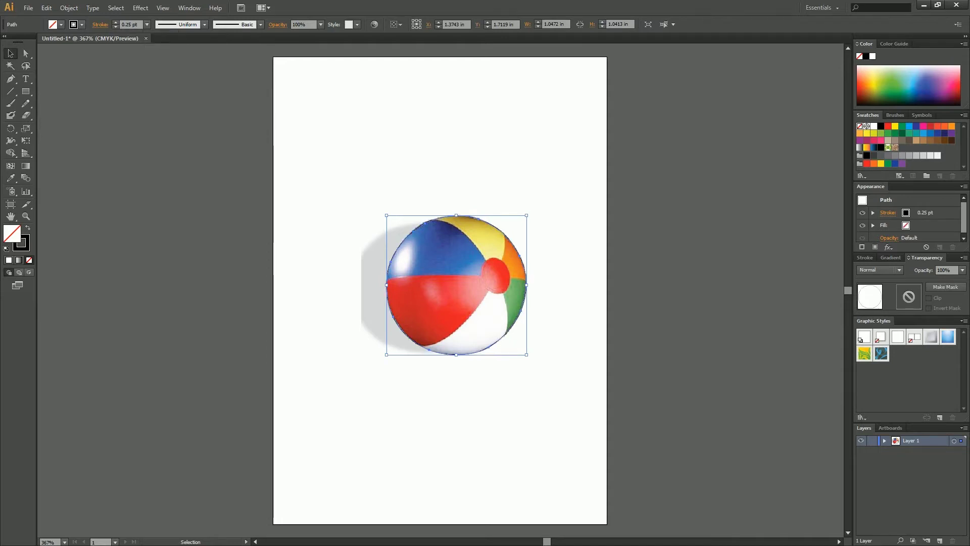
{"action": "key", "text": "ctrl+shift+a"}
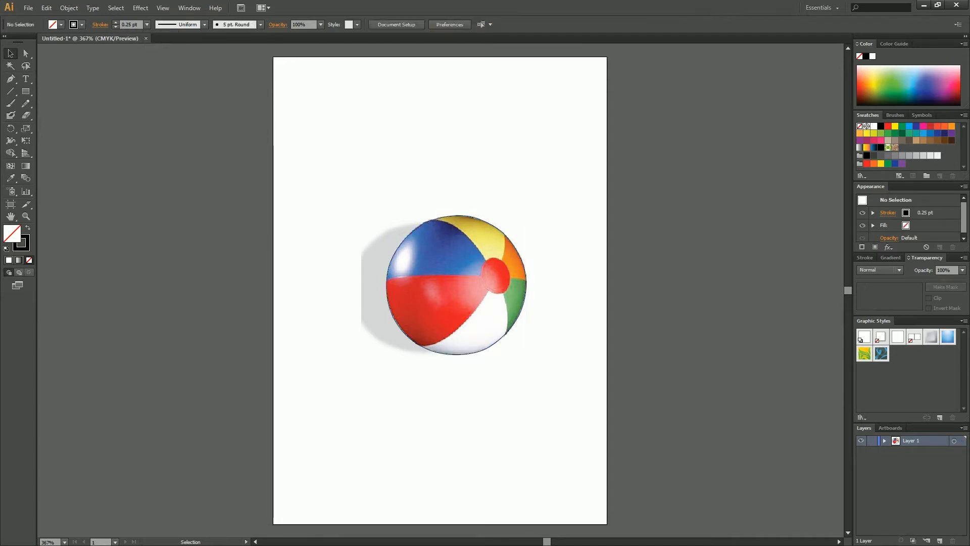
- Nudge the ball outline's starting anchor to about X 1.14 in, Y 1.24 in
{"action": "key", "text": "a"}
{"action": "left_click_drag", "start_coordinate": [407, 204], "coordinate": [443, 232]}
{"action": "key", "text": "Left"}
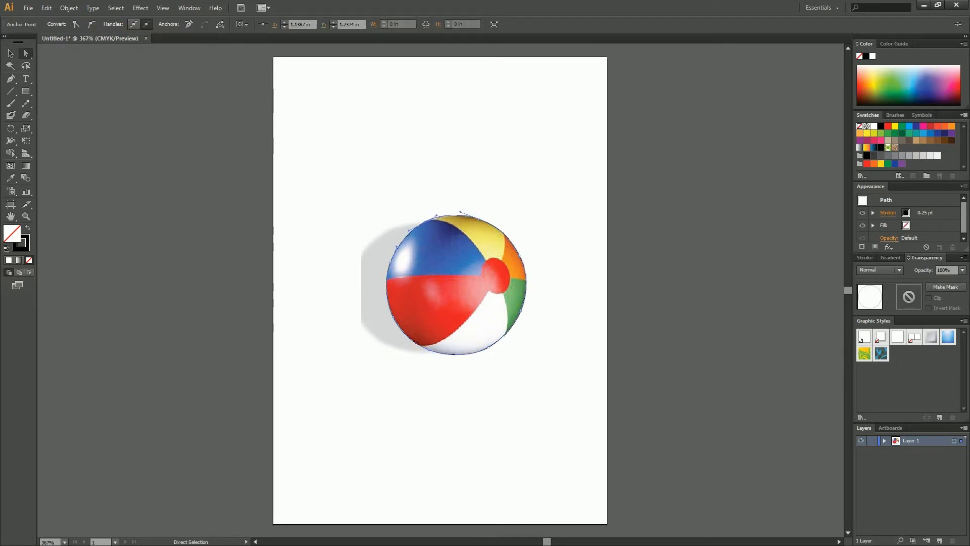
{"action": "key", "text": "ctrl+shift+a"}
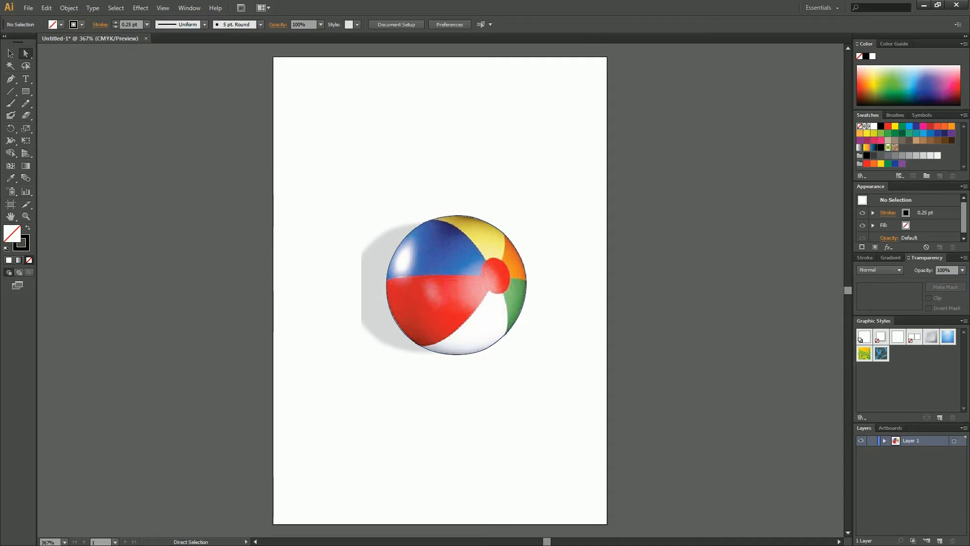
{"action": "key", "text": "v"}
{"action": "key", "text": "ctrl+a"}
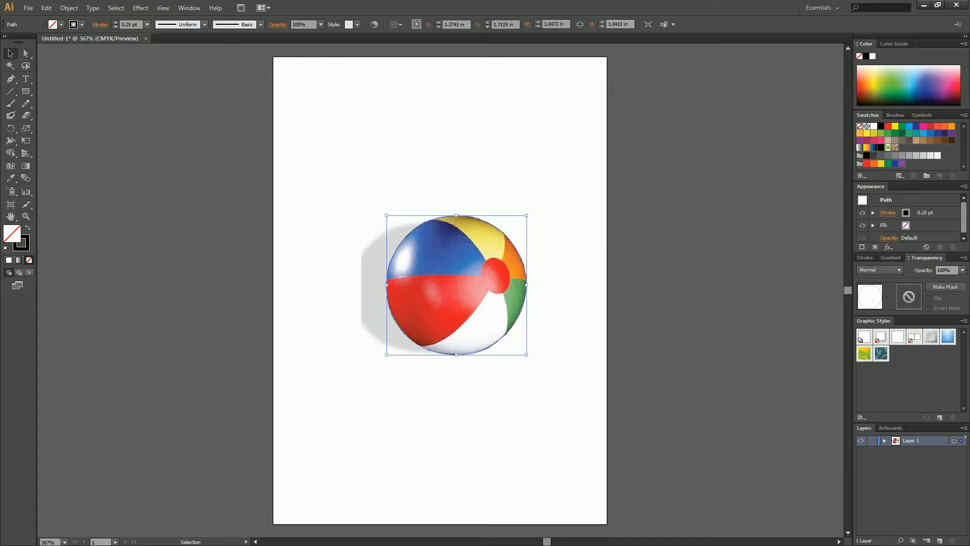
{"action": "key", "text": "ctrl+shift+a"}
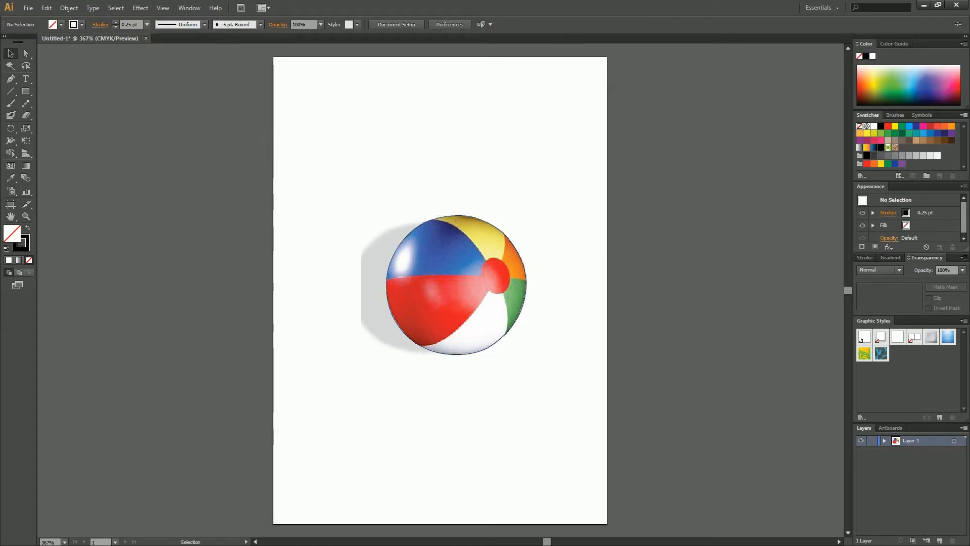
- Trace the blue panel's boundary with the yellow panel using the Pen tool, from the ball's upper edge into the red end cap
{"action": "key", "text": "p"}
{"action": "left_click", "coordinate": [430, 219]}
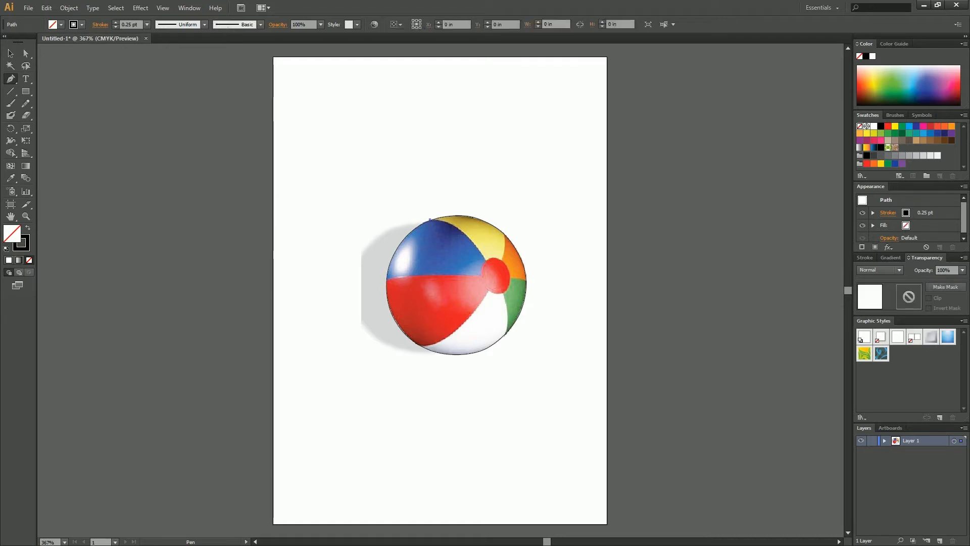
{"action": "left_click_drag", "start_coordinate": [460, 231], "coordinate": [470, 246]}
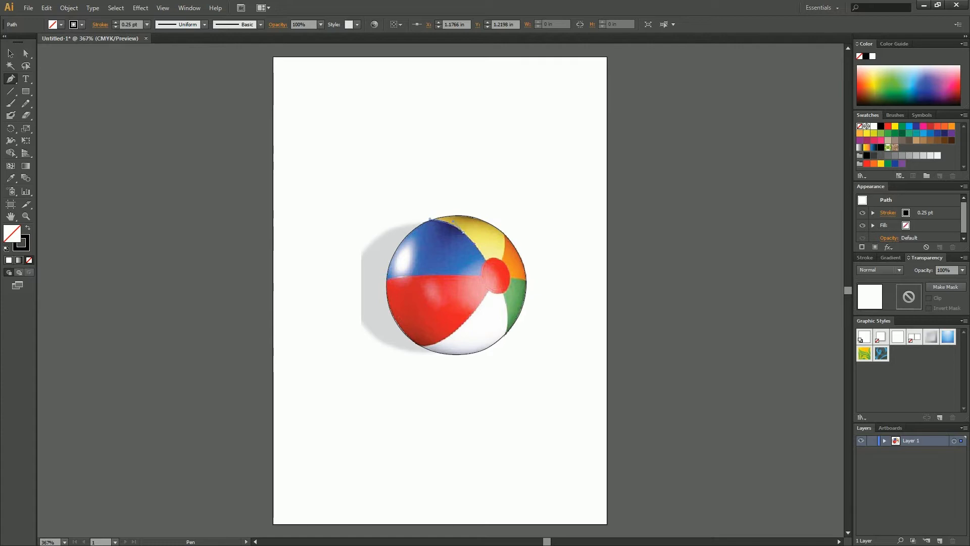
{"action": "left_click_drag", "start_coordinate": [464, 233], "coordinate": [475, 245]}
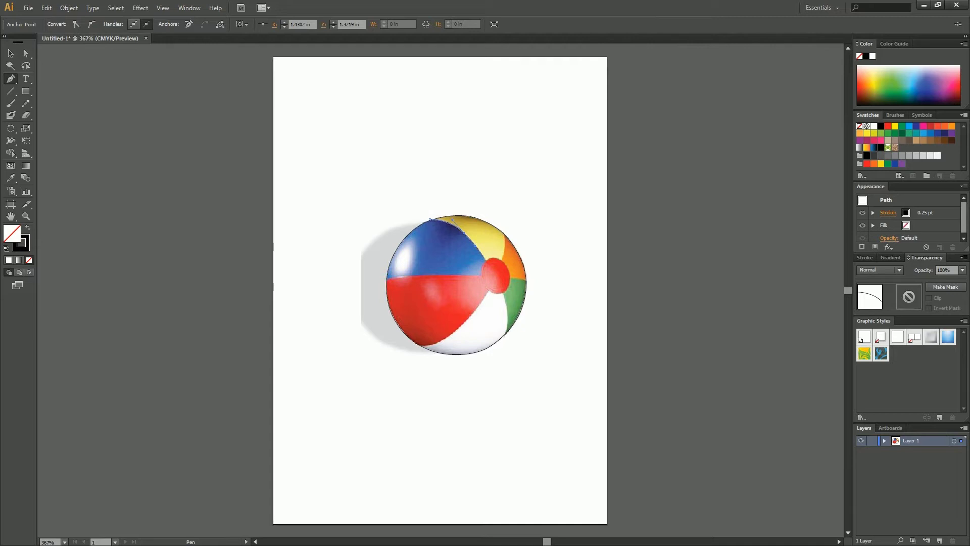
{"action": "left_click", "coordinate": [494, 276]}
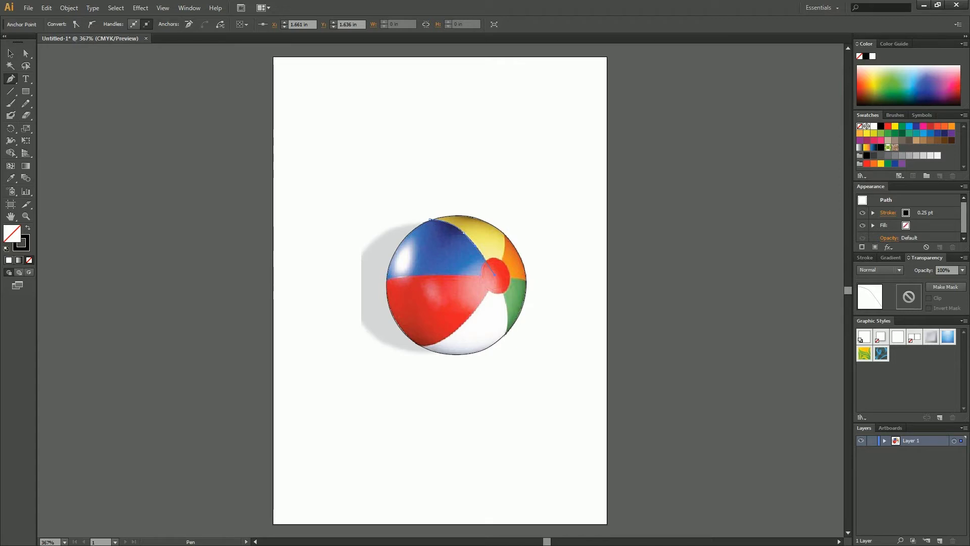
- Continue the blue panel's path along the red panel's boundary to the ball's left edge, and close it up along the outline
{"action": "left_click", "coordinate": [433, 274]}
{"action": "left_click", "coordinate": [464, 233]}
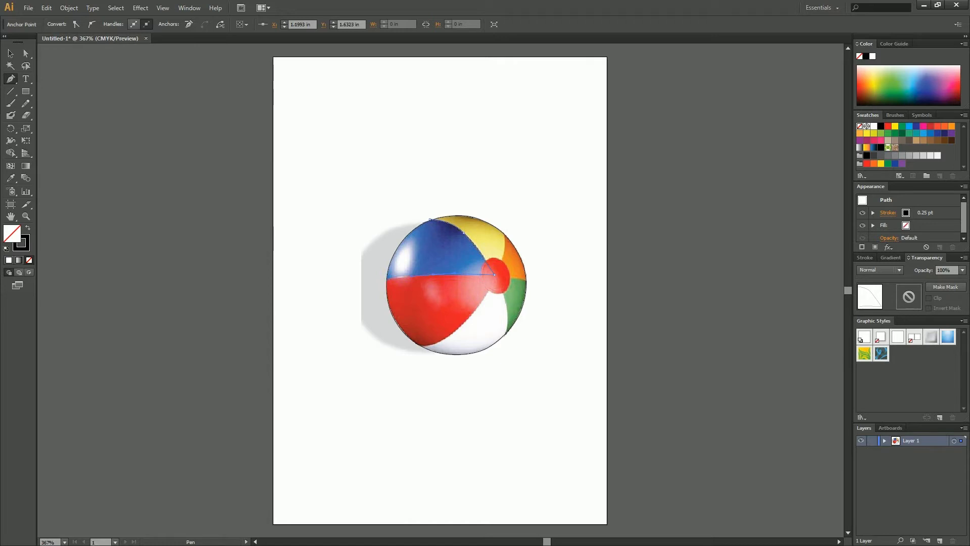
{"action": "left_click", "coordinate": [387, 279]}
{"action": "left_click_drag", "start_coordinate": [398, 243], "coordinate": [408, 231]}
{"action": "left_click_drag", "start_coordinate": [409, 232], "coordinate": [408, 232]}
{"action": "key", "text": "ctrl+z"}
{"action": "key", "text": "a"}
{"action": "left_click_drag", "start_coordinate": [408, 232], "coordinate": [411, 229]}
{"action": "key", "text": "ctrl+shift+a"}
- Align the blue panel's lower-left corner anchor and the anchor midway up its left edge with the ball's outline
{"action": "key", "text": "z"}
{"action": "left_click_drag", "start_coordinate": [349, 198], "coordinate": [529, 319]}
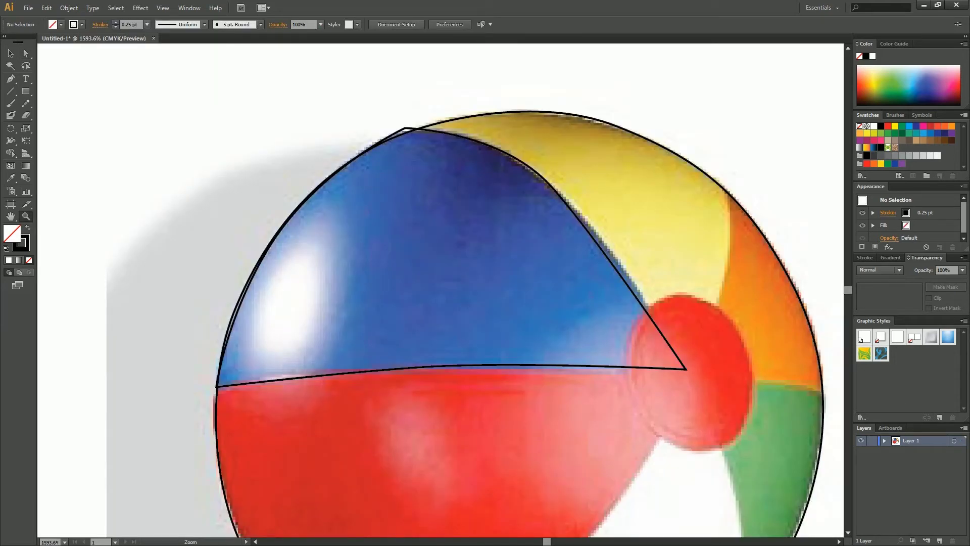
{"action": "key", "text": "a"}
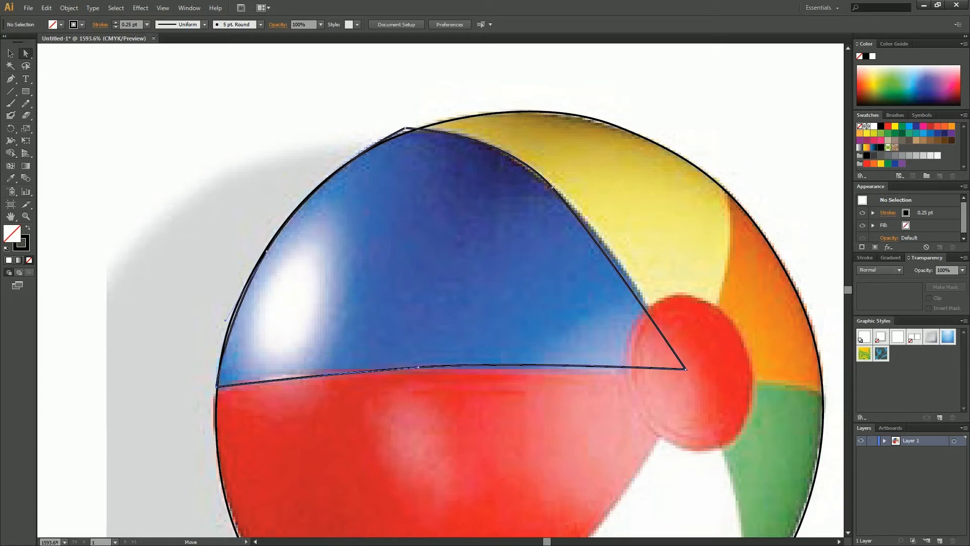
{"action": "left_click", "coordinate": [218, 386]}
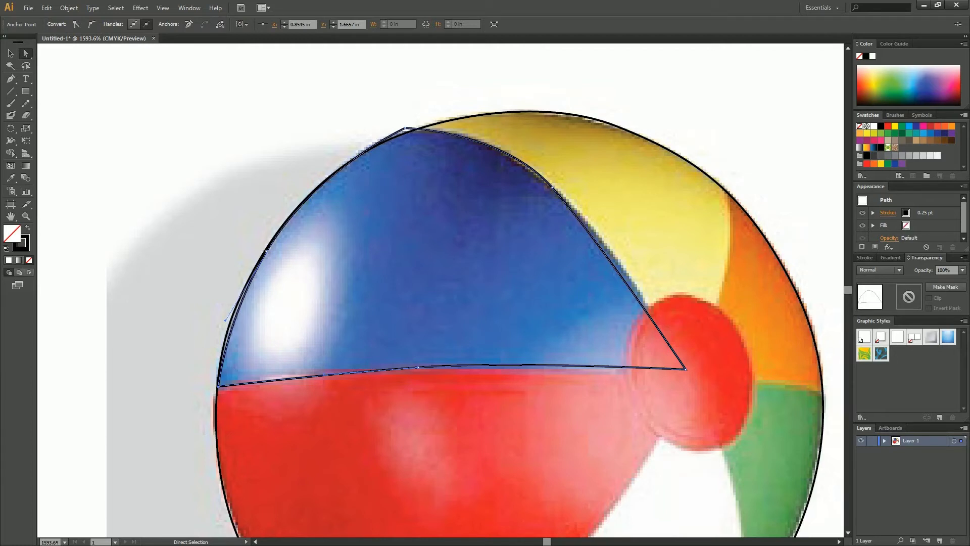
{"action": "left_click", "coordinate": [266, 251]}
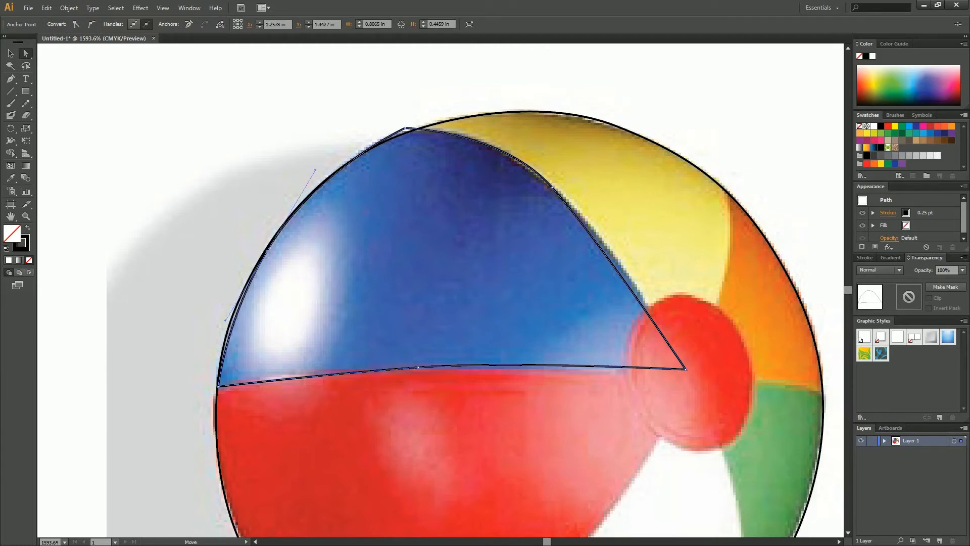
{"action": "left_click_drag", "start_coordinate": [266, 253], "coordinate": [261, 256]}
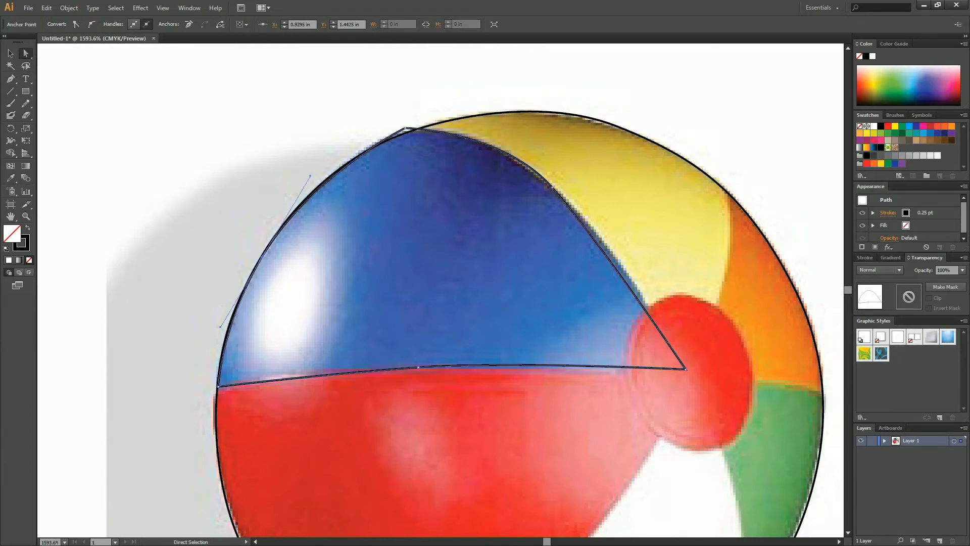
- Move the blue panel's top anchor onto the outline, and adjust both handles of the left-edge anchor to follow the ball's curve
{"action": "left_click_drag", "start_coordinate": [405, 128], "coordinate": [413, 130]}
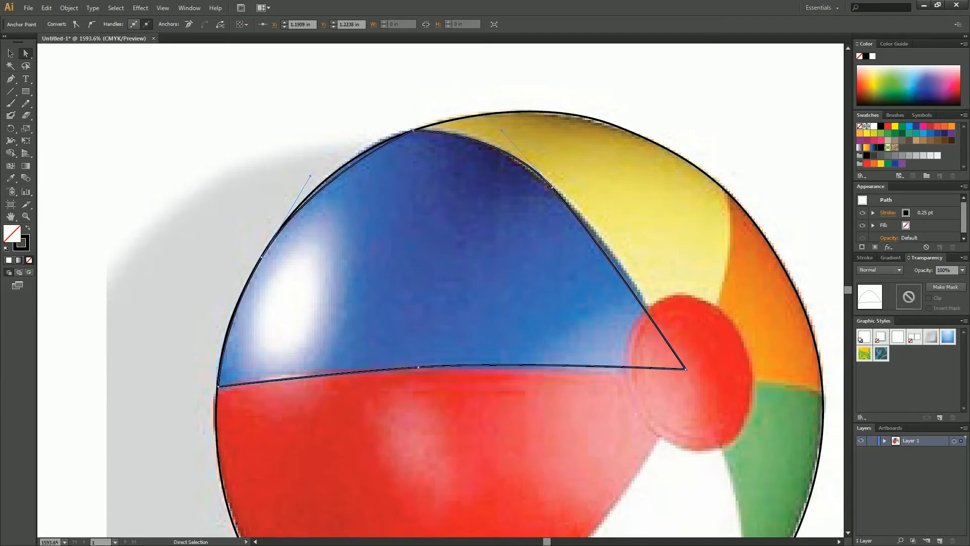
{"action": "left_click_drag", "start_coordinate": [310, 176], "coordinate": [319, 154]}
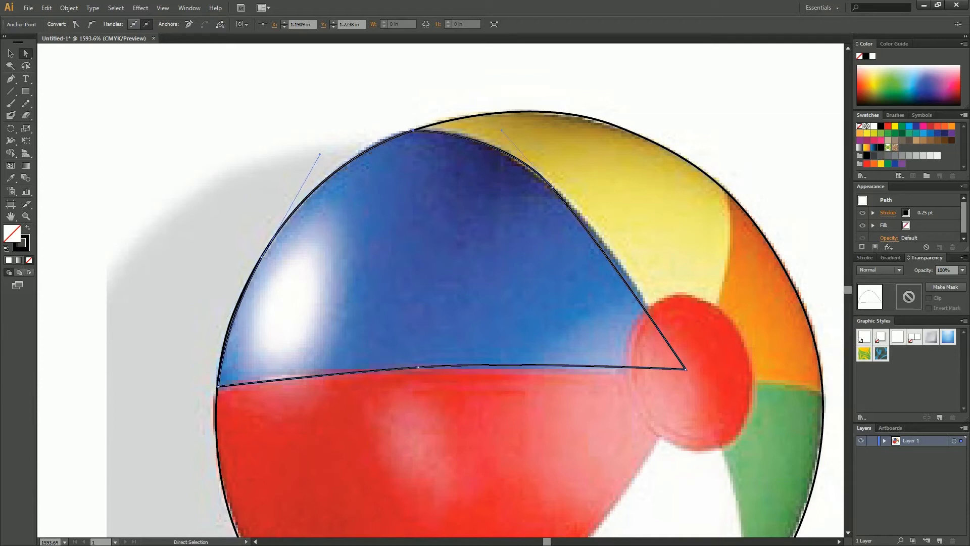
{"action": "key", "text": "ctrl+shift+a"}
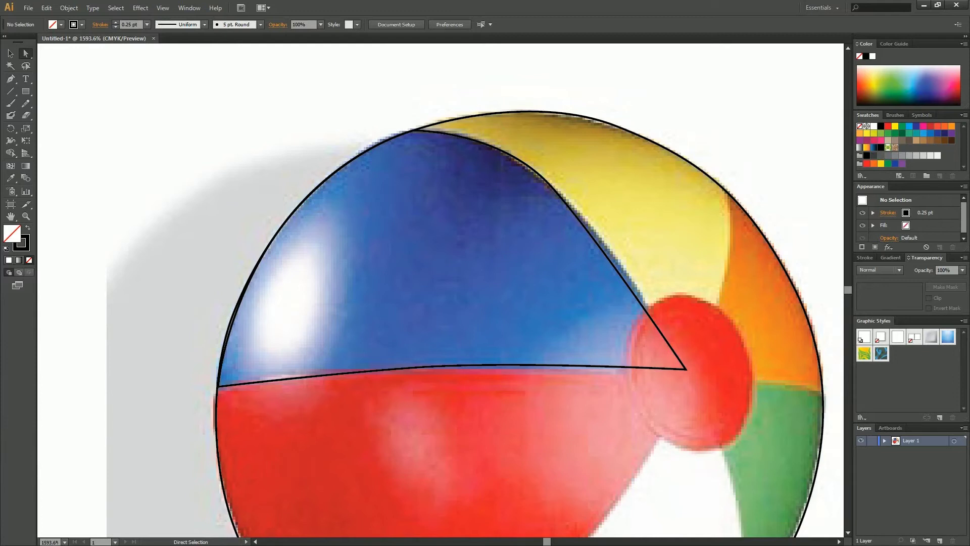
{"action": "left_click", "coordinate": [231, 328]}
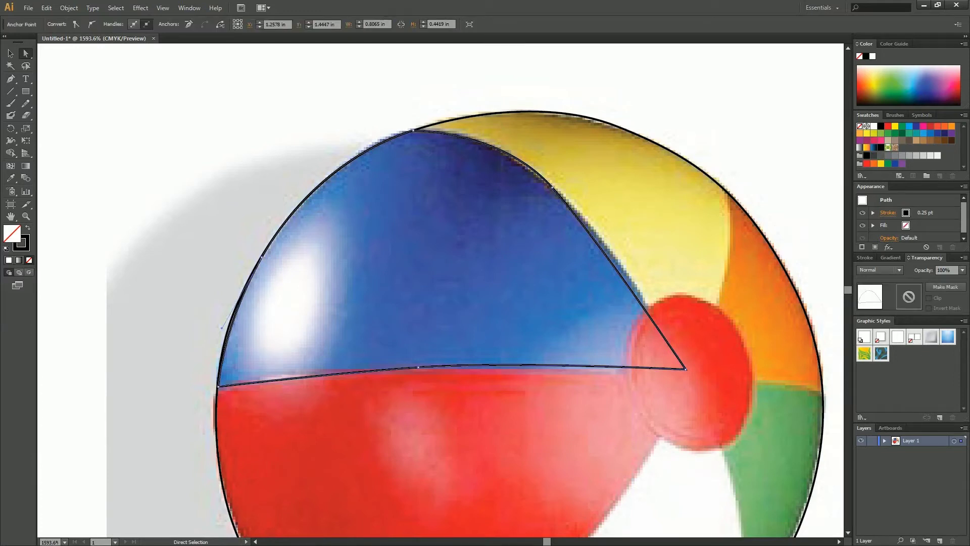
{"action": "left_click_drag", "start_coordinate": [222, 328], "coordinate": [218, 330]}
{"action": "key", "text": "ctrl+shift+a"}
- Nudge the anchor on the blue-yellow boundary one increment right and one down, and adjust its upper direction handle
{"action": "left_click", "coordinate": [552, 187]}
{"action": "key", "text": "Right"}
{"action": "key", "text": "Down"}
{"action": "left_click_drag", "start_coordinate": [510, 139], "coordinate": [505, 132]}
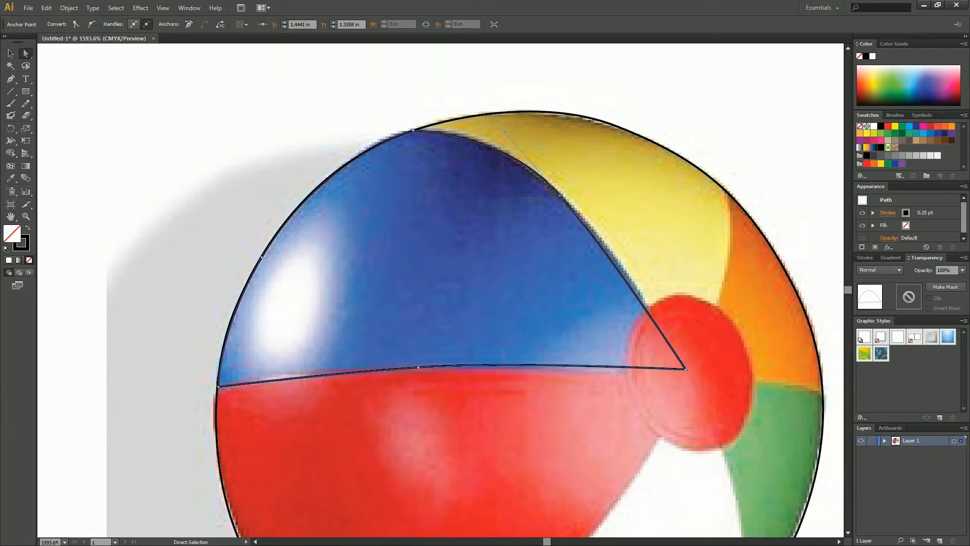
- Nudge the blue panel's tip anchor down one increment, convert it to a smooth point, and shorten its upper handle
{"action": "left_click", "coordinate": [686, 369]}
{"action": "key", "text": "Down"}
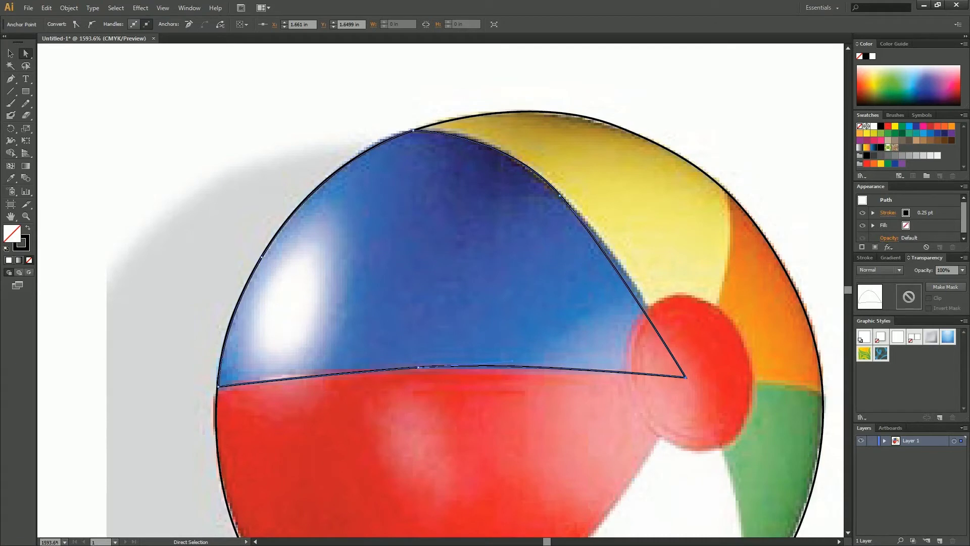
{"action": "left_click", "coordinate": [91, 24]}
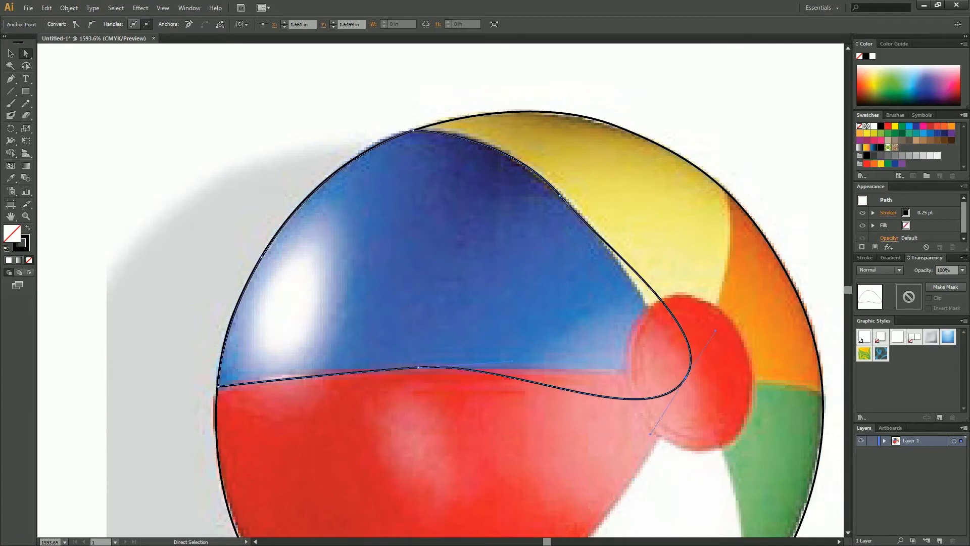
{"action": "left_click_drag", "start_coordinate": [715, 331], "coordinate": [695, 360]}
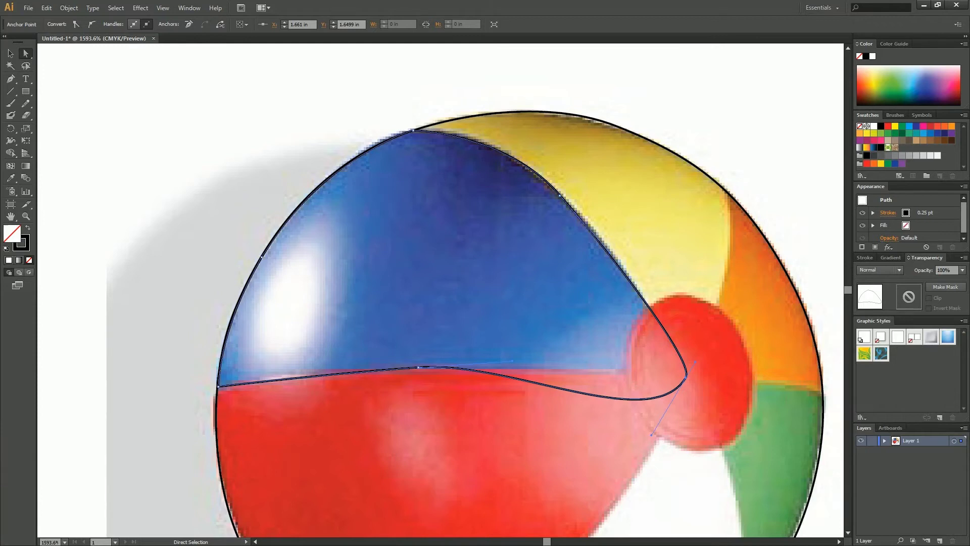
{"action": "key", "text": "ctrl+shift+a"}
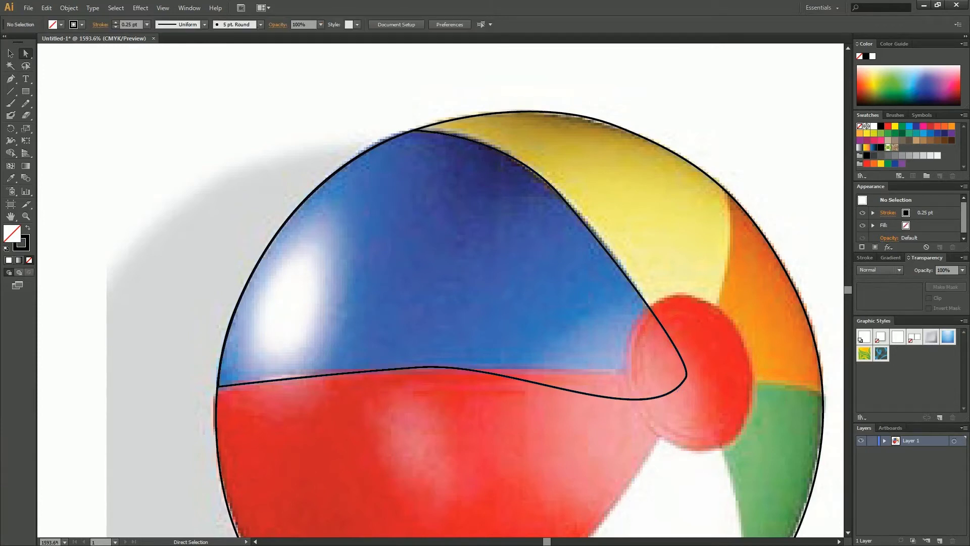
- Adjust the tip anchor's handles so the blue panel's lower edge follows the boundary with the red panel
{"action": "left_click", "coordinate": [602, 396]}
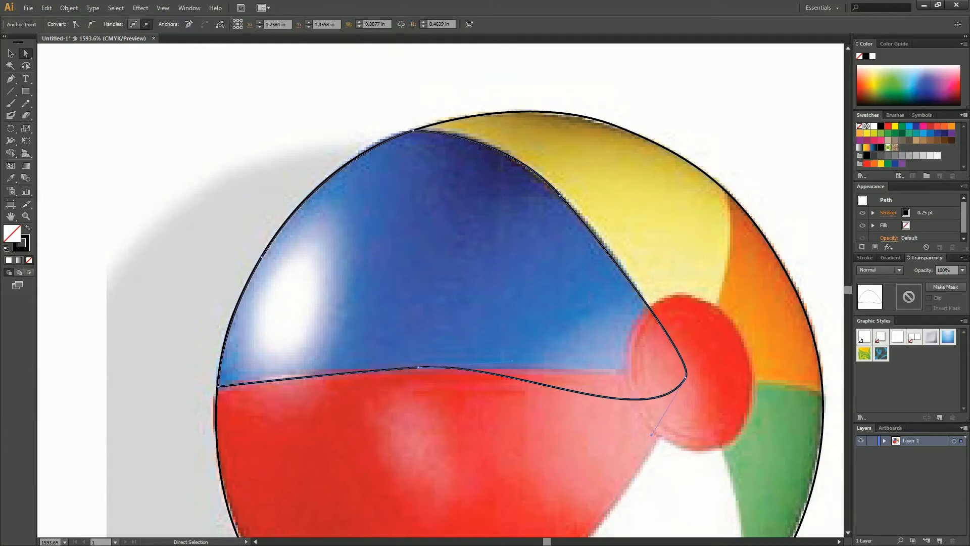
{"action": "key", "text": "ctrl+shift+a"}
{"action": "left_click", "coordinate": [601, 397]}
{"action": "left_click_drag", "start_coordinate": [651, 436], "coordinate": [658, 385]}
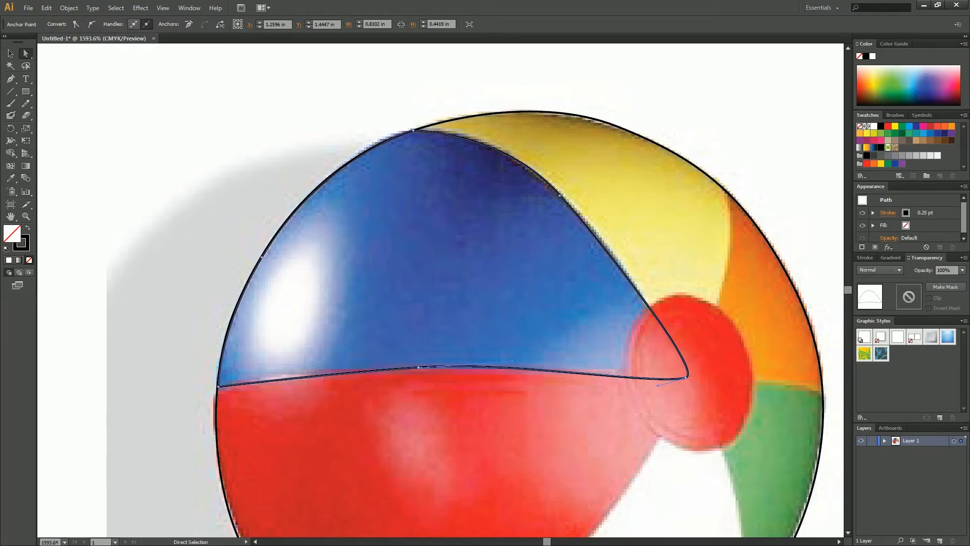
{"action": "left_click", "coordinate": [686, 378]}
{"action": "left_click_drag", "start_coordinate": [703, 373], "coordinate": [699, 372]}
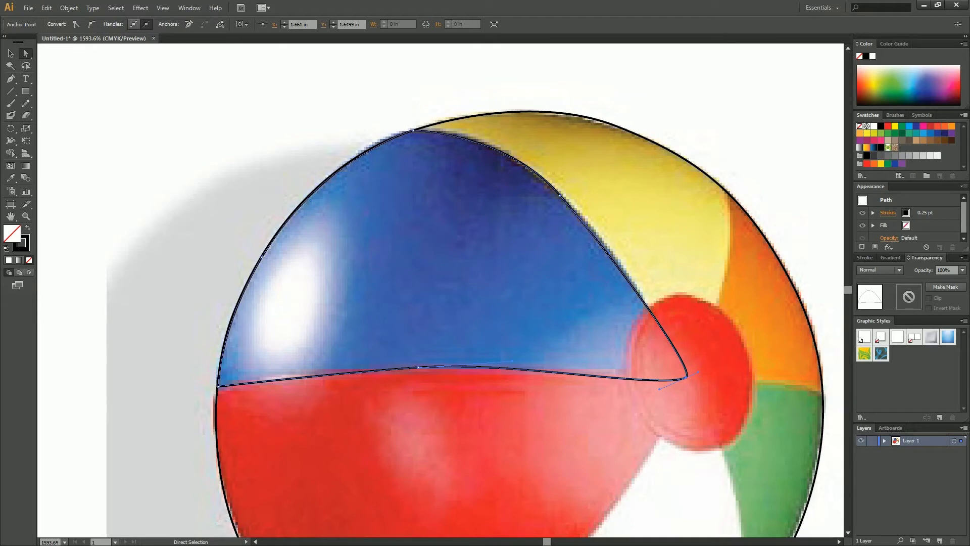
- Fine-tune the upper handle of the anchor on the blue-yellow boundary, and shorten the tip anchor's lower handle
{"action": "left_click", "coordinate": [560, 195]}
{"action": "left_click_drag", "start_coordinate": [504, 132], "coordinate": [502, 134]}
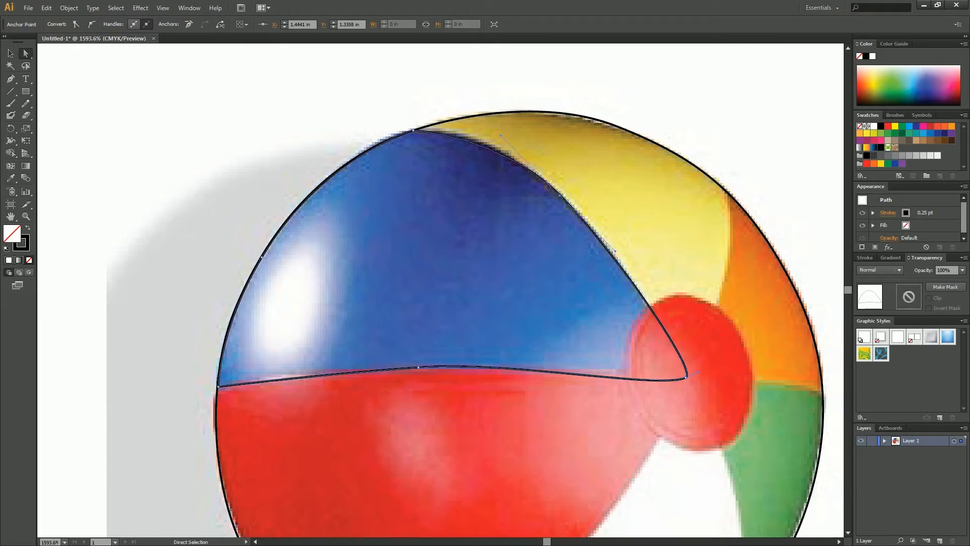
{"action": "key", "text": "ctrl+shift+a"}
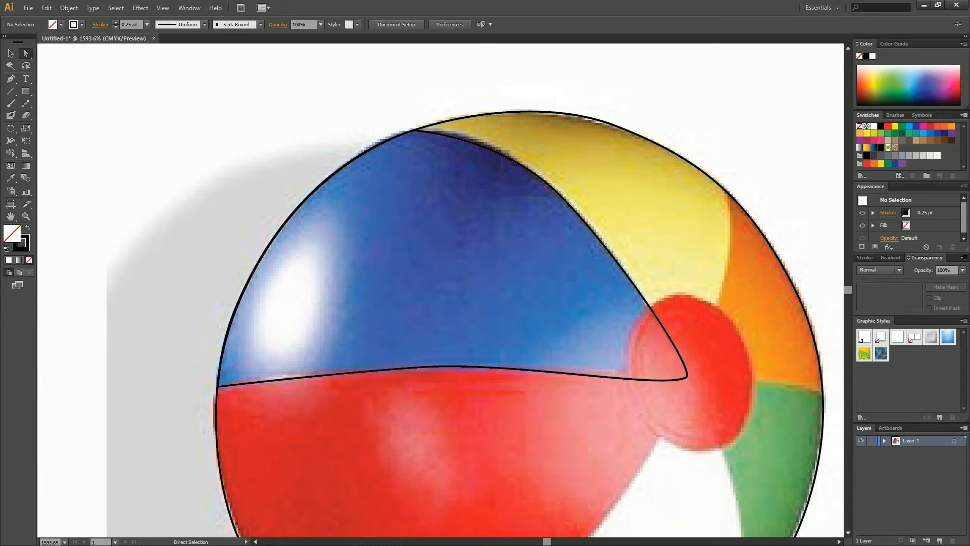
{"action": "left_click", "coordinate": [638, 379]}
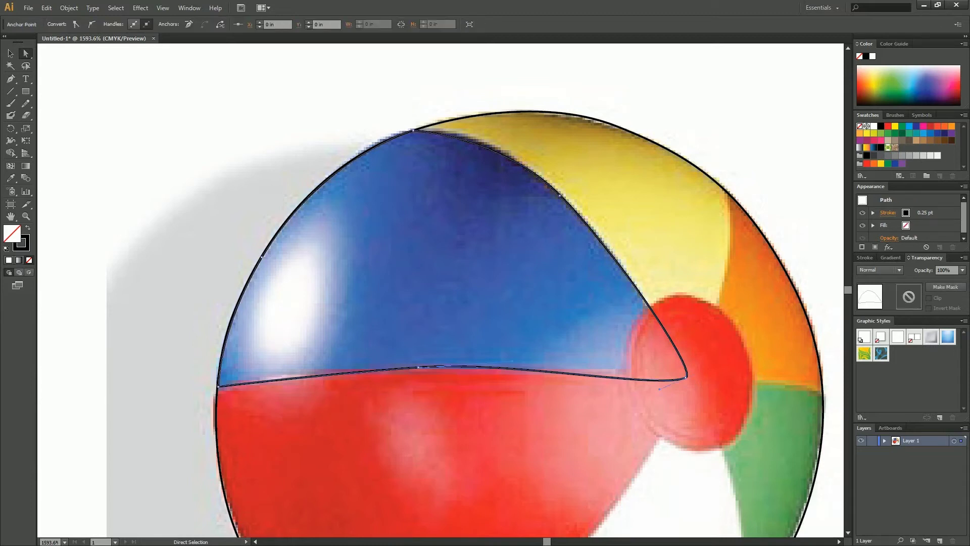
{"action": "left_click_drag", "start_coordinate": [639, 389], "coordinate": [665, 382]}
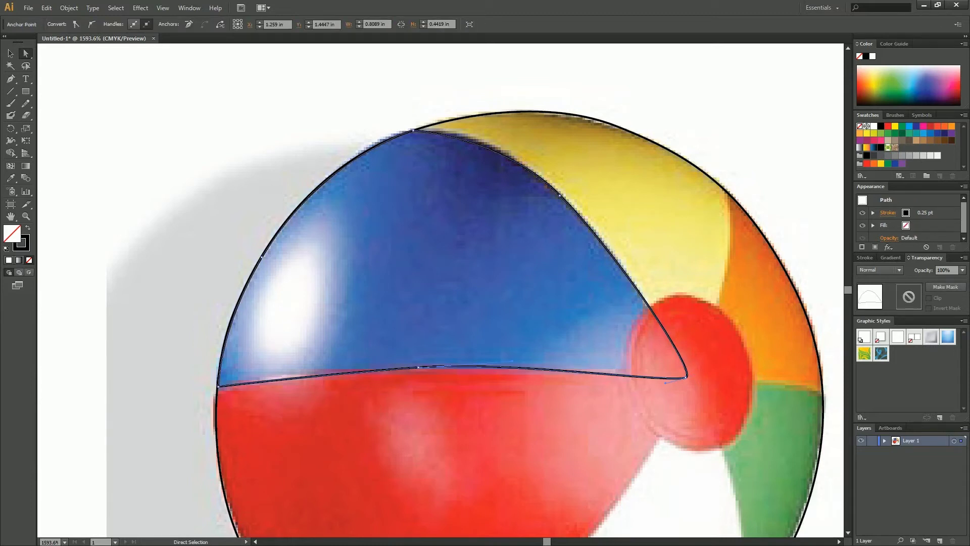
{"action": "key", "text": "ctrl+shift+a"}
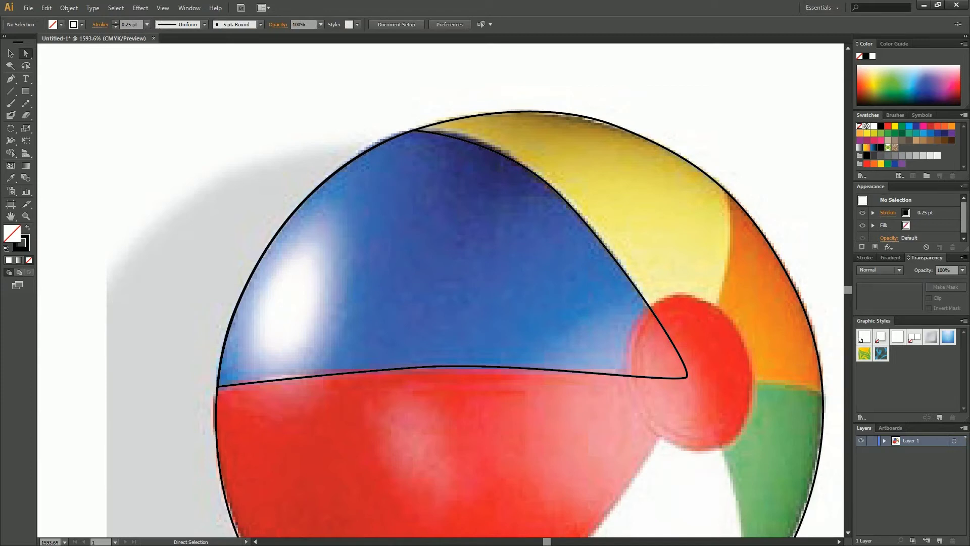
- Draw the yellow panel as a closed path along the orange boundary, through the blue panel's tip, up inside the blue panel and along the ball's outline
{"action": "key", "text": "p"}
{"action": "left_click", "coordinate": [414, 131]}
{"action": "left_click_drag", "start_coordinate": [727, 270], "coordinate": [720, 289]}
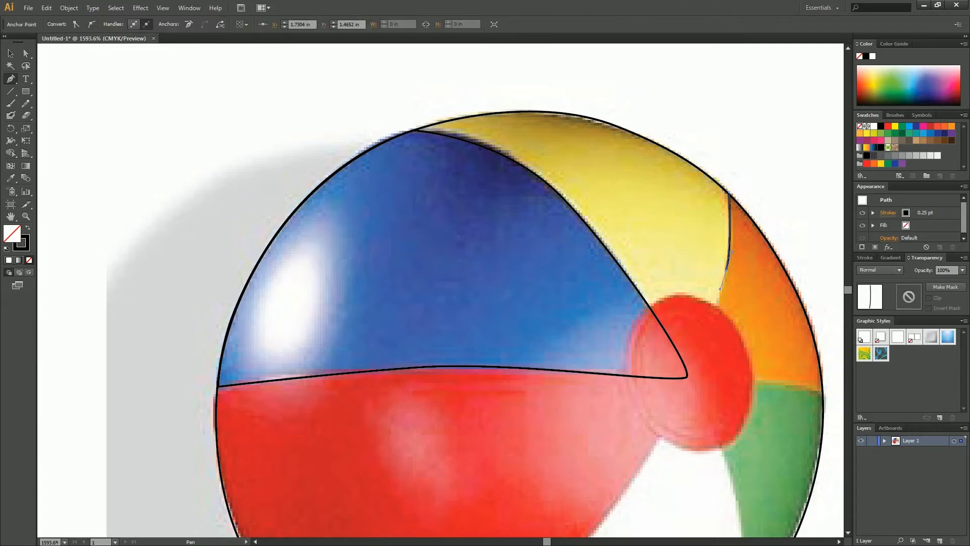
{"action": "left_click", "coordinate": [688, 376]}
{"action": "left_click_drag", "start_coordinate": [516, 173], "coordinate": [490, 155]}
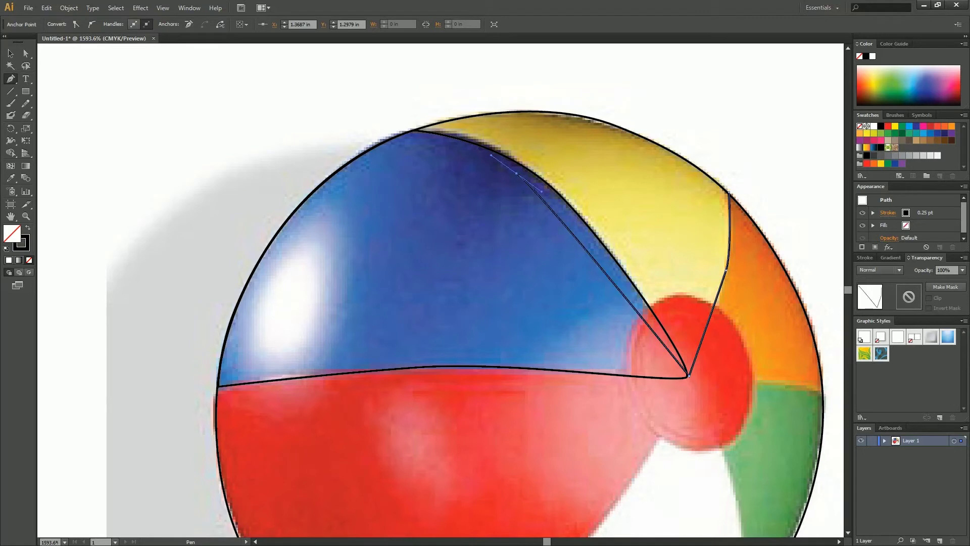
{"action": "left_click", "coordinate": [414, 131]}
{"action": "left_click_drag", "start_coordinate": [597, 119], "coordinate": [694, 137]}
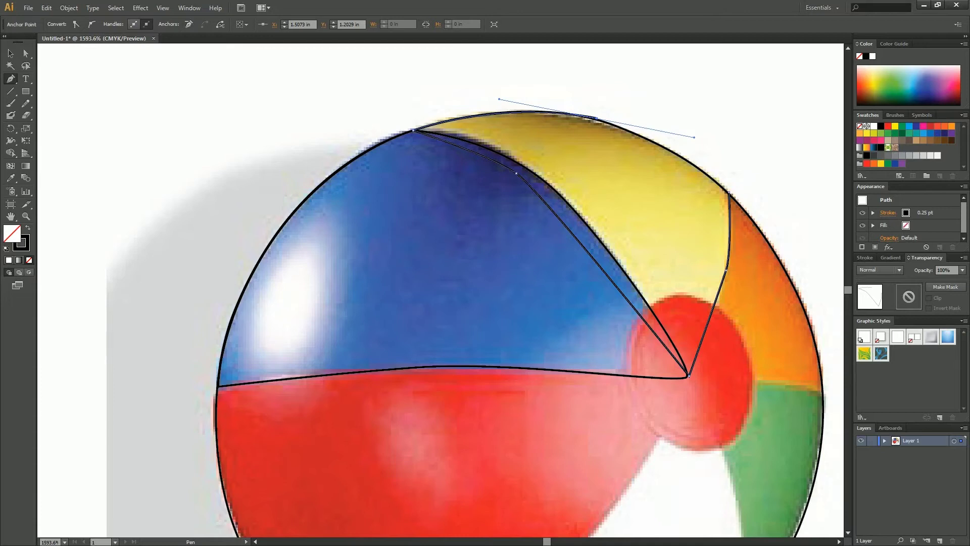
{"action": "left_click", "coordinate": [728, 192]}
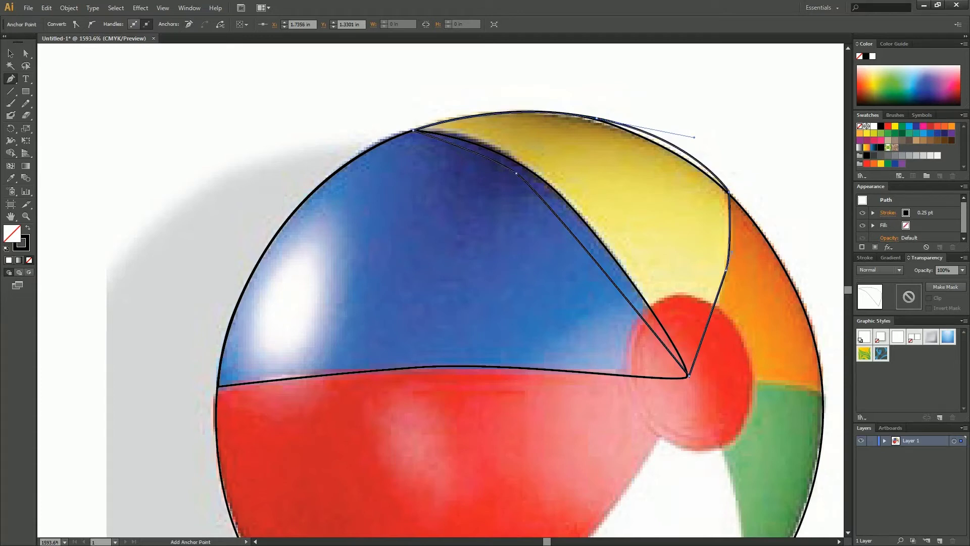
{"action": "key", "text": "v"}
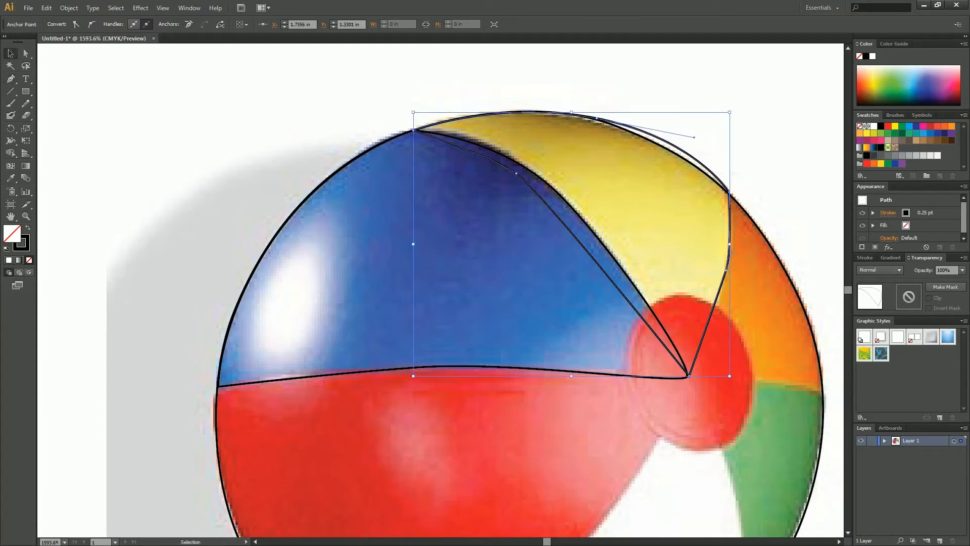
- Move the anchor on the yellow panel's outer edge slightly toward the blue panel, nudge it up one increment, and adjust its handle facing the orange panel
{"action": "key", "text": "ctrl+shift+a"}
{"action": "key", "text": "a"}
{"action": "left_click", "coordinate": [659, 138]}
{"action": "left_click_drag", "start_coordinate": [694, 137], "coordinate": [637, 122]}
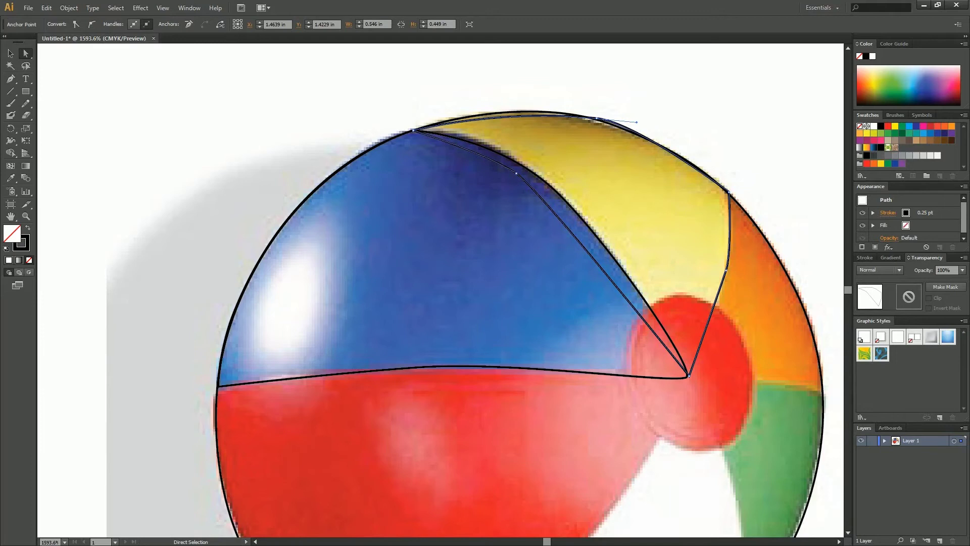
{"action": "mouse_move", "coordinate": [597, 118]}
{"action": "left_mouse_down"}
{"action": "mouse_move", "coordinate": [581, 125]}
{"action": "mouse_move", "coordinate": [580, 114]}
{"action": "left_mouse_up"}
{"action": "key", "text": "Up"}
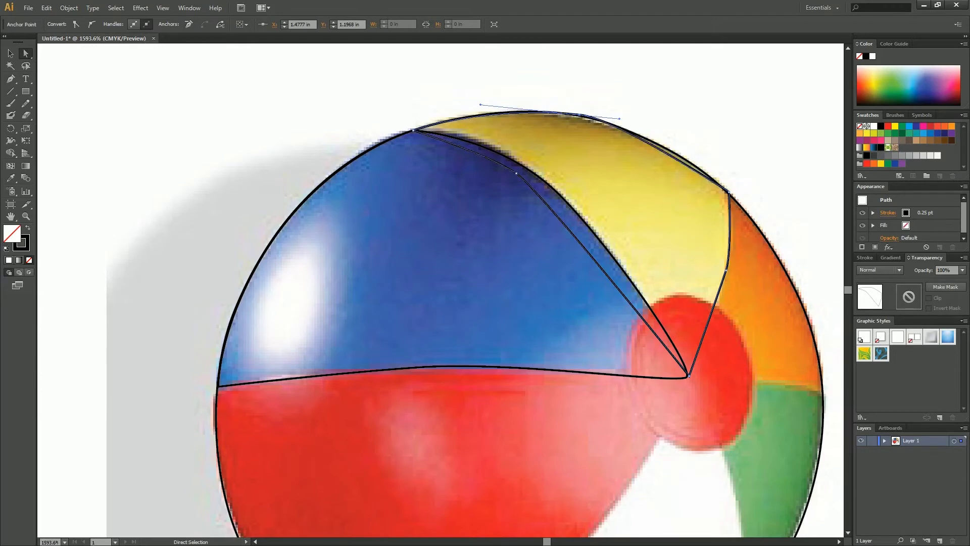
{"action": "left_click_drag", "start_coordinate": [619, 118], "coordinate": [640, 120]}
{"action": "key", "text": "ctrl+shift+a"}
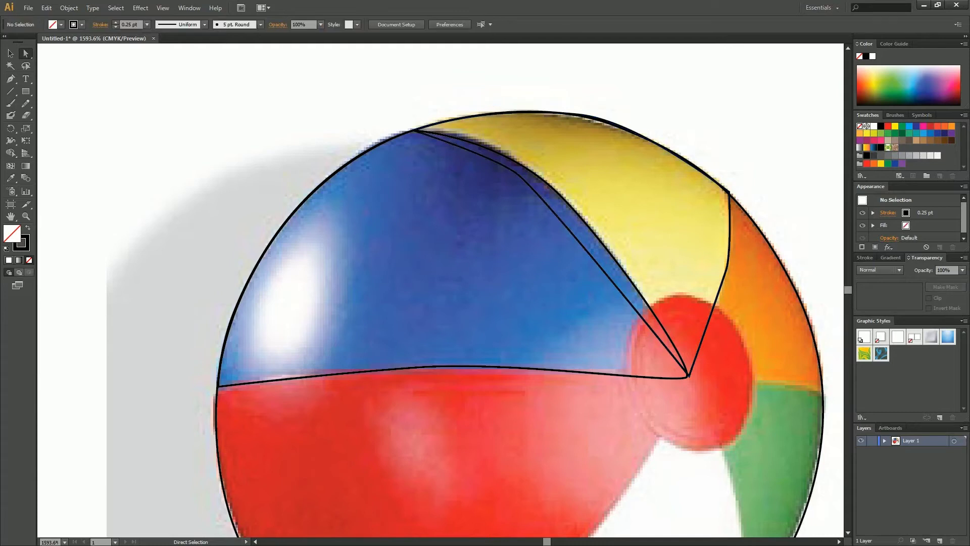
- Shift the yellow panel's corner anchor at the orange boundary slightly and lengthen the outer-edge anchor's handle facing that corner
{"action": "left_click_drag", "start_coordinate": [729, 192], "coordinate": [727, 193]}
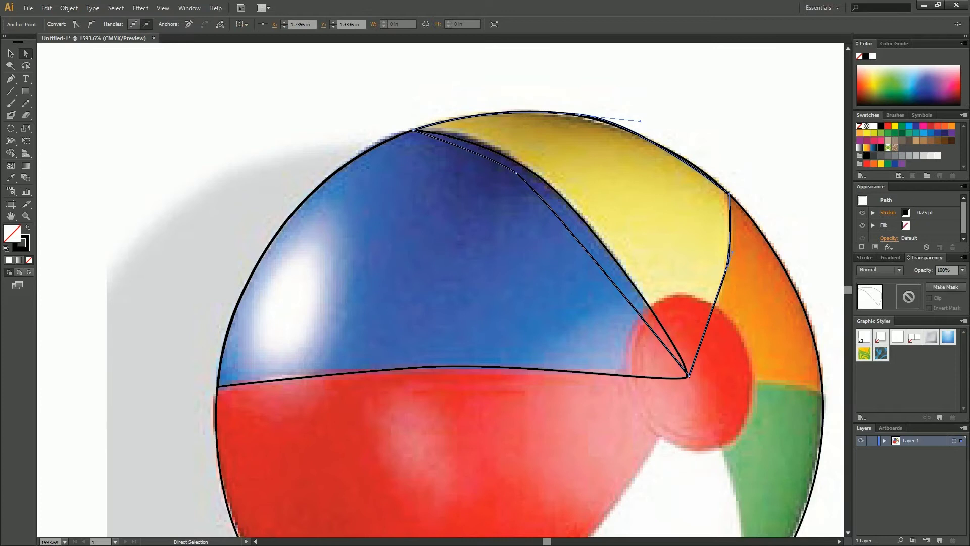
{"action": "key", "text": "ctrl+shift+a"}
{"action": "left_click", "coordinate": [604, 121]}
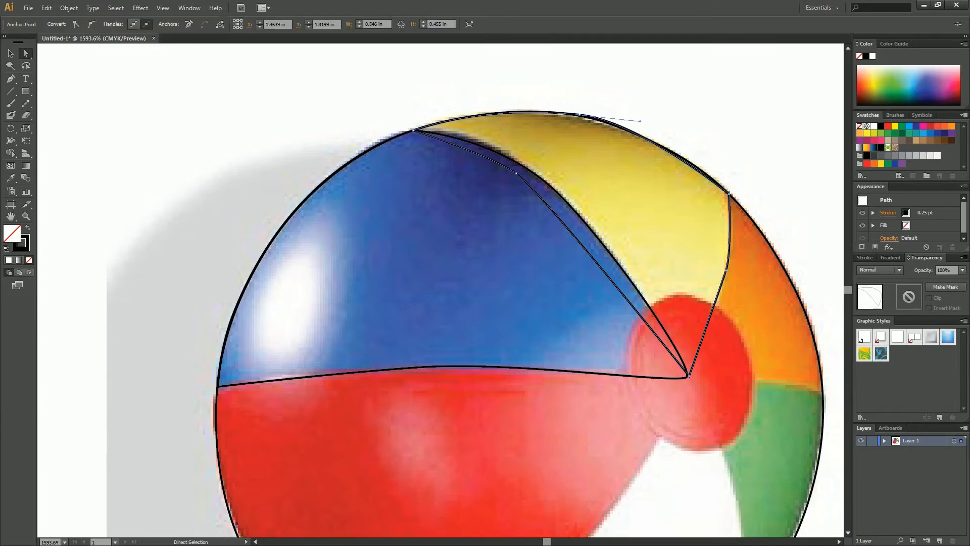
{"action": "left_click_drag", "start_coordinate": [640, 122], "coordinate": [644, 122]}
{"action": "key", "text": "ctrl+shift+a"}
- Reshape the yellow panel's outer edge with both handles of its middle anchor so it follows the ball's outline
{"action": "left_click_drag", "start_coordinate": [667, 149], "coordinate": [669, 148]}
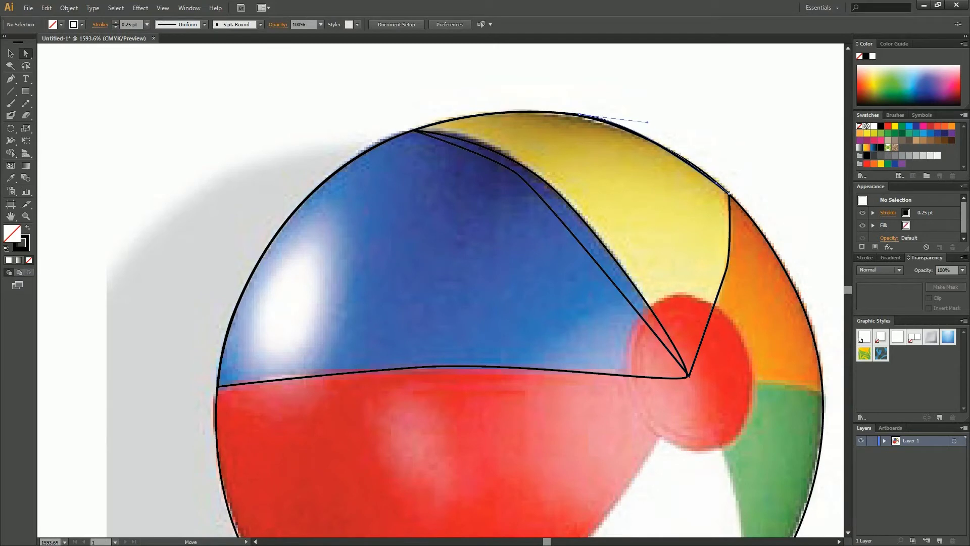
{"action": "left_click_drag", "start_coordinate": [669, 148], "coordinate": [699, 167]}
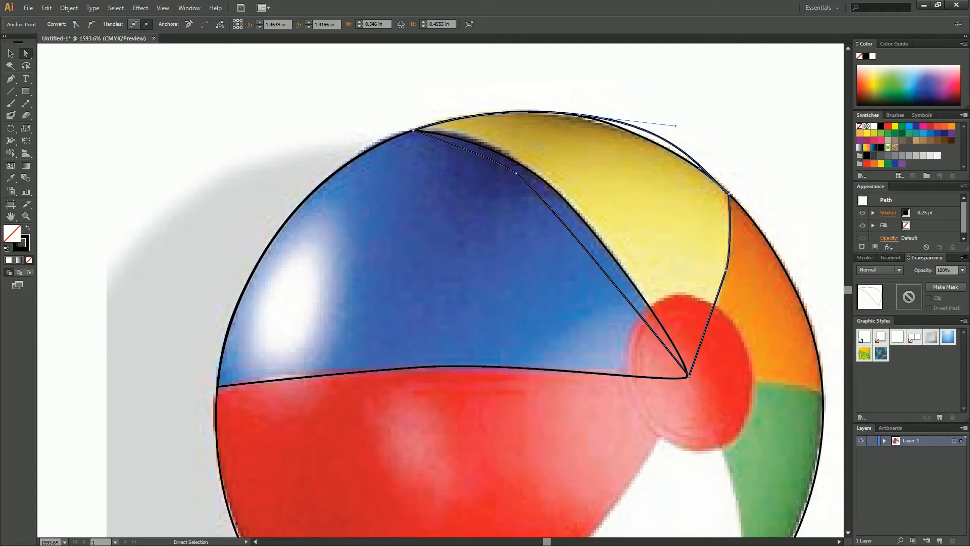
{"action": "left_click", "coordinate": [675, 126]}
{"action": "left_click", "coordinate": [659, 136]}
{"action": "left_click_drag", "start_coordinate": [676, 125], "coordinate": [644, 127]}
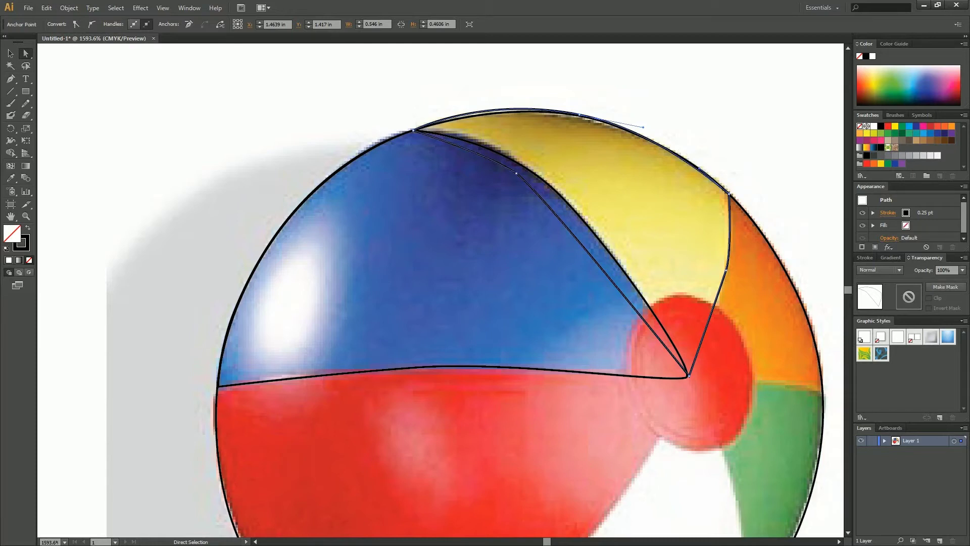
{"action": "left_click", "coordinate": [492, 110]}
{"action": "left_click_drag", "start_coordinate": [482, 96], "coordinate": [500, 99]}
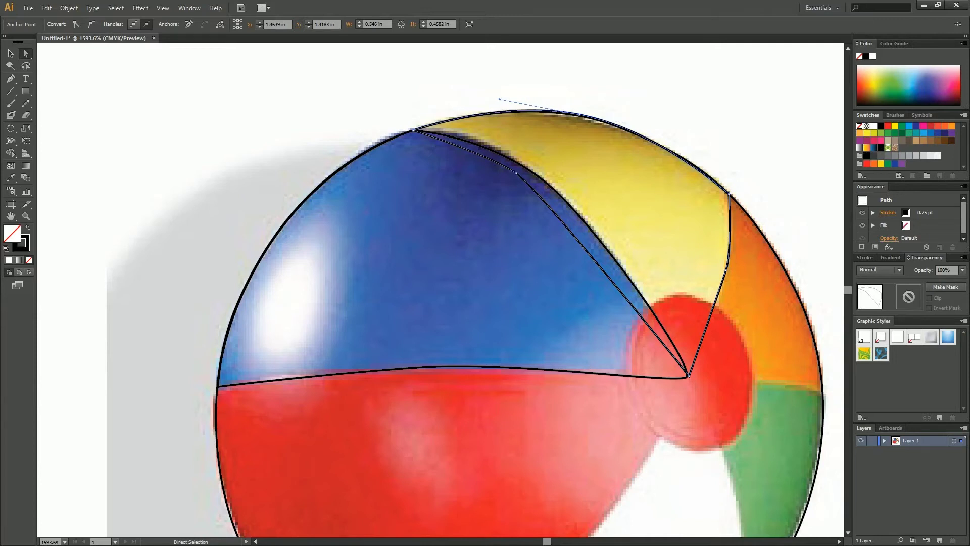
{"action": "key", "text": "ctrl+shift+a"}
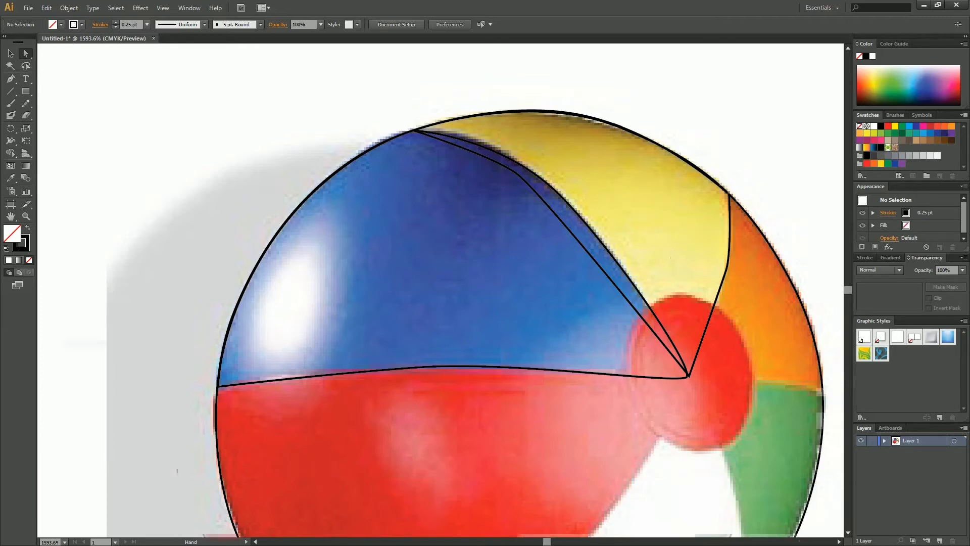
- Adjust the lower handle of the anchor on the yellow-orange boundary
{"action": "left_click_drag", "start_coordinate": [518, 330], "coordinate": [362, 251]}
{"action": "left_click", "coordinate": [568, 192]}
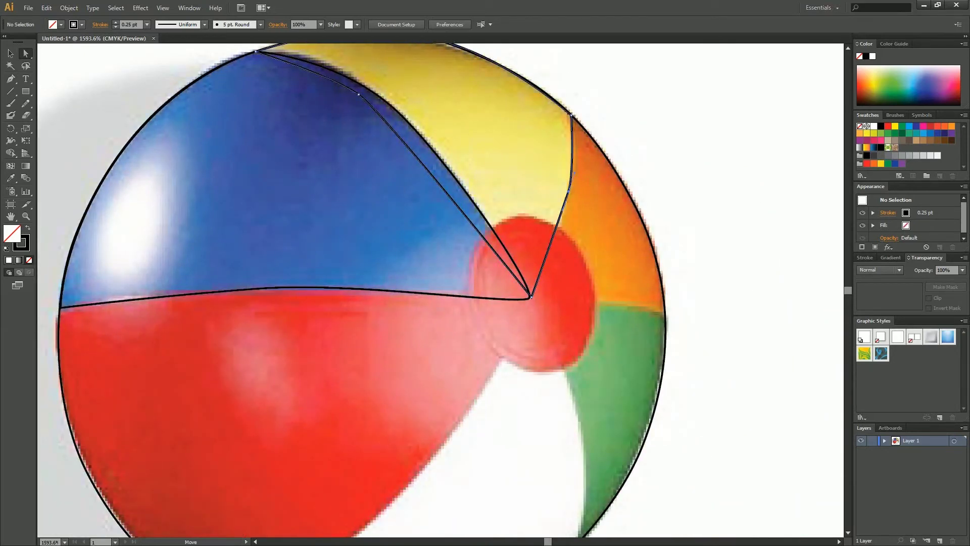
{"action": "left_click_drag", "start_coordinate": [563, 210], "coordinate": [560, 218]}
{"action": "left_click", "coordinate": [601, 222]}
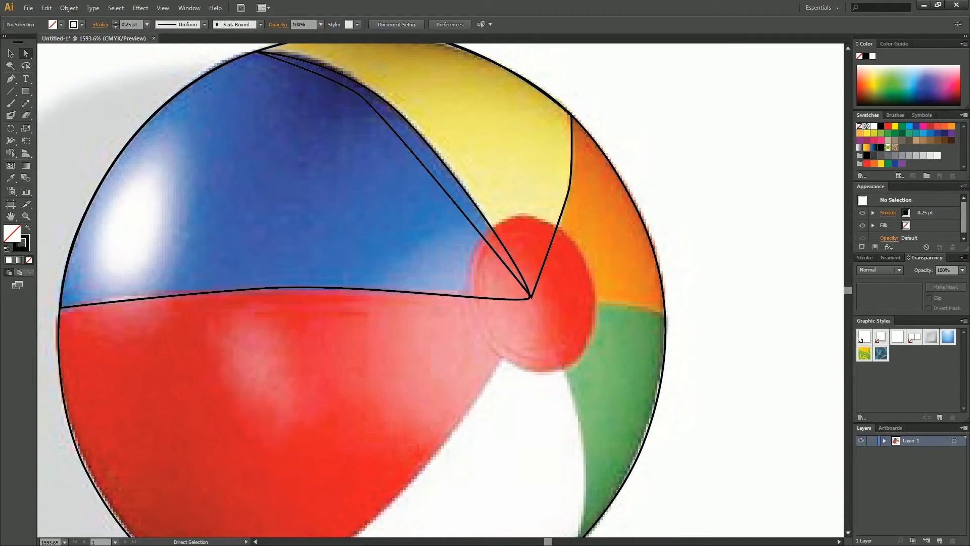
- Draw the orange panel as a closed path along the green boundary to the shared tip, up inside the yellow panel, and down the ball's outline
{"action": "key", "text": "p"}
{"action": "left_click", "coordinate": [665, 315]}
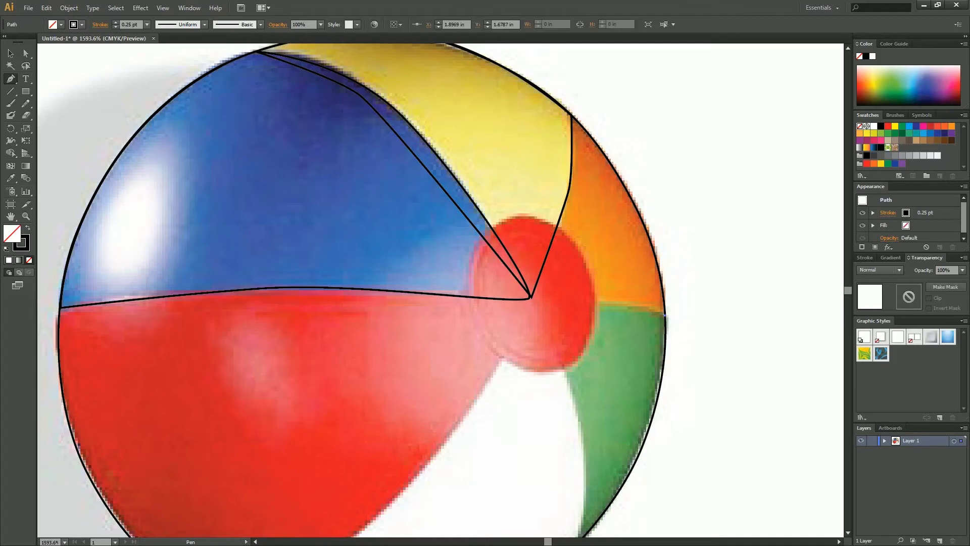
{"action": "left_click_drag", "start_coordinate": [603, 297], "coordinate": [575, 298]}
{"action": "left_click", "coordinate": [530, 296]}
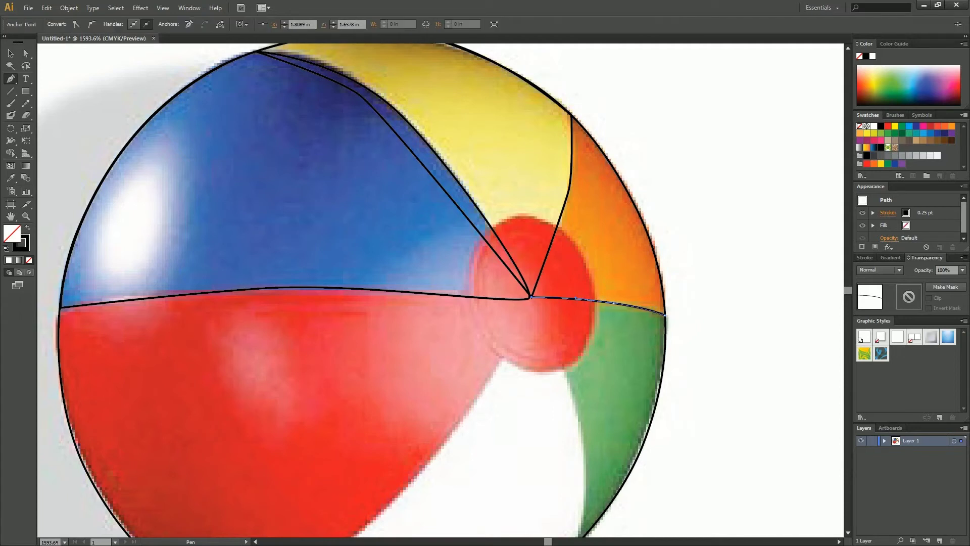
{"action": "left_click", "coordinate": [558, 108]}
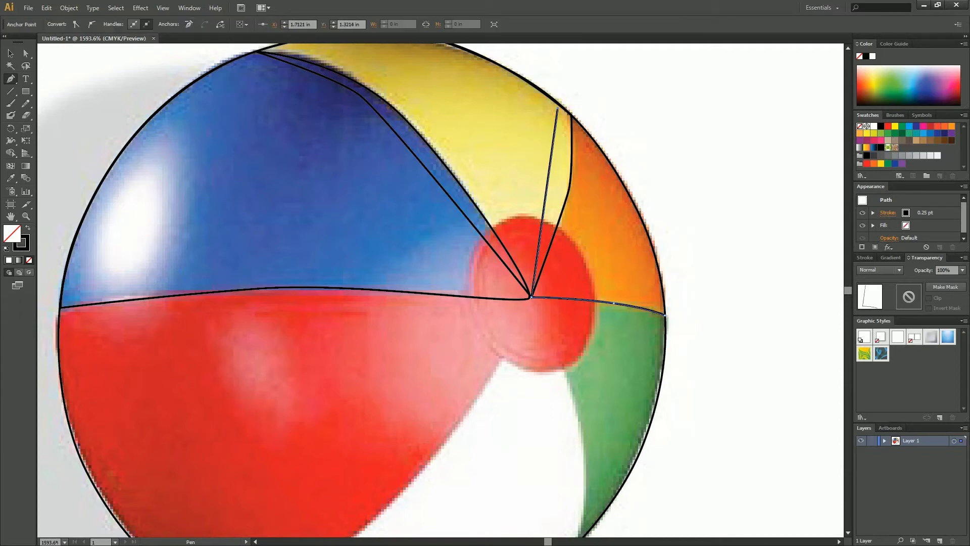
{"action": "left_click", "coordinate": [571, 115]}
{"action": "left_click_drag", "start_coordinate": [637, 211], "coordinate": [651, 243]}
{"action": "left_click", "coordinate": [664, 314]}
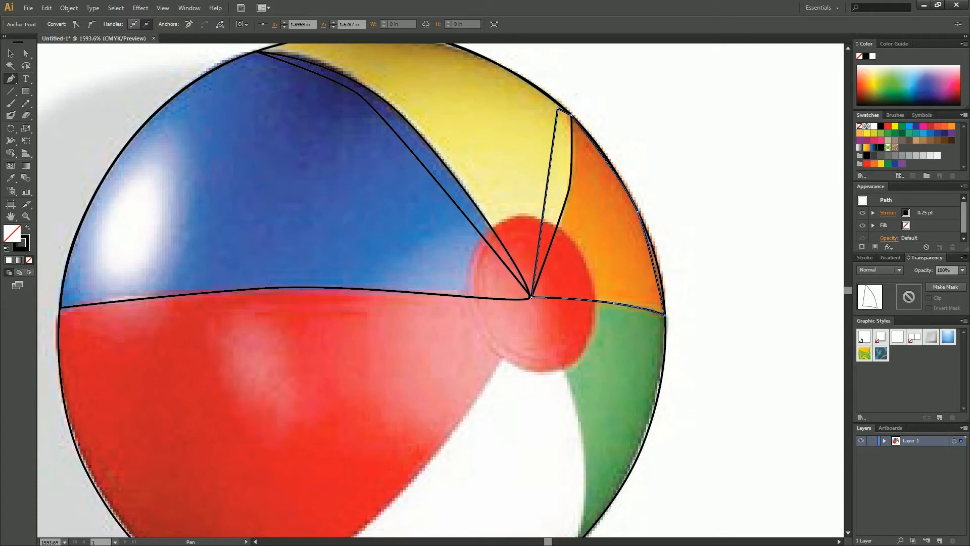
- Adjust the handles of the anchor on the orange panel's outer edge so the curve matches the ball's outline
{"action": "key", "text": "a"}
{"action": "mouse_move", "coordinate": [652, 257]}
{"action": "left_mouse_down"}
{"action": "mouse_move", "coordinate": [649, 239]}
{"action": "mouse_move", "coordinate": [659, 258]}
{"action": "left_mouse_up"}
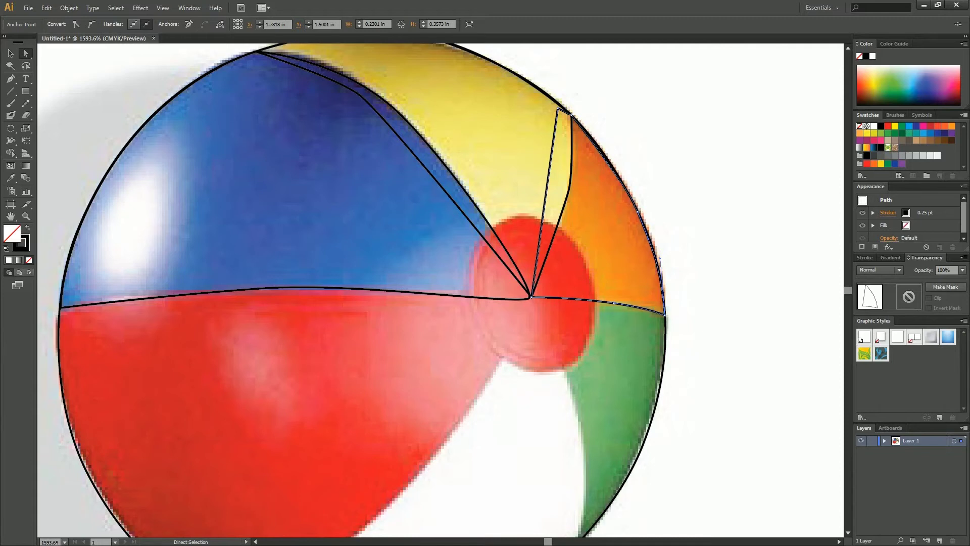
{"action": "key", "text": "ctrl+shift+a"}
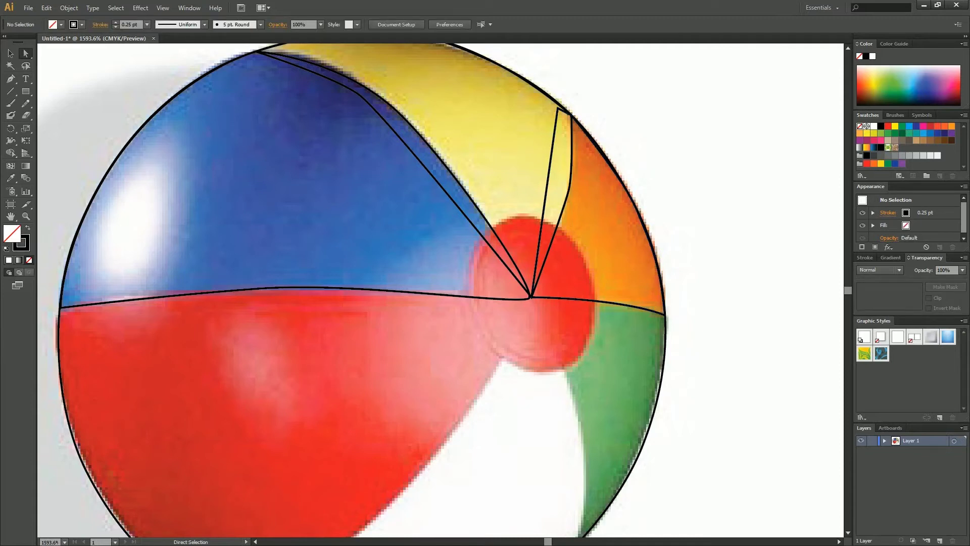
{"action": "left_click", "coordinate": [611, 164]}
{"action": "left_click_drag", "start_coordinate": [625, 181], "coordinate": [625, 176]}
{"action": "key", "text": "ctrl+shift+a"}
- Draw the green panel as a closed path along the white boundary to the shared tip, across inside the orange panel, and down the ball's outline
{"action": "left_click_drag", "start_coordinate": [440, 353], "coordinate": [470, 196]}
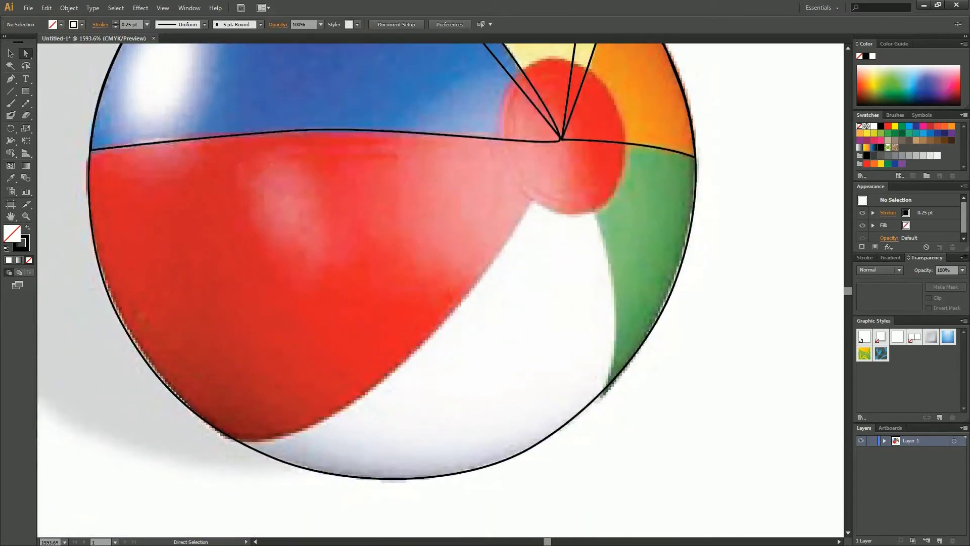
{"action": "key", "text": "p"}
{"action": "left_click", "coordinate": [604, 390]}
{"action": "left_click_drag", "start_coordinate": [607, 258], "coordinate": [591, 187]}
{"action": "left_click", "coordinate": [561, 139]}
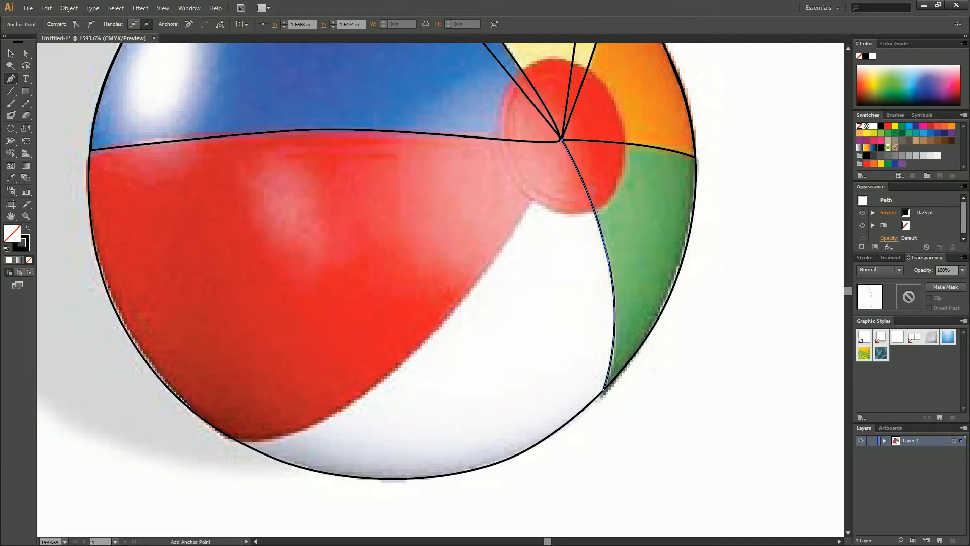
{"action": "left_click", "coordinate": [684, 143]}
{"action": "left_click", "coordinate": [695, 157]}
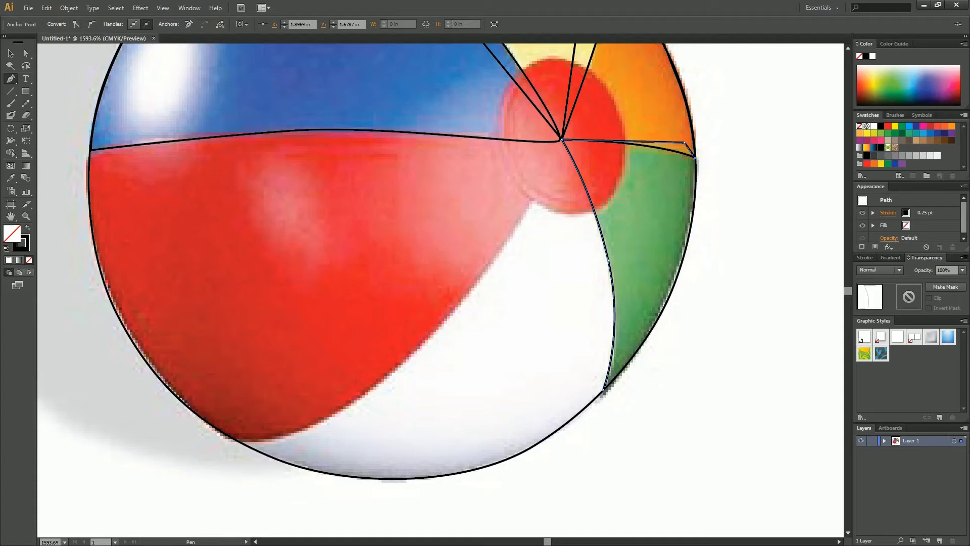
{"action": "left_click_drag", "start_coordinate": [676, 279], "coordinate": [655, 326]}
{"action": "left_click", "coordinate": [604, 390]}
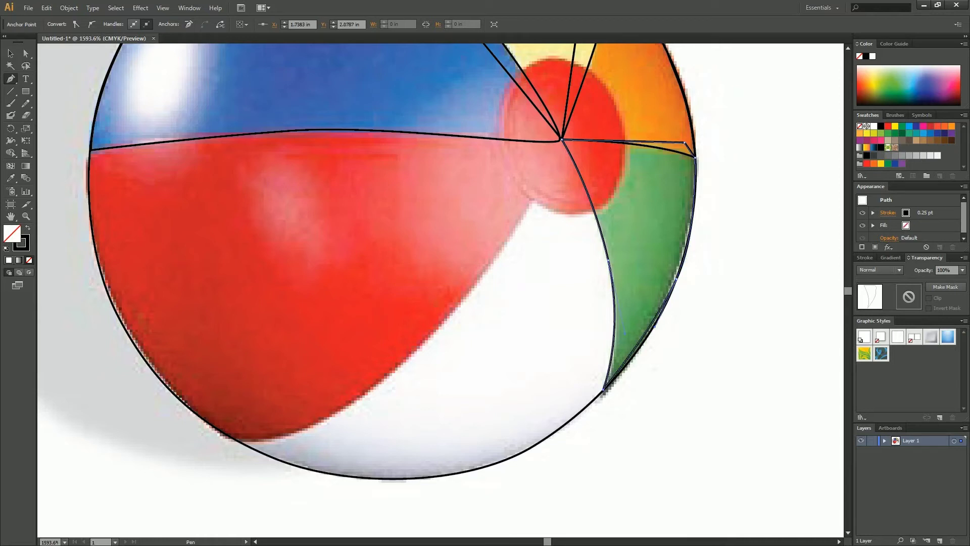
- Adjust the green panel's outer-edge curve near its lower corner so it follows the ball's outline
{"action": "key", "text": "a"}
{"action": "left_click_drag", "start_coordinate": [655, 326], "coordinate": [657, 323]}
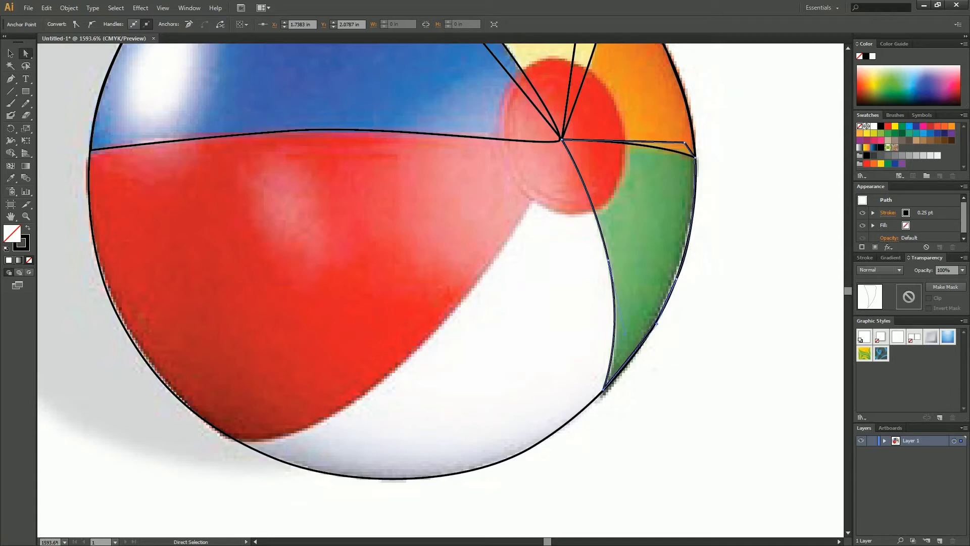
{"action": "left_click", "coordinate": [693, 333]}
{"action": "left_click", "coordinate": [647, 330]}
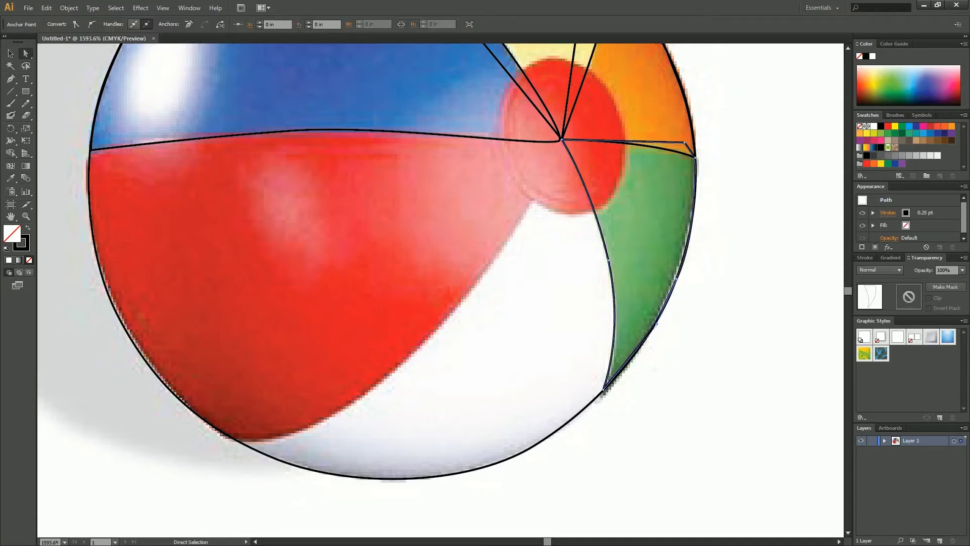
{"action": "key", "text": "ctrl+shift+a"}
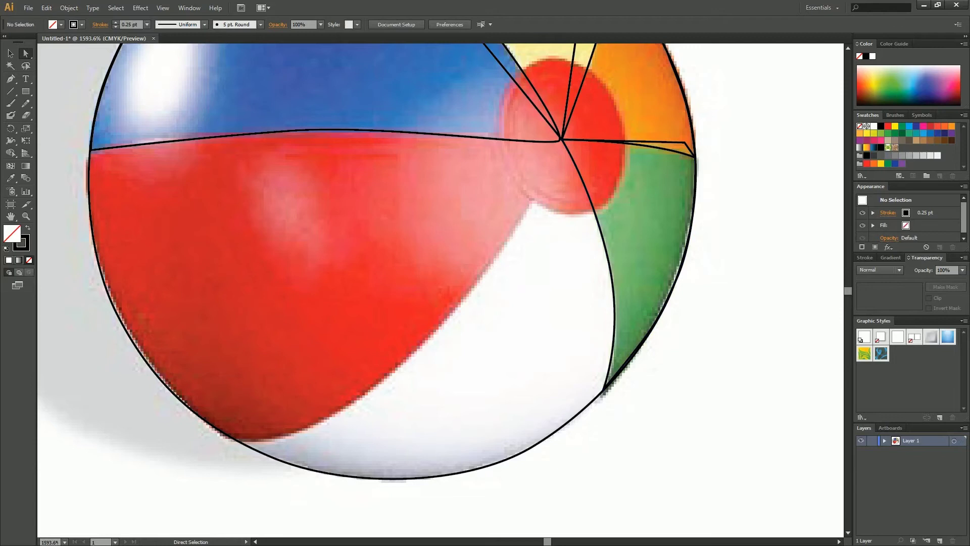
{"action": "left_click", "coordinate": [645, 349]}
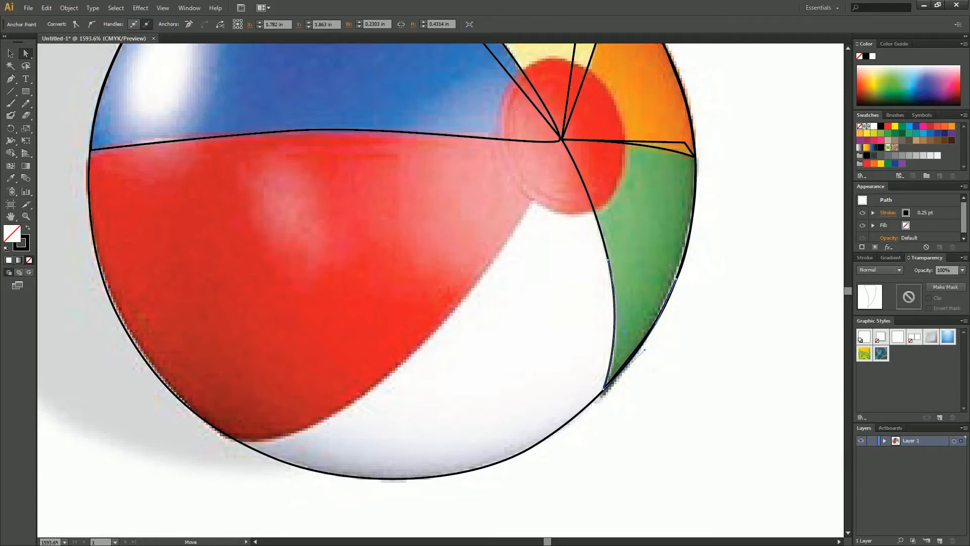
{"action": "key", "text": "ctrl+shift+a"}
- Draw the white panel's path from the ball's lower edge along the red boundary to the shared tip, and down inside the green panel
{"action": "key", "text": "space"}
{"action": "left_click_drag", "start_coordinate": [440, 291], "coordinate": [525, 266]}
{"action": "key", "text": "p"}
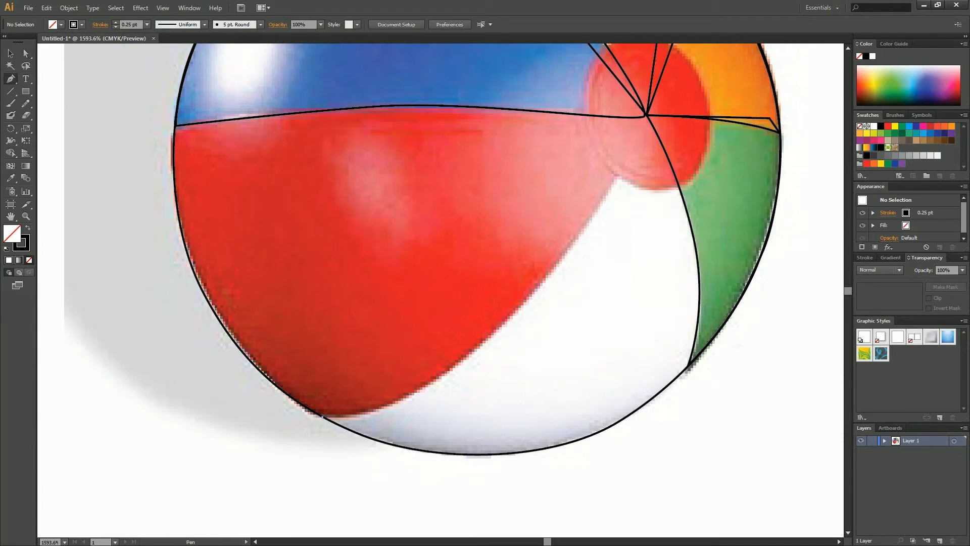
{"action": "left_click", "coordinate": [322, 416]}
{"action": "key", "text": "z"}
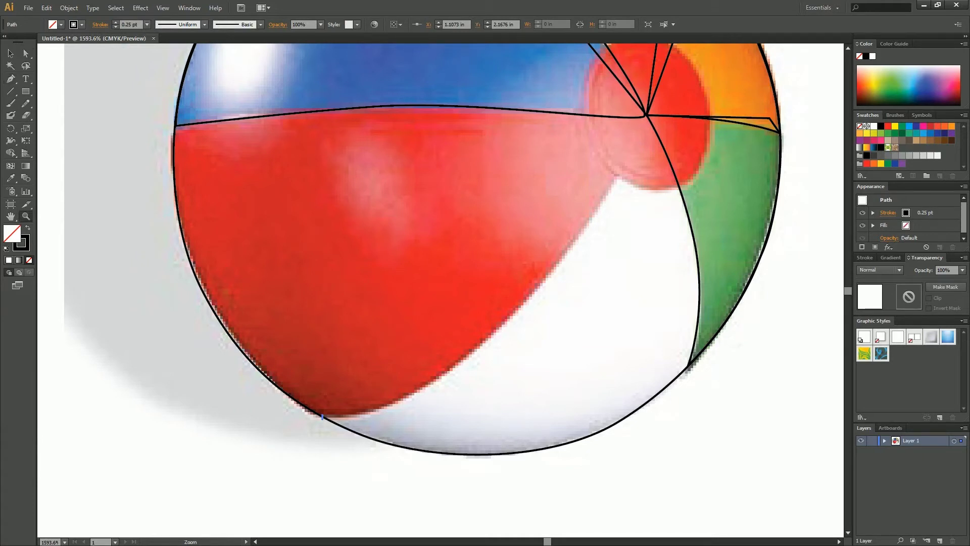
{"action": "key", "text": "ctrl+shift+a"}
{"action": "key", "text": "p"}
{"action": "left_click", "coordinate": [322, 416]}
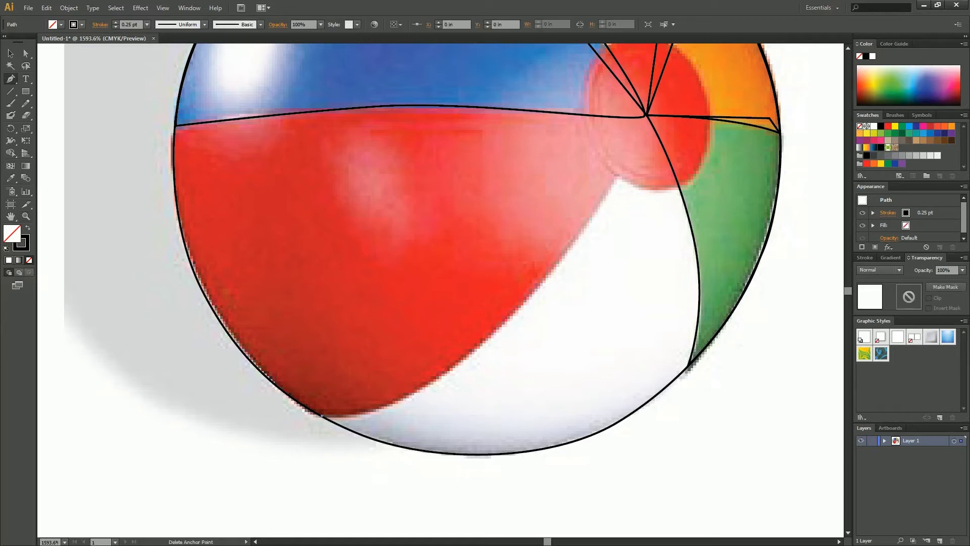
{"action": "left_click_drag", "start_coordinate": [520, 302], "coordinate": [554, 277]}
{"action": "left_click", "coordinate": [646, 115]}
{"action": "left_click_drag", "start_coordinate": [646, 115], "coordinate": [692, 154]}
{"action": "left_click", "coordinate": [705, 330]}
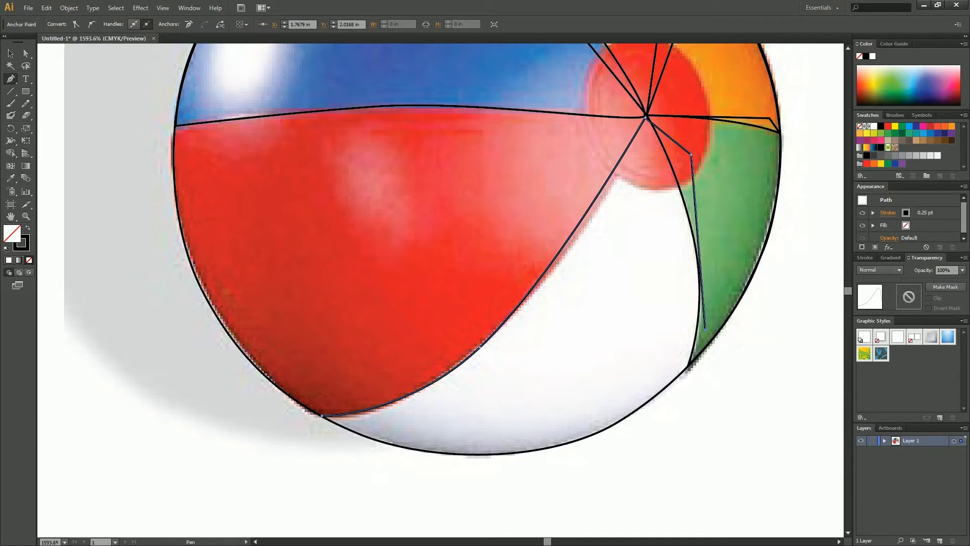
- Close the white panel's path from the lower green corner along the ball's bottom outline back to its starting anchor
{"action": "left_click", "coordinate": [688, 365]}
{"action": "left_click_drag", "start_coordinate": [483, 452], "coordinate": [610, 461]}
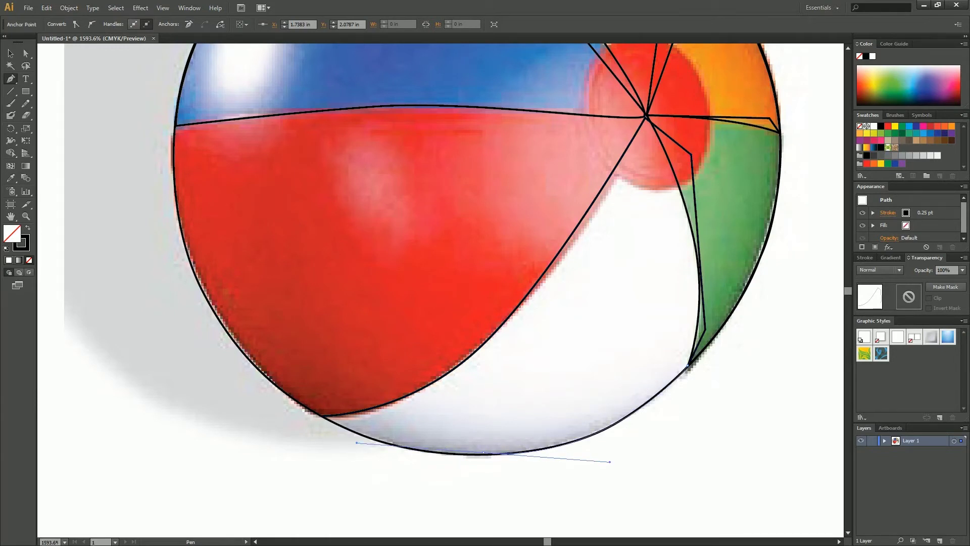
{"action": "left_click_drag", "start_coordinate": [610, 461], "coordinate": [616, 459]}
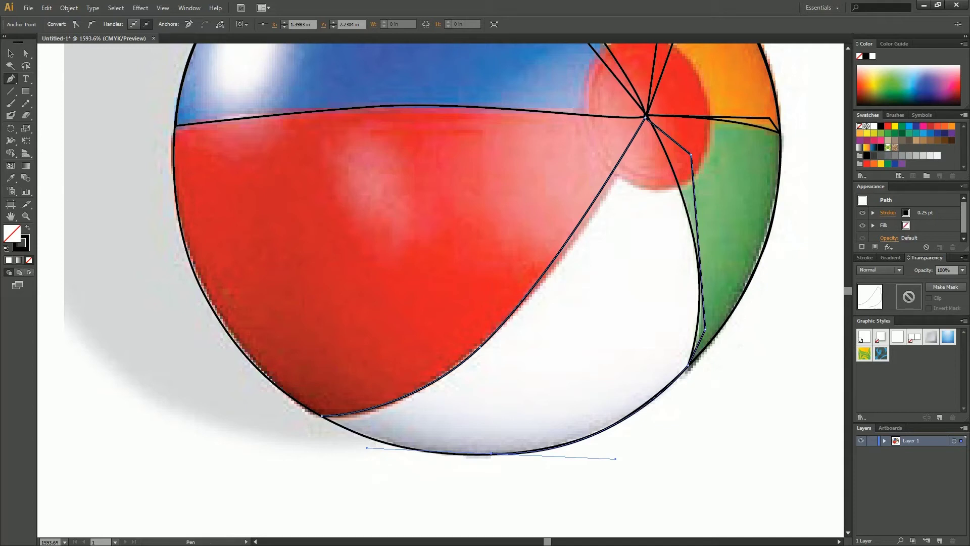
{"action": "left_click", "coordinate": [322, 416]}
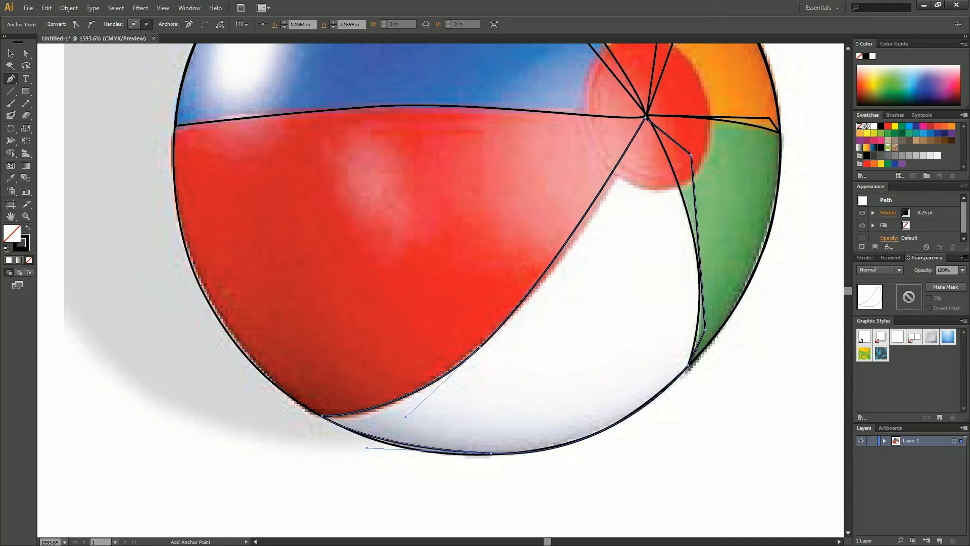
- Adjust the handles of the white panel's bottom and starting anchors so the lower edge follows the ball's outline
{"action": "key", "text": "a"}
{"action": "left_click_drag", "start_coordinate": [367, 448], "coordinate": [374, 448]}
{"action": "left_click_drag", "start_coordinate": [322, 416], "coordinate": [353, 431]}
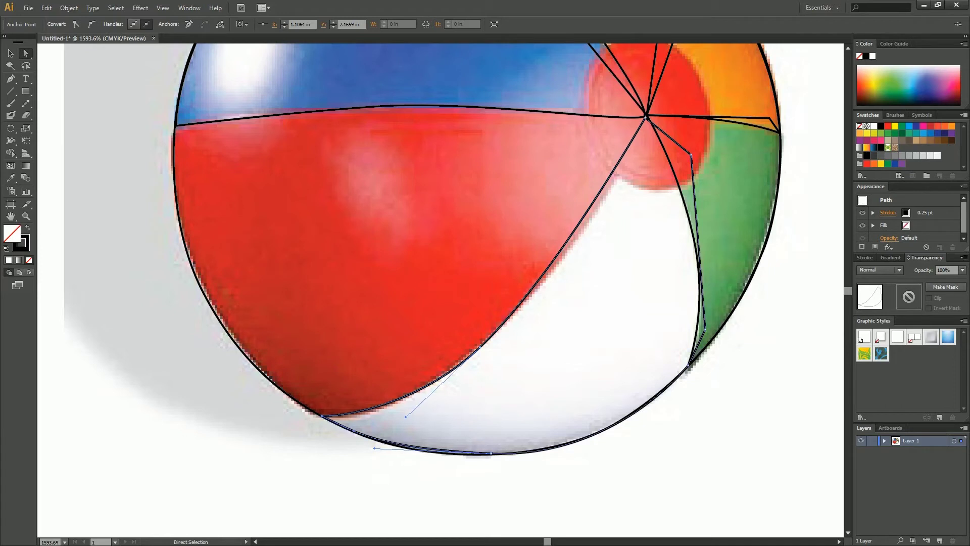
{"action": "left_click", "coordinate": [491, 453]}
{"action": "left_click_drag", "start_coordinate": [374, 448], "coordinate": [399, 451]}
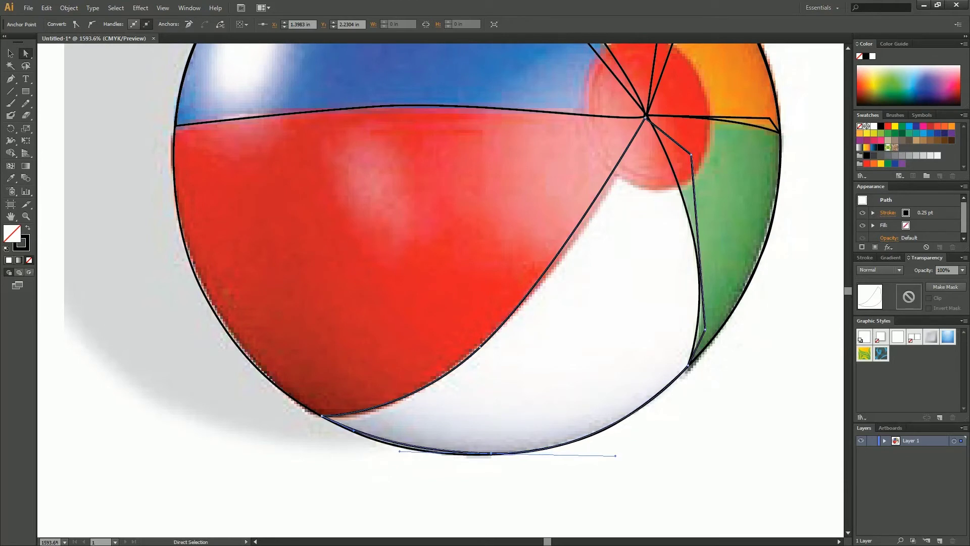
{"action": "left_click_drag", "start_coordinate": [353, 430], "coordinate": [371, 442]}
{"action": "key", "text": "ctrl+shift+a"}
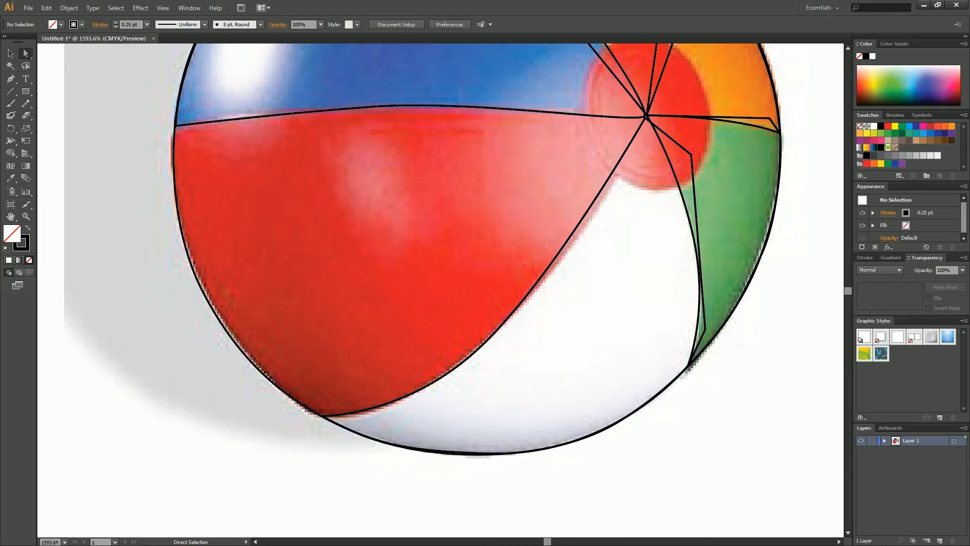
- Fine-tune the bottom anchor's handle on the white panel so the curve toward the red corner matches the outline
{"action": "key", "text": "ctrl+z"}
{"action": "key", "text": "ctrl+z"}
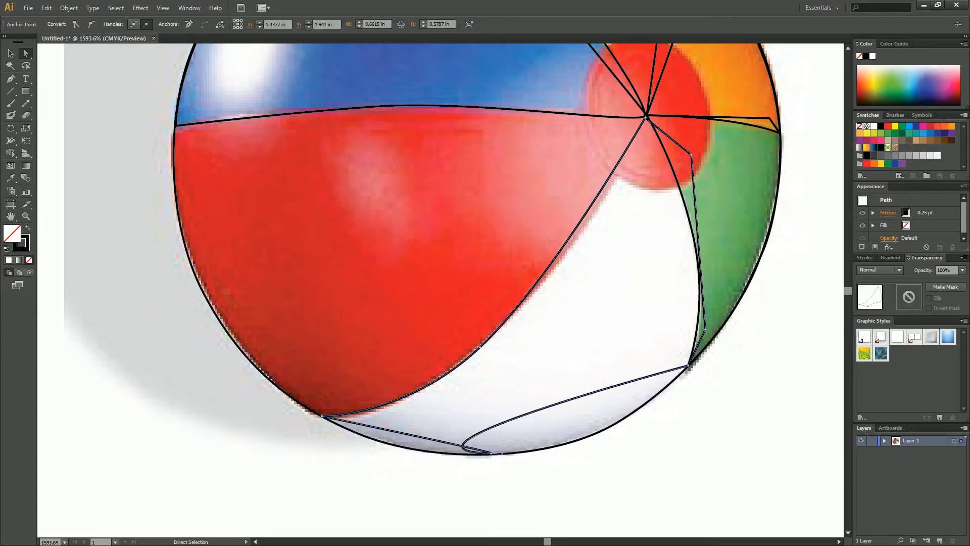
{"action": "key", "text": "ctrl+shift+z"}
{"action": "key", "text": "ctrl+shift+z"}
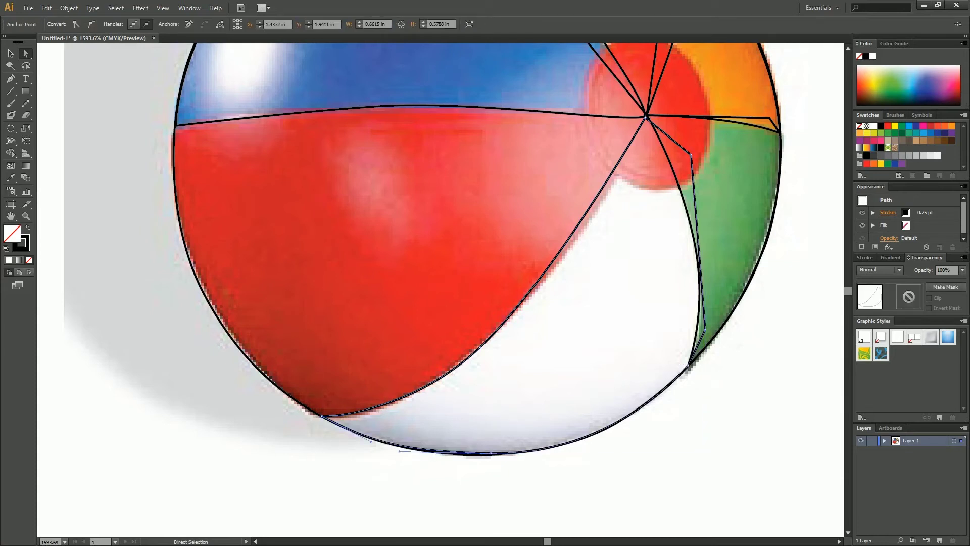
{"action": "left_click_drag", "start_coordinate": [399, 450], "coordinate": [407, 453]}
{"action": "key", "text": "ctrl+shift+a"}
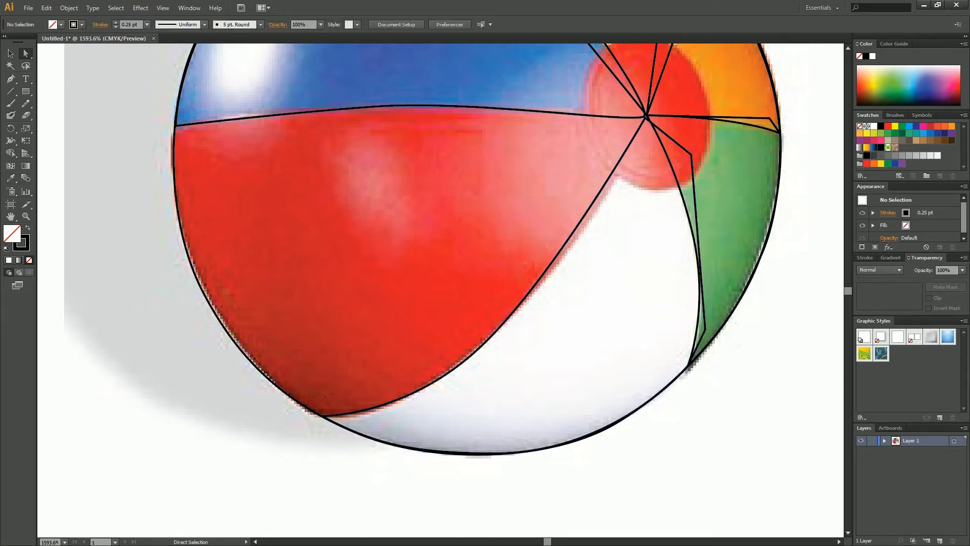
- Draw the red panel's path from the blue boundary across inside the blue panel to the shared tip, and down inside the white panel
{"action": "left_click_drag", "start_coordinate": [455, 278], "coordinate": [576, 351]}
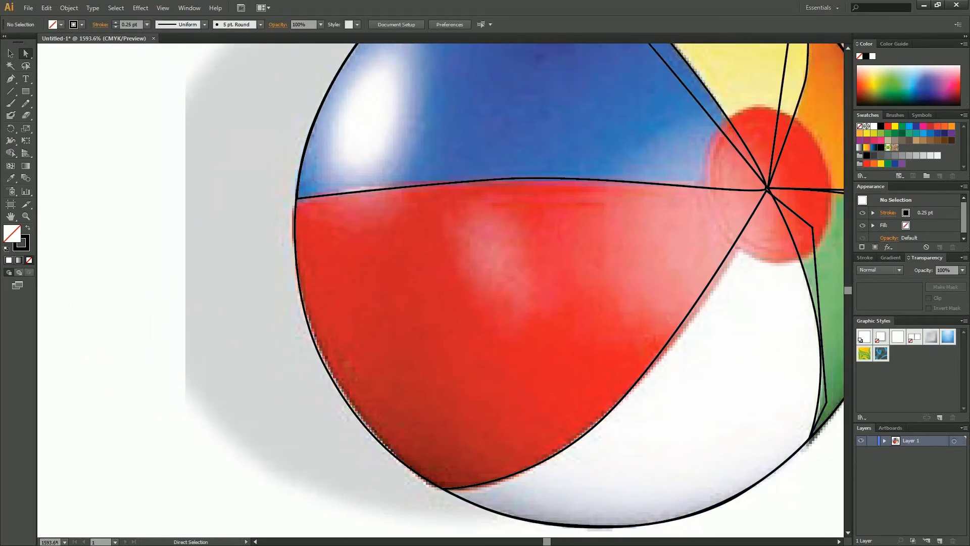
{"action": "key", "text": "p"}
{"action": "left_click", "coordinate": [297, 199]}
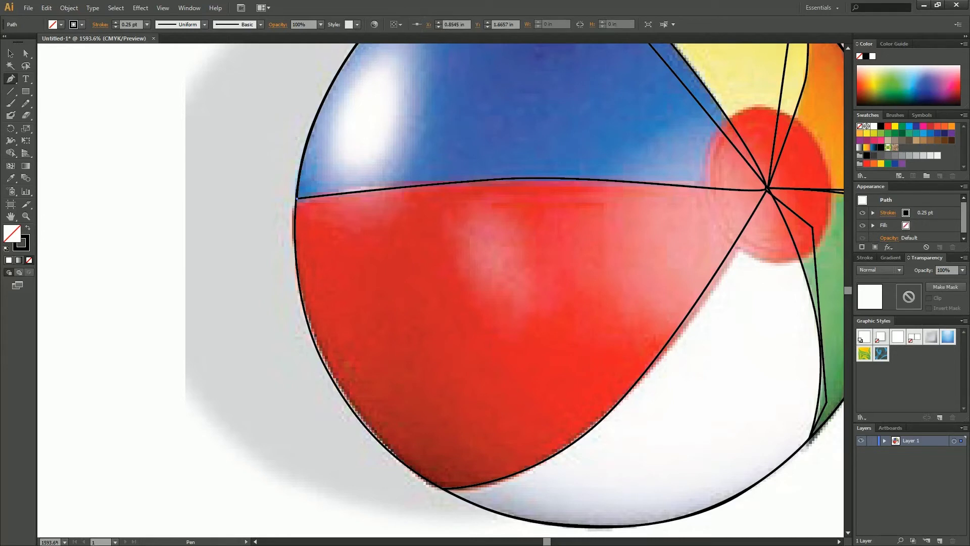
{"action": "left_click", "coordinate": [520, 159]}
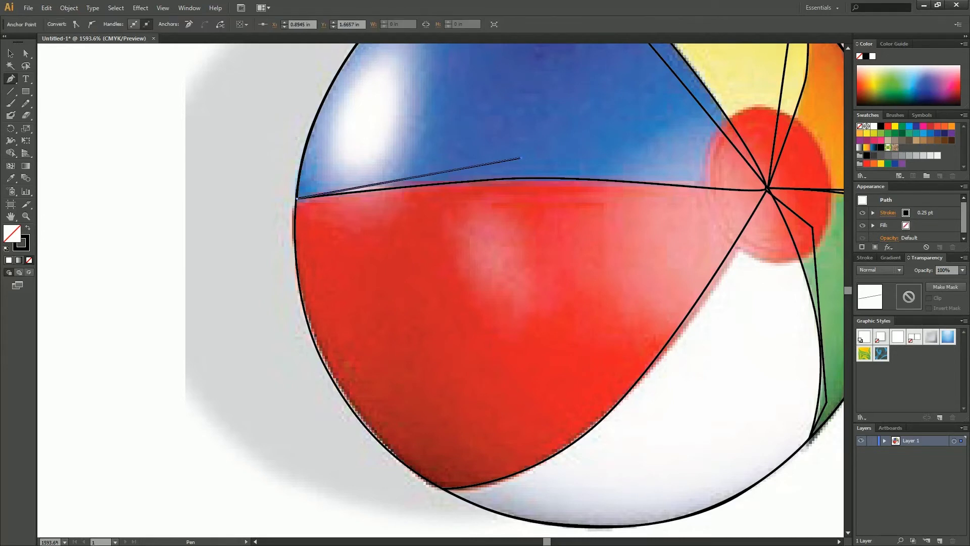
{"action": "left_click", "coordinate": [765, 190]}
{"action": "left_click", "coordinate": [712, 330]}
{"action": "left_click", "coordinate": [475, 497]}
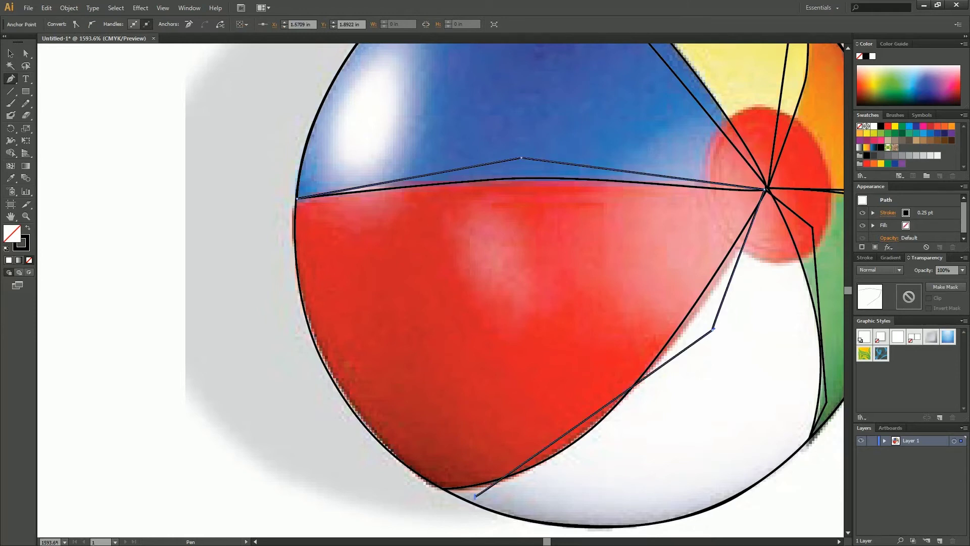
{"action": "key", "text": "ctrl+z"}
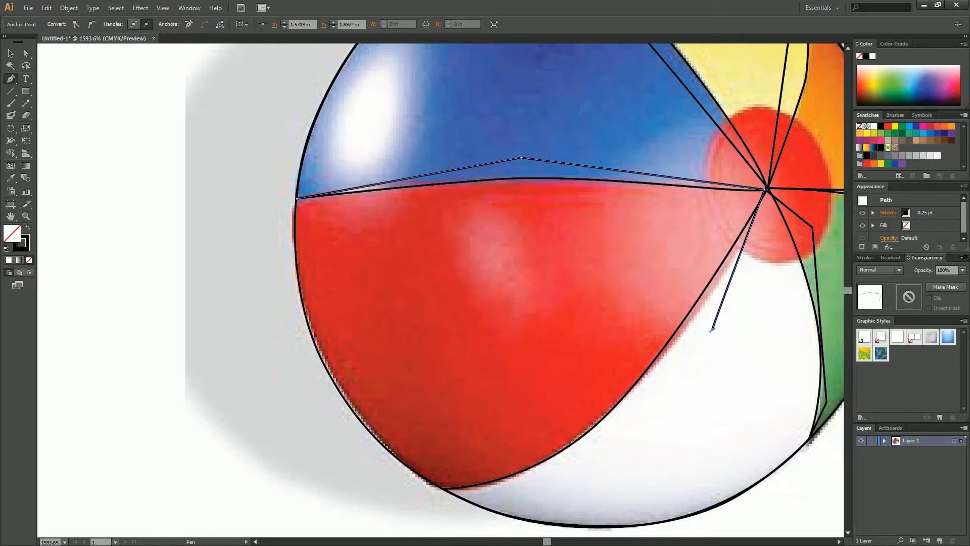
{"action": "left_click", "coordinate": [598, 460]}
{"action": "left_click", "coordinate": [454, 493]}
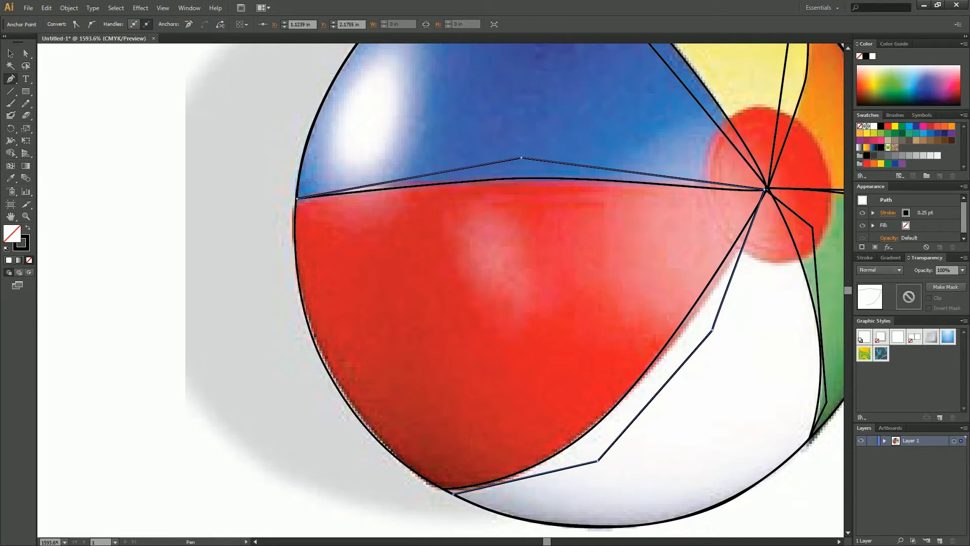
- Close the red panel's path with a curve up the ball's outline to its starting anchor
{"action": "left_click_drag", "start_coordinate": [310, 337], "coordinate": [295, 295]}
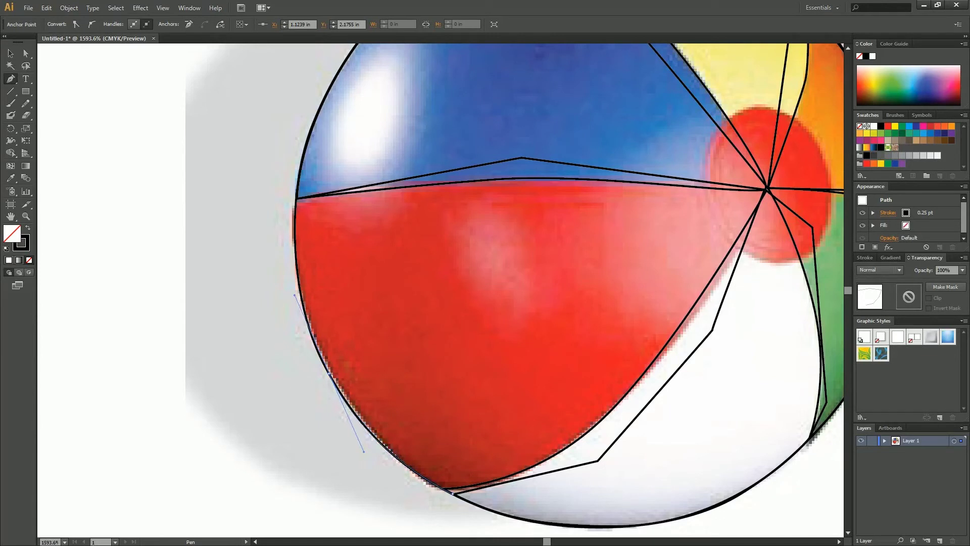
{"action": "left_click_drag", "start_coordinate": [294, 295], "coordinate": [295, 295]}
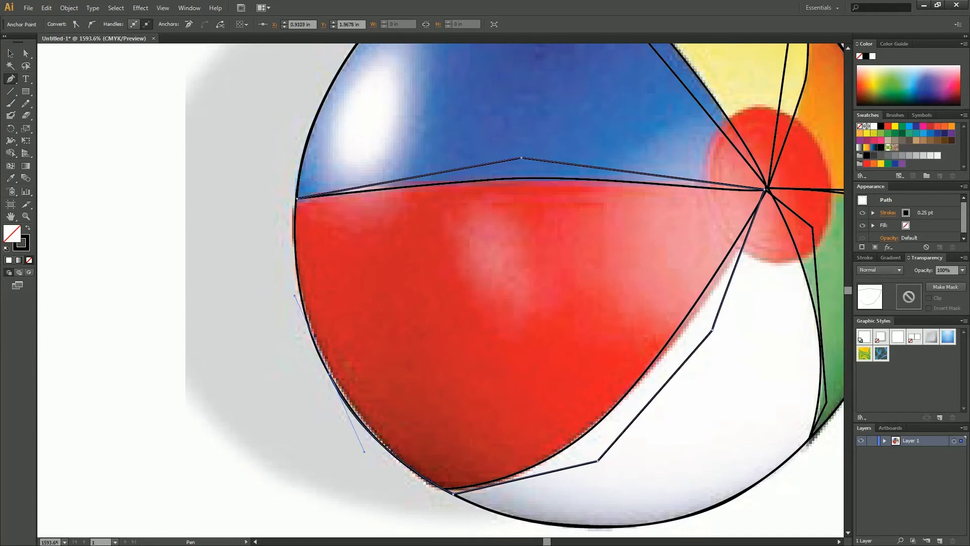
{"action": "left_click", "coordinate": [298, 199]}
- Adjust the handles on the red panel's outer edge so the curve matches the ball's outline
{"action": "key", "text": "a"}
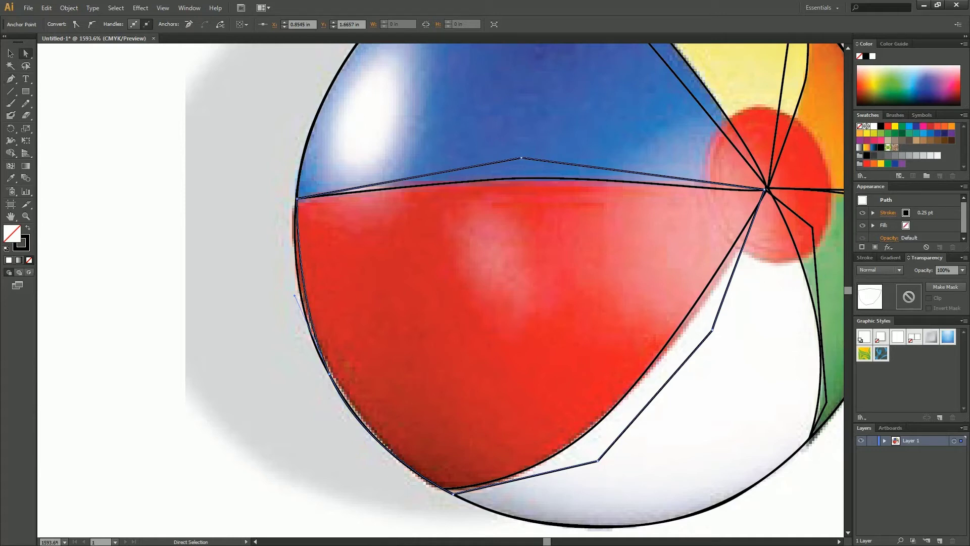
{"action": "left_click_drag", "start_coordinate": [294, 296], "coordinate": [292, 290]}
{"action": "left_click_drag", "start_coordinate": [297, 205], "coordinate": [296, 262]}
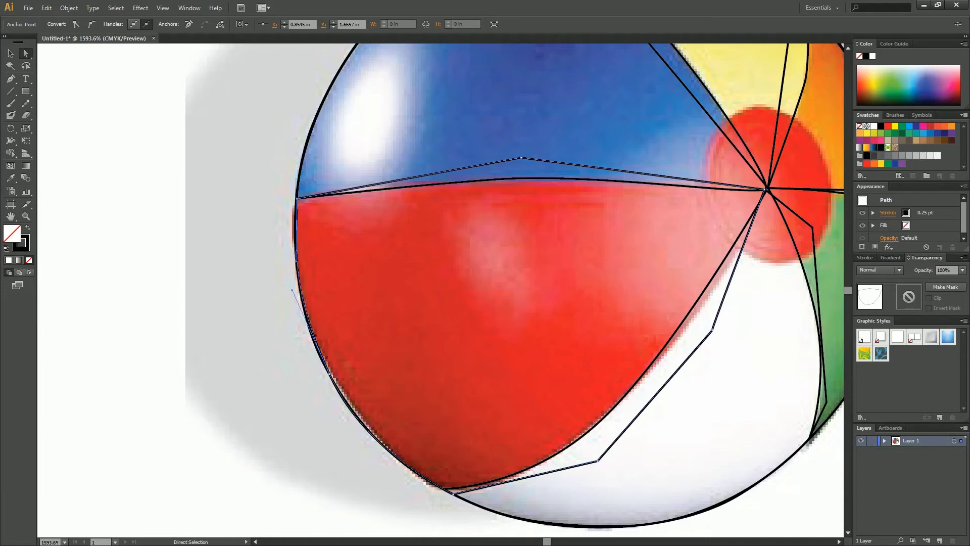
{"action": "key", "text": "ctrl+shift+a"}
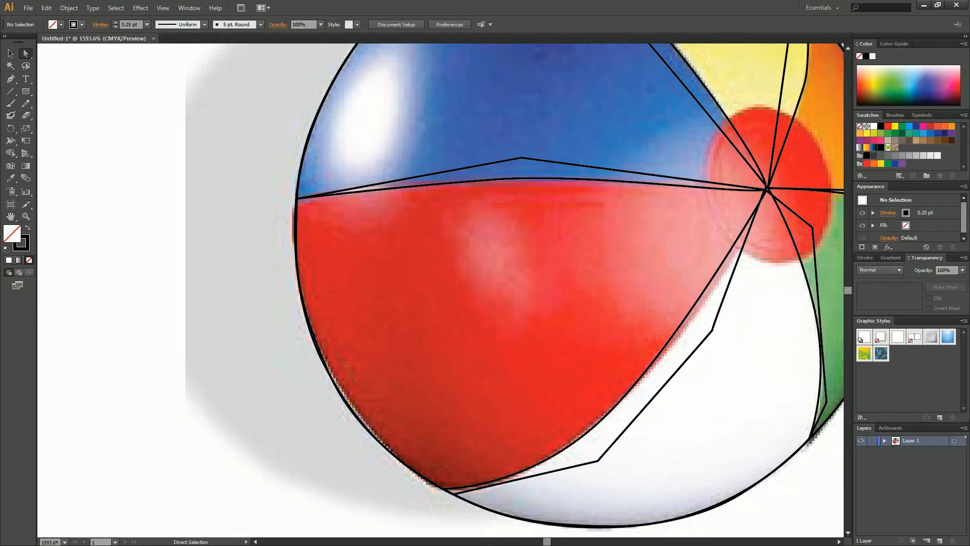
{"action": "left_click", "coordinate": [314, 339]}
{"action": "left_click_drag", "start_coordinate": [292, 290], "coordinate": [293, 299]}
{"action": "key", "text": "ctrl+shift+a"}
- Fill the blue panel with the blue sampled from that panel in the reference image, using the Eyedropper
{"action": "key", "text": "z"}
{"action": "left_click", "coordinate": [631, 229], "text": "alt"}
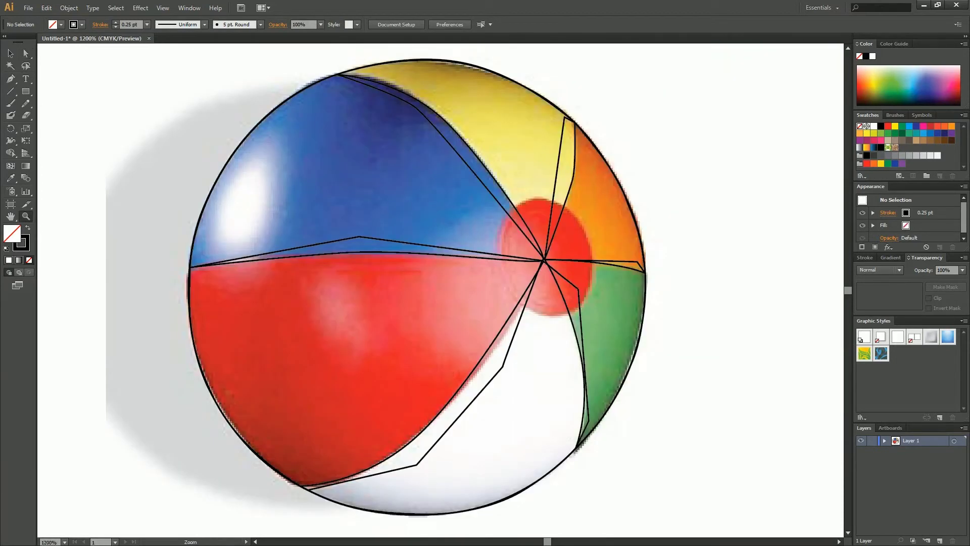
{"action": "key", "text": "space"}
{"action": "left_click_drag", "start_coordinate": [390, 263], "coordinate": [415, 303]}
{"action": "key", "text": "v"}
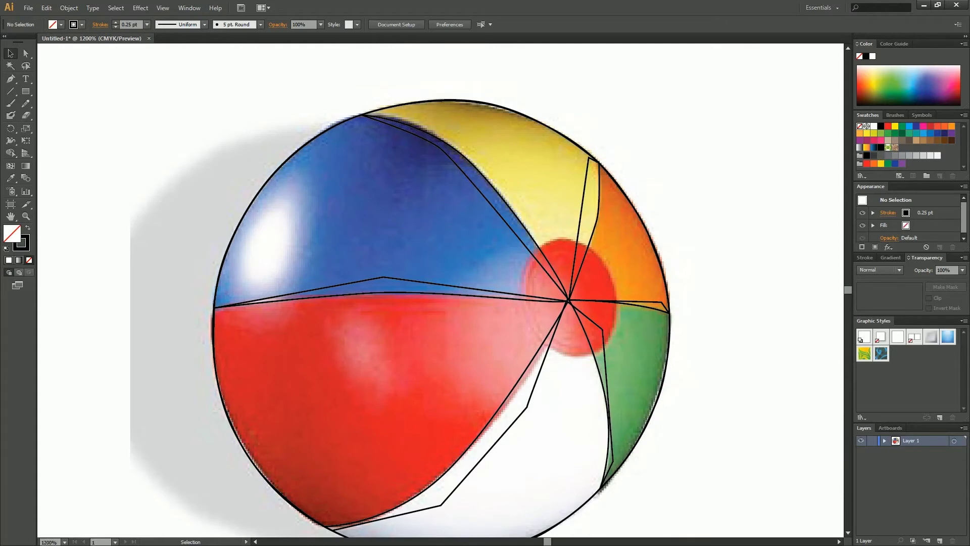
{"action": "left_click", "coordinate": [504, 224]}
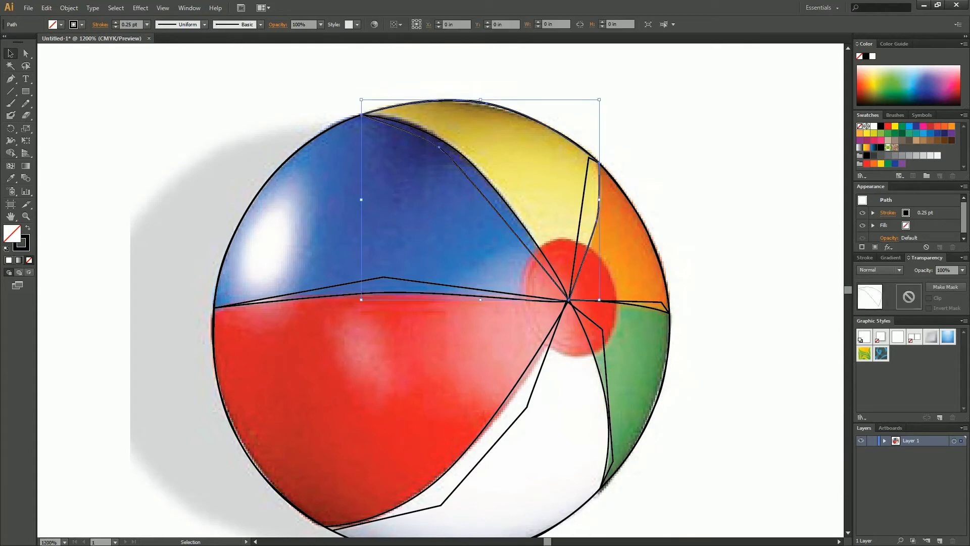
{"action": "left_click", "coordinate": [461, 157]}
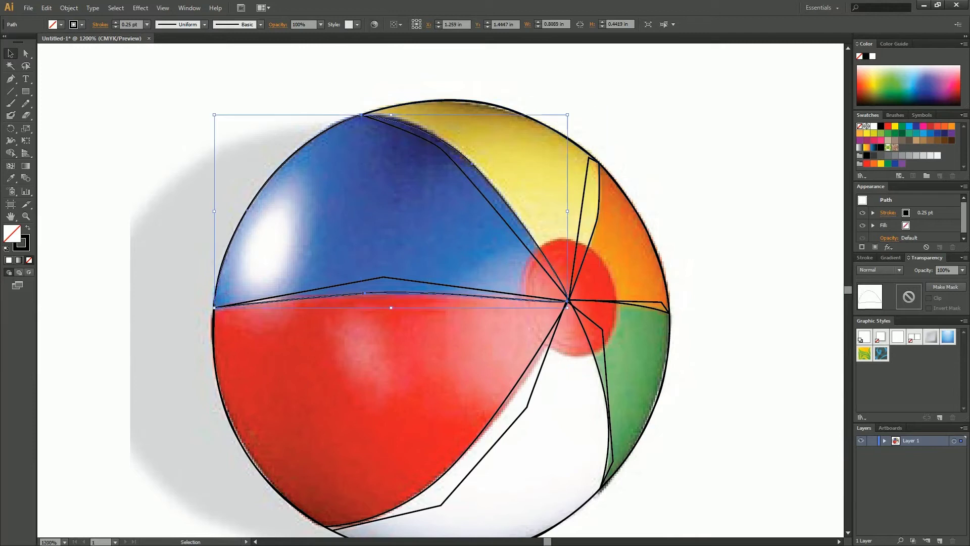
{"action": "key", "text": "i"}
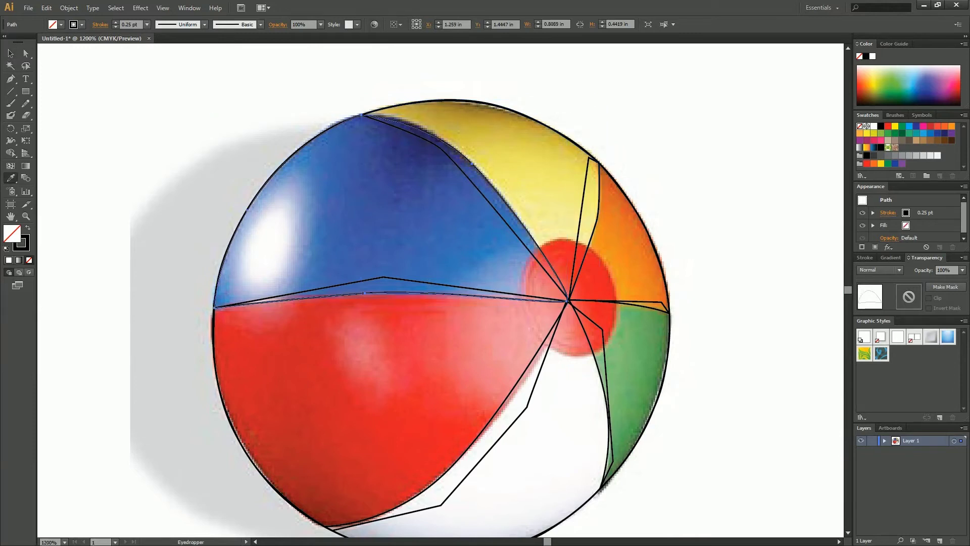
{"action": "left_click", "coordinate": [400, 188]}
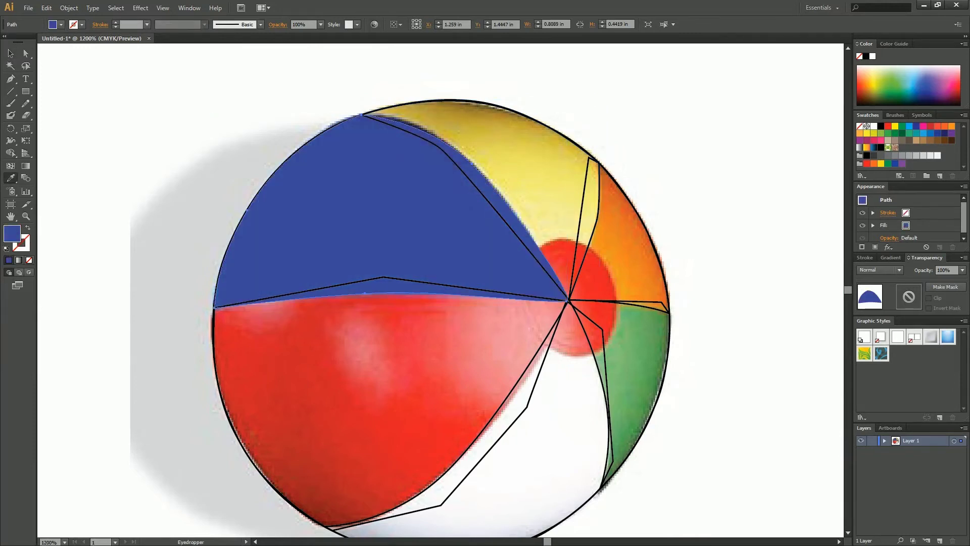
- Fill the yellow panel with the dark yellow sampled near its upper edge and send it behind the blue panel
{"action": "key", "text": "v"}
{"action": "left_click_drag", "start_coordinate": [475, 187], "coordinate": [474, 189]}
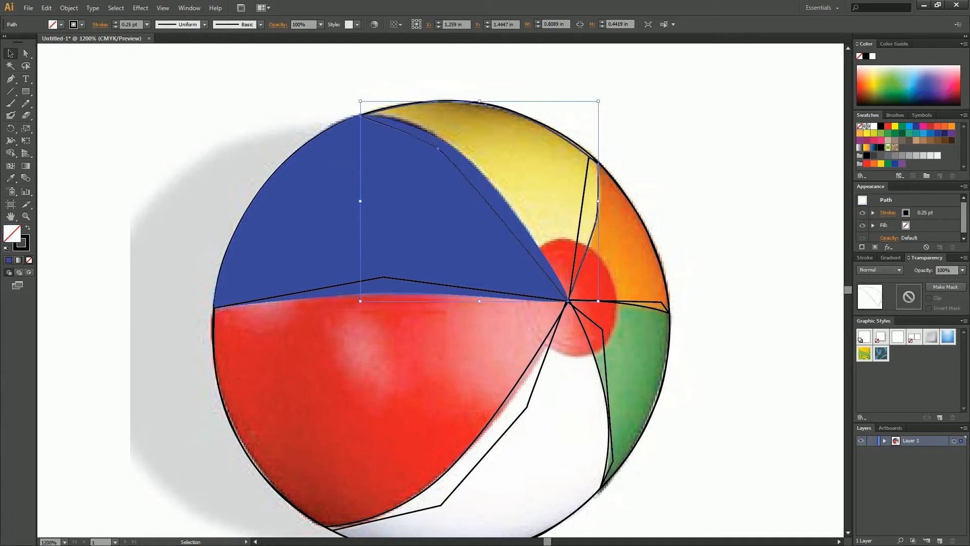
{"action": "key", "text": "i"}
{"action": "left_click", "coordinate": [473, 128]}
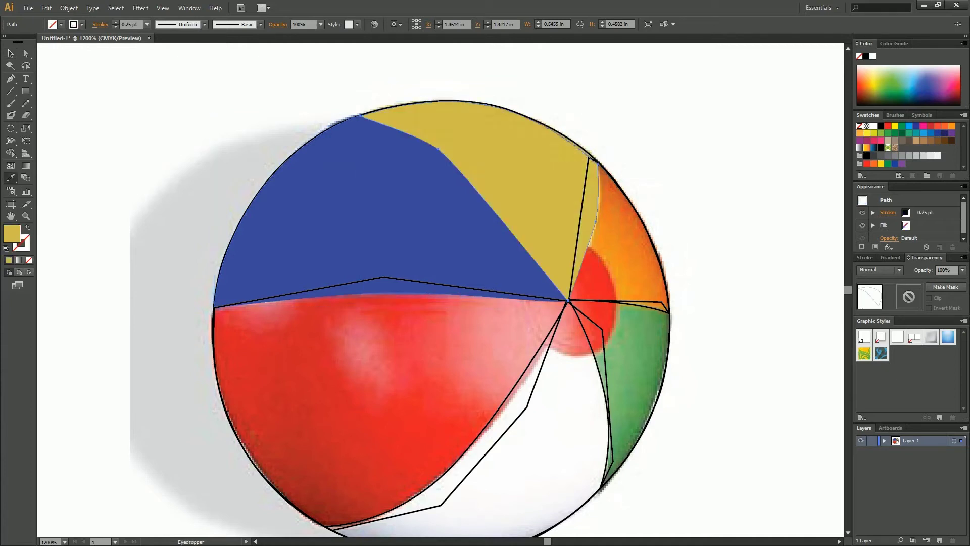
{"action": "key", "text": "v"}
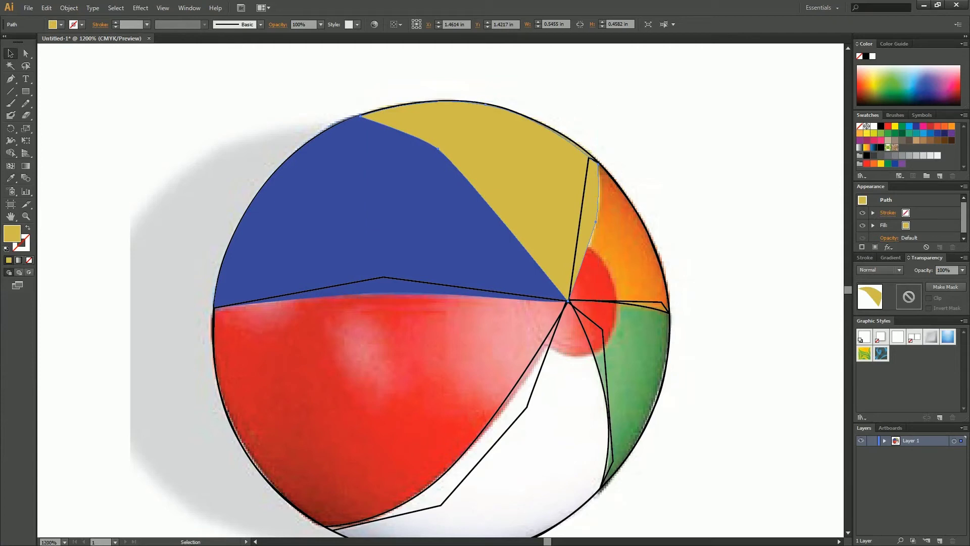
{"action": "key", "text": "ctrl+bracketleft"}
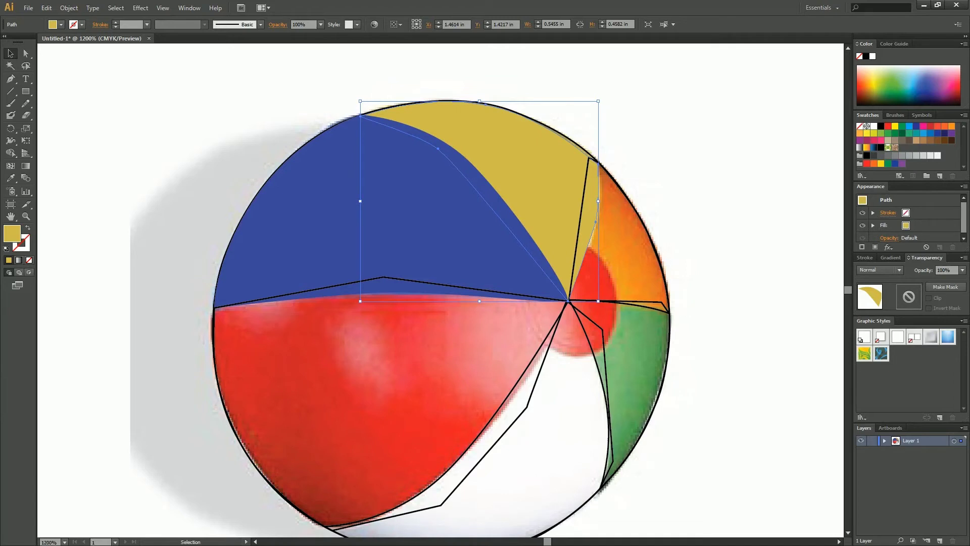
- Fill the orange panel with the orange sampled from the reference image and send it behind the yellow panel
{"action": "left_click", "coordinate": [579, 228]}
{"action": "key", "text": "i"}
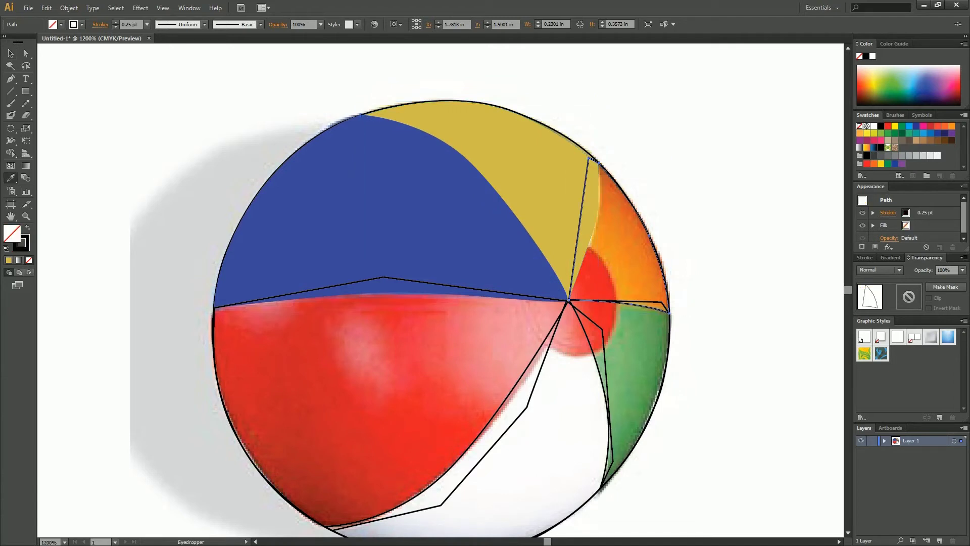
{"action": "left_click", "coordinate": [631, 243]}
{"action": "key", "text": "v"}
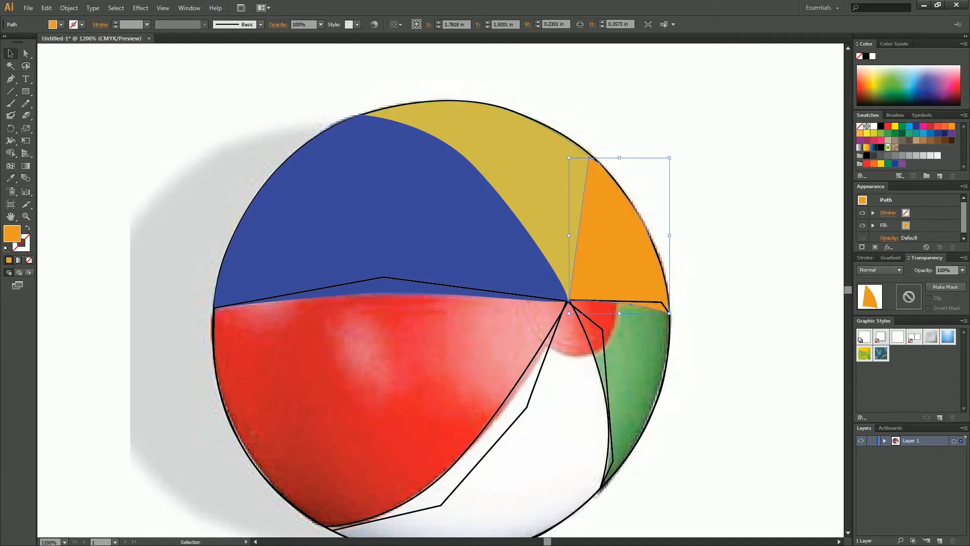
{"action": "key", "text": "a"}
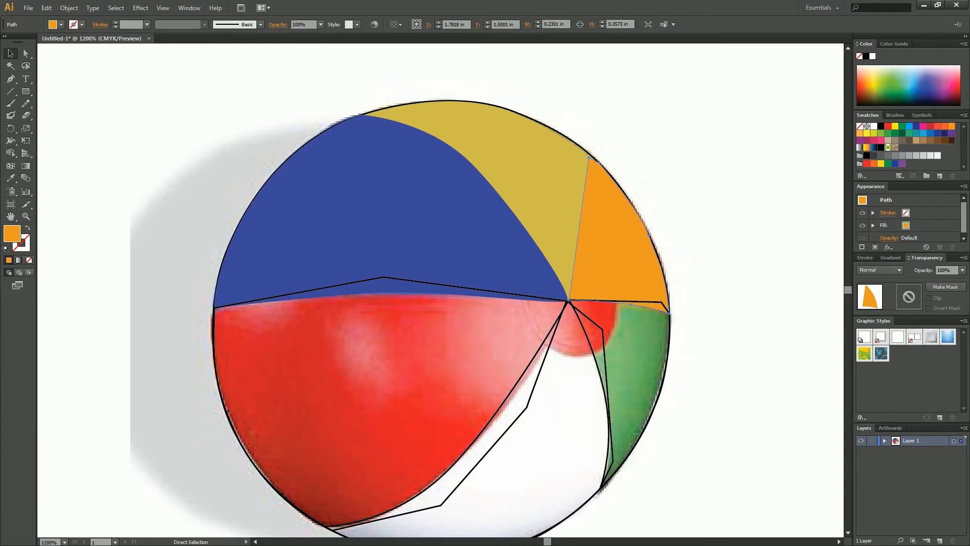
{"action": "key", "text": "v"}
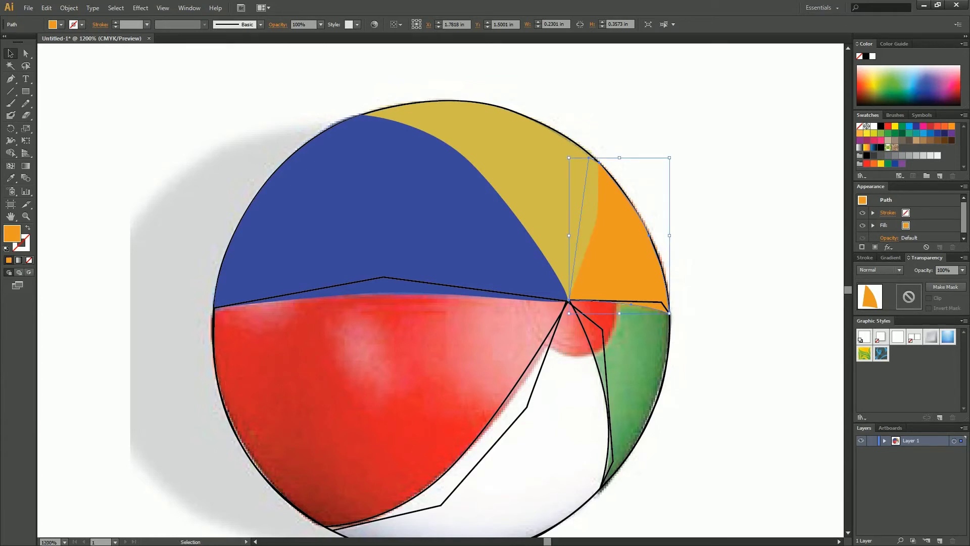
- Fill the green panel with the green sampled from the reference image and send it behind the orange panel
{"action": "left_click", "coordinate": [655, 405]}
{"action": "key", "text": "i"}
{"action": "left_click", "coordinate": [636, 380]}
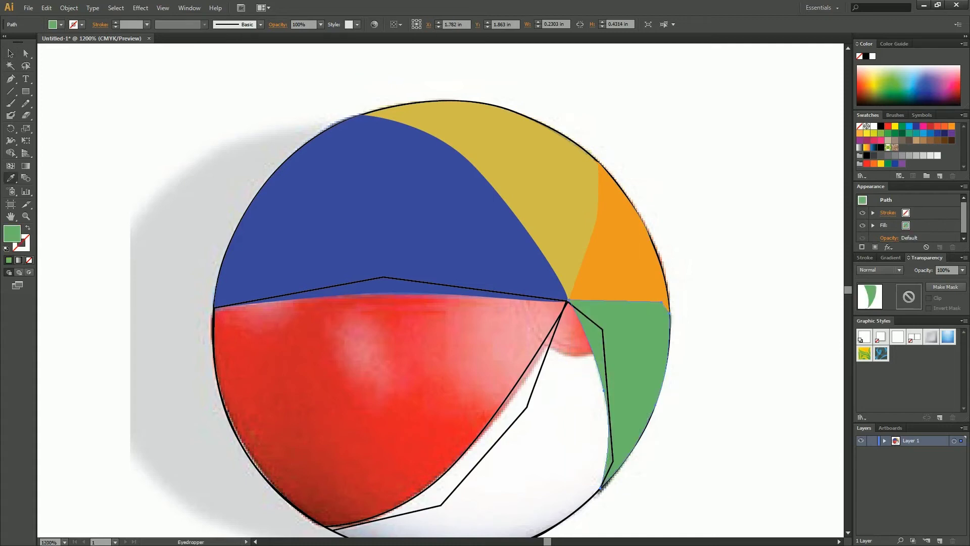
{"action": "key", "text": "v"}
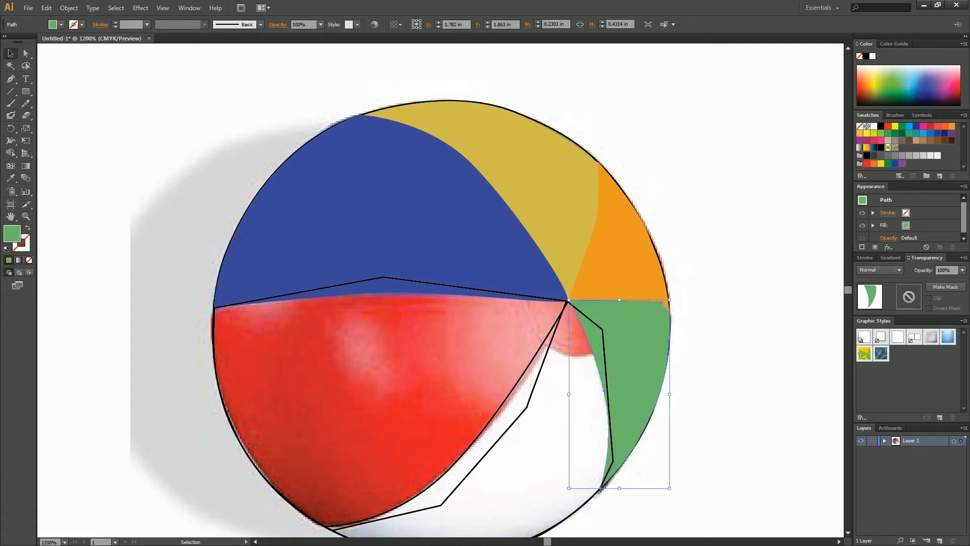
{"action": "key", "text": "ctrl+bracketleft"}
- Fill the white panel with the white sampled from the reference image and send it behind the green panel
{"action": "left_click", "coordinate": [608, 396]}
{"action": "key", "text": "i"}
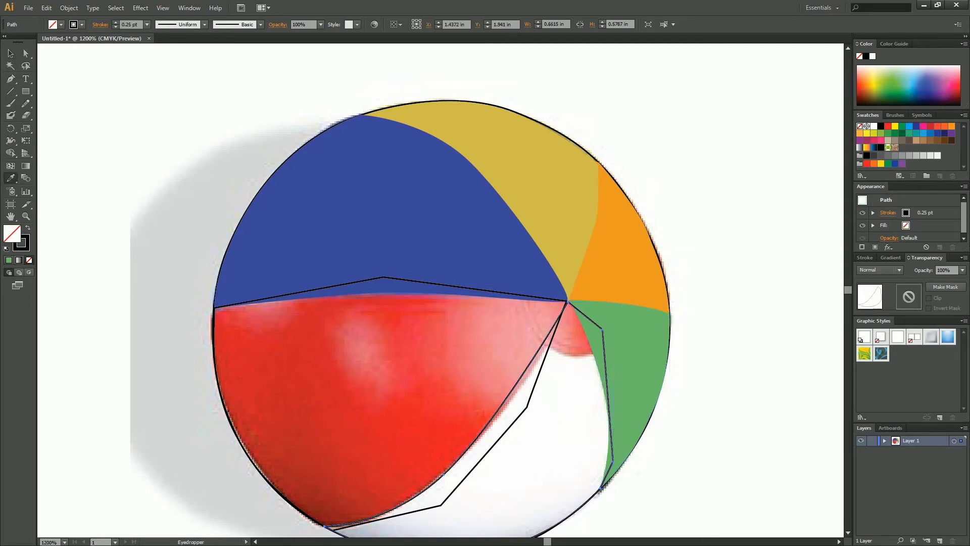
{"action": "left_click", "coordinate": [566, 409]}
{"action": "key", "text": "v"}
{"action": "key", "text": "a"}
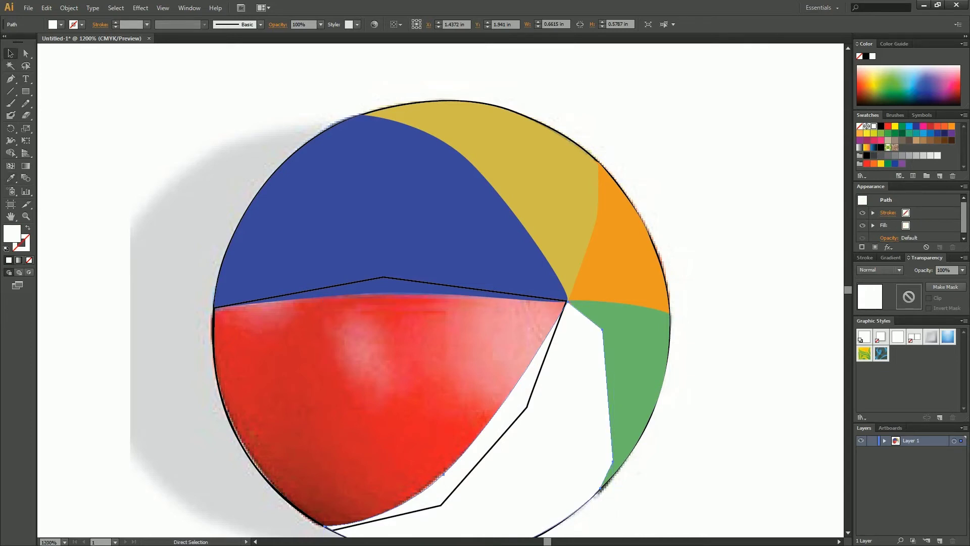
{"action": "key", "text": "ctrl+shift+e"}
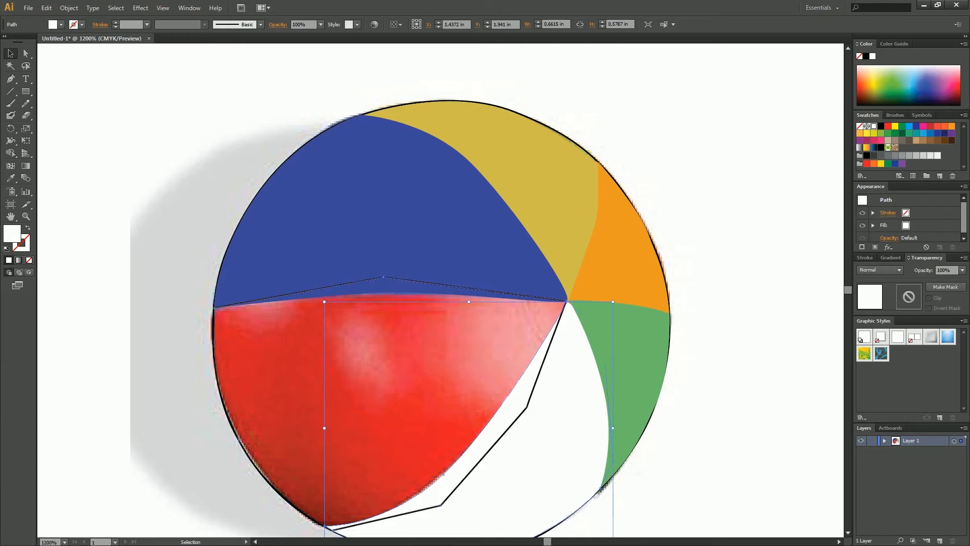
- Fill the red panel with the light red sampled near its middle and stack it just above the reference image, behind the other panels
{"action": "left_click", "coordinate": [484, 456]}
{"action": "key", "text": "i"}
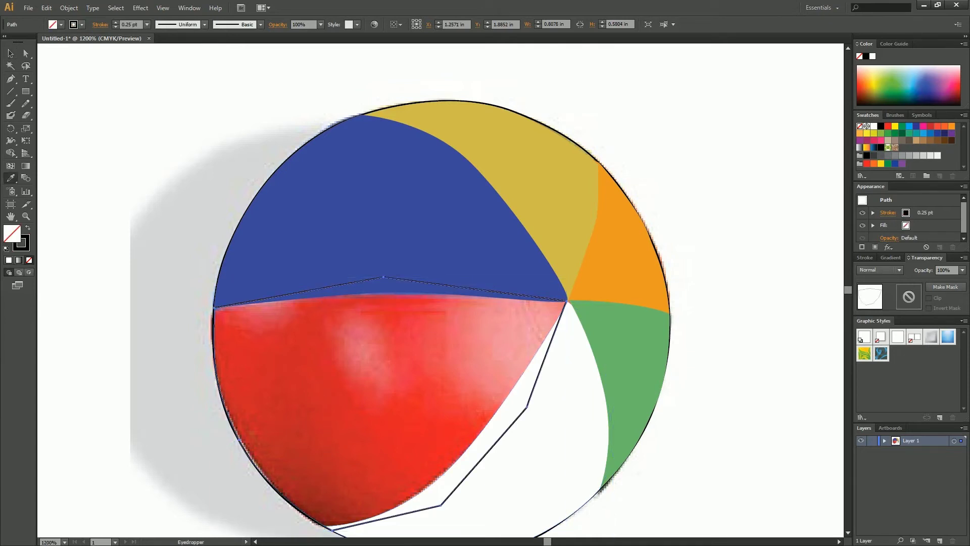
{"action": "left_click", "coordinate": [424, 358]}
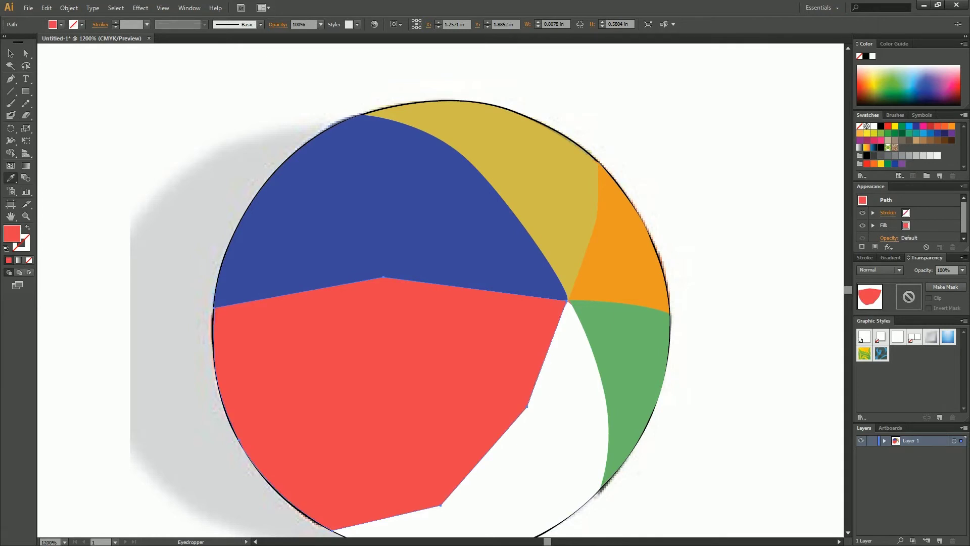
{"action": "key", "text": "ctrl"}
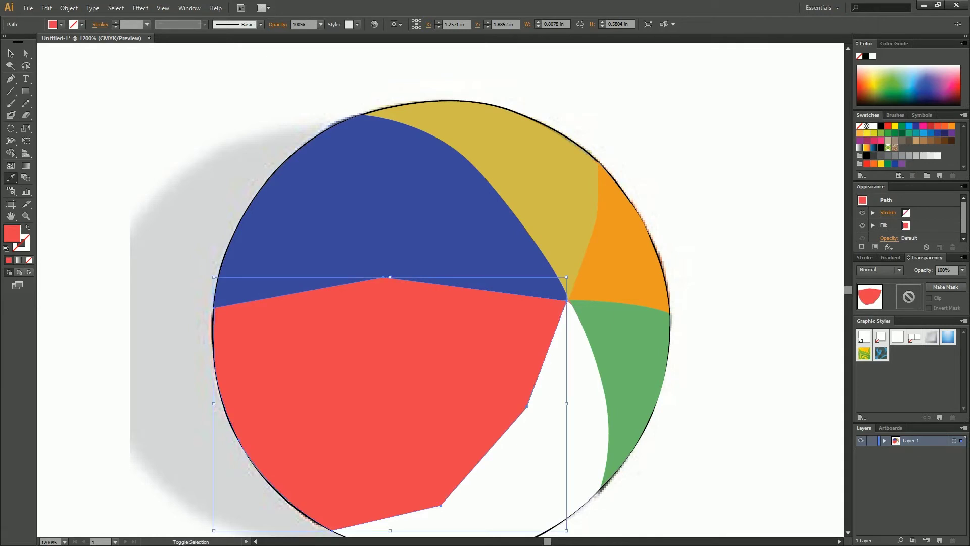
{"action": "key", "text": "ctrl+shift+["}
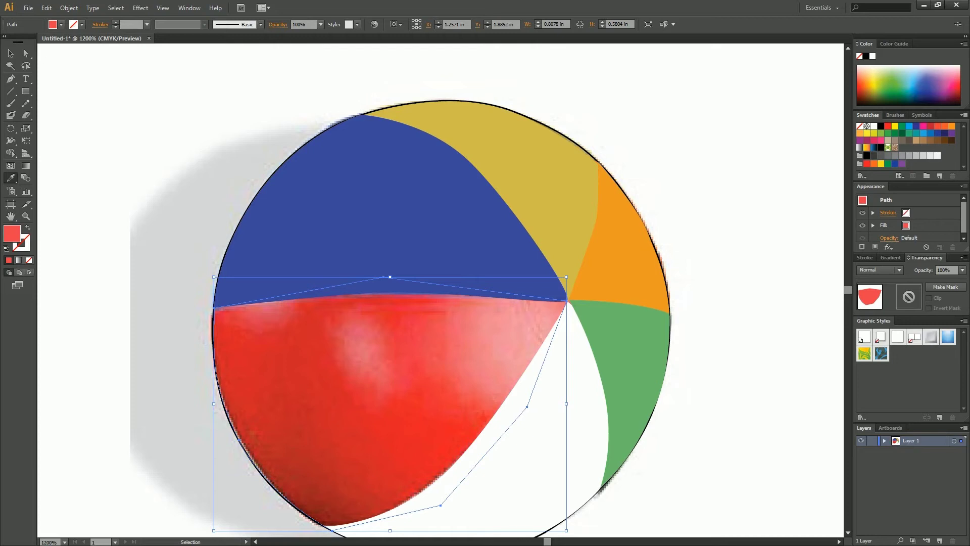
{"action": "key", "text": "ctrl+]"}
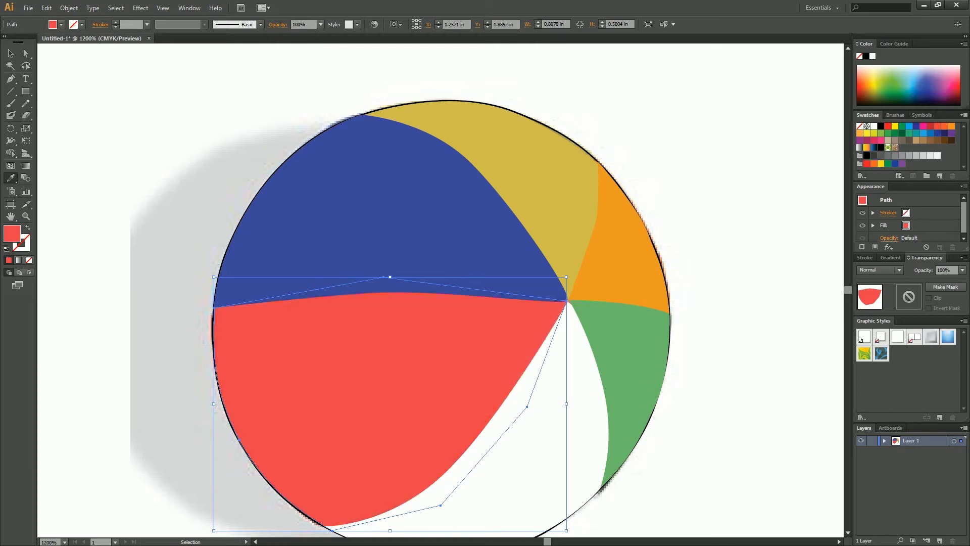
{"action": "key", "text": "i"}
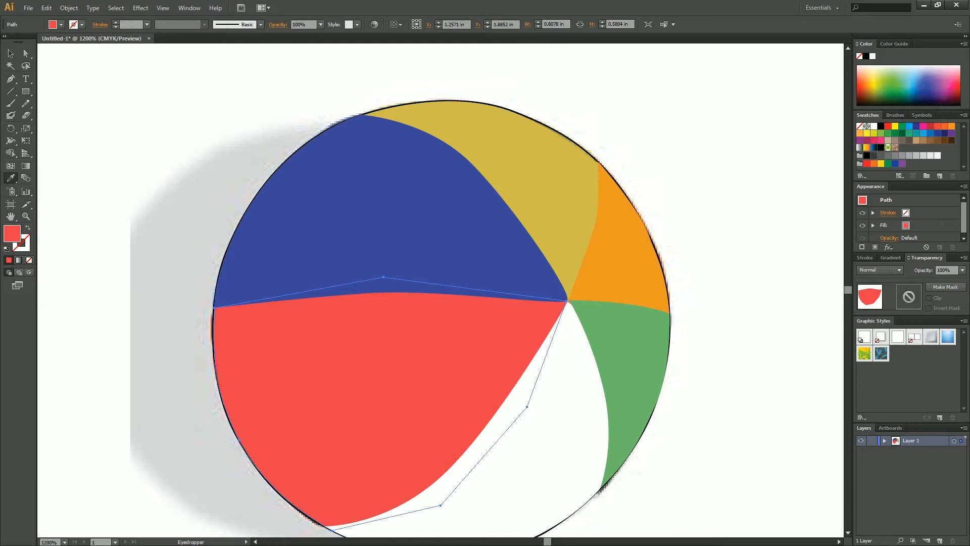
{"action": "key", "text": "v"}
{"action": "key", "text": "ctrl+shift+a"}
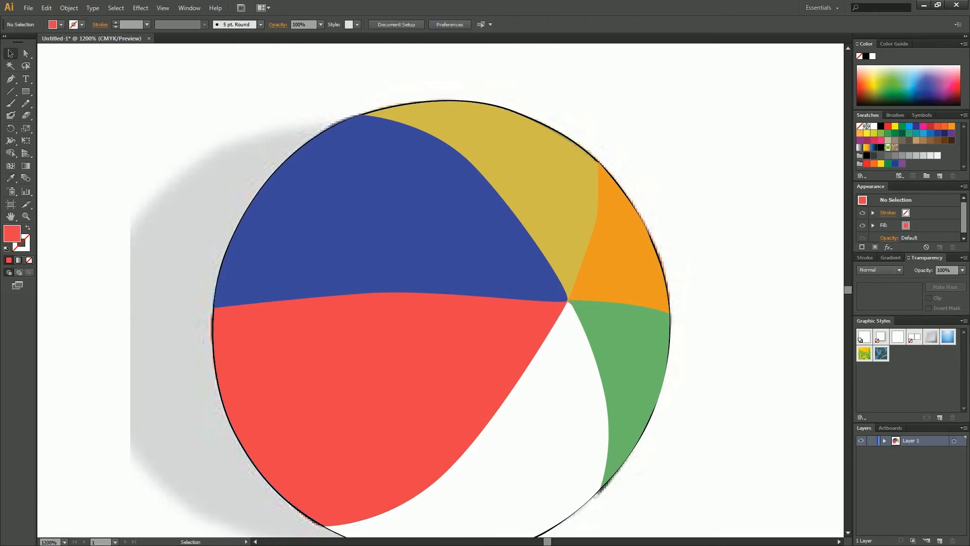
- Compare all the filled panels with the reference image by sending them behind it and bringing them back to the front
{"action": "left_click_drag", "start_coordinate": [204, 119], "coordinate": [697, 534]}
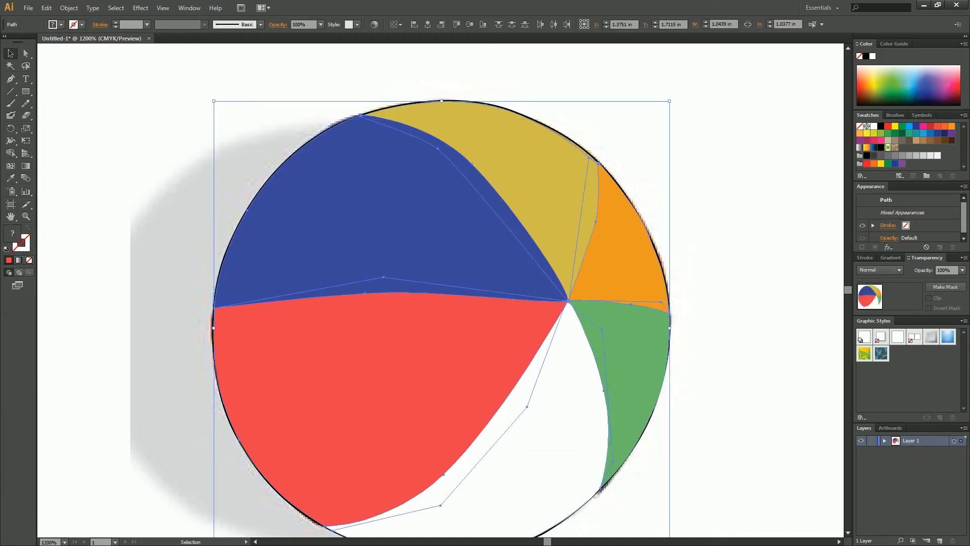
{"action": "key", "text": "ctrl"}
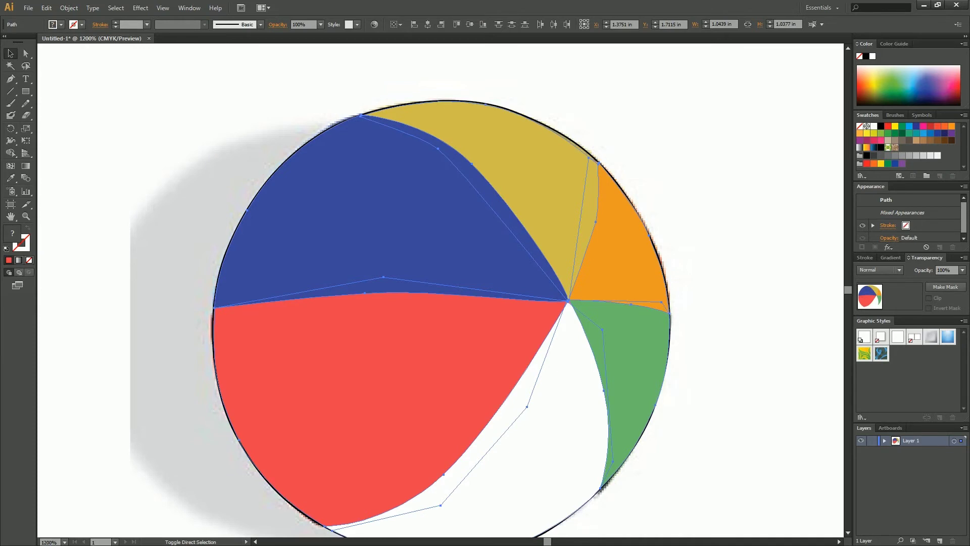
{"action": "key", "text": "ctrl+shift+["}
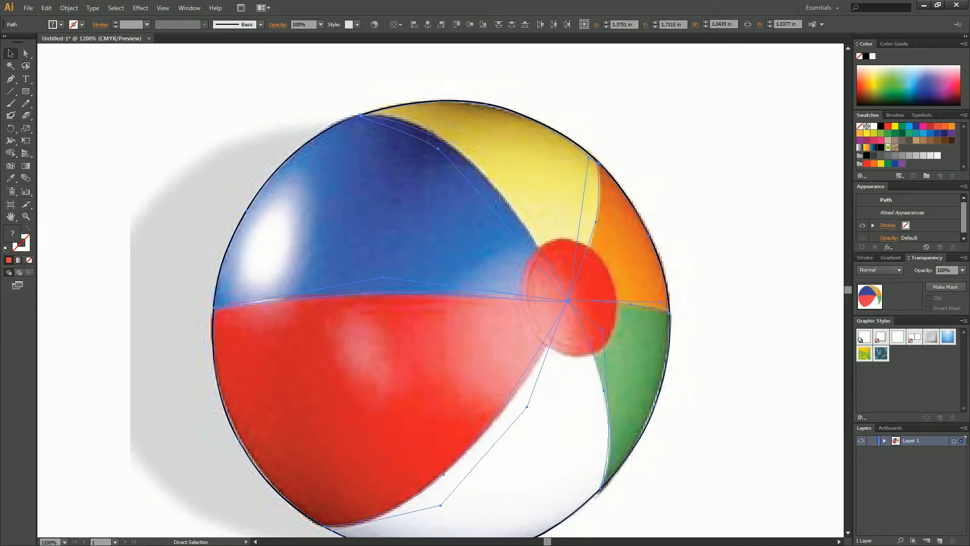
{"action": "key", "text": "ctrl+shift+]"}
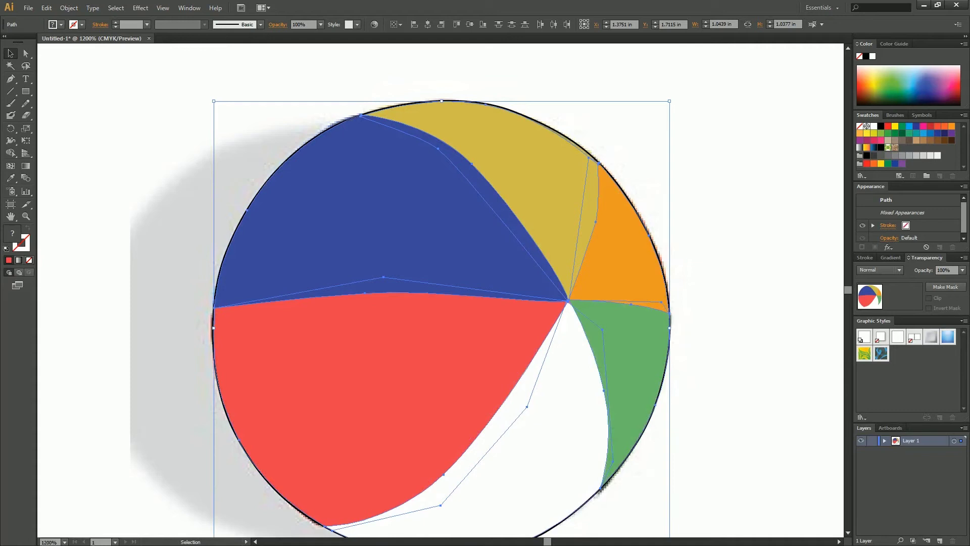
{"action": "key", "text": "ctrl+shift+a"}
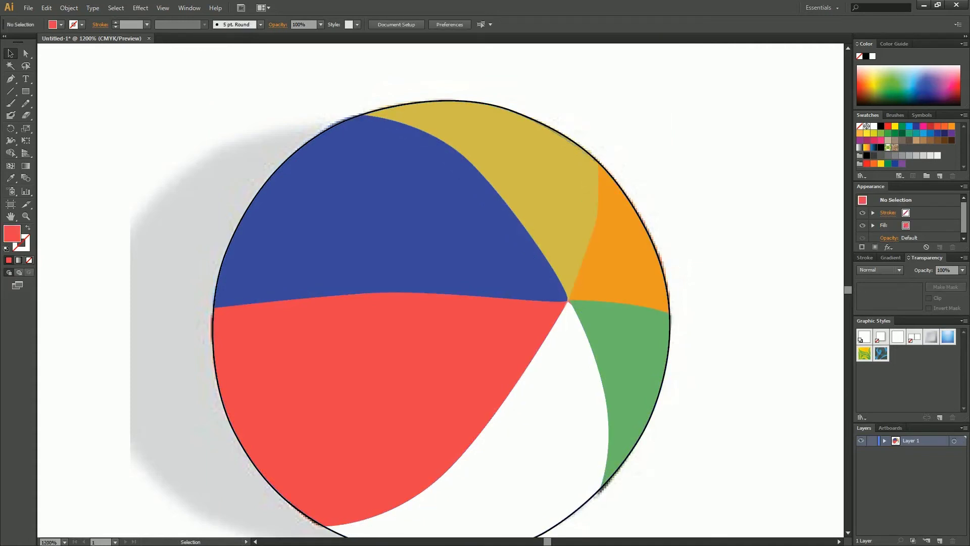
- Fine-tune the yellow panel's anchor where it meets the orange panel on the ball's outline
{"action": "key", "text": "a"}
{"action": "left_click", "coordinate": [526, 167]}
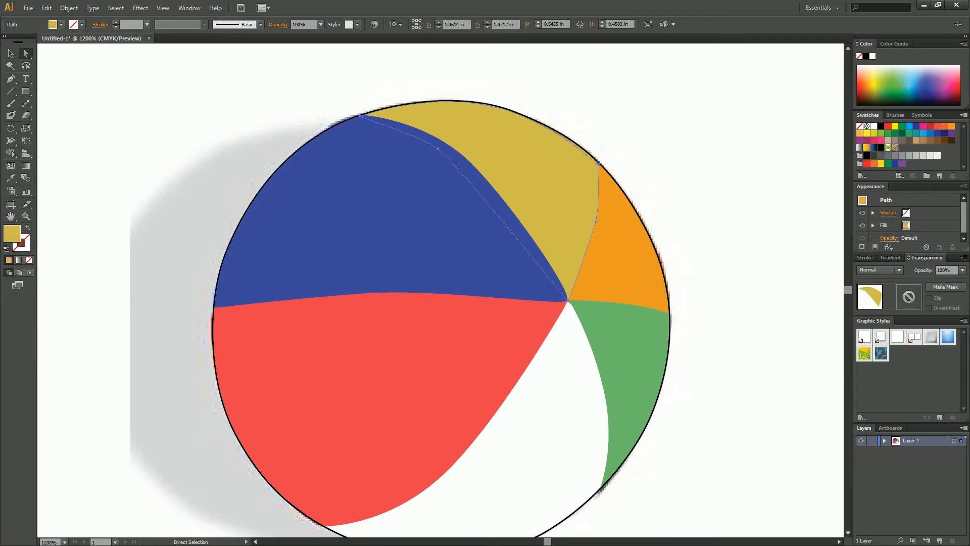
{"action": "left_click", "coordinate": [598, 159]}
{"action": "left_click_drag", "start_coordinate": [598, 158], "coordinate": [598, 161]}
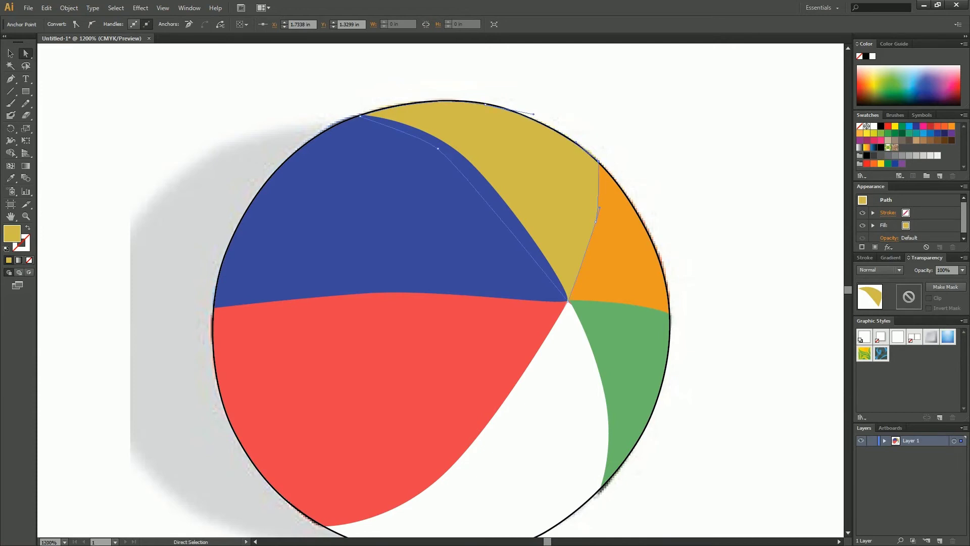
{"action": "key", "text": "ctrl+shift+a"}
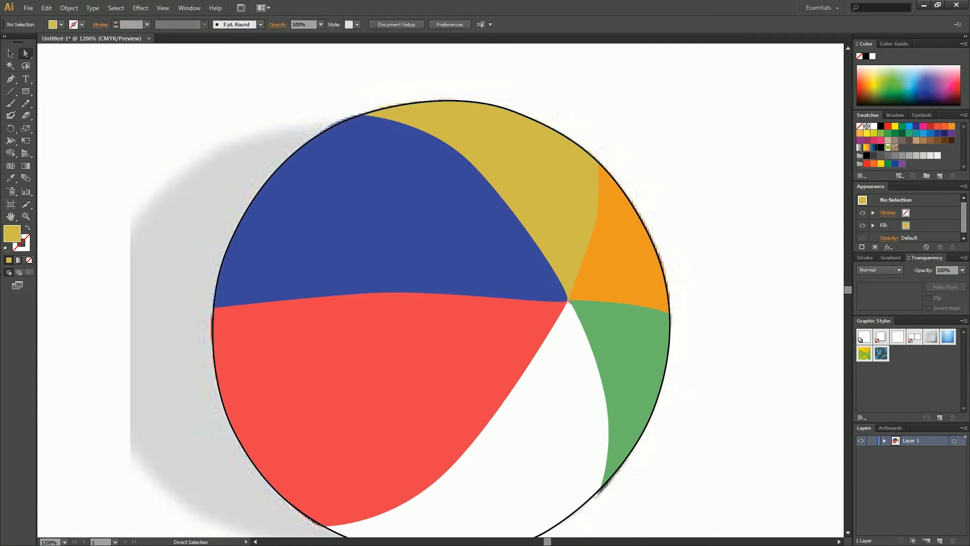
- Set the opacity of all the coloured panels to 50% so the reference image shows through
{"action": "mouse_move", "coordinate": [440, 304]}
{"action": "left_mouse_down"}
{"action": "mouse_move", "coordinate": [414, 170]}
{"action": "mouse_move", "coordinate": [435, 292]}
{"action": "left_mouse_up"}
{"action": "key", "text": "v"}
{"action": "left_click_drag", "start_coordinate": [188, 136], "coordinate": [724, 432]}
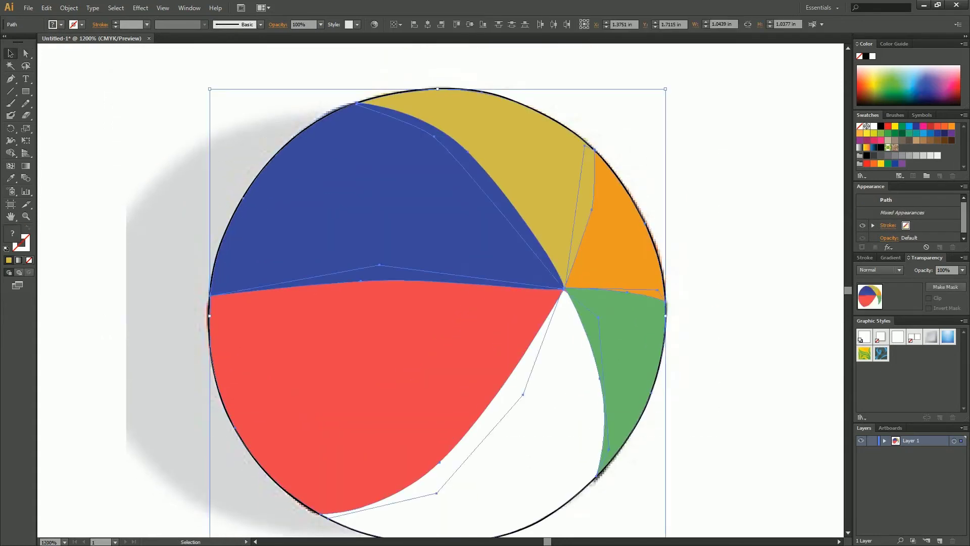
{"action": "left_click", "coordinate": [319, 26]}
{"action": "left_click", "coordinate": [333, 97]}
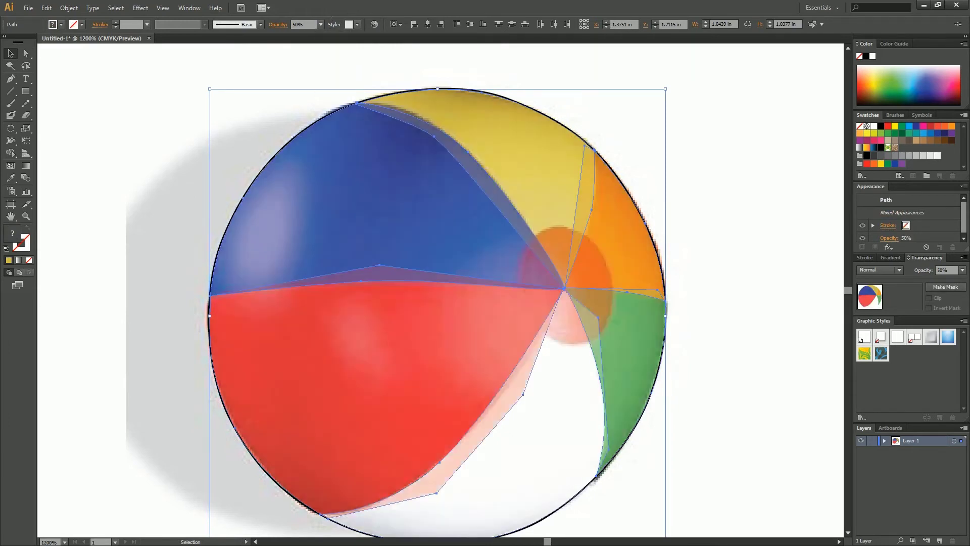
{"action": "key", "text": "ctrl+shift+a"}
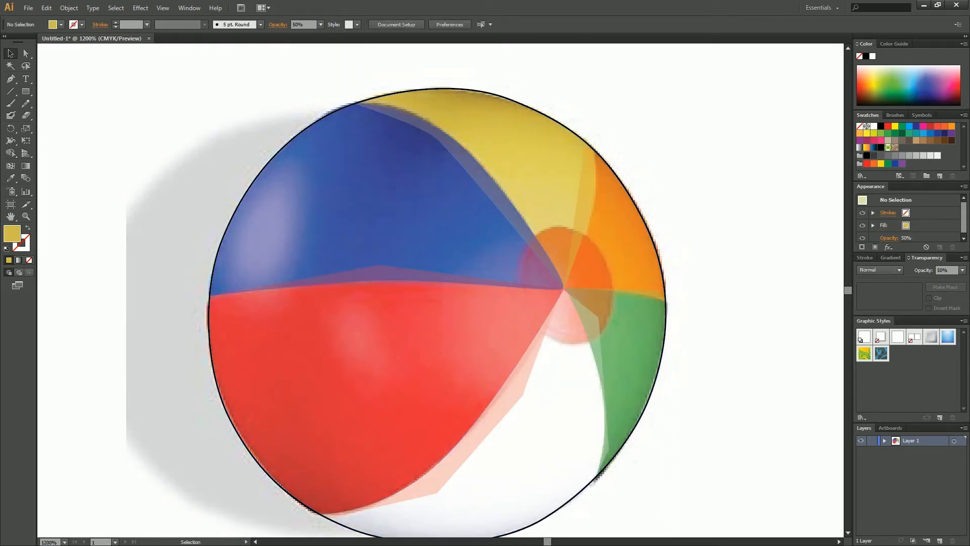
- Draw an ellipse about 0.21 in wide and 0.26 in high over the red cap where the panels meet
{"action": "key", "text": "p"}
{"action": "left_click", "coordinate": [28, 94]}
{"action": "left_click_drag", "start_coordinate": [29, 94], "coordinate": [76, 116]}
{"action": "mouse_move", "coordinate": [519, 228]}
{"action": "left_mouse_down"}
{"action": "mouse_move", "coordinate": [616, 369]}
{"action": "mouse_move", "coordinate": [617, 348]}
{"action": "mouse_move", "coordinate": [607, 340]}
{"action": "left_mouse_up"}
{"action": "key", "text": "v"}
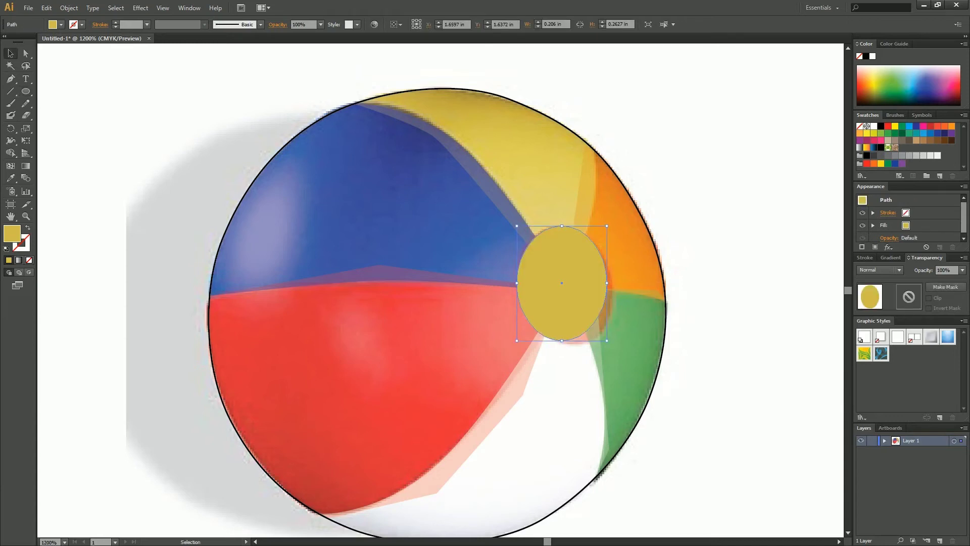
- Rotate the ellipse slightly counterclockwise and shift it into line with the tilted red cap
{"action": "left_click_drag", "start_coordinate": [610, 343], "coordinate": [615, 339]}
{"action": "left_click_drag", "start_coordinate": [566, 290], "coordinate": [571, 291]}
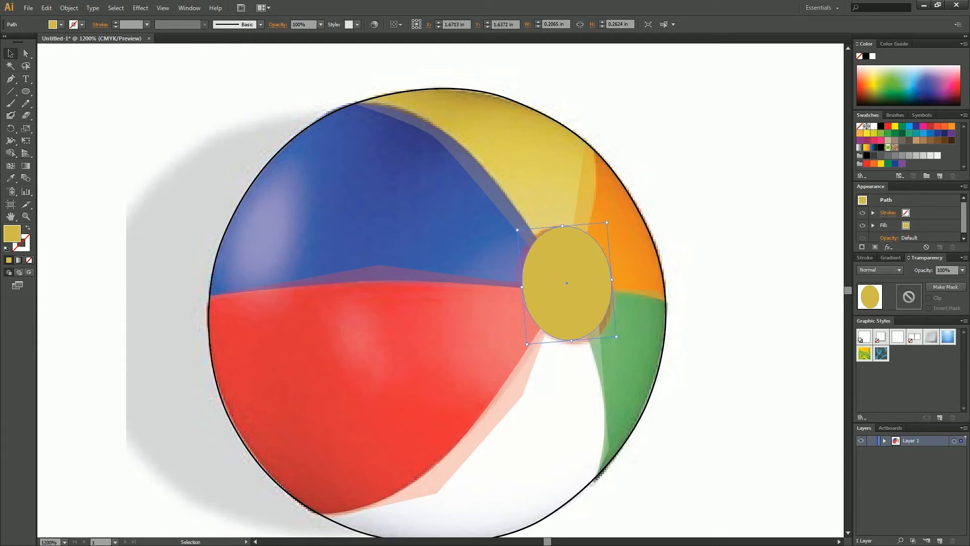
{"action": "left_click_drag", "start_coordinate": [618, 340], "coordinate": [623, 336]}
{"action": "left_click_drag", "start_coordinate": [570, 291], "coordinate": [569, 290]}
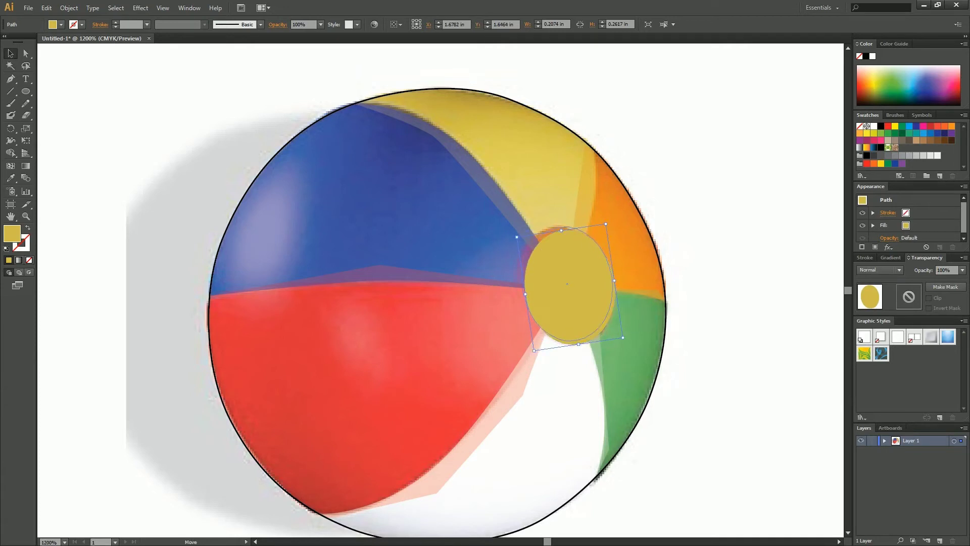
- Move the ellipse's lowest anchor down and reshape its right-hand curve to match the red cap's edge
{"action": "key", "text": "a"}
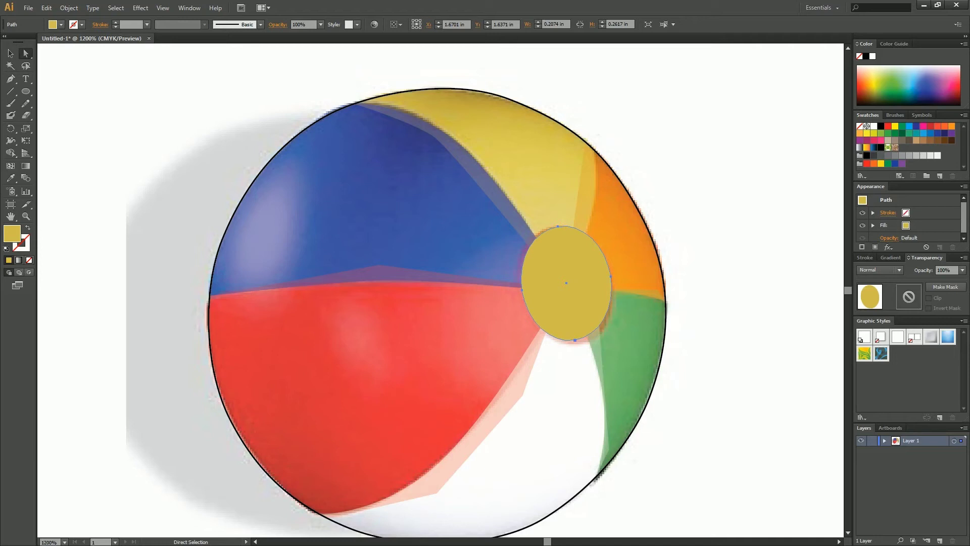
{"action": "left_click", "coordinate": [575, 340]}
{"action": "key", "text": "Down"}
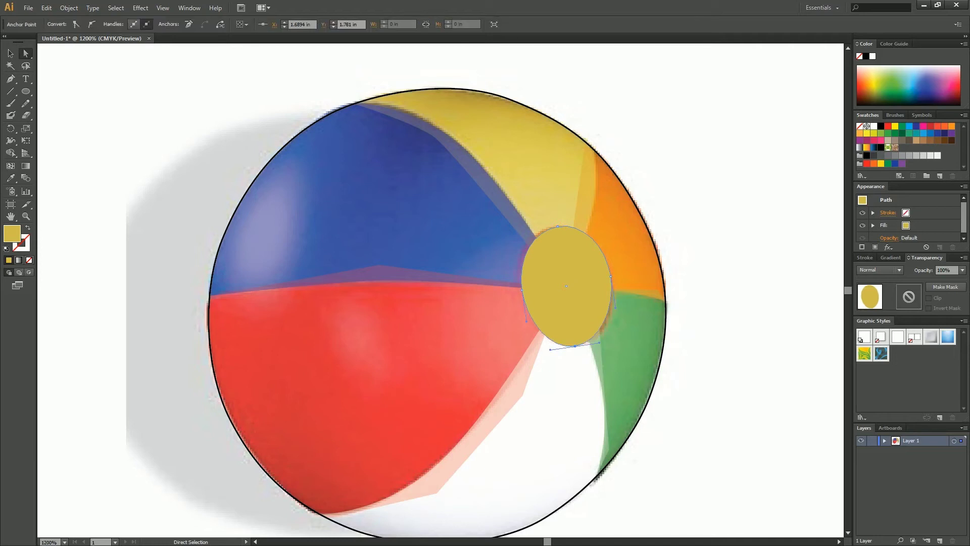
{"action": "left_click", "coordinate": [611, 276]}
{"action": "left_click", "coordinate": [630, 349]}
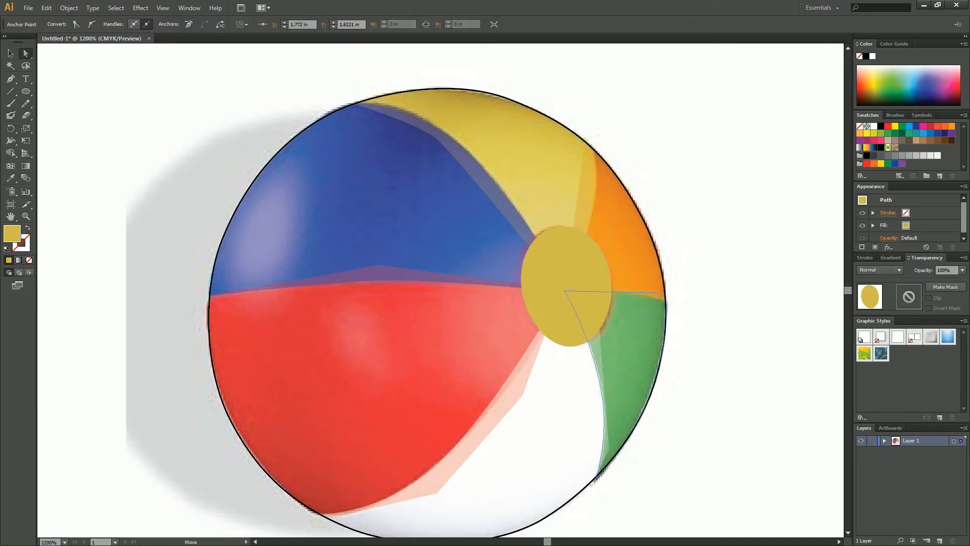
{"action": "left_click", "coordinate": [571, 278]}
{"action": "left_click", "coordinate": [611, 276]}
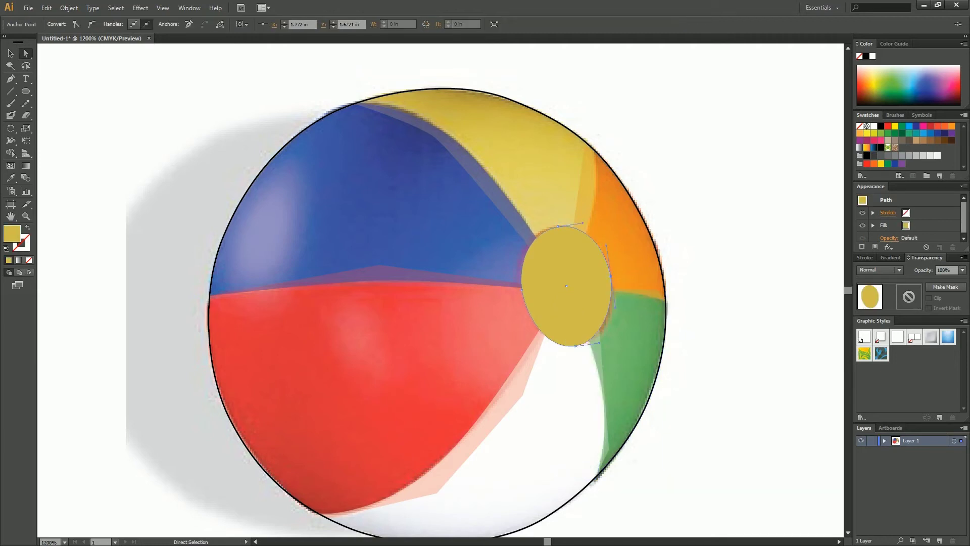
{"action": "left_click_drag", "start_coordinate": [616, 308], "coordinate": [615, 315]}
{"action": "key", "text": "Down"}
{"action": "key", "text": "ctrl+shift+a"}
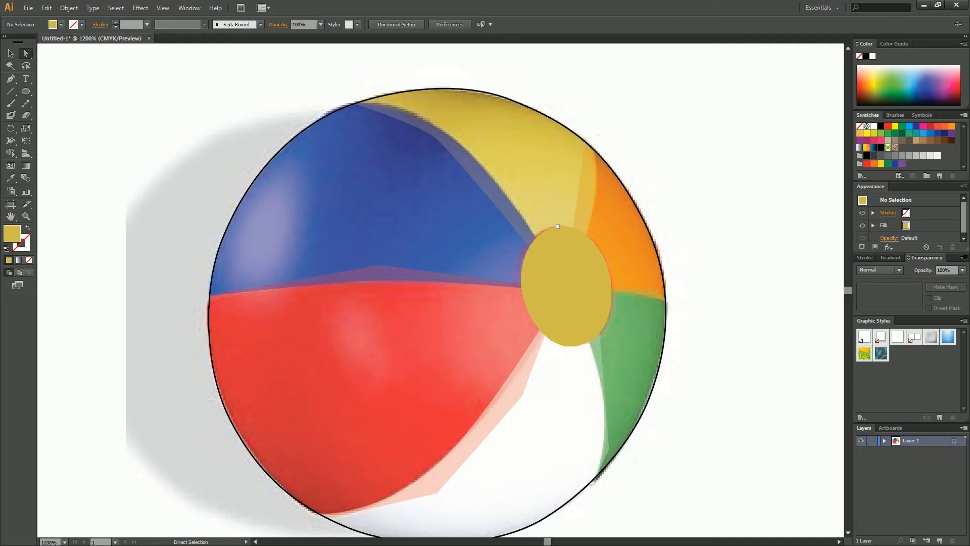
- Reshape the ellipse's upper and left-hand anchors and curves so its outline follows the red cap's edge
{"action": "left_click", "coordinate": [558, 226]}
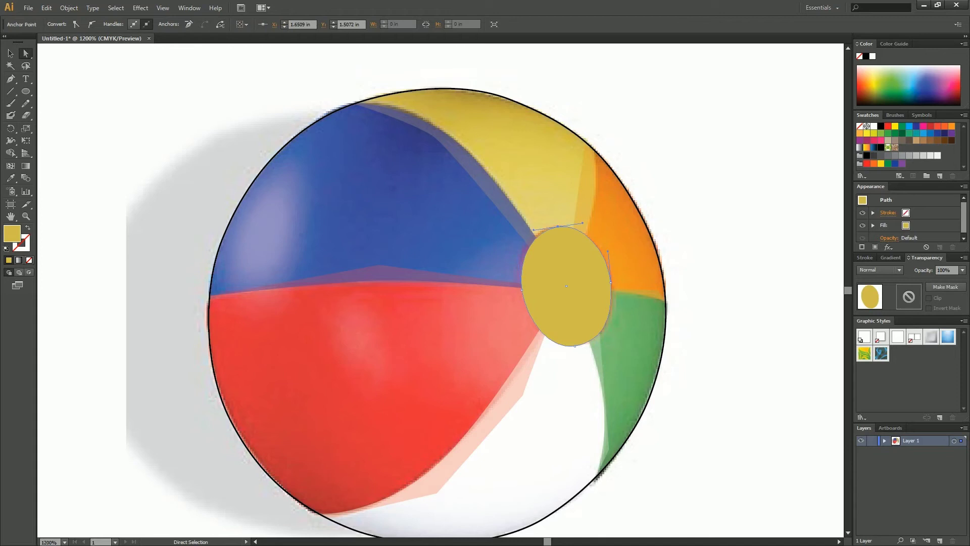
{"action": "key", "text": "Left"}
{"action": "left_click_drag", "start_coordinate": [576, 222], "coordinate": [581, 222]}
{"action": "left_click", "coordinate": [522, 290]}
{"action": "left_click", "coordinate": [526, 321]}
{"action": "left_click_drag", "start_coordinate": [526, 322], "coordinate": [523, 320]}
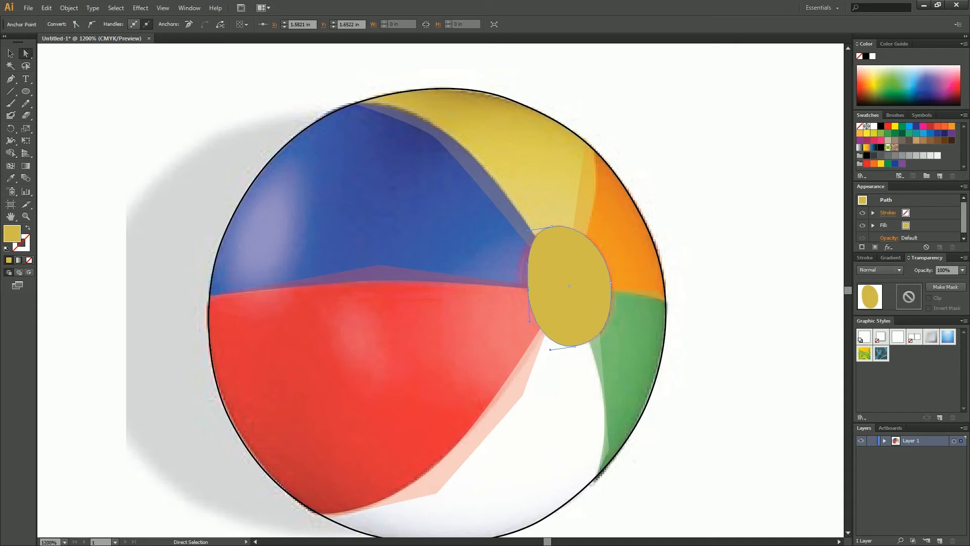
{"action": "key", "text": "Up"}
{"action": "key", "text": "ctrl+shift+a"}
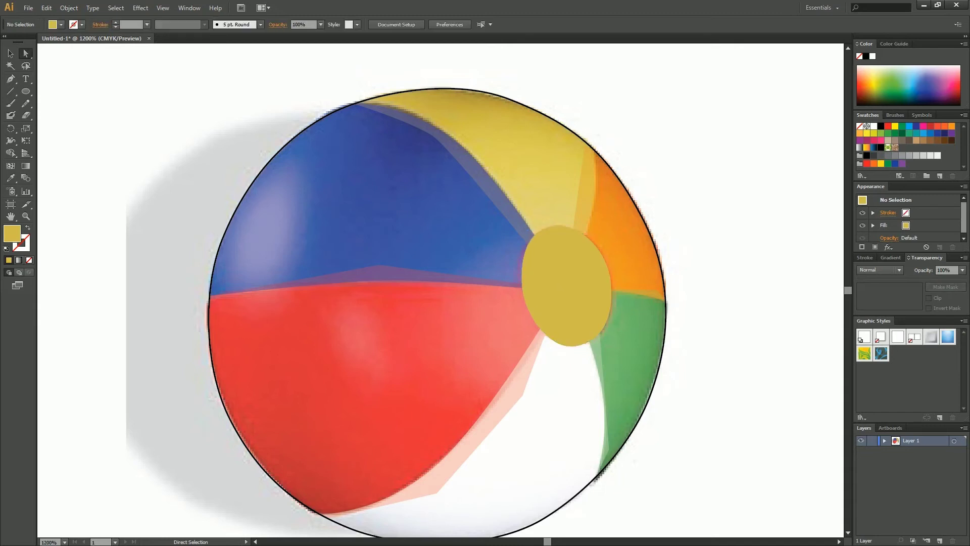
- Hide all the coloured panels except the cap ellipse, leaving the ellipse selected over the reference image
{"action": "key", "text": "v"}
{"action": "left_click_drag", "start_coordinate": [689, 149], "coordinate": [424, 423]}
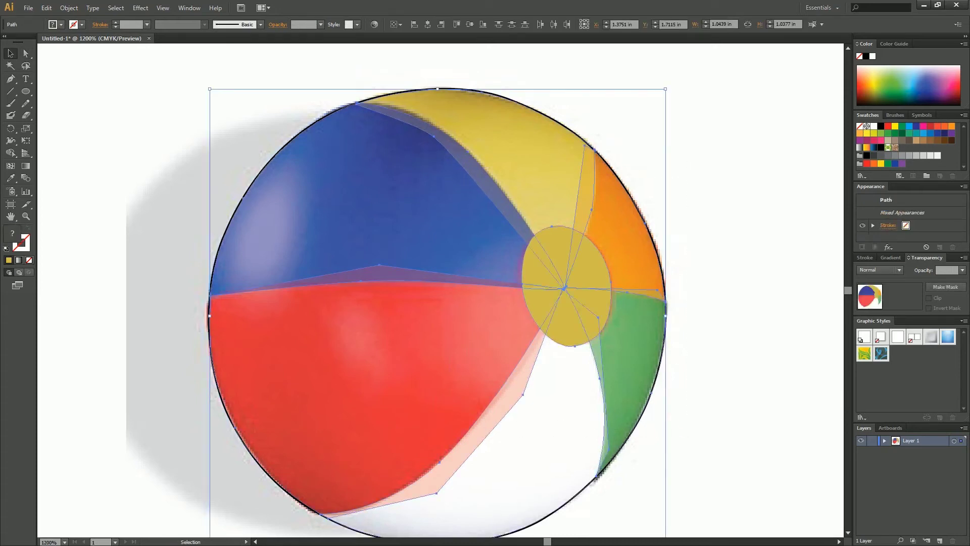
{"action": "left_click", "coordinate": [567, 286], "text": "shift"}
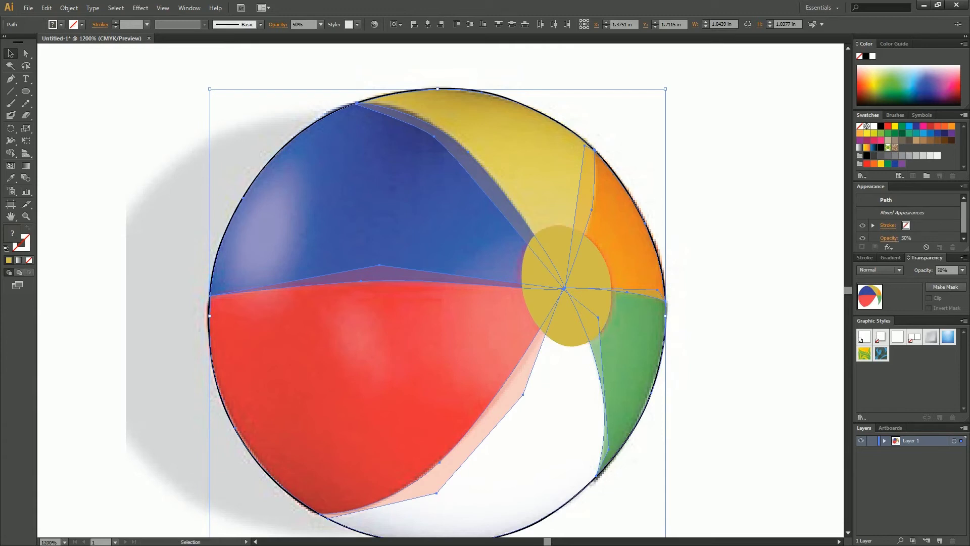
{"action": "key", "text": "ctrl+shift+a"}
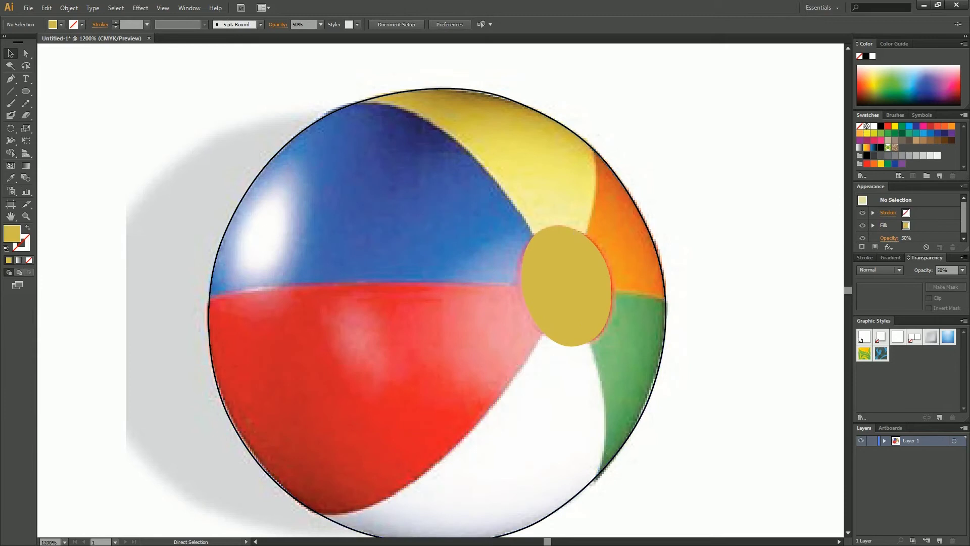
{"action": "left_click", "coordinate": [567, 286]}
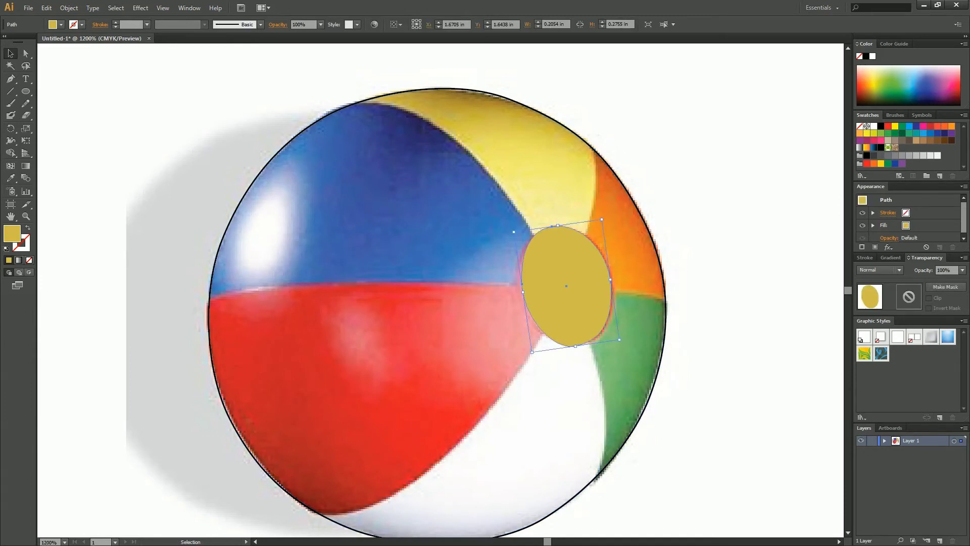
- Fill the cap ellipse with a solid red sampled from the reference image's cap
{"action": "key", "text": "slash"}
{"action": "key", "text": "i"}
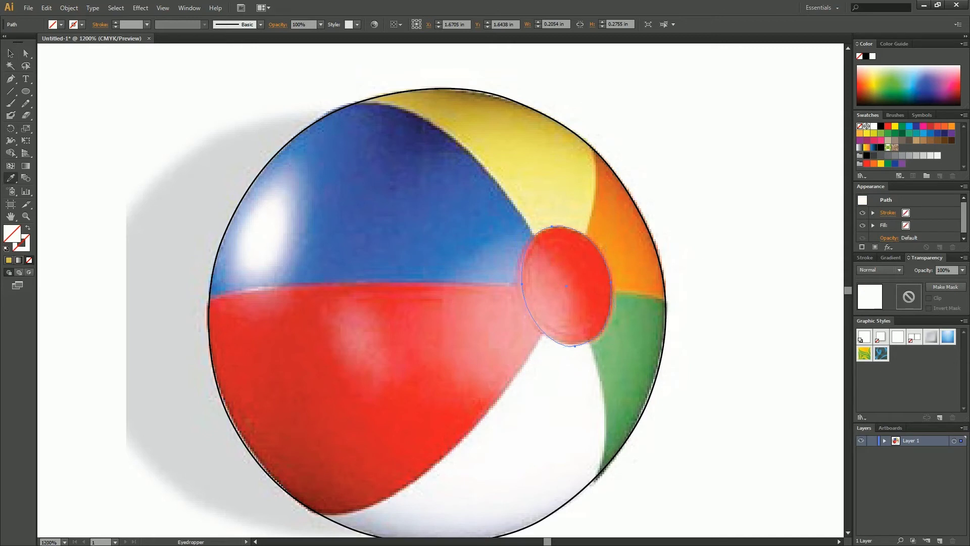
{"action": "left_click", "coordinate": [587, 277]}
{"action": "key", "text": "v"}
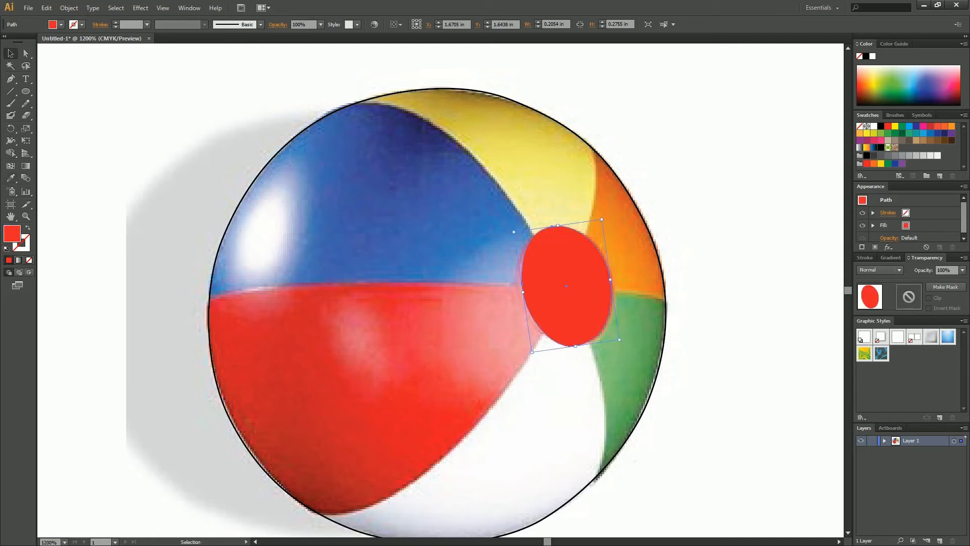
- Apply a linear gradient to the cap ellipse and recolour its black end stop bright red in CMYK mode
{"action": "left_click", "coordinate": [891, 257]}
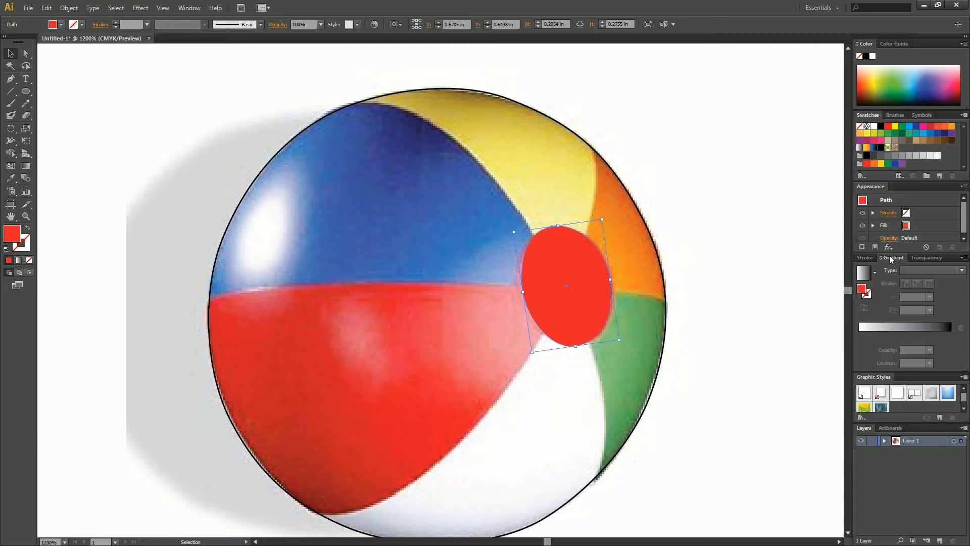
{"action": "left_click", "coordinate": [863, 273]}
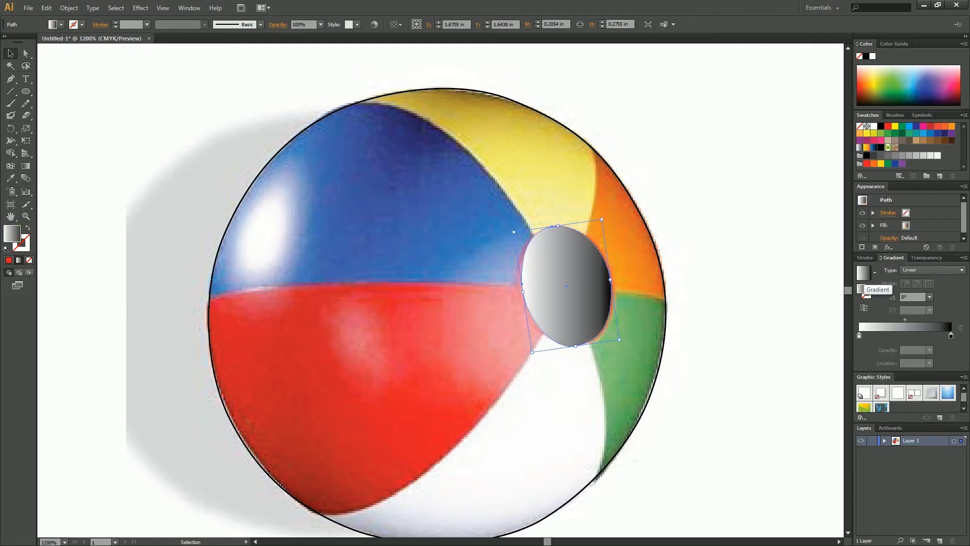
{"action": "double_click", "coordinate": [951, 335]}
{"action": "left_click", "coordinate": [948, 347]}
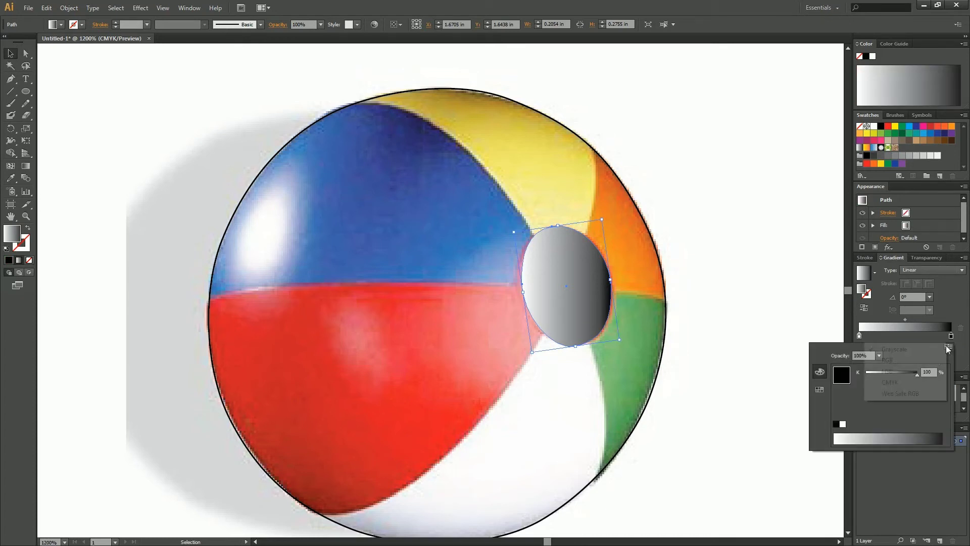
{"action": "left_click", "coordinate": [889, 384]}
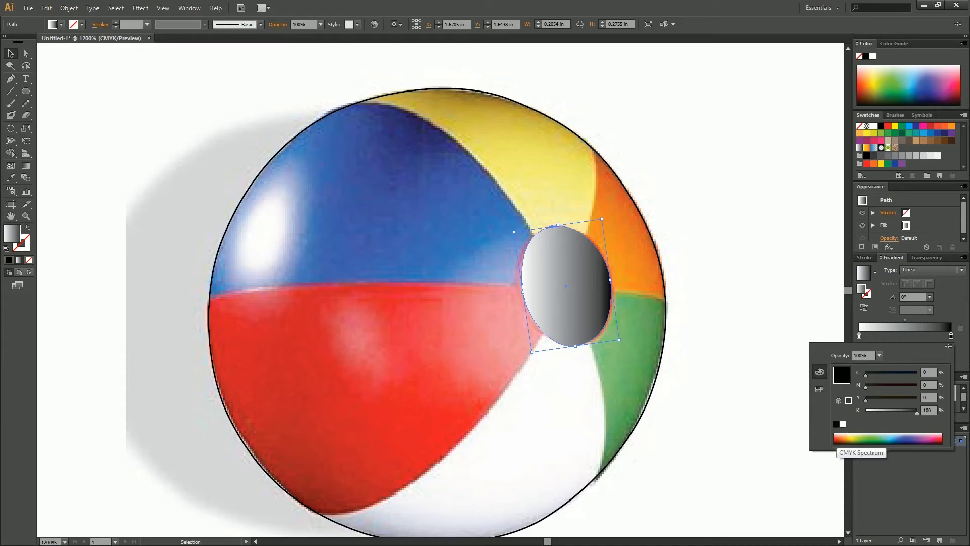
{"action": "left_click", "coordinate": [836, 442]}
{"action": "left_click", "coordinate": [836, 440]}
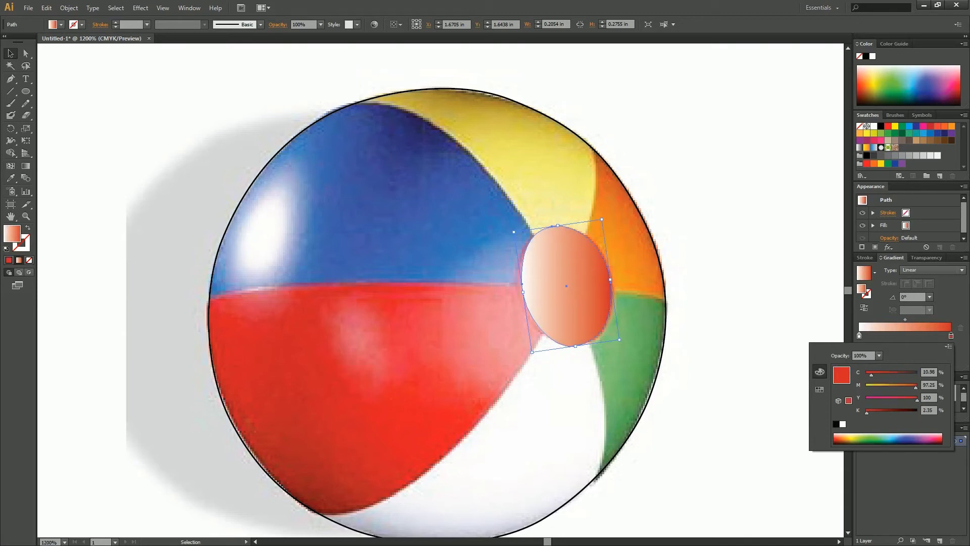
{"action": "left_click_drag", "start_coordinate": [871, 375], "coordinate": [917, 388]}
{"action": "left_click", "coordinate": [961, 350]}
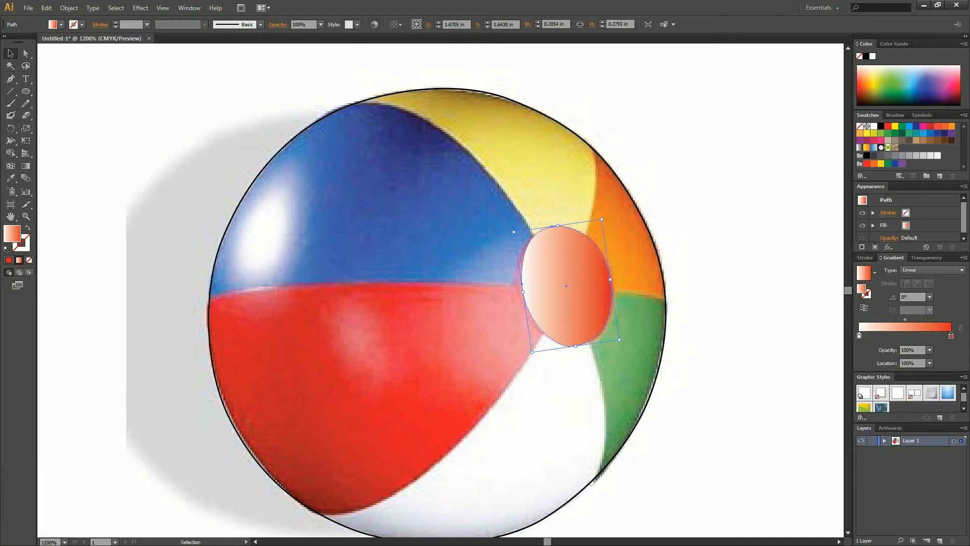
- Recolour the gradient's white start stop to a lighter coral red in CMYK: C 1, M 72, Y 59, K 0
{"action": "double_click", "coordinate": [859, 336]}
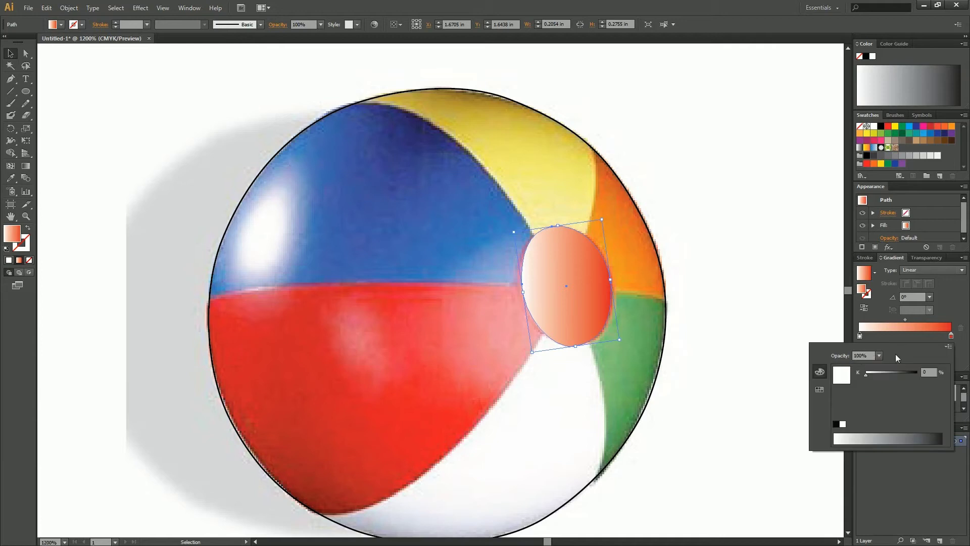
{"action": "left_click", "coordinate": [949, 347]}
{"action": "left_click", "coordinate": [884, 384]}
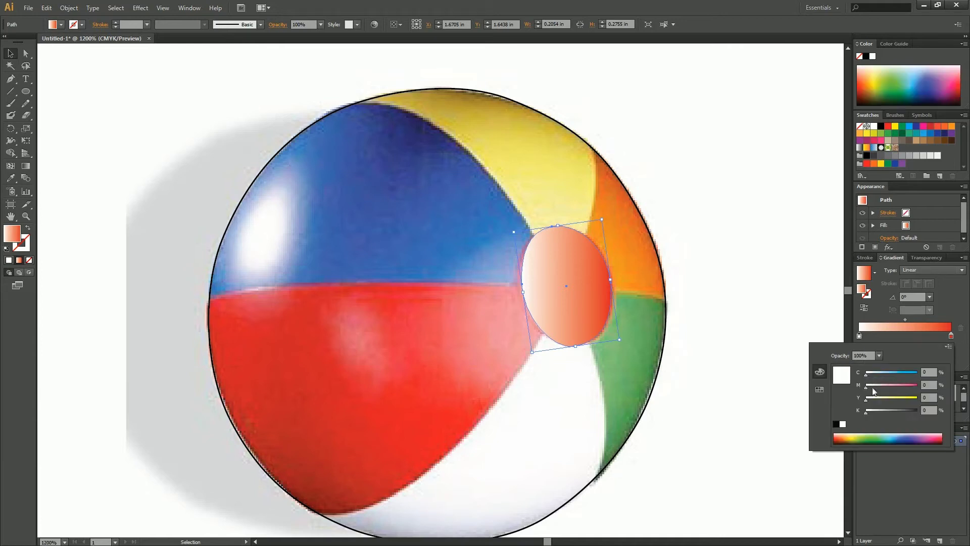
{"action": "left_click", "coordinate": [839, 437]}
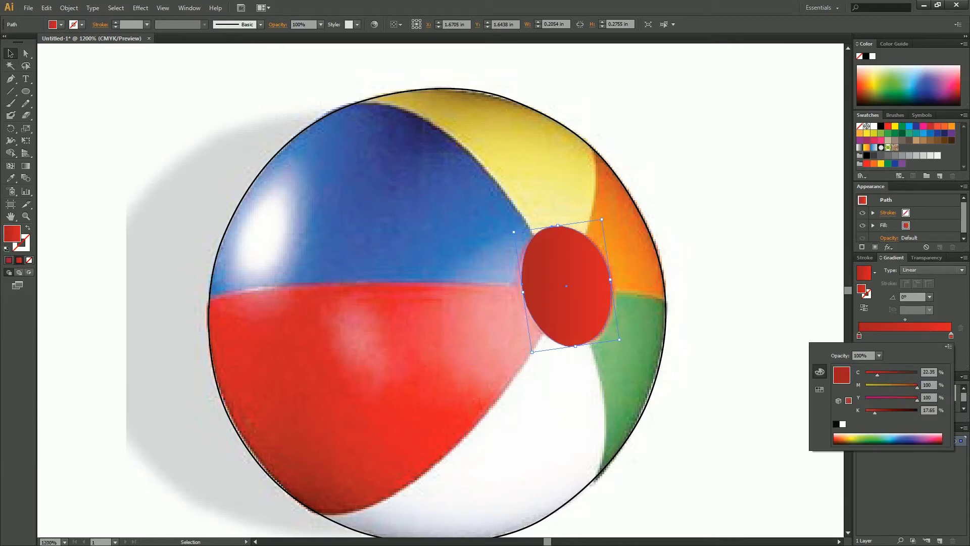
{"action": "left_click_drag", "start_coordinate": [874, 414], "coordinate": [864, 415]}
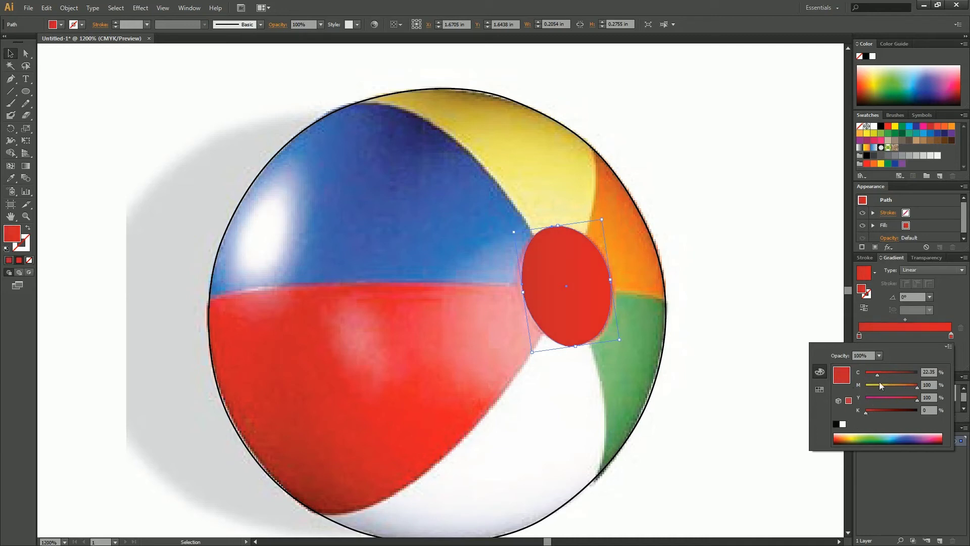
{"action": "left_click_drag", "start_coordinate": [878, 374], "coordinate": [911, 388]}
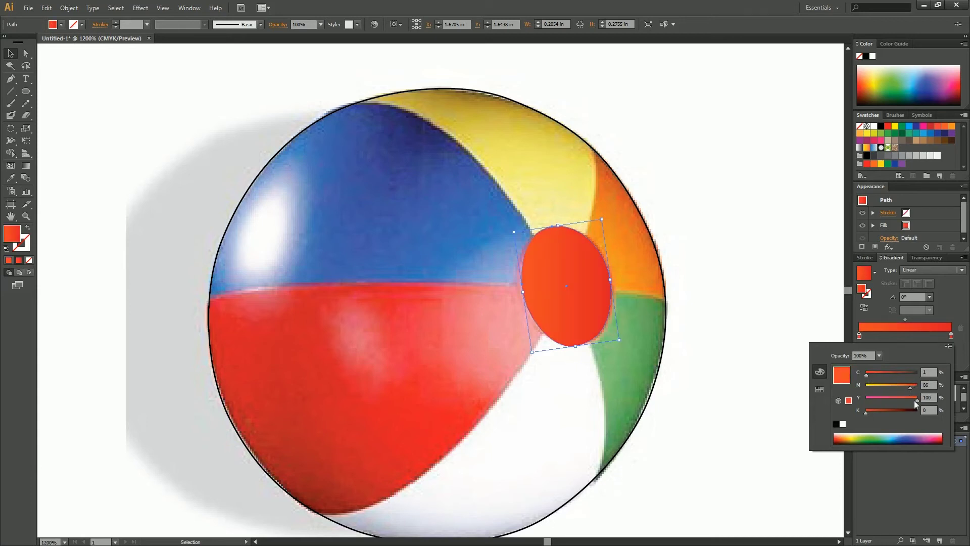
{"action": "left_click_drag", "start_coordinate": [916, 398], "coordinate": [914, 400]}
{"action": "left_click_drag", "start_coordinate": [910, 387], "coordinate": [903, 388]}
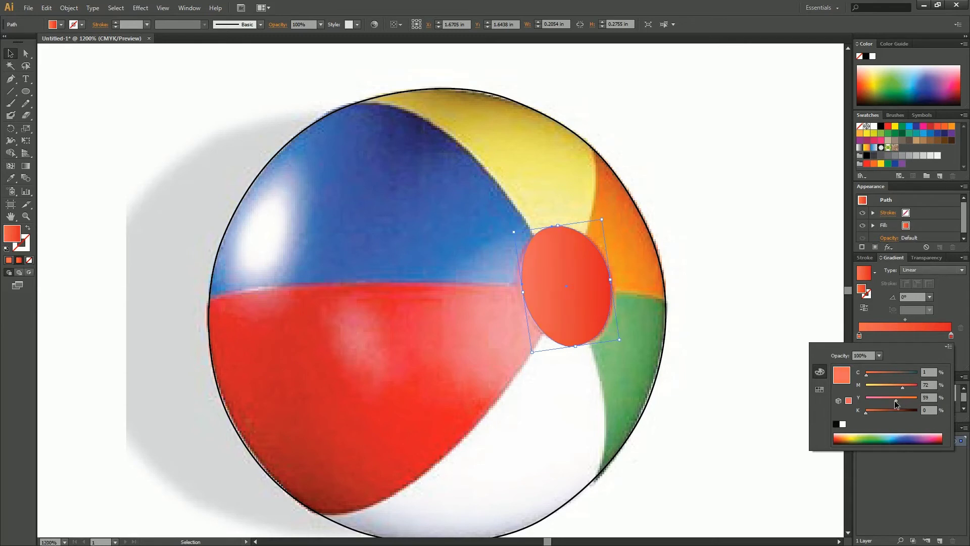
{"action": "left_click", "coordinate": [961, 349]}
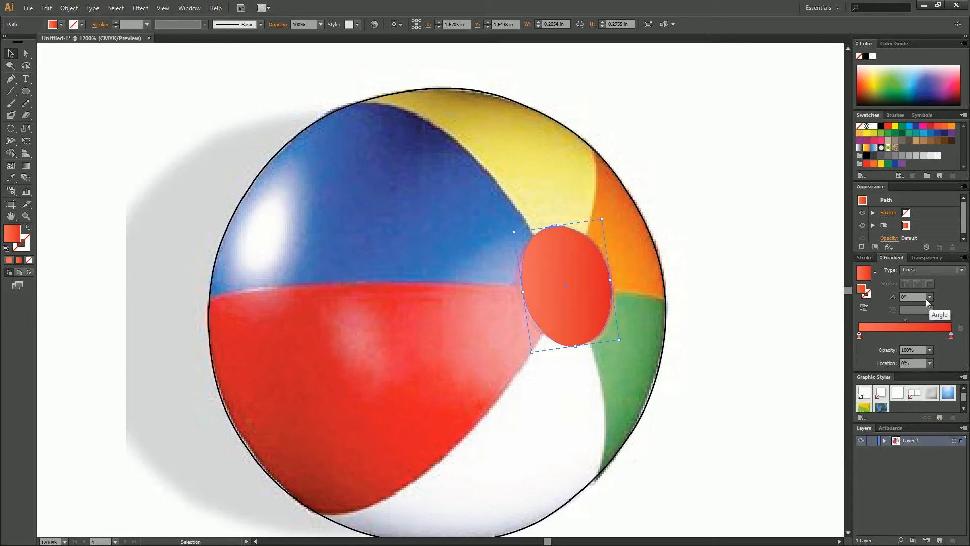
- Set the cap's gradient angle to 30° and deselect the ellipse
{"action": "left_click", "coordinate": [927, 298]}
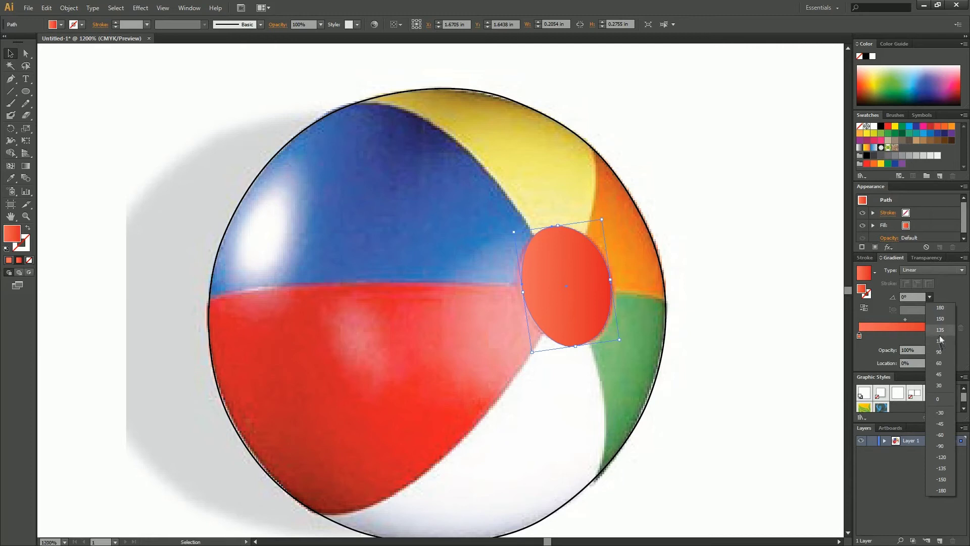
{"action": "left_click", "coordinate": [944, 388]}
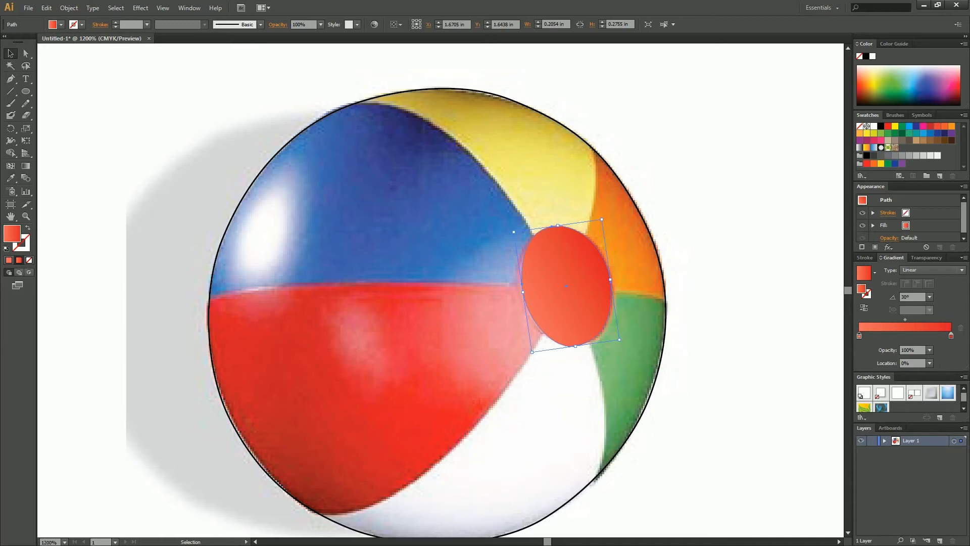
{"action": "key", "text": "ctrl+shift+a"}
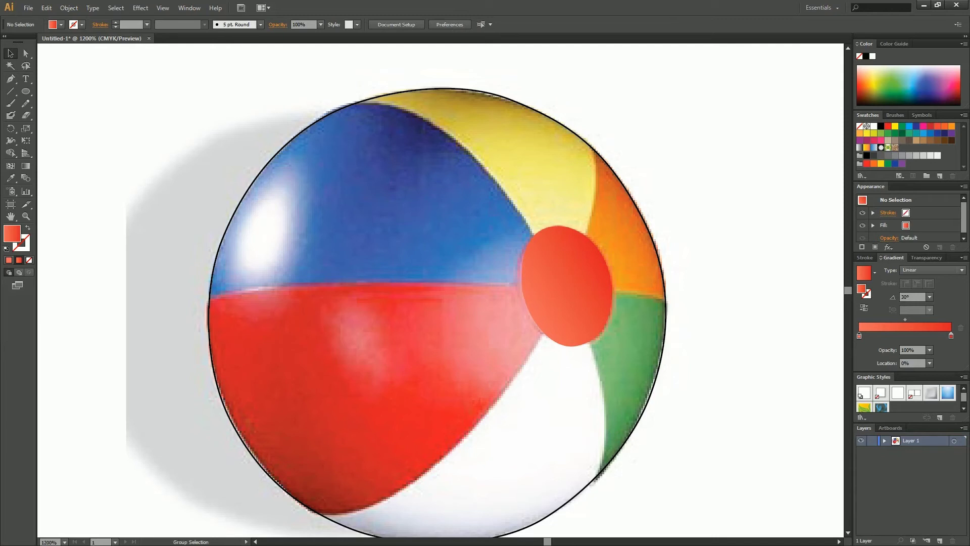
- Show the hidden coloured panels again and set their opacity to 100%
{"action": "key", "text": "ctrl+alt+3"}
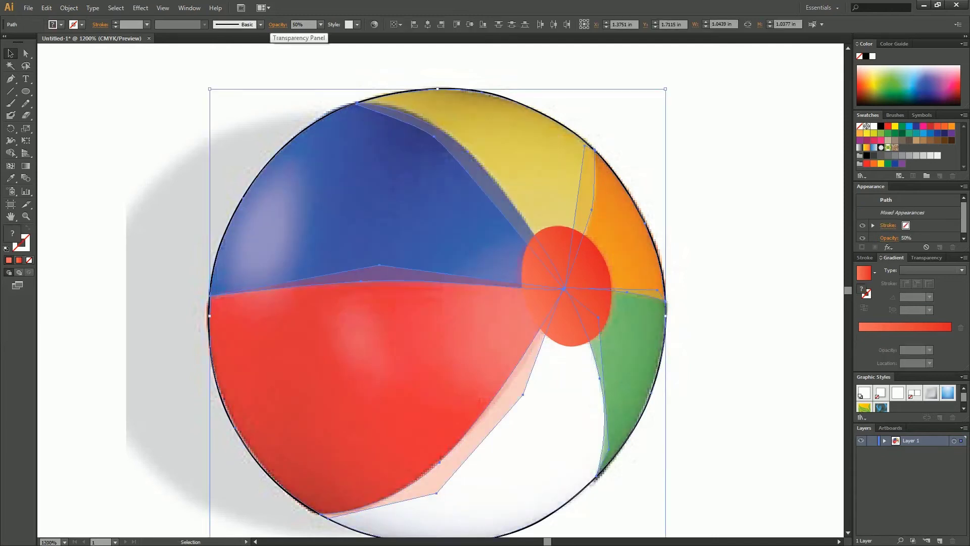
{"action": "left_click", "coordinate": [320, 25]}
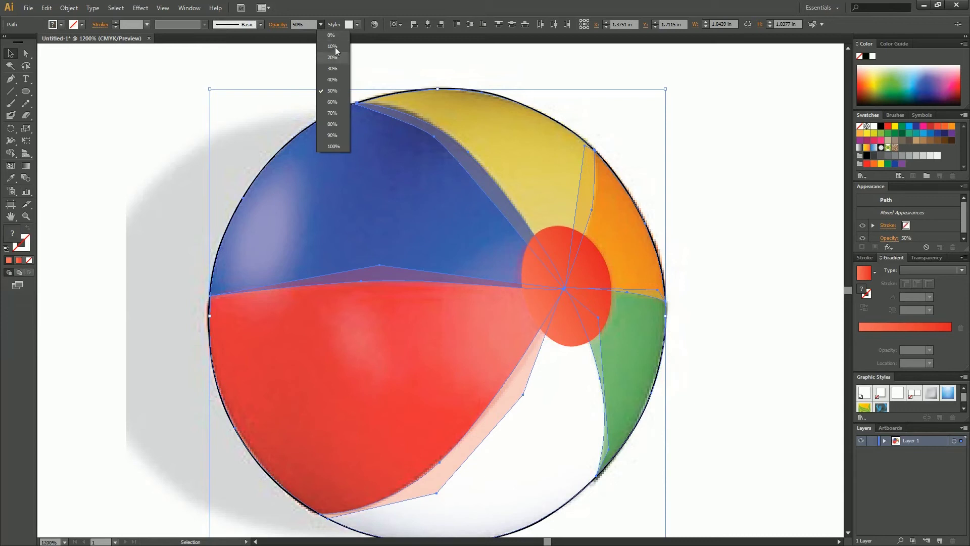
{"action": "left_click", "coordinate": [338, 147]}
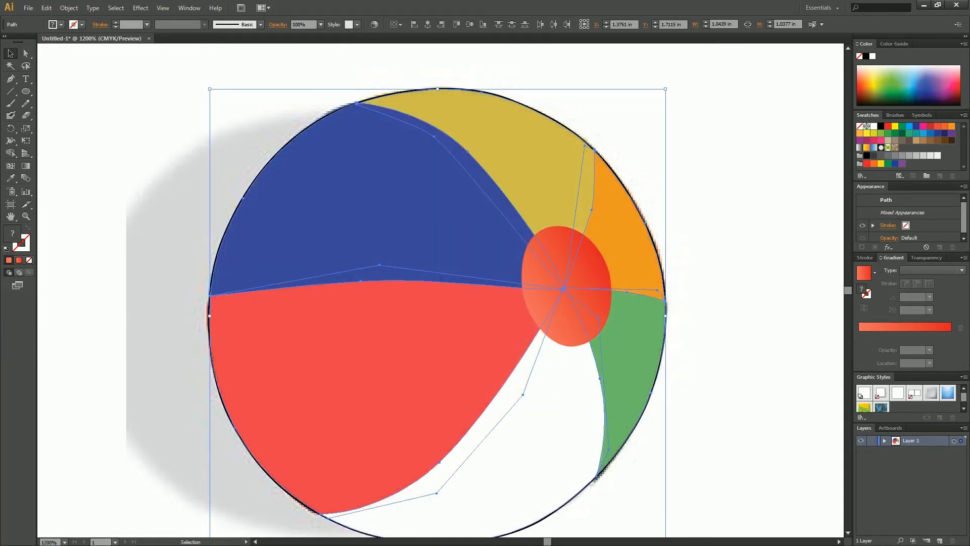
{"action": "key", "text": "ctrl+shift+a"}
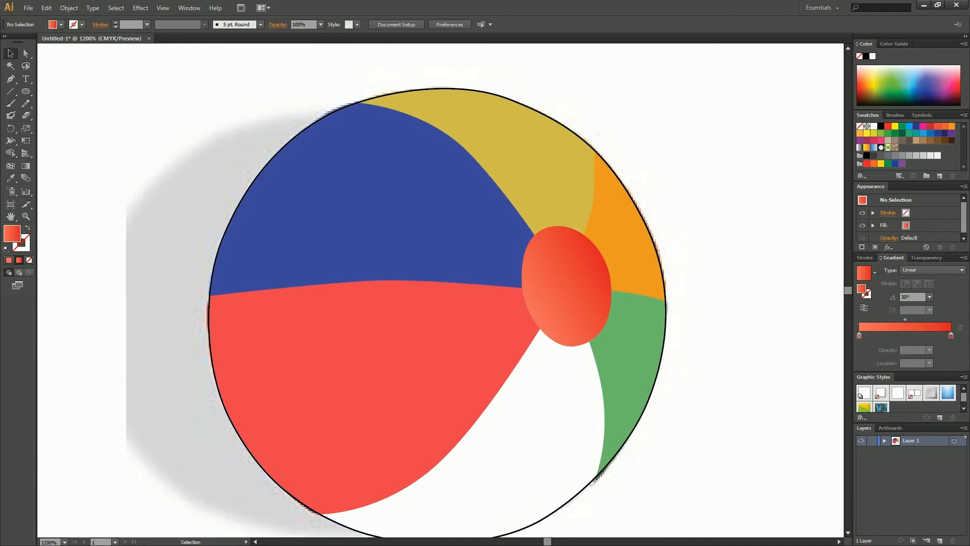
- Lock the linked beach ball reference image behind the artwork
{"action": "key", "text": "ctrl+a"}
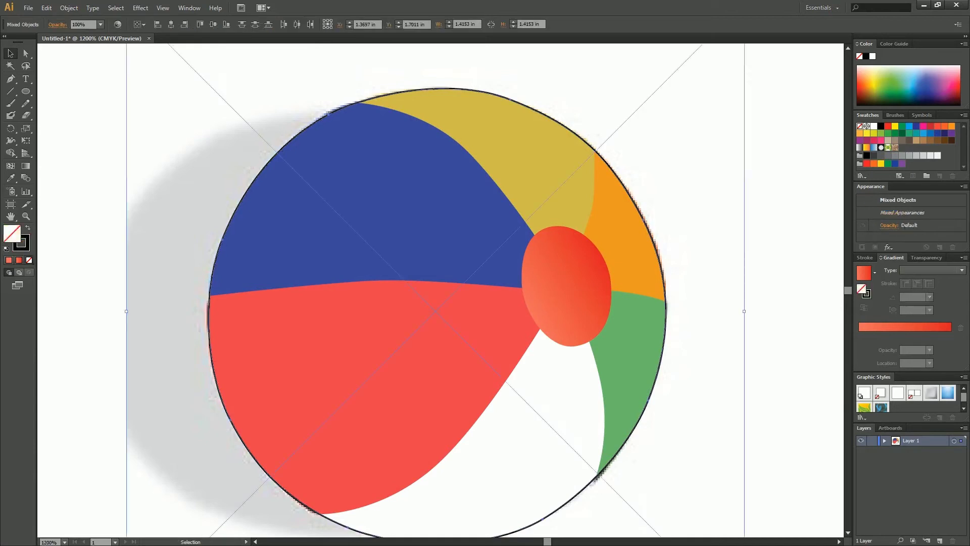
{"action": "key", "text": "ctrl+shift+a"}
{"action": "left_click", "coordinate": [167, 303]}
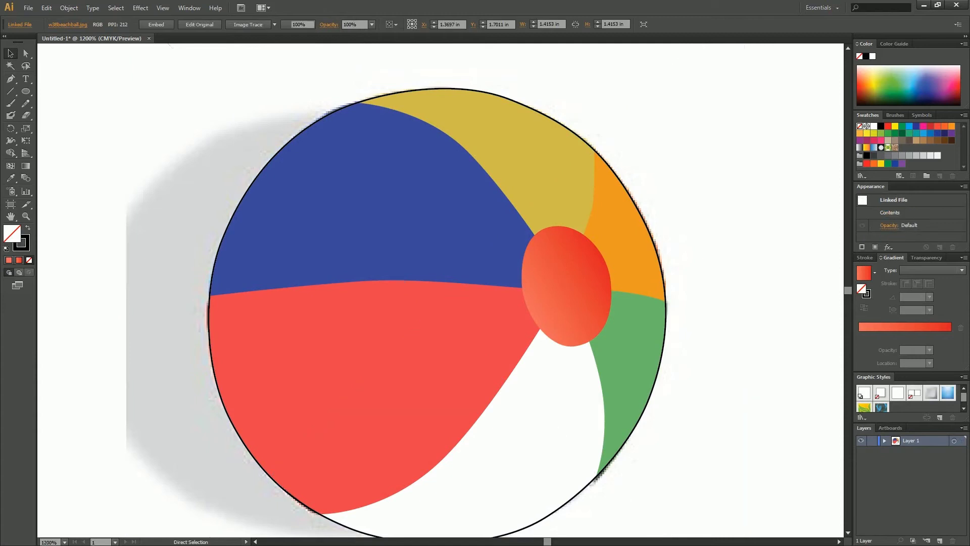
{"action": "key", "text": "ctrl+2"}
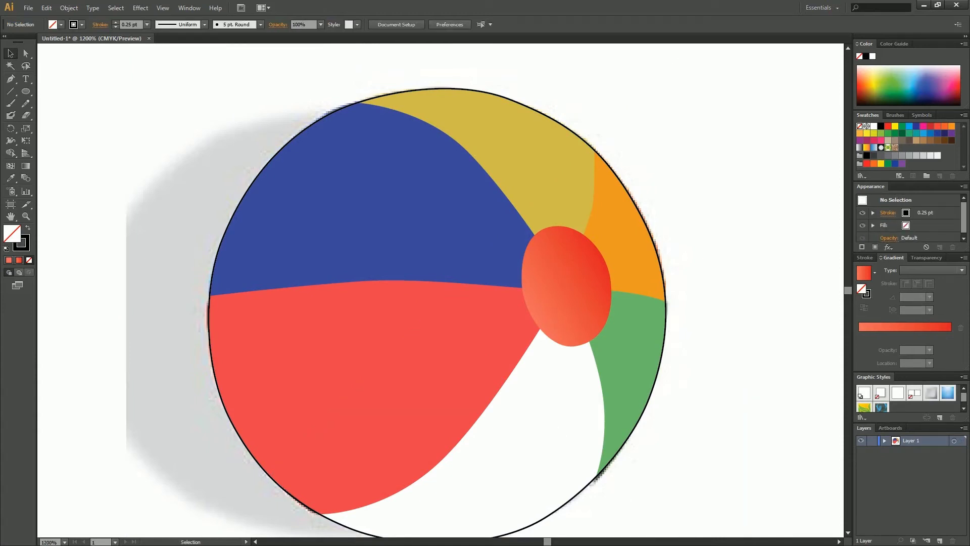
- Select the beach ball's circular outline and recolour its black stroke with a light grey swatch
{"action": "double_click", "coordinate": [665, 298]}
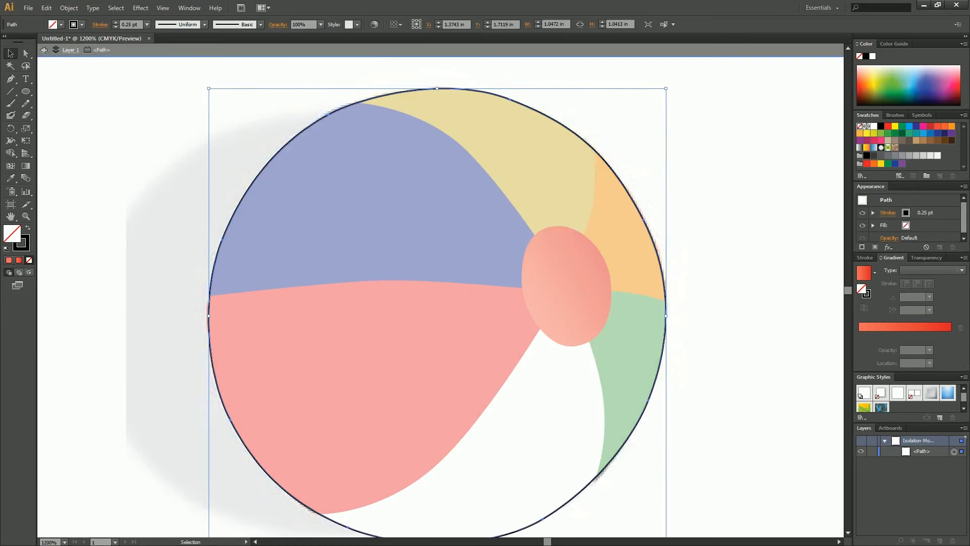
{"action": "key", "text": "Escape"}
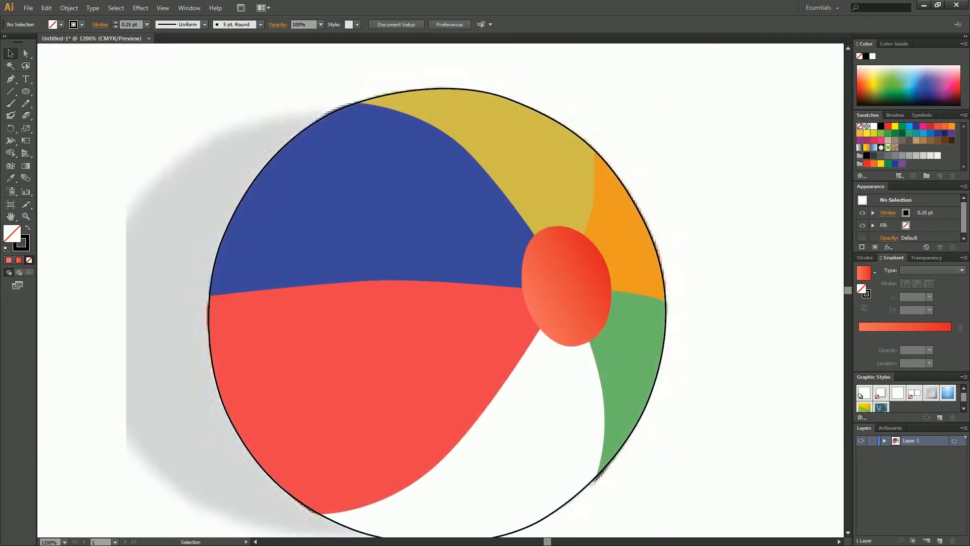
{"action": "left_click", "coordinate": [666, 303]}
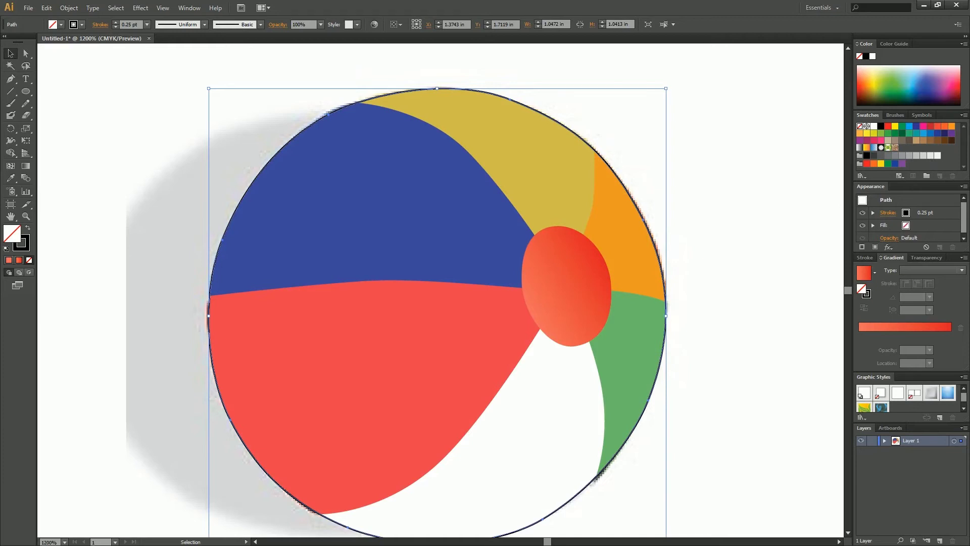
{"action": "left_click", "coordinate": [906, 216]}
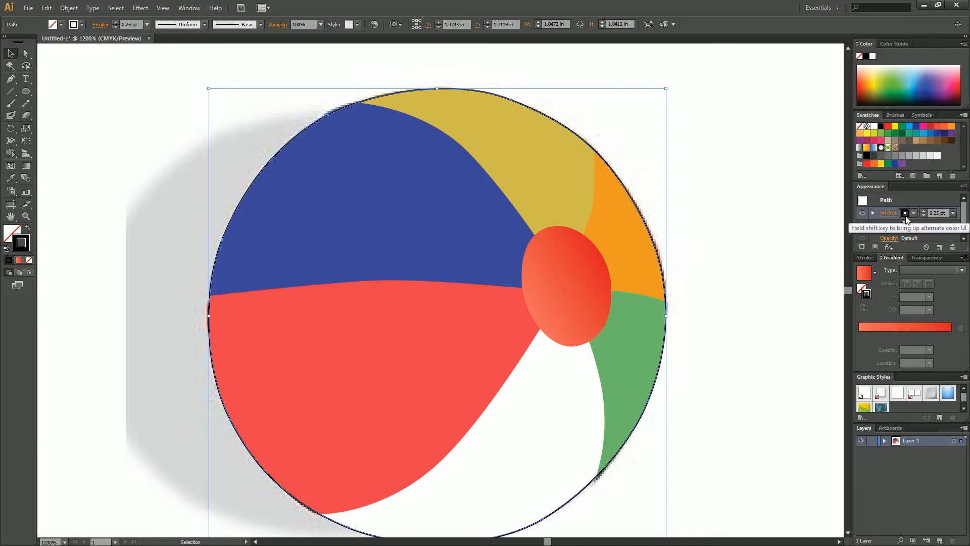
{"action": "left_click", "coordinate": [913, 213]}
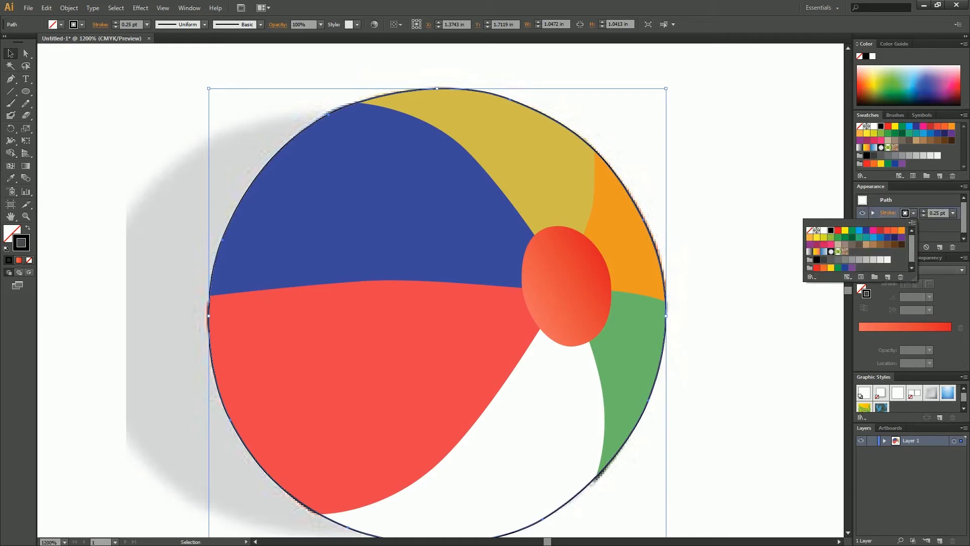
{"action": "left_click", "coordinate": [866, 259]}
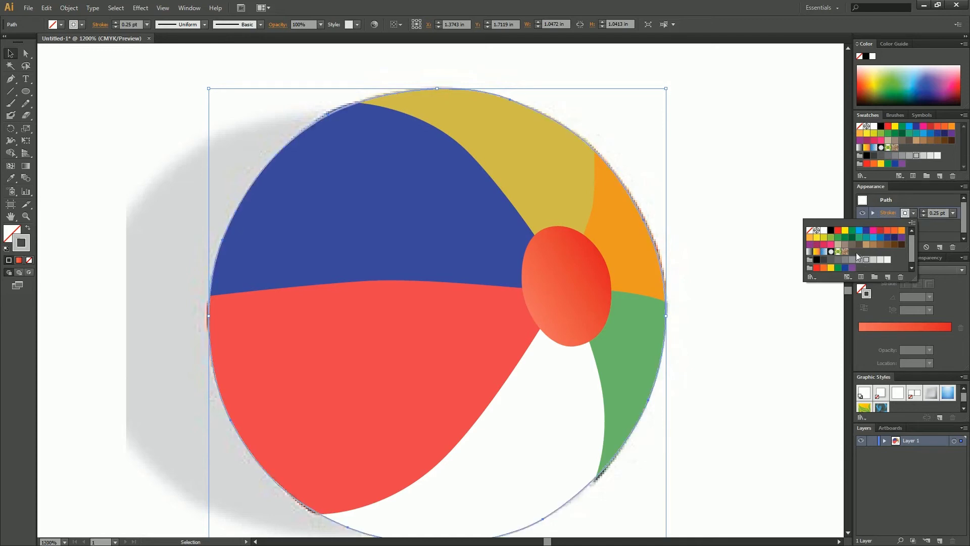
{"action": "left_click", "coordinate": [320, 35]}
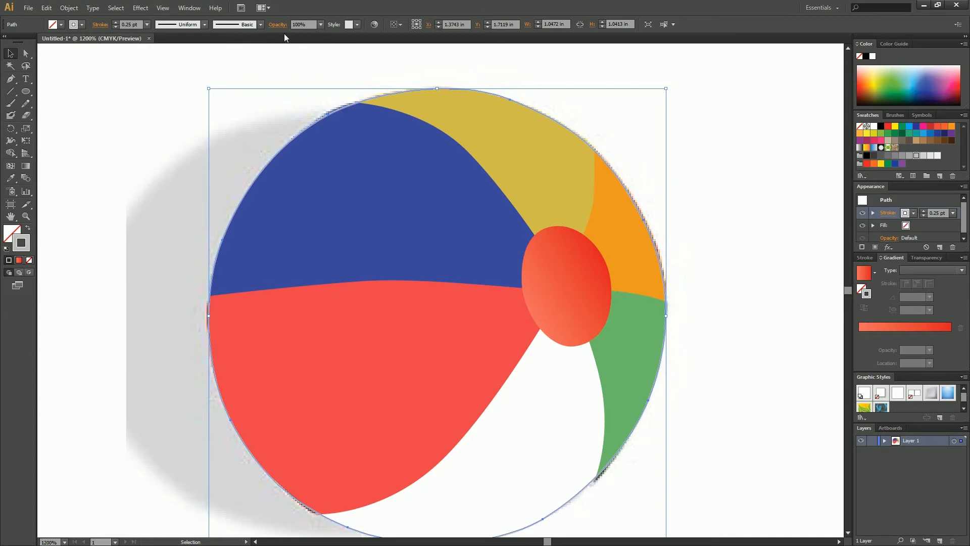
- Try the Lighten blend mode on the ball's grey outline and deselect it to check the look
{"action": "left_click", "coordinate": [926, 258]}
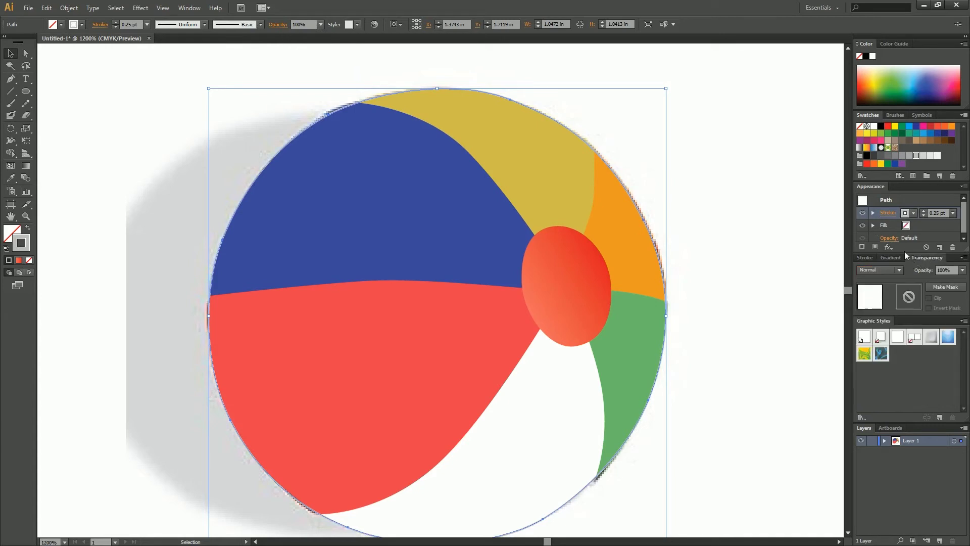
{"action": "left_click", "coordinate": [898, 271]}
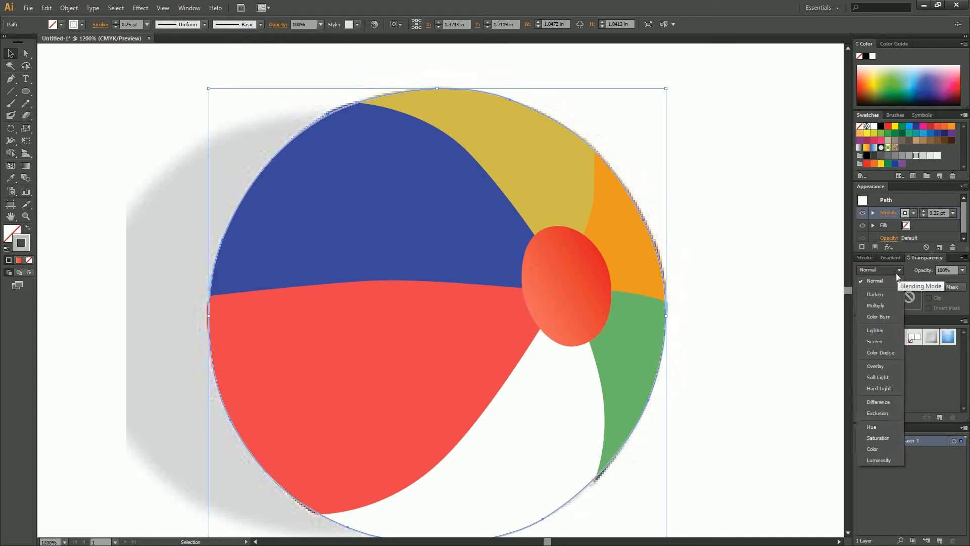
{"action": "left_click", "coordinate": [883, 331]}
{"action": "key", "text": "ctrl+shift+a"}
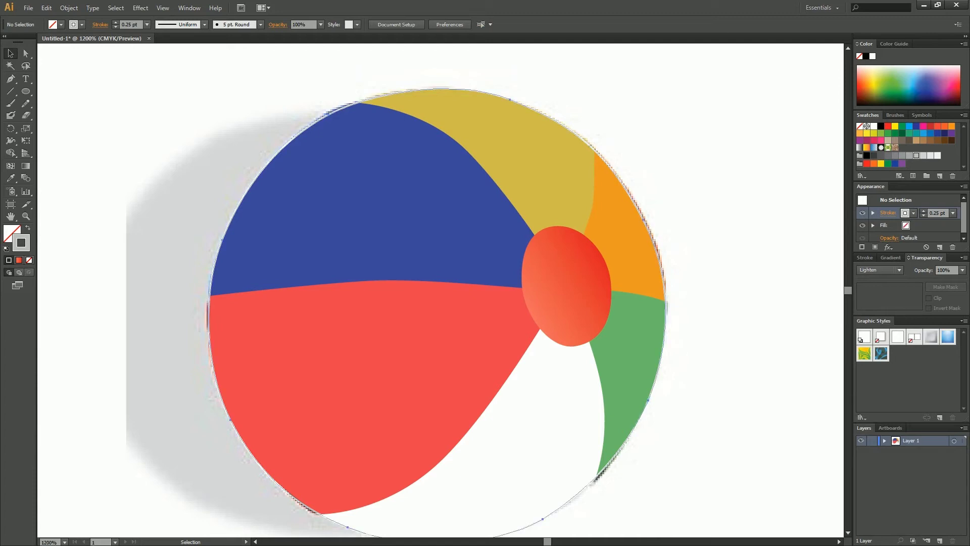
- Set the ball outline's blend mode to Overlay and deselect it
{"action": "left_click", "coordinate": [209, 316]}
{"action": "left_click", "coordinate": [895, 269]}
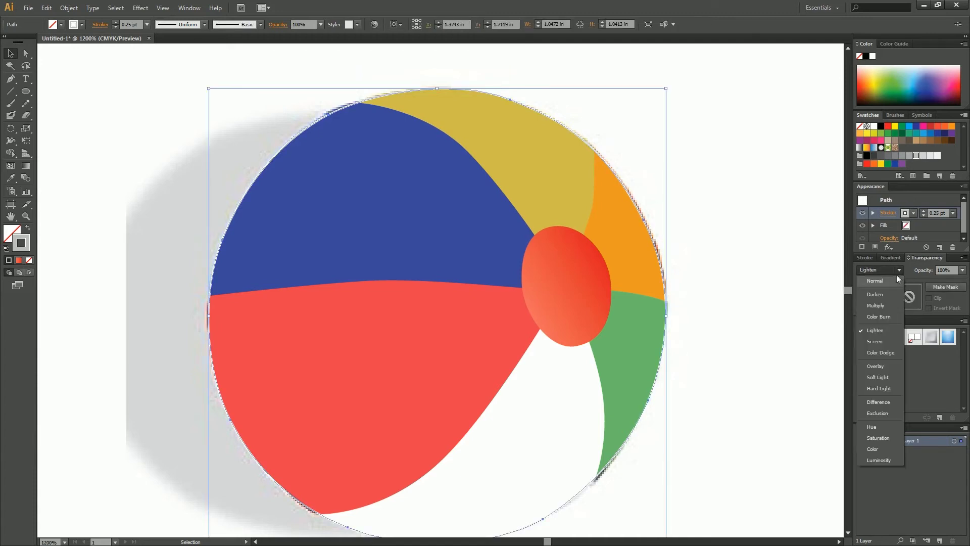
{"action": "left_click", "coordinate": [890, 370]}
{"action": "key", "text": "ctrl+shift+a"}
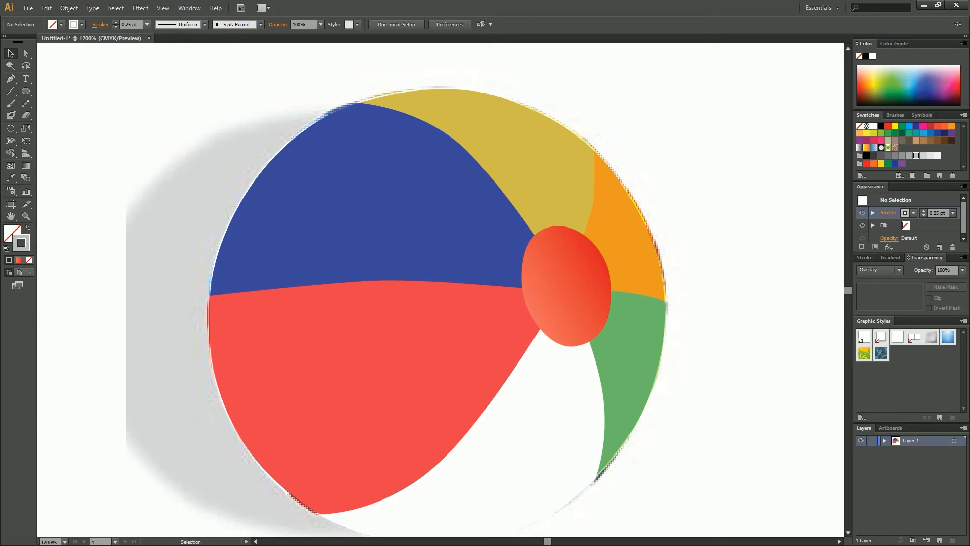
- Select the ball's blue panel and examine its fill colour values in the Color Picker
{"action": "left_click_drag", "start_coordinate": [384, 202], "coordinate": [384, 204]}
{"action": "key", "text": "Up"}
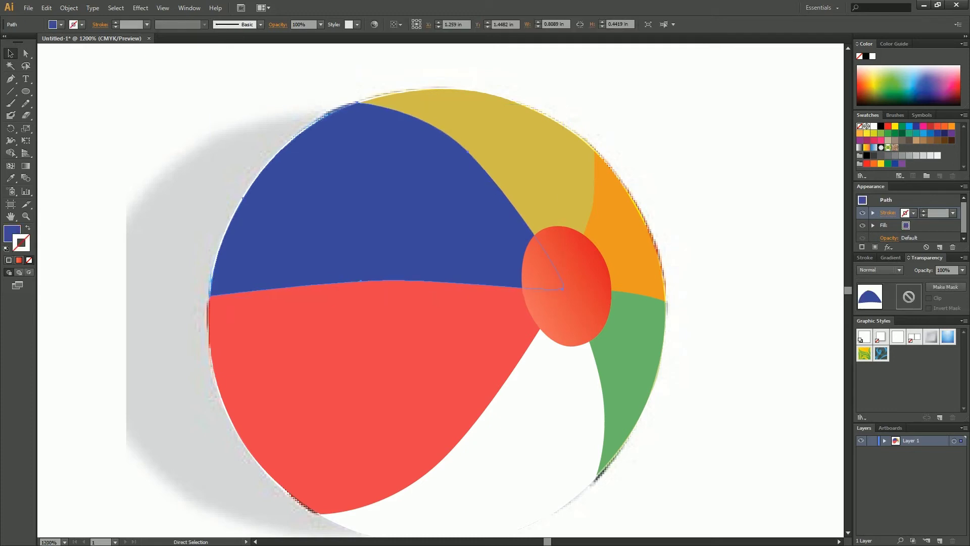
{"action": "left_click", "coordinate": [888, 258]}
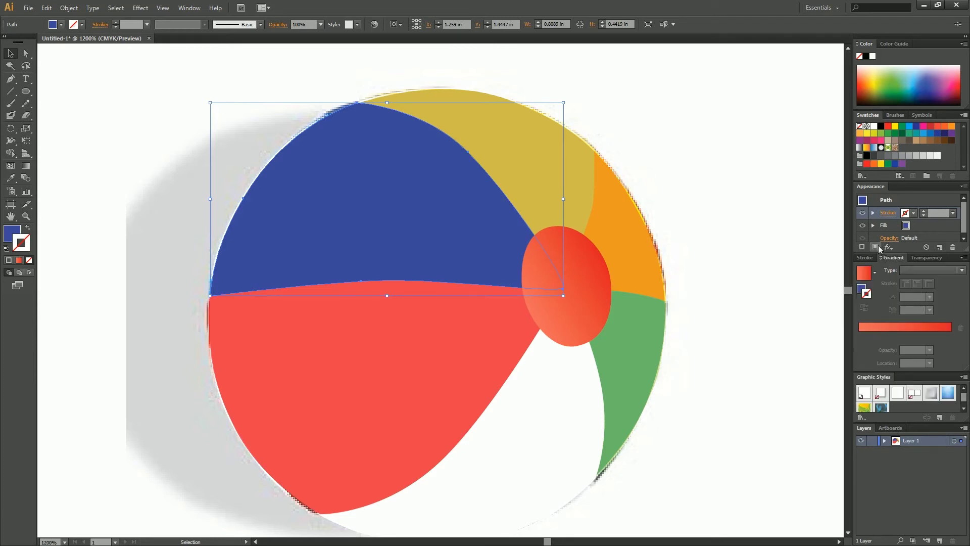
{"action": "left_click", "coordinate": [862, 288]}
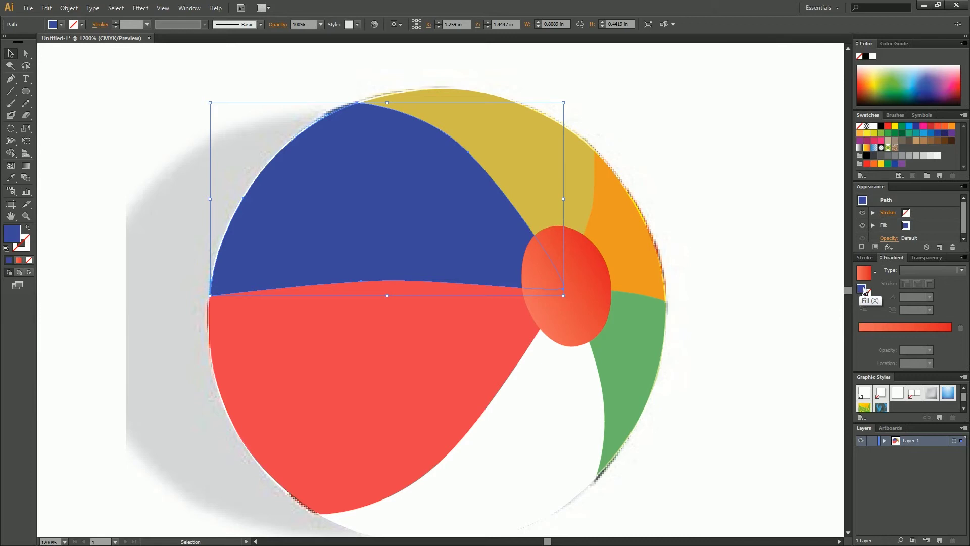
{"action": "left_click", "coordinate": [895, 45]}
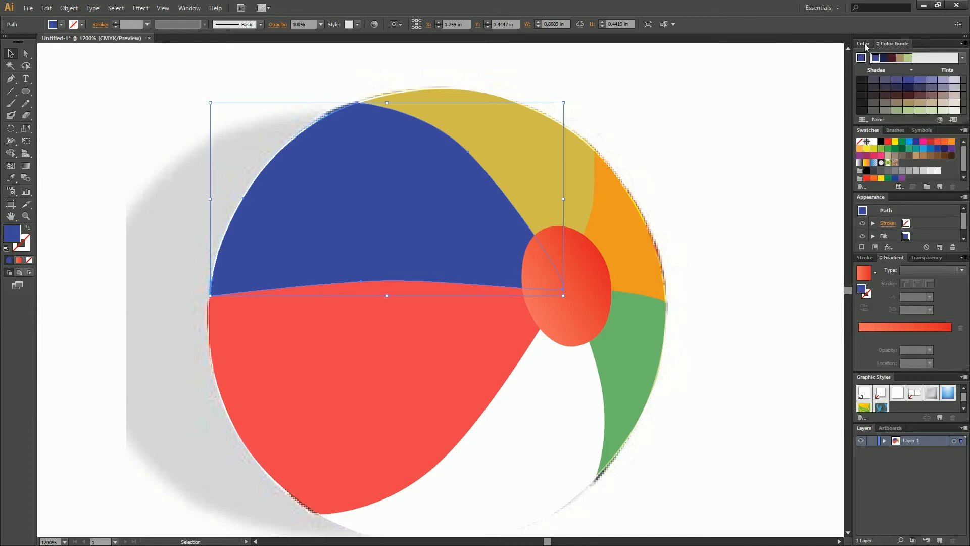
{"action": "left_click", "coordinate": [863, 45]}
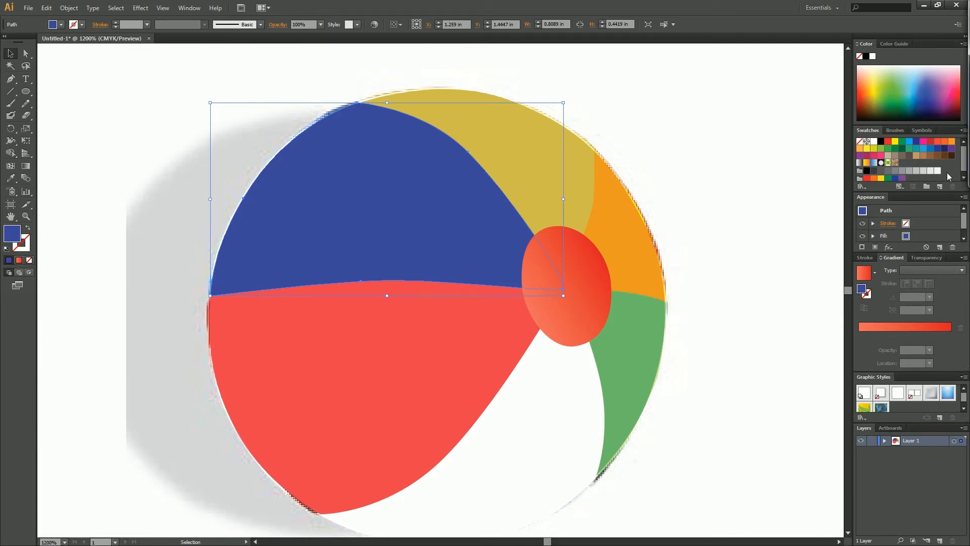
{"action": "left_click_drag", "start_coordinate": [969, 10], "coordinate": [676, 37]}
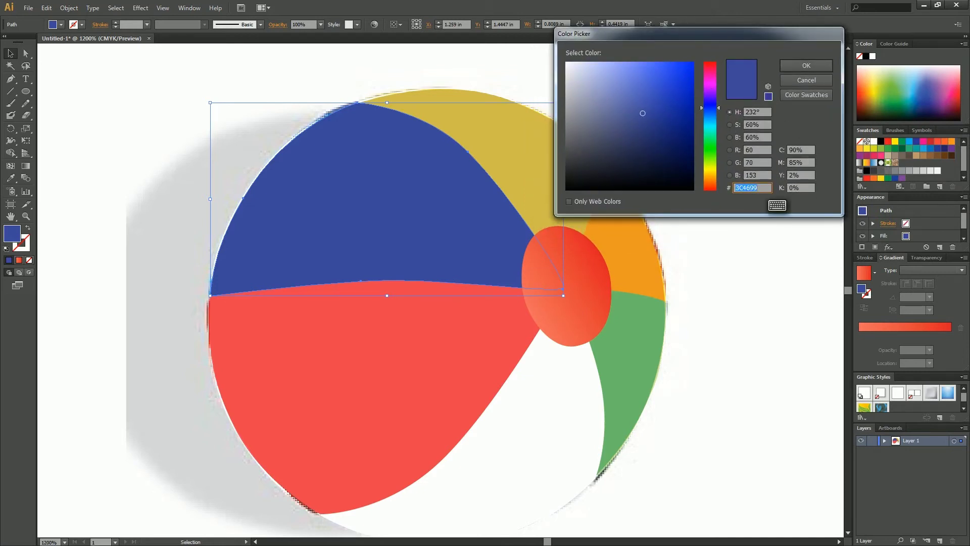
{"action": "left_click", "coordinate": [810, 69]}
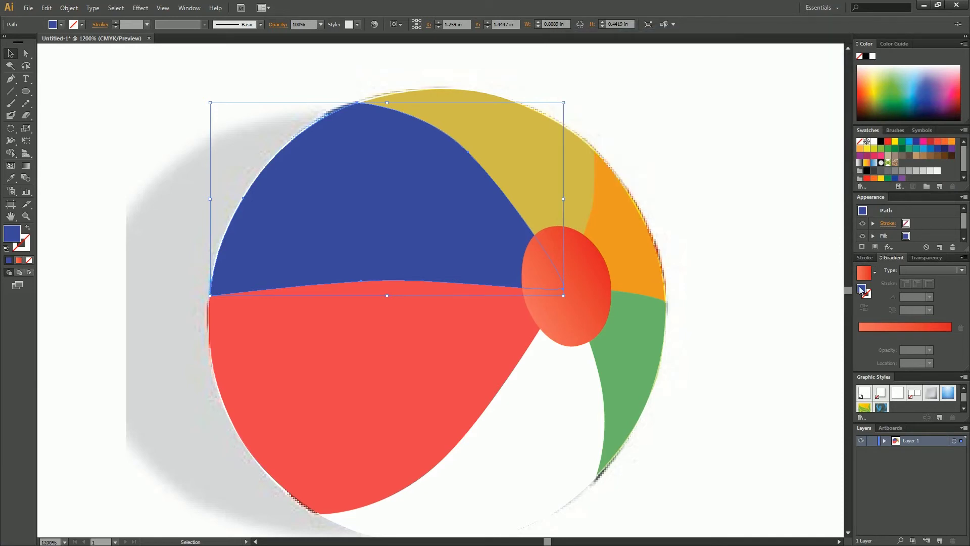
- Fill the blue panel with the linear gradient and set its end stop to C 90, M 85, Y 2, K 0
{"action": "left_click", "coordinate": [865, 273]}
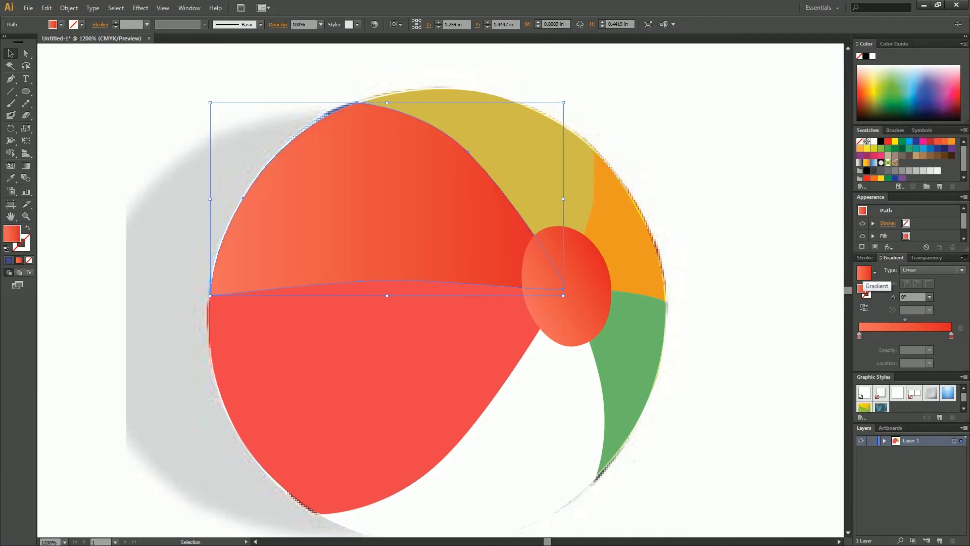
{"action": "left_click", "coordinate": [951, 336]}
{"action": "double_click", "coordinate": [952, 336]}
{"action": "left_click", "coordinate": [929, 372]}
{"action": "type", "text": "90"}
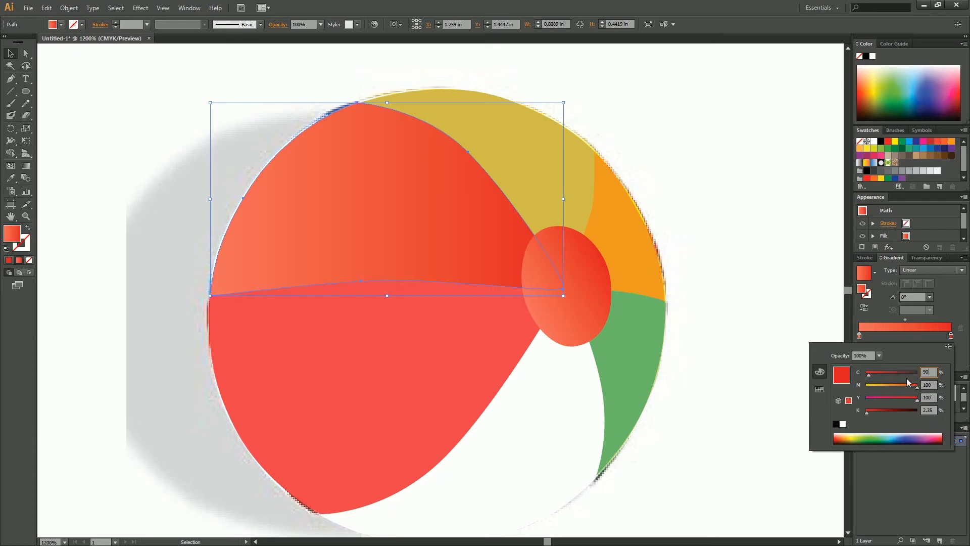
{"action": "key", "text": "Tab"}
{"action": "type", "text": "85"}
{"action": "key", "text": "Tab"}
{"action": "type", "text": "2"}
{"action": "key", "text": "Tab"}
{"action": "type", "text": "0"}
{"action": "left_click", "coordinate": [957, 355]}
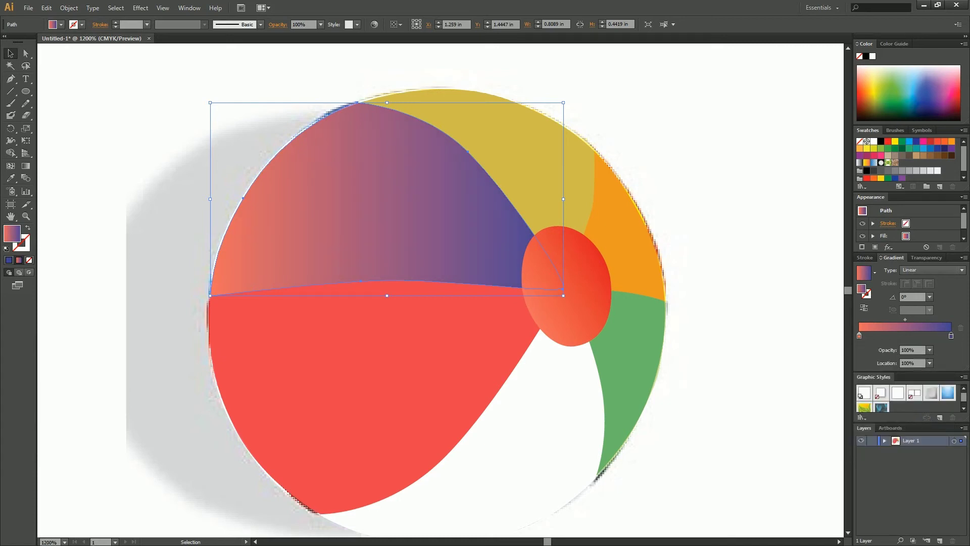
- Replace the gradient's red start stop with a copy of the blue one and lighten it to C 69, M 39, Y 0, K 0
{"action": "left_click", "coordinate": [859, 336]}
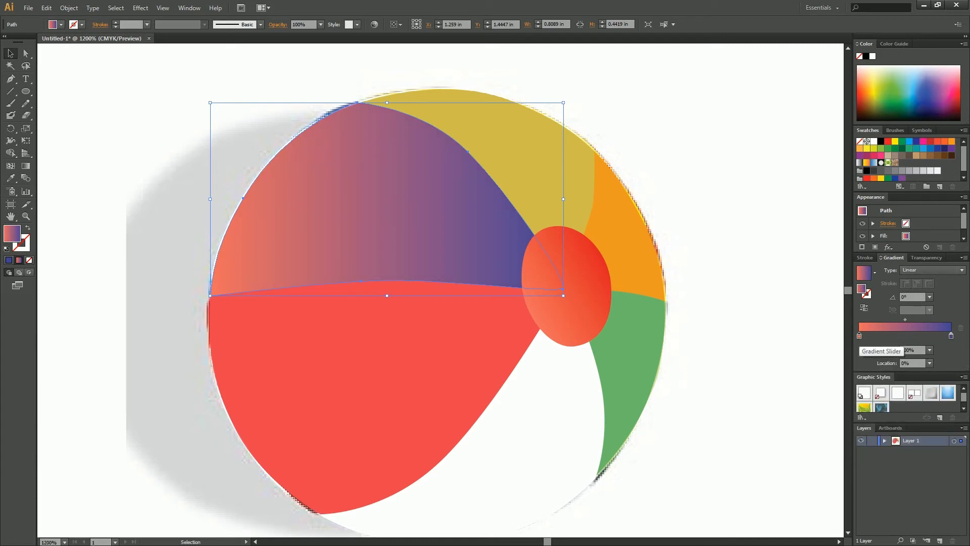
{"action": "left_click_drag", "start_coordinate": [951, 336], "coordinate": [860, 336], "text": "alt"}
{"action": "double_click", "coordinate": [860, 335]}
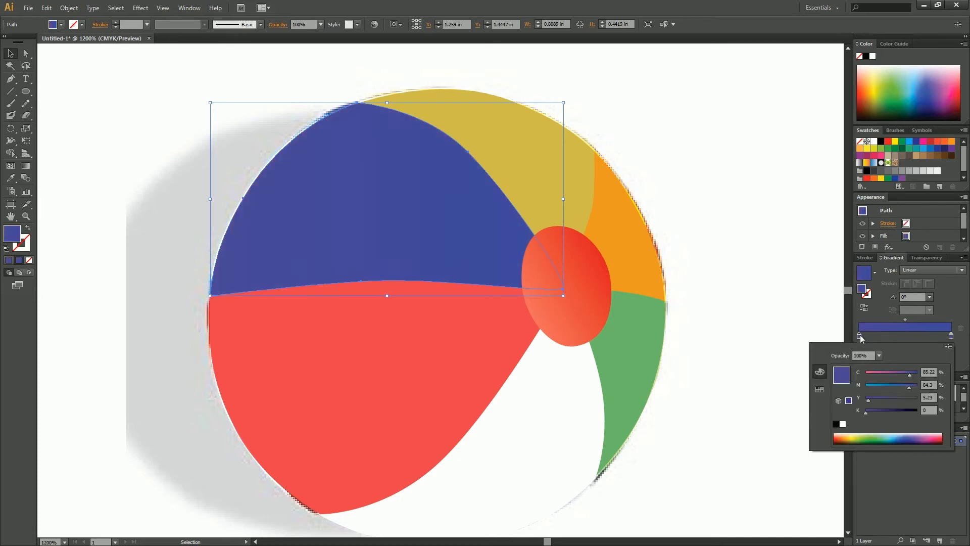
{"action": "left_click_drag", "start_coordinate": [909, 390], "coordinate": [895, 390]}
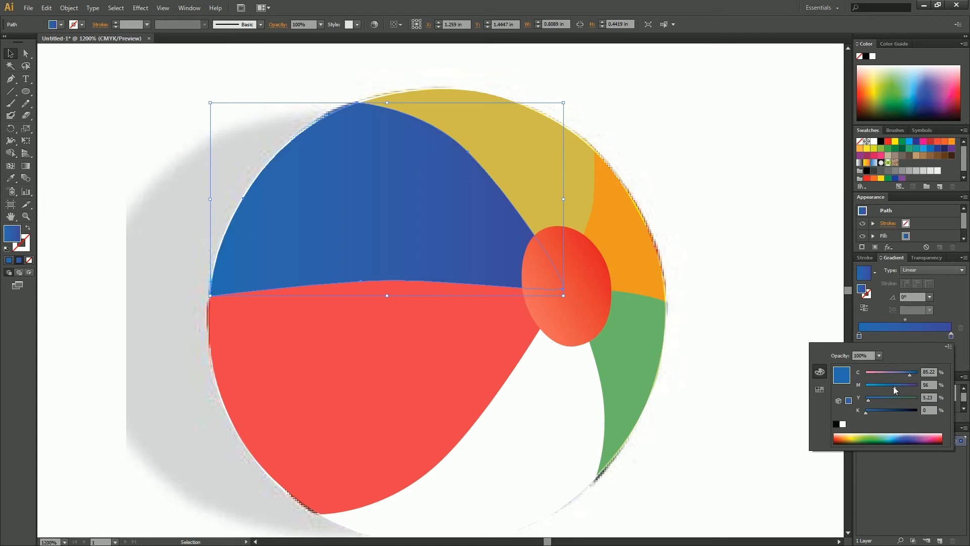
{"action": "left_click_drag", "start_coordinate": [910, 374], "coordinate": [905, 374]}
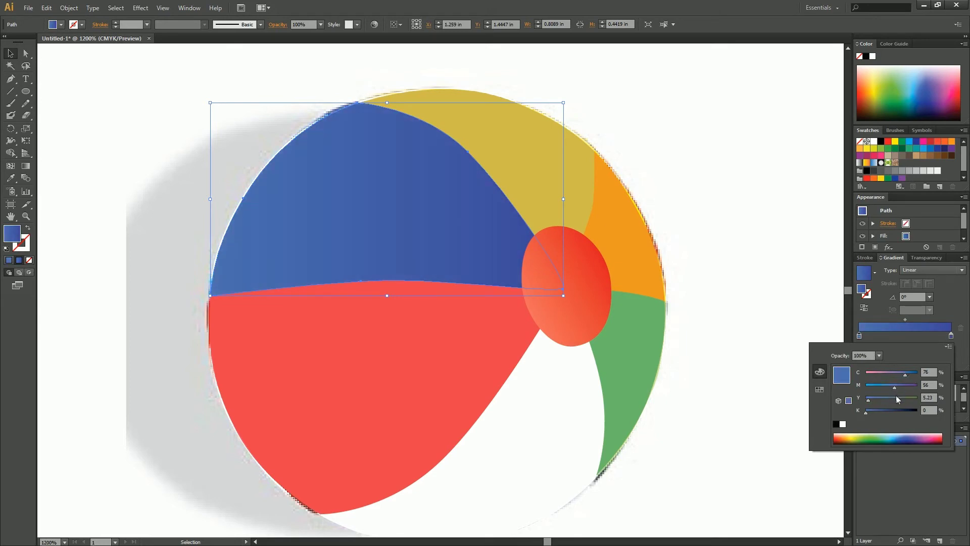
{"action": "left_click_drag", "start_coordinate": [869, 400], "coordinate": [865, 400]}
{"action": "left_click_drag", "start_coordinate": [909, 376], "coordinate": [886, 389]}
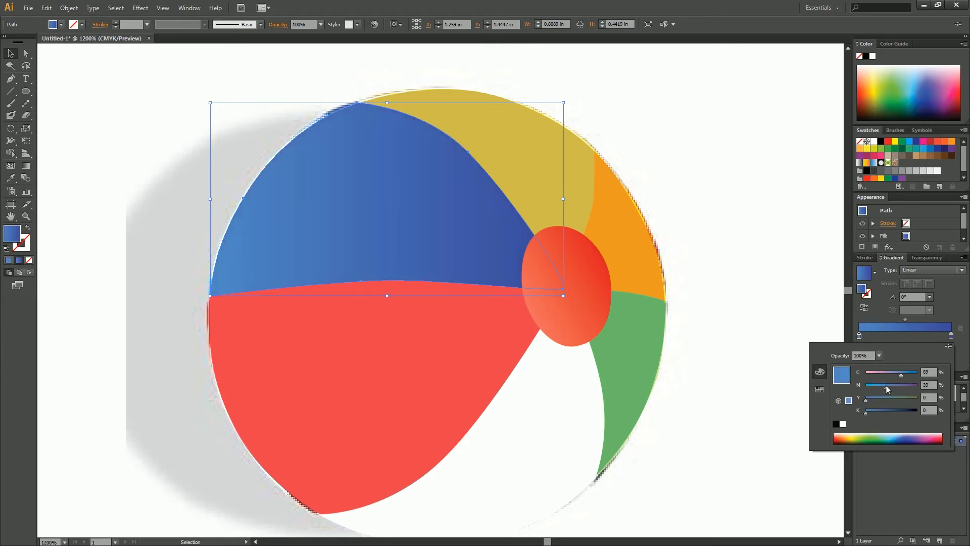
{"action": "left_click", "coordinate": [960, 356]}
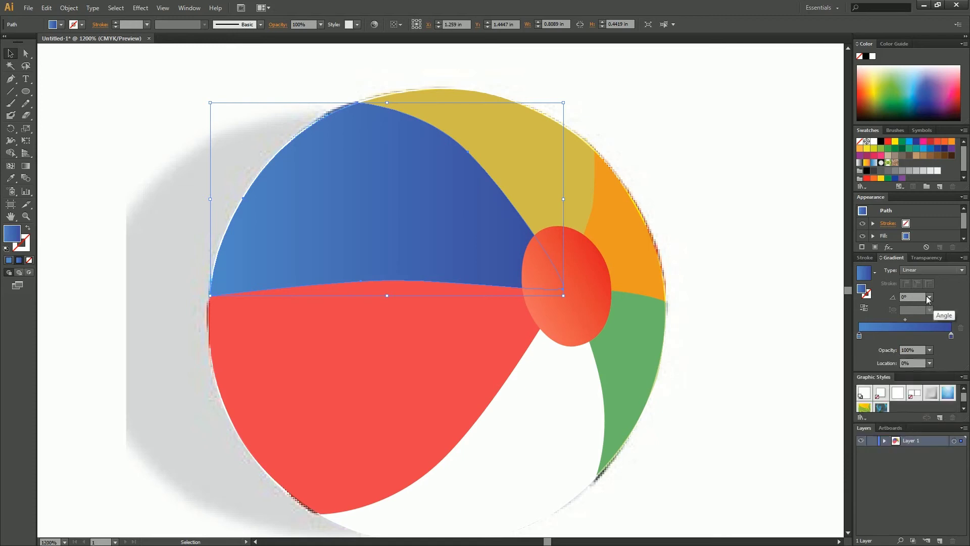
- Set the blue panel's gradient angle to 15°
{"action": "left_click", "coordinate": [909, 297]}
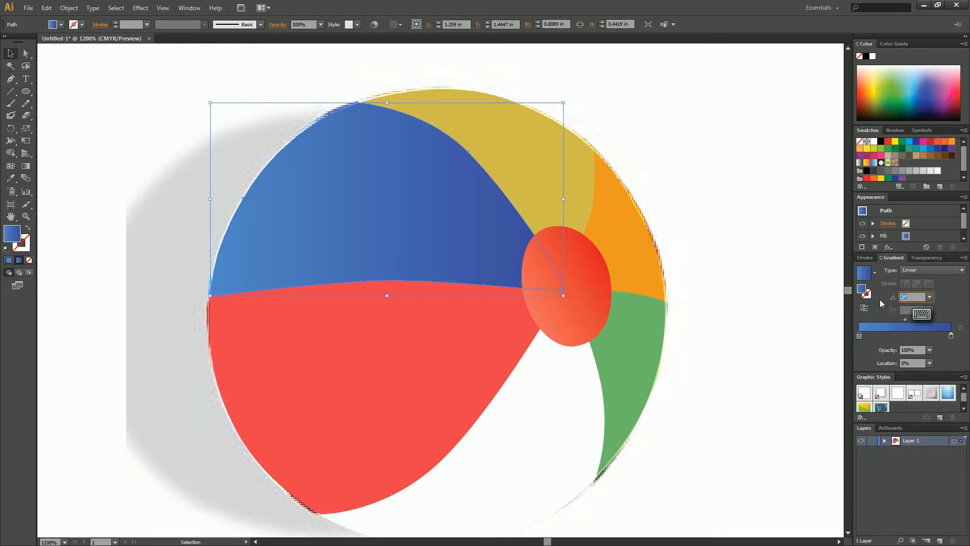
{"action": "type", "text": "15"}
{"action": "key", "text": "Return"}
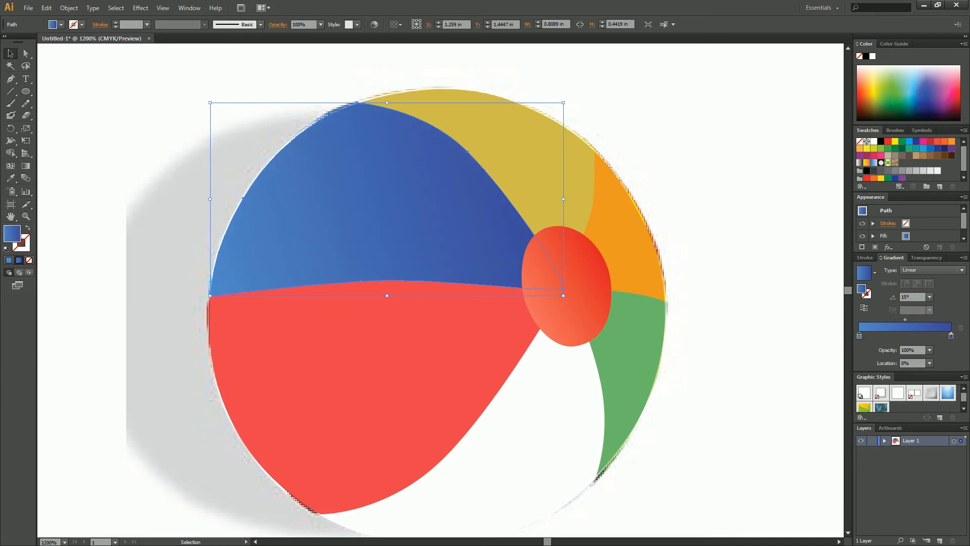
- Fill the large red panel with the round cap's red gradient using the Eyedropper
{"action": "left_click", "coordinate": [364, 374]}
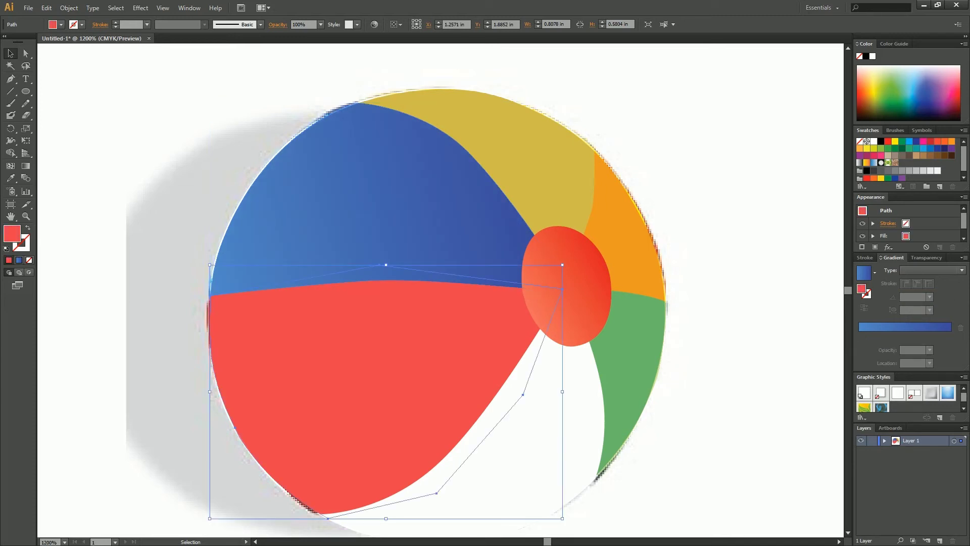
{"action": "key", "text": "i"}
{"action": "left_click", "coordinate": [566, 287]}
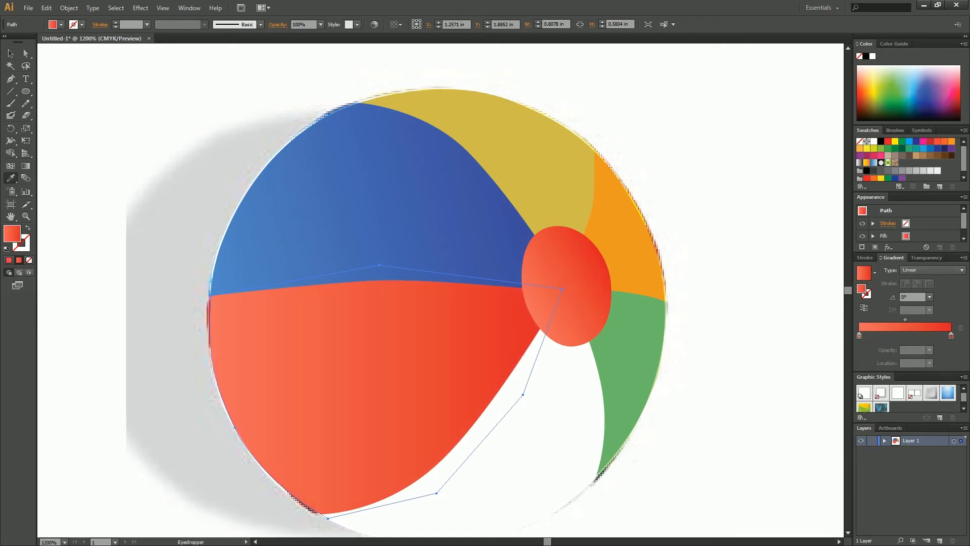
{"action": "key", "text": "v"}
- Fill the yellow panel with the linear gradient and match its end stop to the panel's own colour: C 21, M 20, Y 85
{"action": "left_click", "coordinate": [537, 157]}
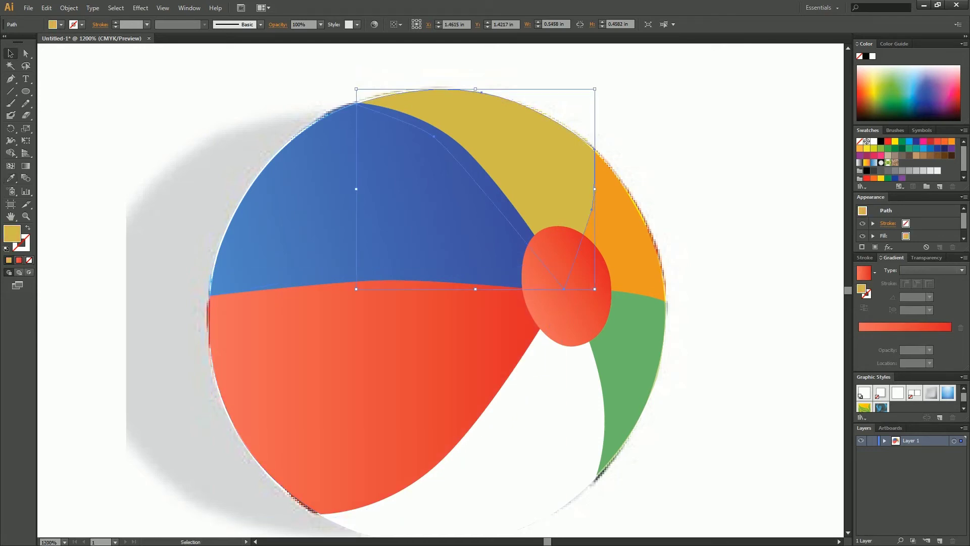
{"action": "double_click", "coordinate": [863, 289]}
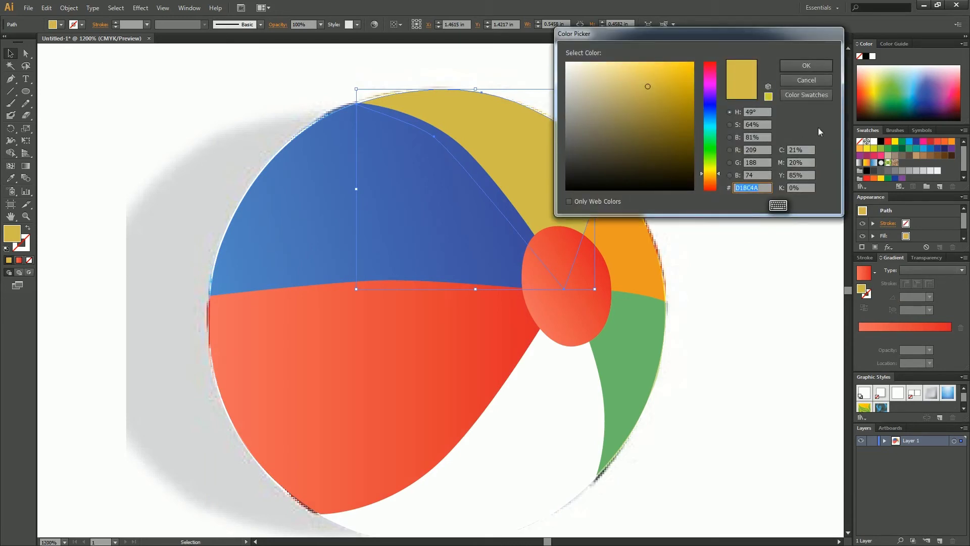
{"action": "left_click", "coordinate": [822, 66]}
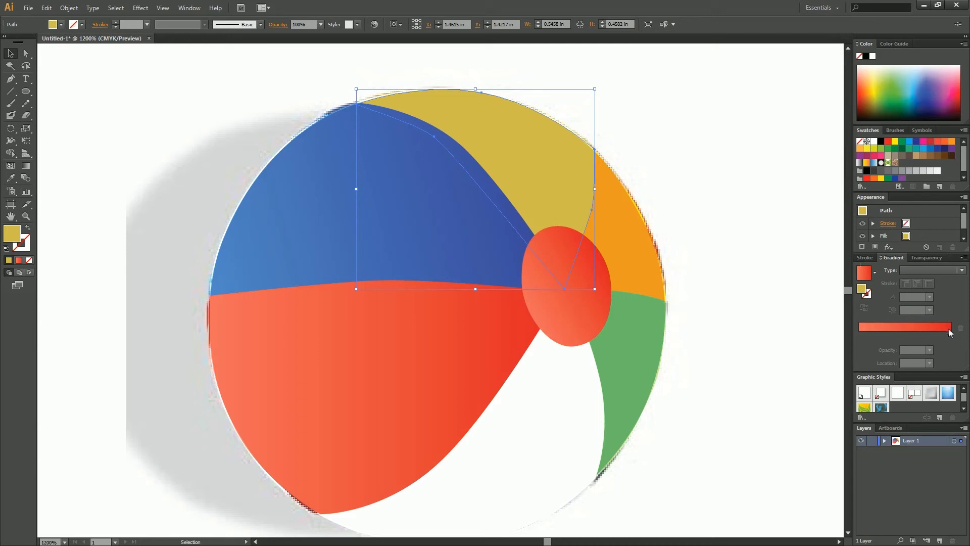
{"action": "left_click", "coordinate": [864, 273]}
{"action": "double_click", "coordinate": [951, 335]}
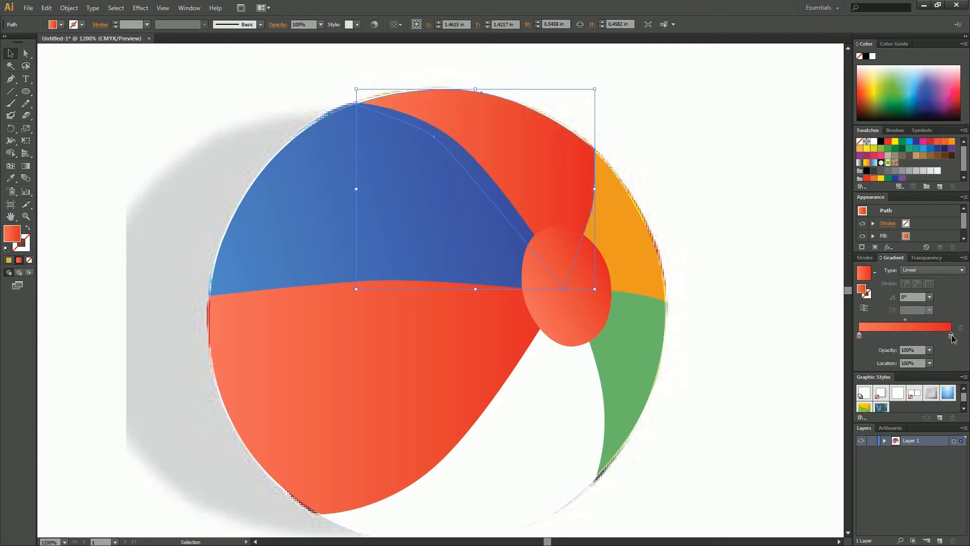
{"action": "left_click", "coordinate": [929, 372]}
{"action": "type", "text": "21"}
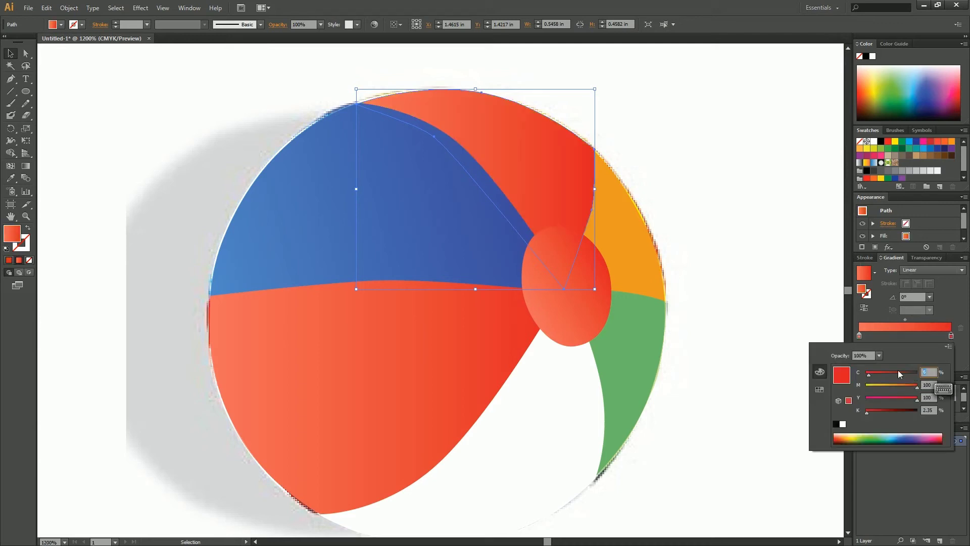
{"action": "key", "text": "Tab"}
{"action": "type", "text": "20"}
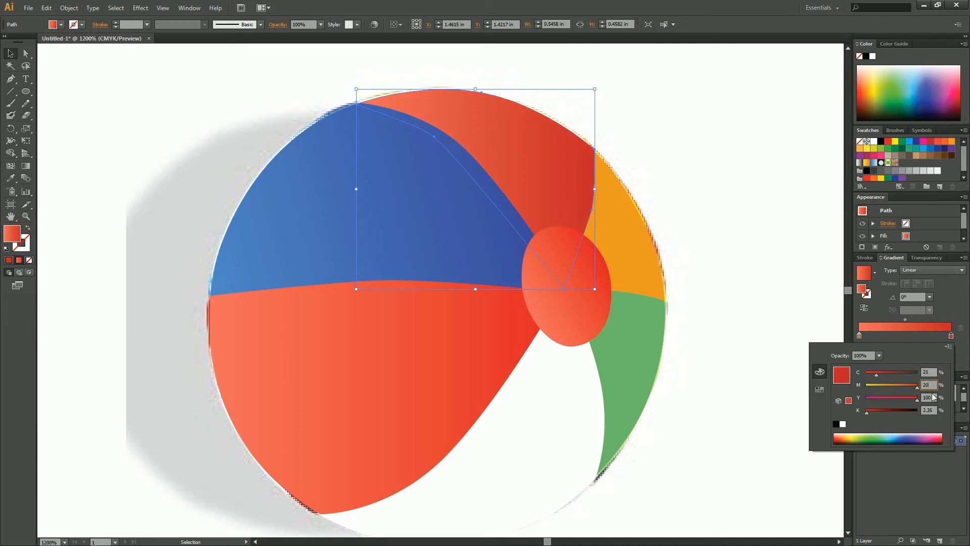
{"action": "key", "text": "Tab"}
{"action": "type", "text": "85"}
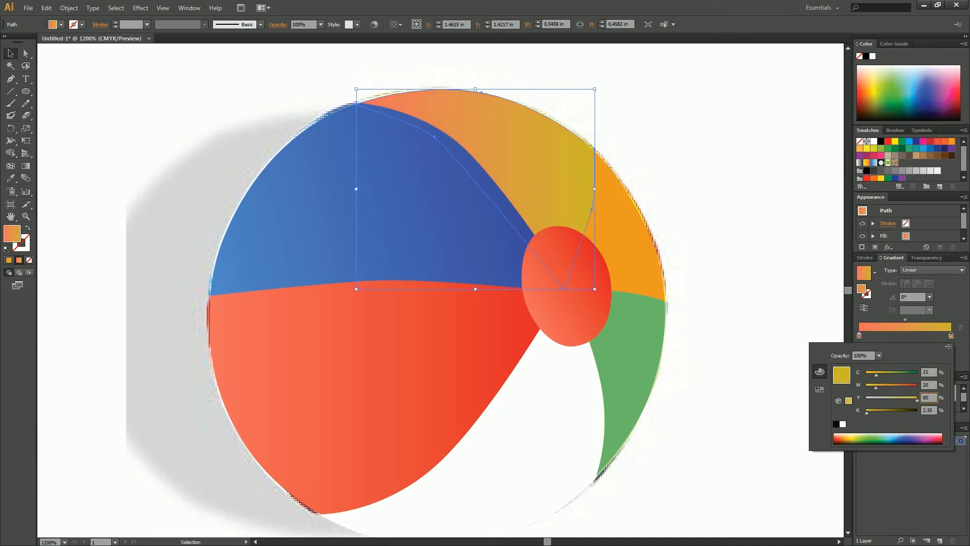
{"action": "key", "text": "Tab"}
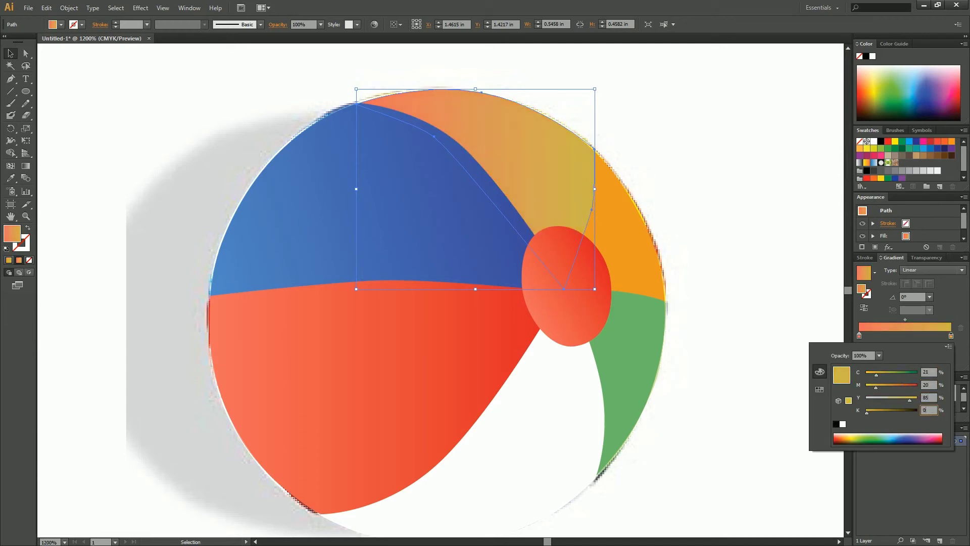
{"action": "key", "text": "Return"}
- Add a yellow stop near the gradient's end, remove the red start stop, and move the new stop to location 0%
{"action": "left_click", "coordinate": [944, 336]}
{"action": "left_click_drag", "start_coordinate": [860, 337], "coordinate": [885, 346]}
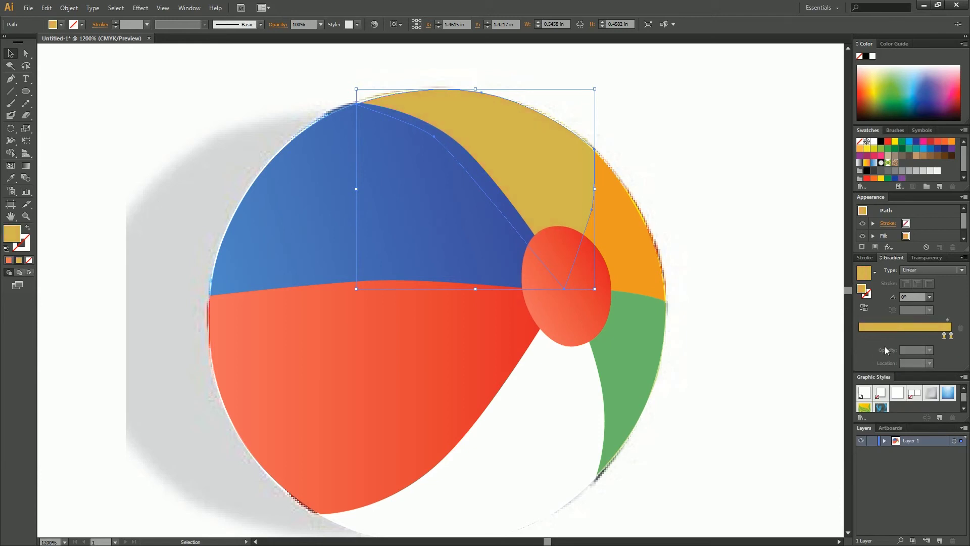
{"action": "left_click_drag", "start_coordinate": [943, 337], "coordinate": [859, 338]}
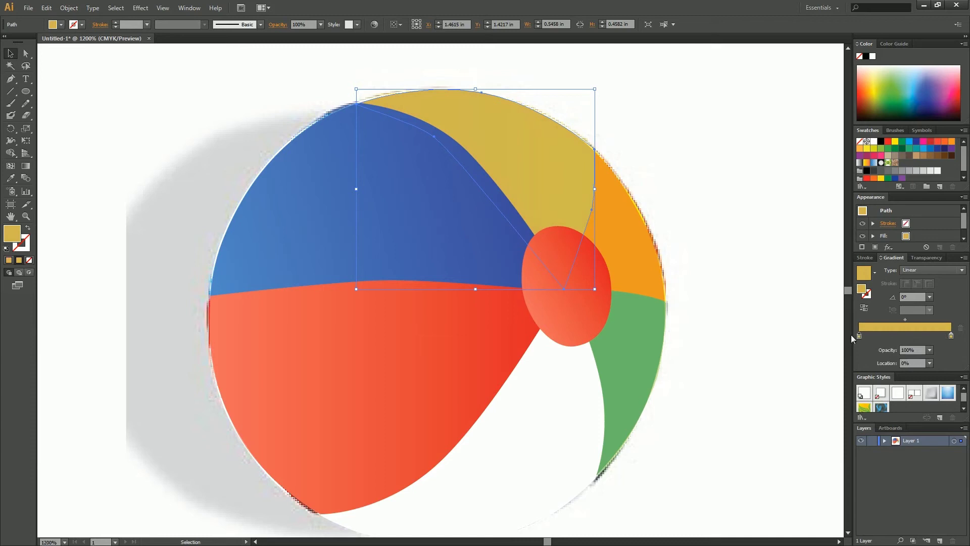
- Lighten the yellow gradient's start stop to a pale yellow with C 0, M 3 and reduced Y
{"action": "double_click", "coordinate": [859, 336]}
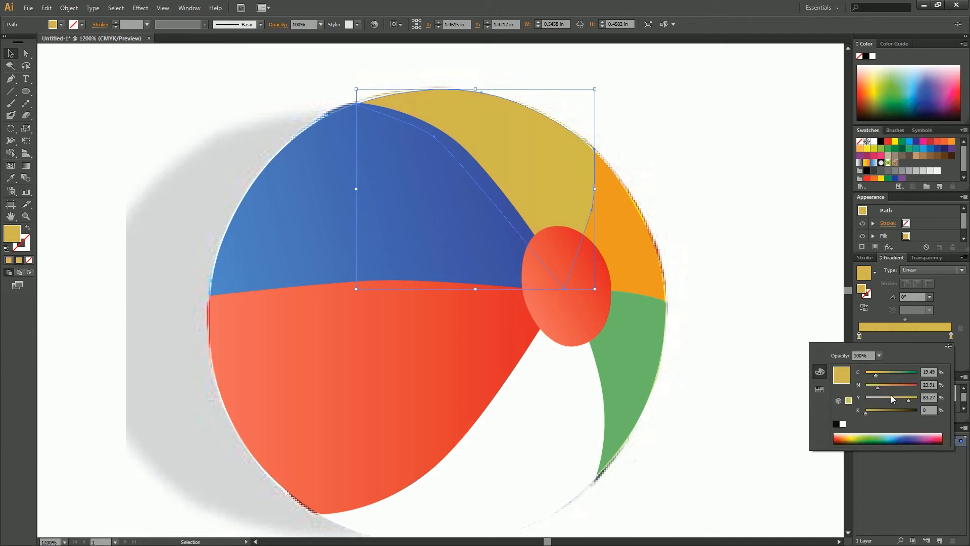
{"action": "left_click_drag", "start_coordinate": [909, 403], "coordinate": [900, 404]}
{"action": "left_click_drag", "start_coordinate": [877, 389], "coordinate": [865, 377]}
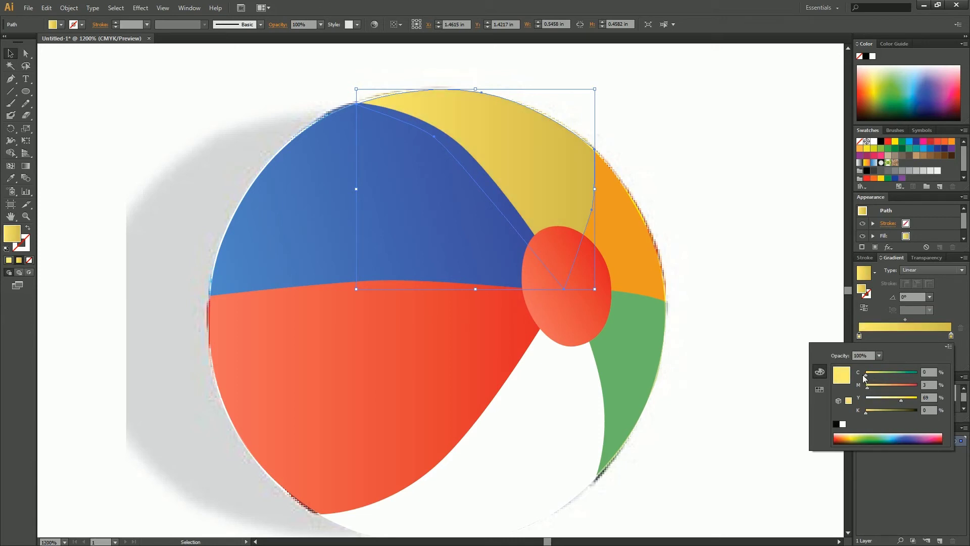
{"action": "left_click_drag", "start_coordinate": [902, 404], "coordinate": [890, 406]}
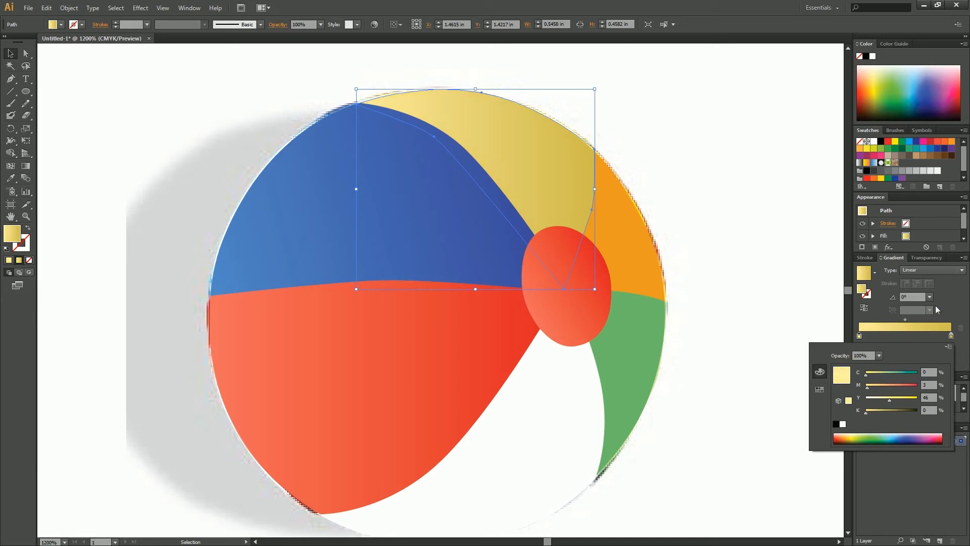
- Set the yellow panel's gradient angle to -15°
{"action": "left_click", "coordinate": [897, 297]}
{"action": "left_click", "coordinate": [893, 297]}
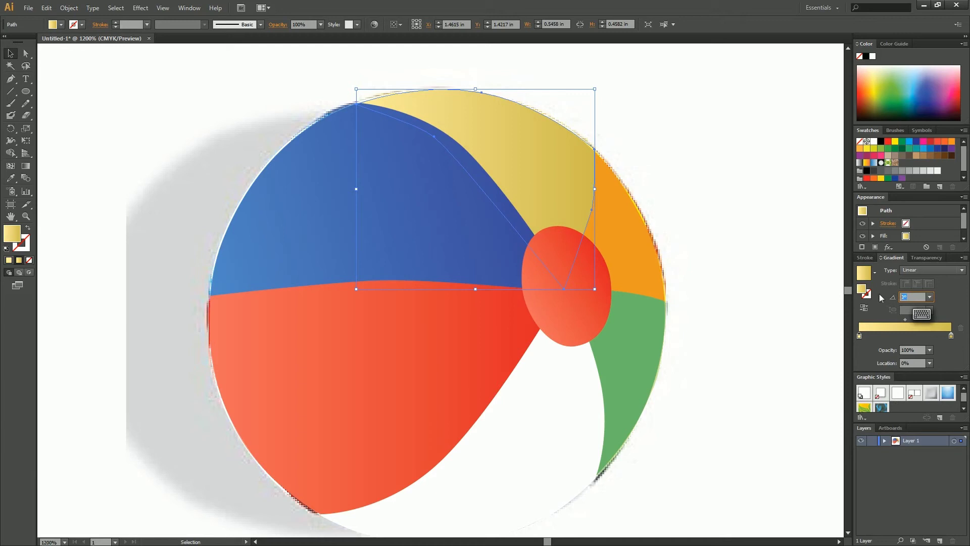
{"action": "type", "text": "-15"}
{"action": "key", "text": "Return"}
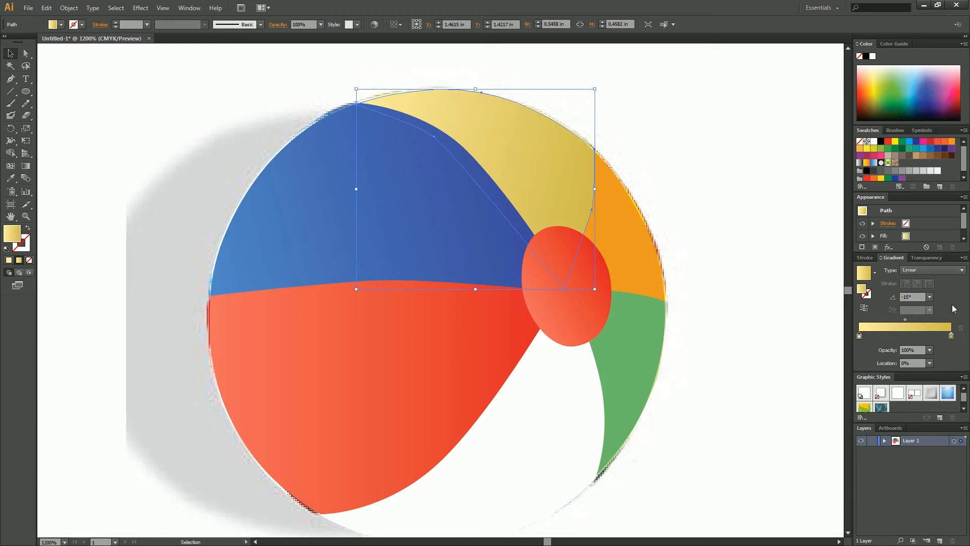
- Deselect the artwork and inspect the whole beach ball at 600% zoom
{"action": "key", "text": "ctrl+shift+a"}
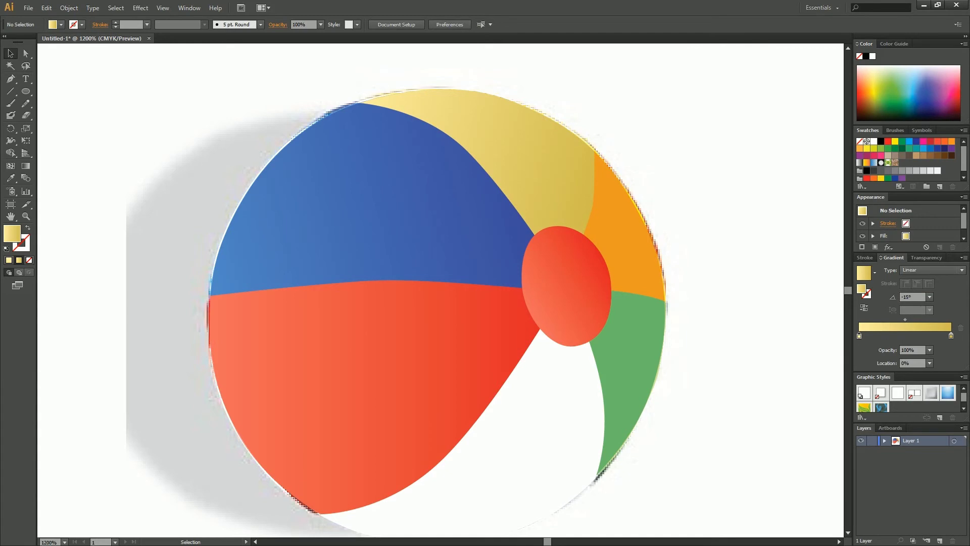
{"action": "key", "text": "z"}
{"action": "left_click", "coordinate": [688, 279], "text": "alt"}
{"action": "left_click", "coordinate": [485, 283], "text": "alt"}
{"action": "left_click_drag", "start_coordinate": [484, 283], "coordinate": [648, 264]}
{"action": "key", "text": "v"}
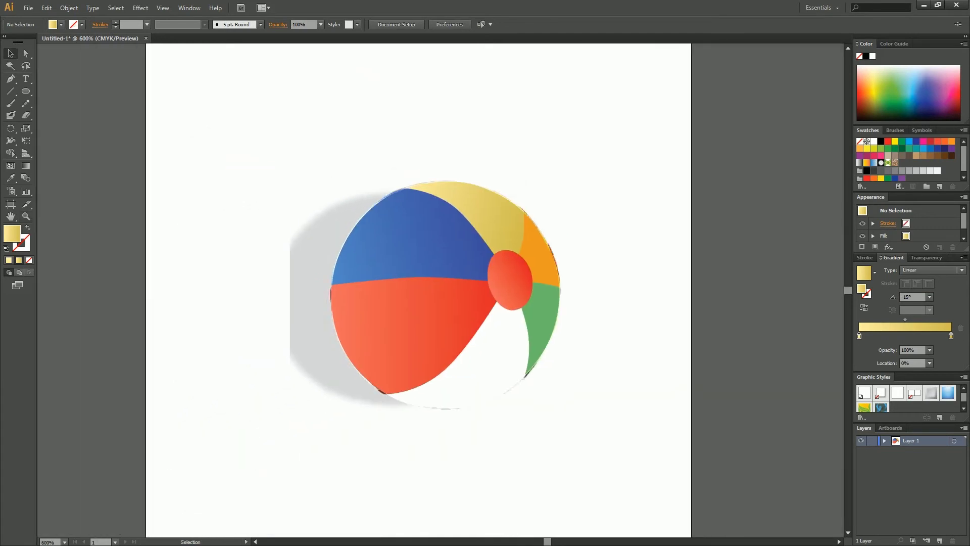
- Group all the traced ball pieces and move the group off the reference image, keeping the reference locked
{"action": "key", "text": "ctrl+alt+2"}
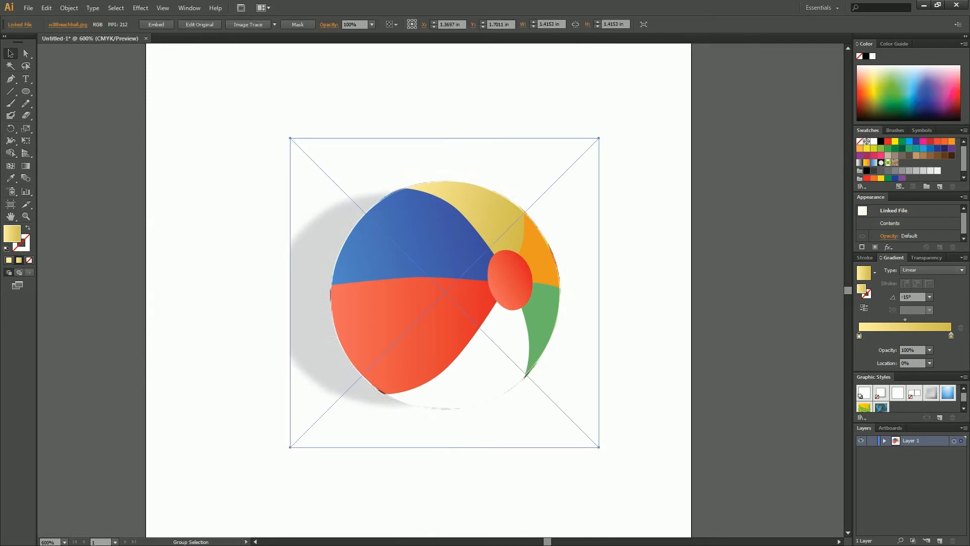
{"action": "key", "text": "ctrl+2"}
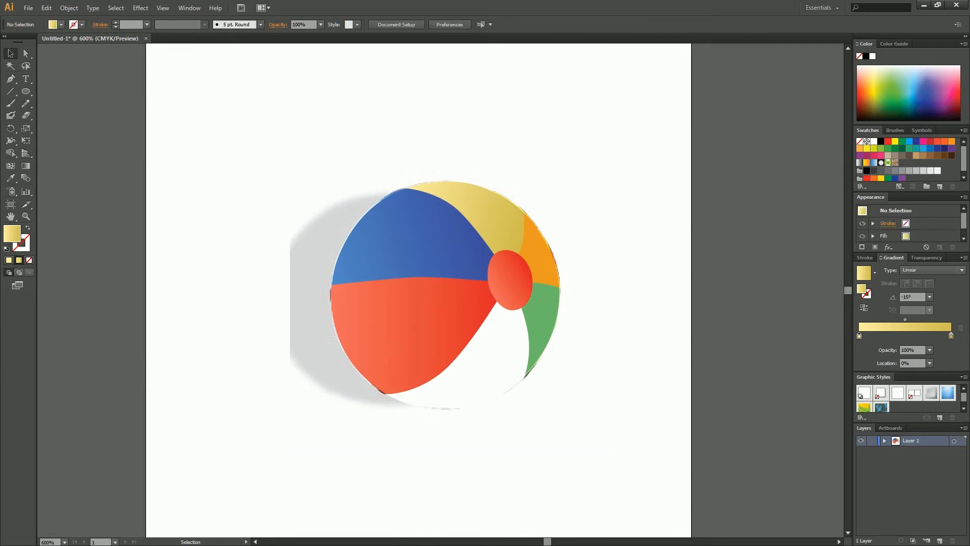
{"action": "left_click_drag", "start_coordinate": [297, 142], "coordinate": [661, 446]}
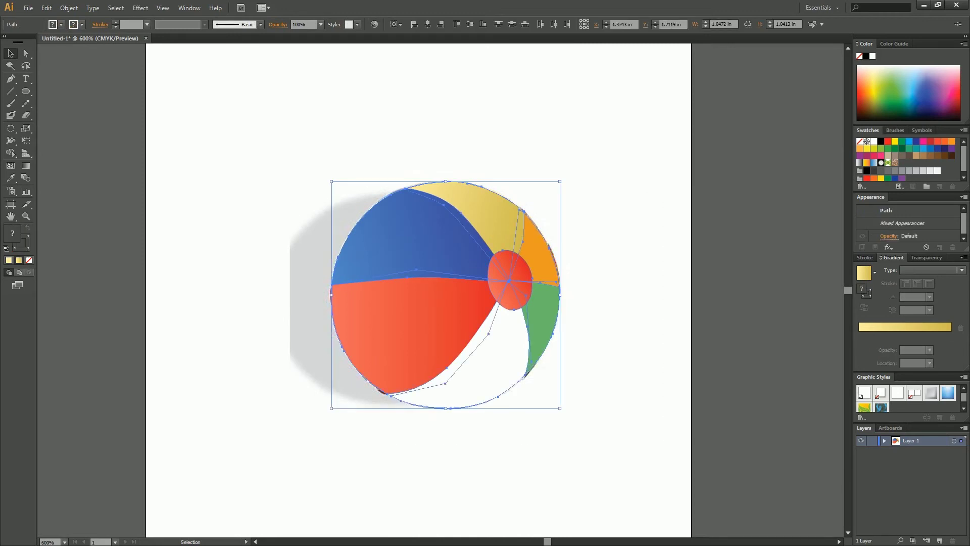
{"action": "key", "text": "ctrl+g"}
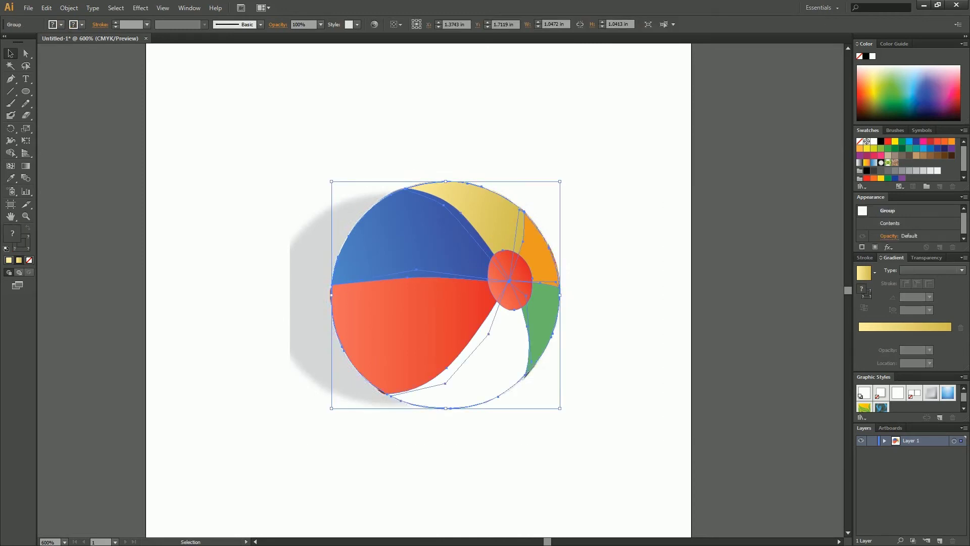
{"action": "mouse_move", "coordinate": [445, 293]}
{"action": "left_mouse_down"}
{"action": "mouse_move", "coordinate": [648, 334]}
{"action": "mouse_move", "coordinate": [653, 399]}
{"action": "mouse_move", "coordinate": [677, 383]}
{"action": "left_mouse_up"}
{"action": "key", "text": "ctrl+shift+a"}
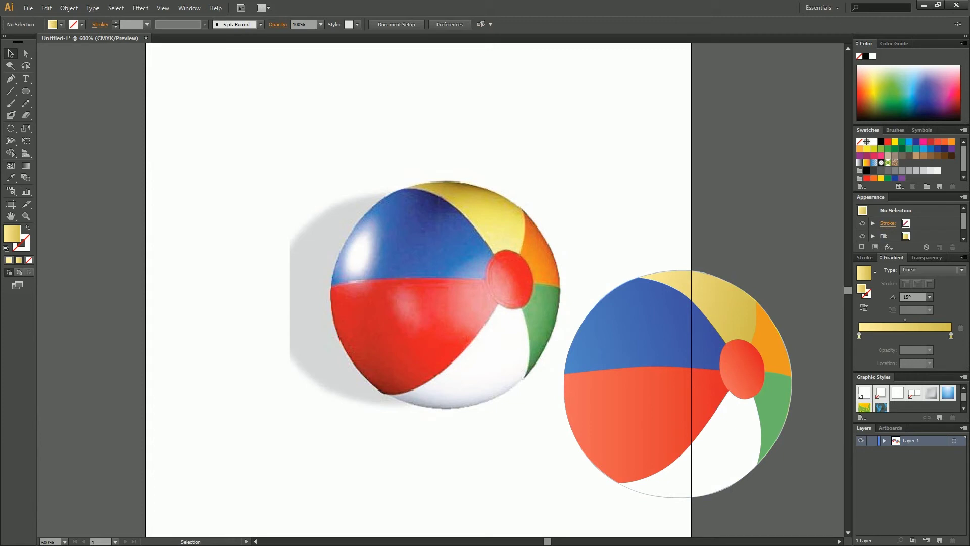
- Draw a highlight ellipse on the reference ball's red panel and enlarge it to about 0.12 by 0.13 in
{"action": "key", "text": "l"}
{"action": "left_click_drag", "start_coordinate": [405, 304], "coordinate": [417, 316]}
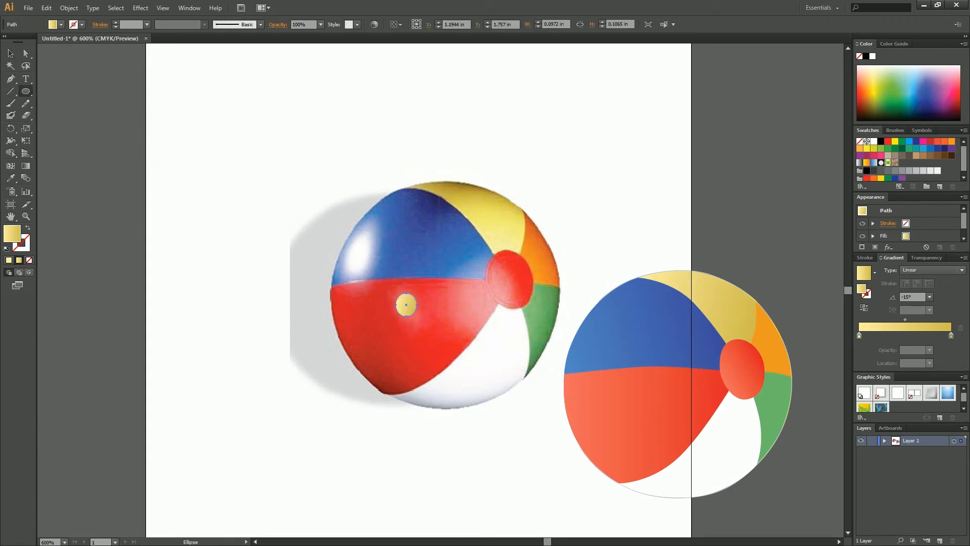
{"action": "key", "text": "v"}
{"action": "left_click_drag", "start_coordinate": [417, 316], "coordinate": [406, 306]}
{"action": "key", "text": "ctrl+shift+a"}
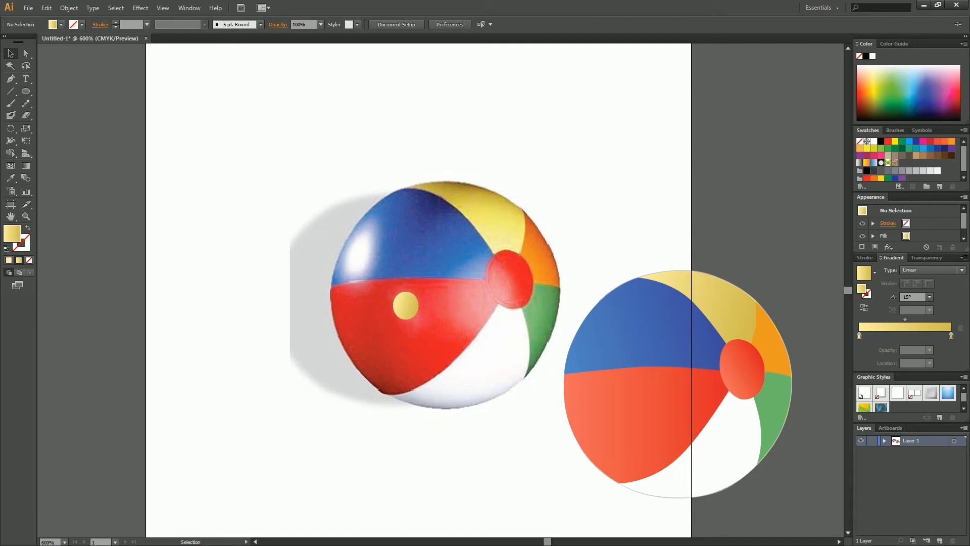
{"action": "left_click", "coordinate": [406, 306]}
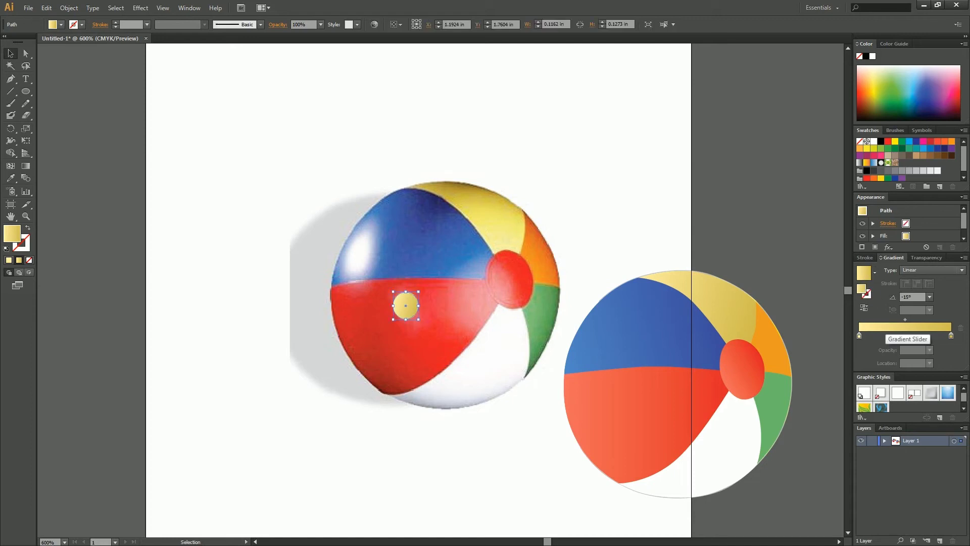
- Give the highlight ellipse a radial gradient and recolour its end stop pale pink with C 1, M 17, Y 9, K 0
{"action": "left_click", "coordinate": [921, 272]}
{"action": "left_click", "coordinate": [916, 292]}
{"action": "double_click", "coordinate": [951, 336]}
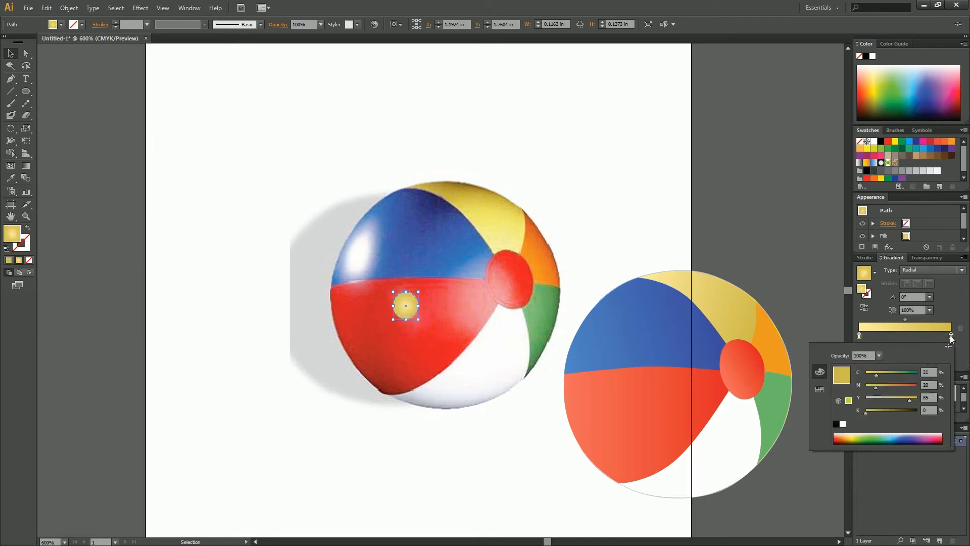
{"action": "mouse_move", "coordinate": [893, 396]}
{"action": "left_mouse_down"}
{"action": "mouse_move", "coordinate": [872, 402]}
{"action": "mouse_move", "coordinate": [866, 376]}
{"action": "mouse_move", "coordinate": [877, 389]}
{"action": "left_mouse_up"}
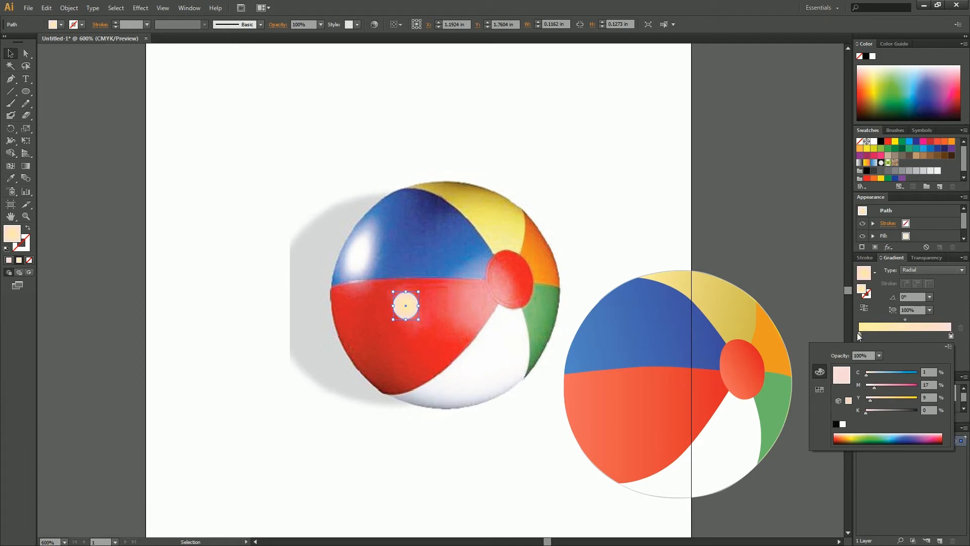
- Rearrange the highlight's radial gradient to run from pale pink at location 0% to near-white at 100%
{"action": "left_click", "coordinate": [916, 335]}
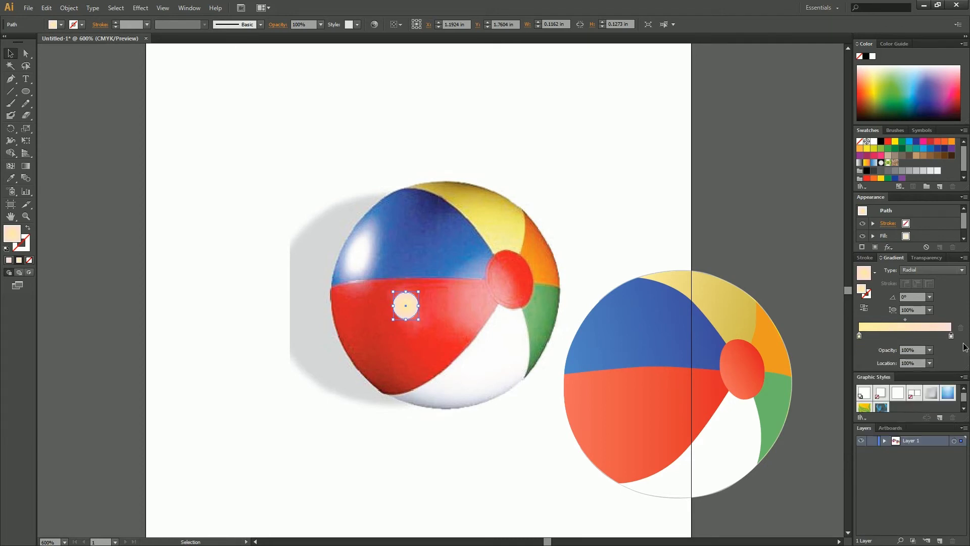
{"action": "left_click_drag", "start_coordinate": [918, 339], "coordinate": [951, 337]}
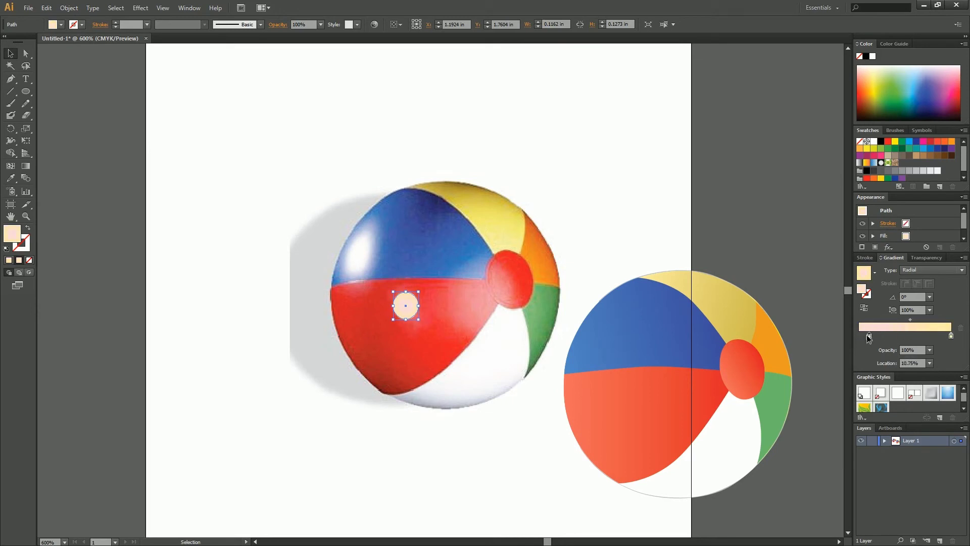
{"action": "double_click", "coordinate": [951, 336]}
{"action": "left_click_drag", "start_coordinate": [887, 398], "coordinate": [866, 398]}
{"action": "left_click", "coordinate": [966, 341]}
{"action": "left_click_drag", "start_coordinate": [869, 336], "coordinate": [852, 335]}
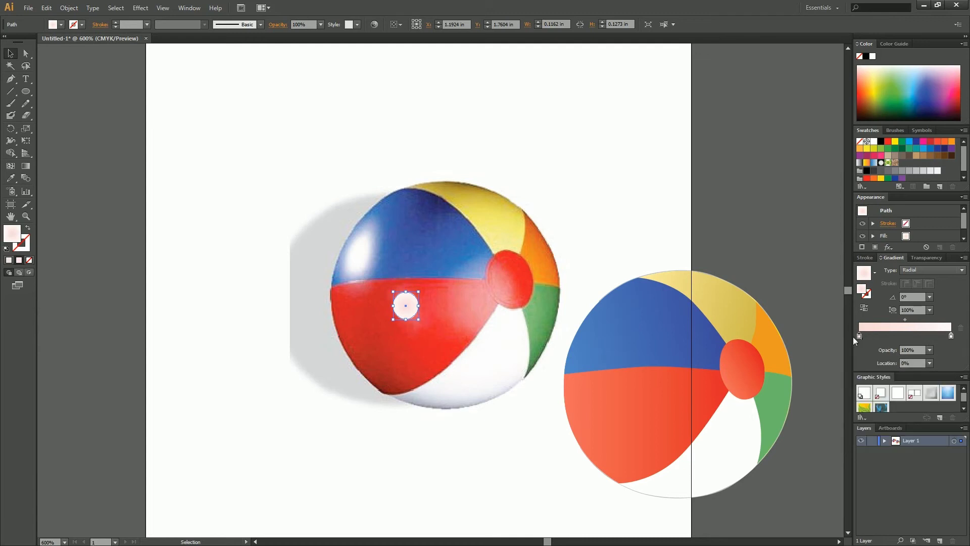
- Set the opacity of the gradient's near-white end stop to 0% and deselect the highlight ellipse
{"action": "left_click", "coordinate": [951, 336]}
{"action": "left_click", "coordinate": [929, 349]}
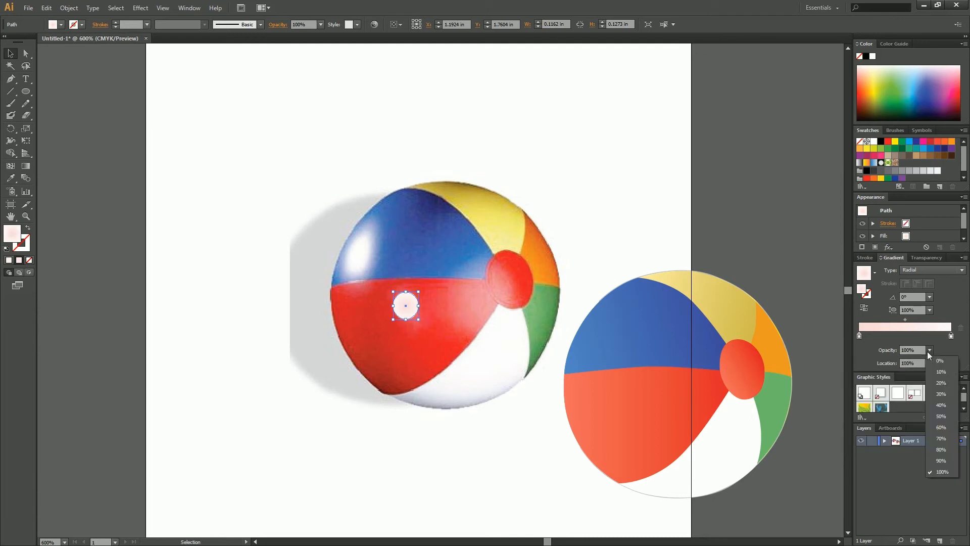
{"action": "left_click", "coordinate": [941, 382]}
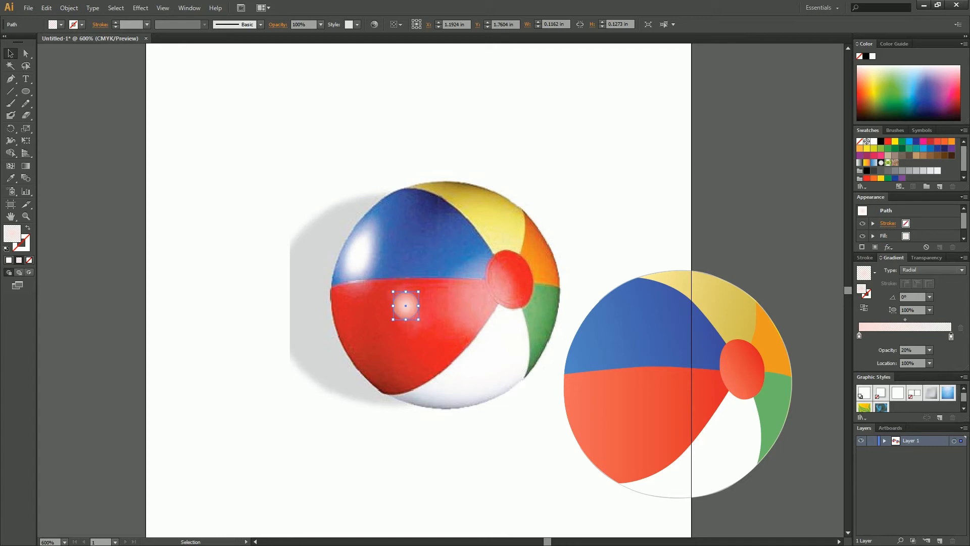
{"action": "left_click", "coordinate": [929, 350]}
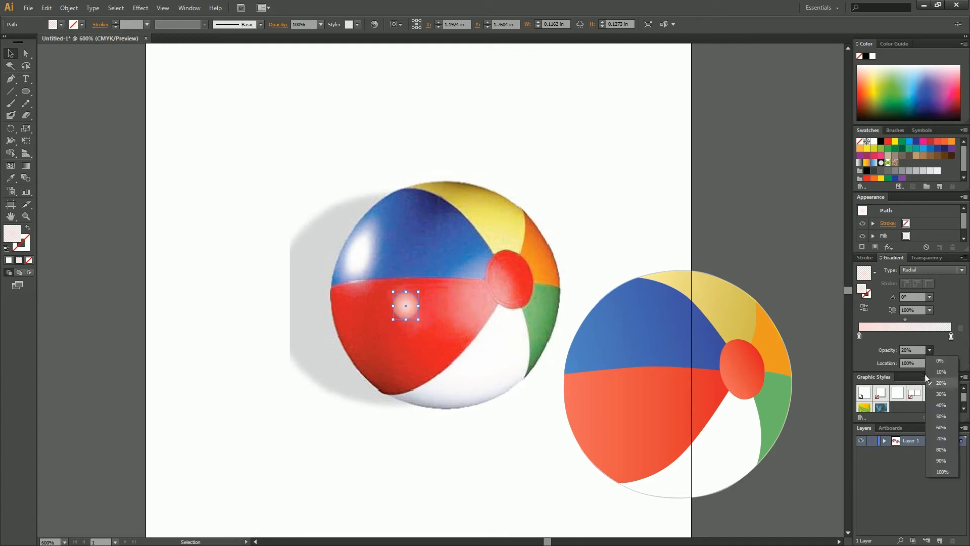
{"action": "left_click", "coordinate": [947, 360]}
{"action": "key", "text": "ctrl+shift+a"}
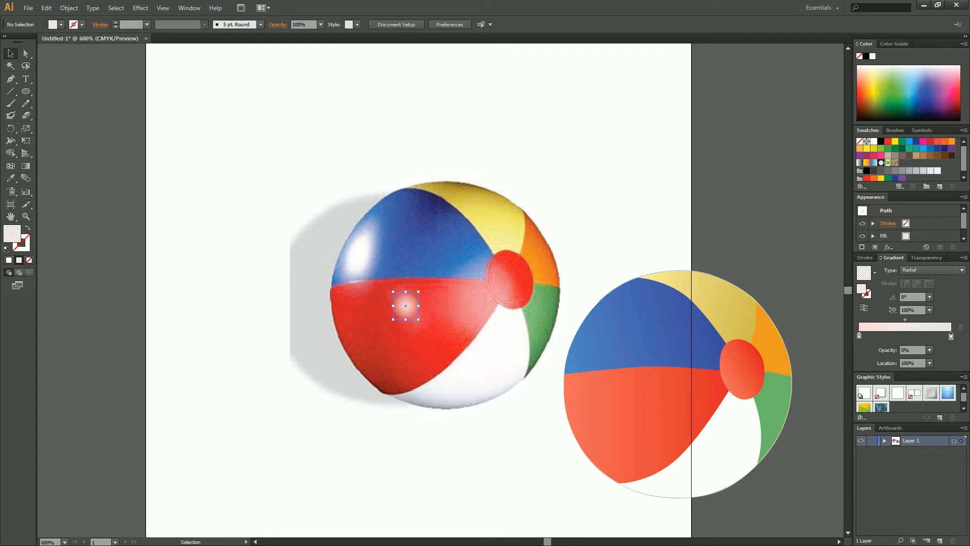
- Reshape the highlight ellipse by shifting its lower anchor point and adjusting its upper-left curve
{"action": "left_click", "coordinate": [405, 305]}
{"action": "key", "text": "a"}
{"action": "left_click_drag", "start_coordinate": [405, 319], "coordinate": [409, 320]}
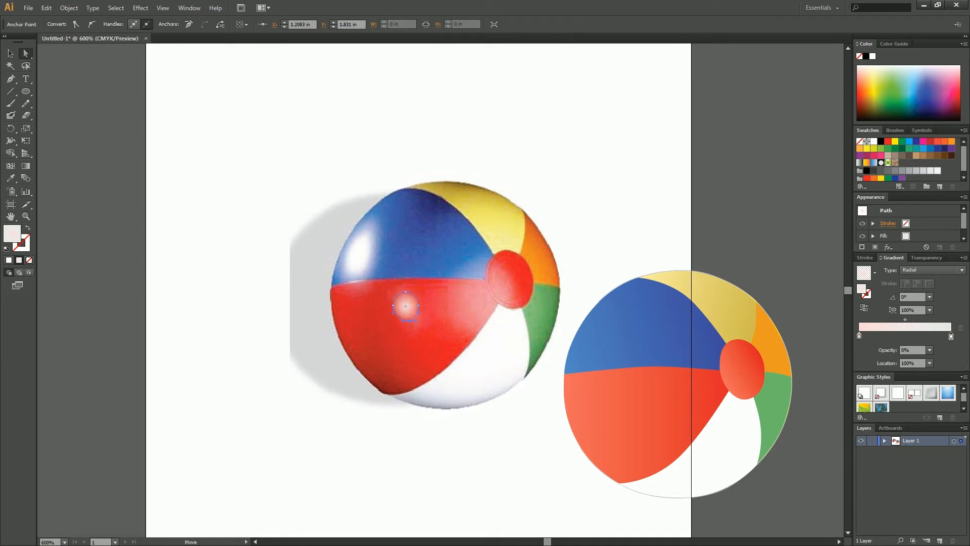
{"action": "mouse_move", "coordinate": [406, 291]}
{"action": "left_mouse_down"}
{"action": "mouse_move", "coordinate": [417, 305]}
{"action": "mouse_move", "coordinate": [395, 305]}
{"action": "left_mouse_up"}
{"action": "key", "text": "ctrl+shift+a"}
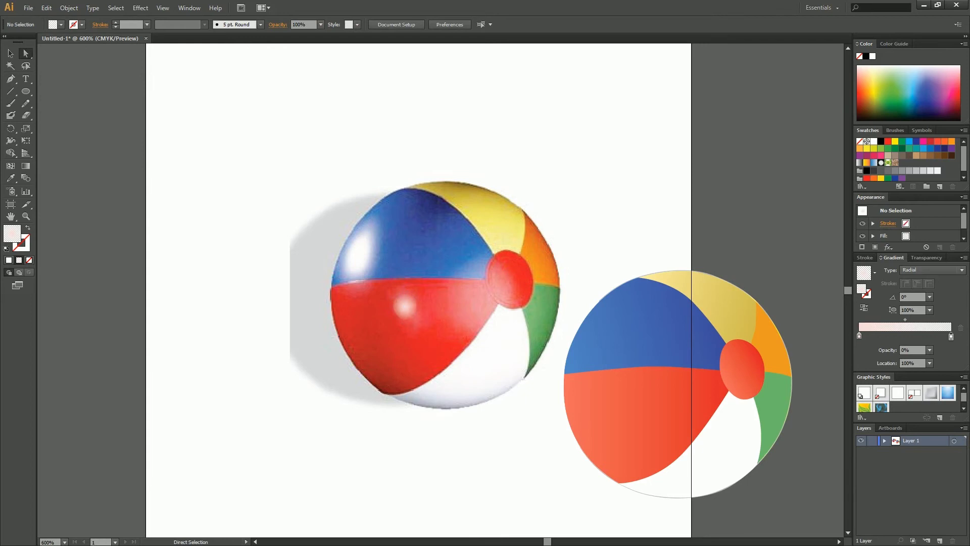
- Narrow the highlight ellipse to about 0.09 in wide by adjusting its left anchor point
{"action": "left_click", "coordinate": [405, 306]}
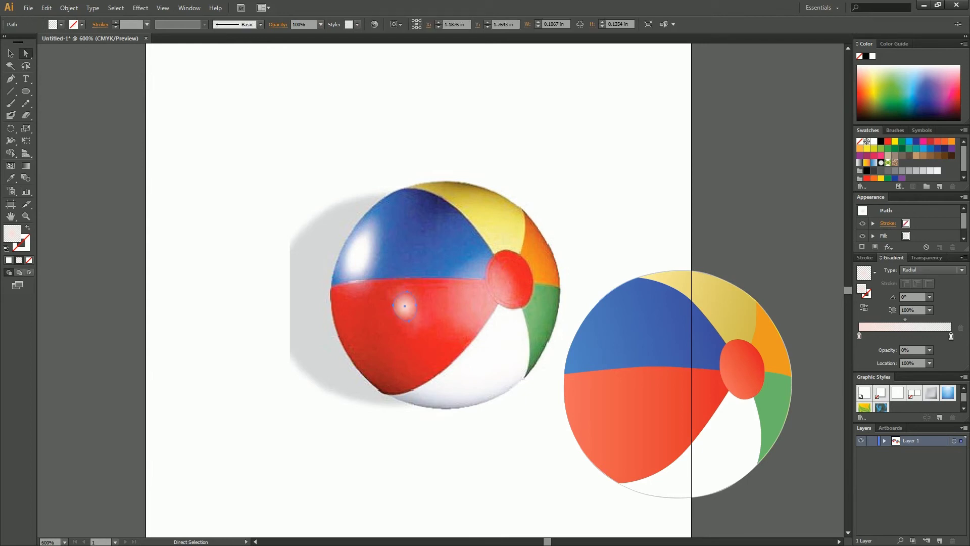
{"action": "left_click", "coordinate": [393, 306]}
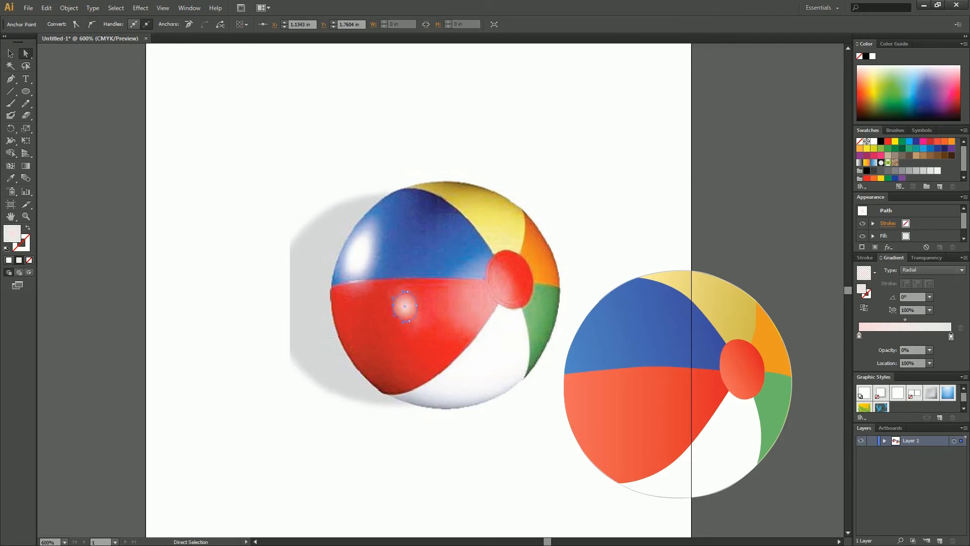
{"action": "left_click", "coordinate": [393, 306]}
{"action": "left_click", "coordinate": [405, 306]}
{"action": "left_click_drag", "start_coordinate": [405, 306], "coordinate": [305, 336]}
{"action": "left_click", "coordinate": [394, 306]}
- Try the highlight ellipse on the vector ball's red panel, shifting it slightly toward the panel's centre
{"action": "key", "text": "ctrl+shift+a"}
{"action": "left_click_drag", "start_coordinate": [657, 390], "coordinate": [657, 390]}
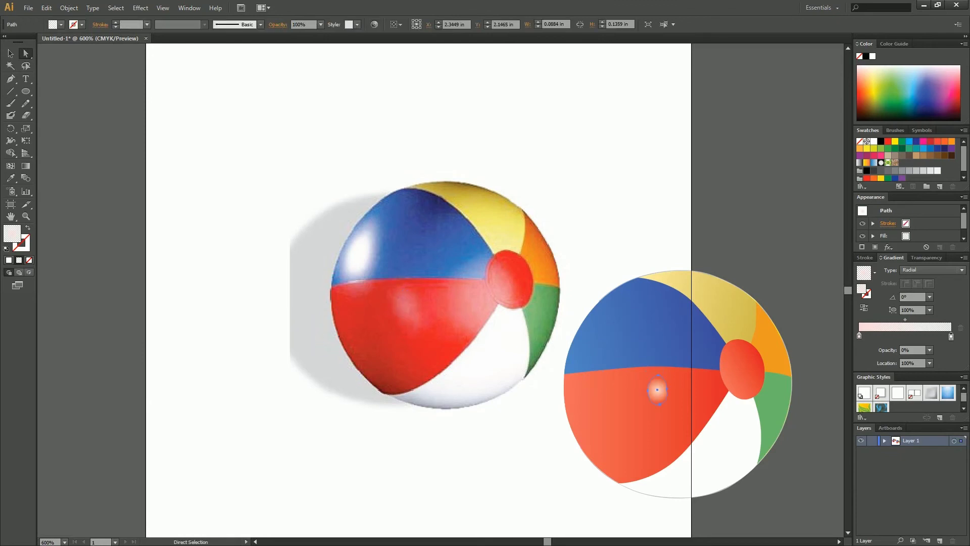
{"action": "key", "text": "ctrl+shift+a"}
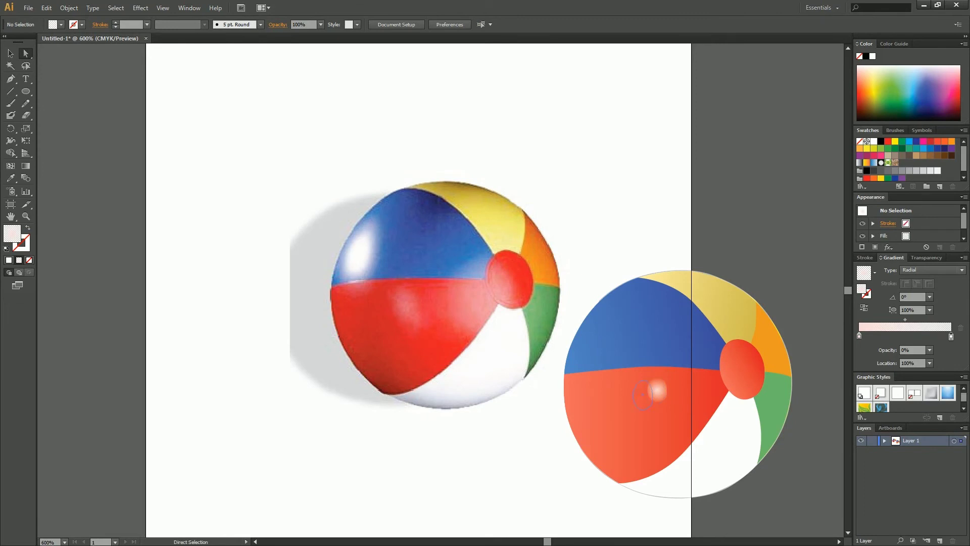
{"action": "left_click_drag", "start_coordinate": [657, 390], "coordinate": [642, 394]}
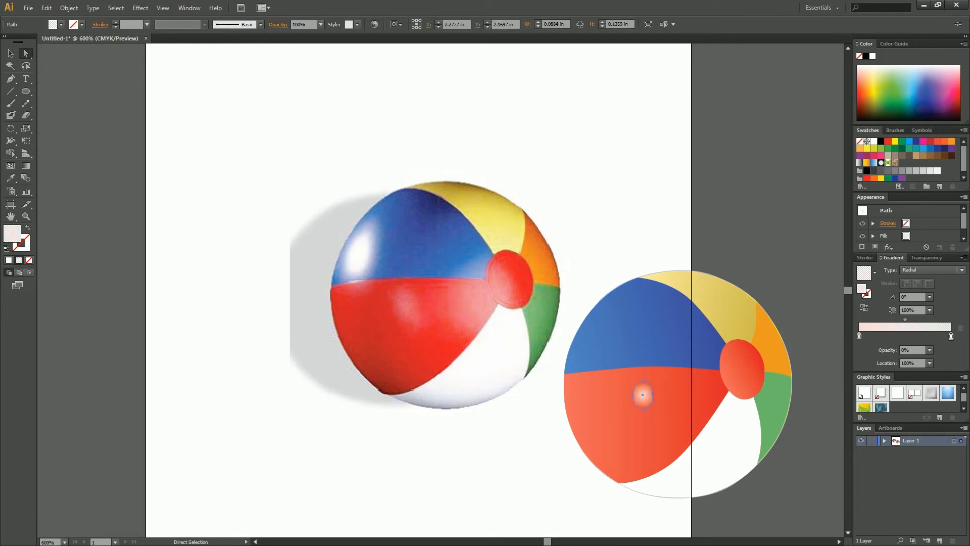
{"action": "key", "text": "ctrl+shift+a"}
- Draw an ellipse about 0.07 by 0.08 in on the reference highlight and a second about 0.12 by 0.14 in around it
{"action": "key", "text": "l"}
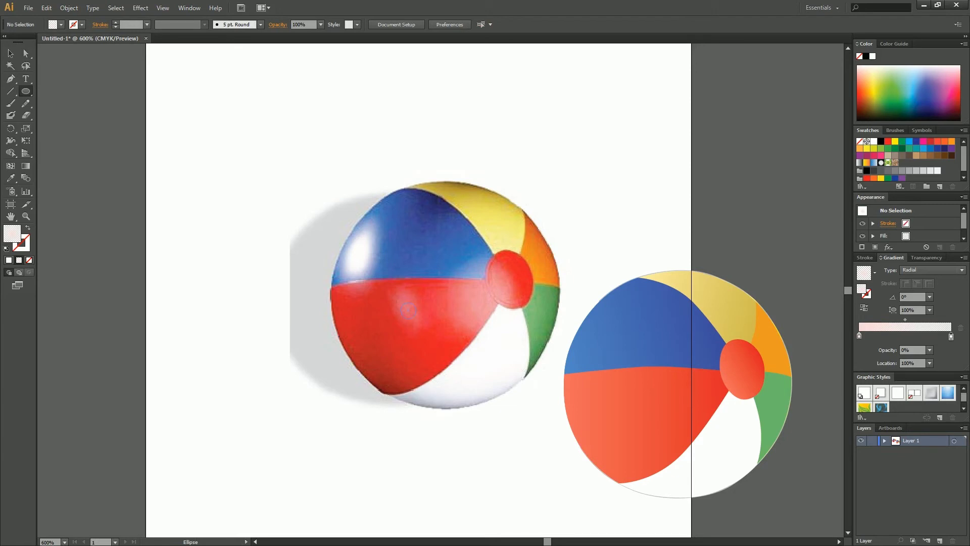
{"action": "left_click_drag", "start_coordinate": [409, 312], "coordinate": [416, 320]}
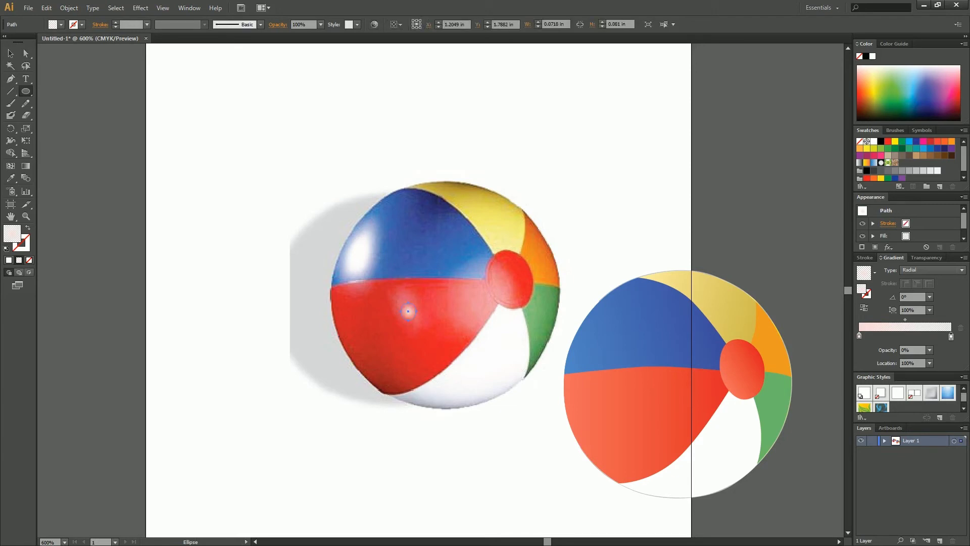
{"action": "left_click_drag", "start_coordinate": [420, 326], "coordinate": [421, 327]}
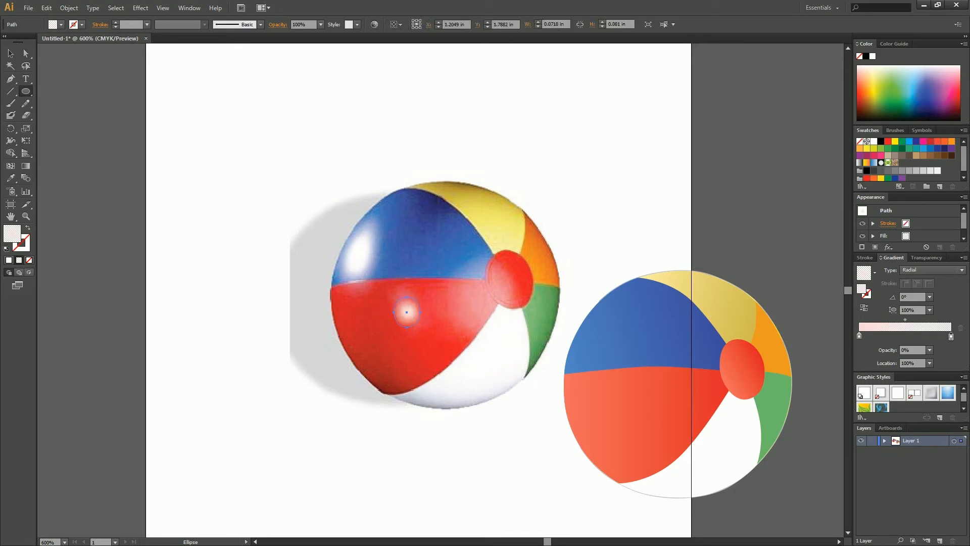
{"action": "key", "text": "v"}
- Configure the Blend options to use Specified Steps spacing
{"action": "left_click", "coordinate": [26, 178]}
{"action": "double_click", "coordinate": [26, 178]}
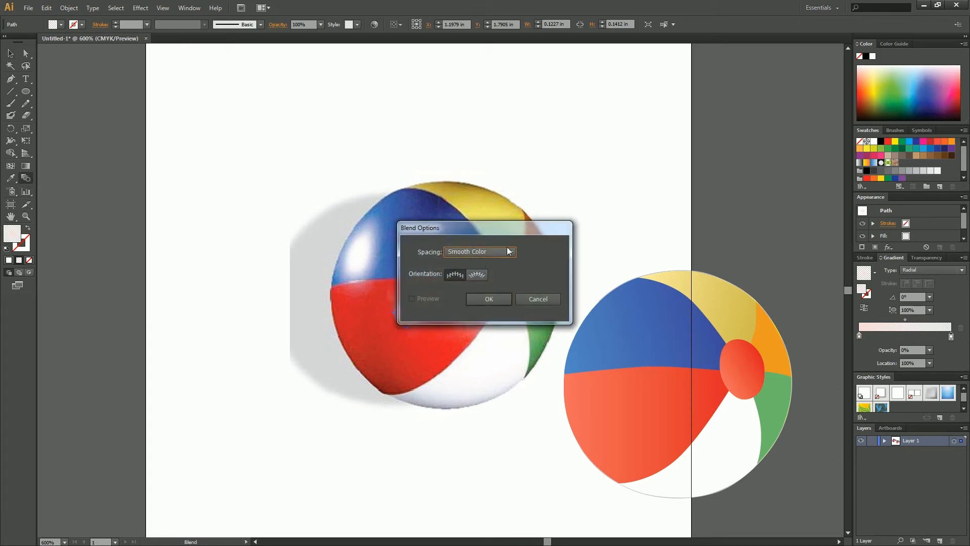
{"action": "left_click", "coordinate": [493, 251]}
{"action": "left_click", "coordinate": [484, 274]}
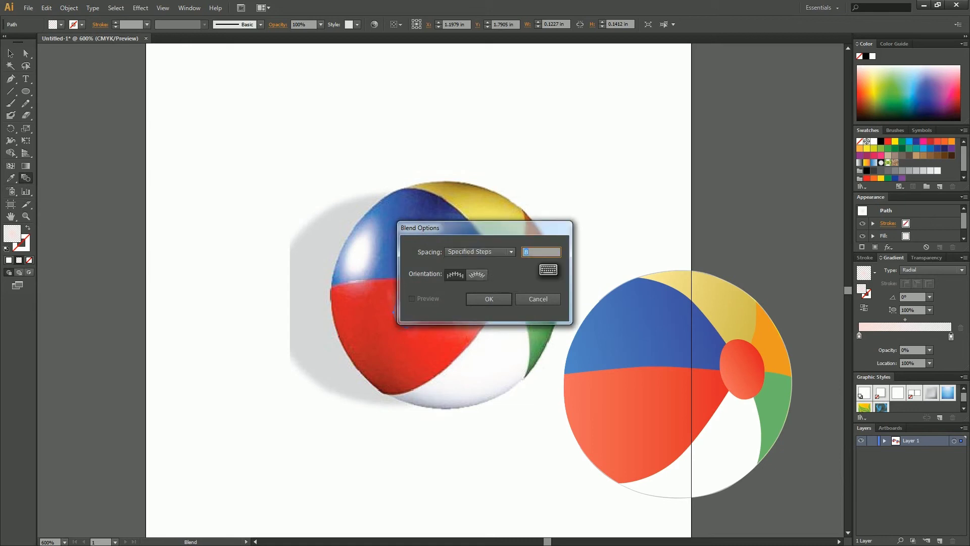
{"action": "left_click", "coordinate": [489, 299]}
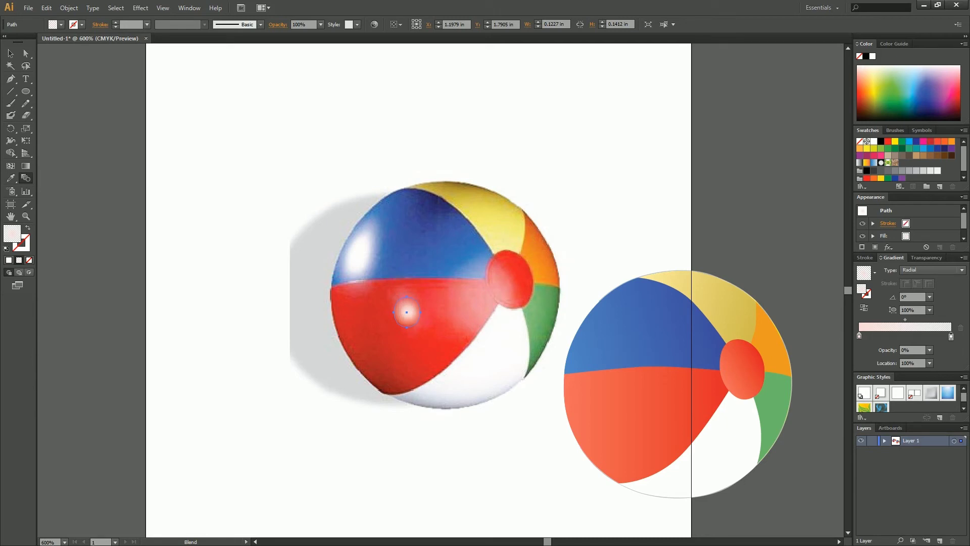
- Move the larger ellipse below the small one and blend the two ellipses together
{"action": "key", "text": "v"}
{"action": "key", "text": "ctrl+shift+a"}
{"action": "left_click_drag", "start_coordinate": [407, 311], "coordinate": [423, 336]}
{"action": "left_click", "coordinate": [25, 178]}
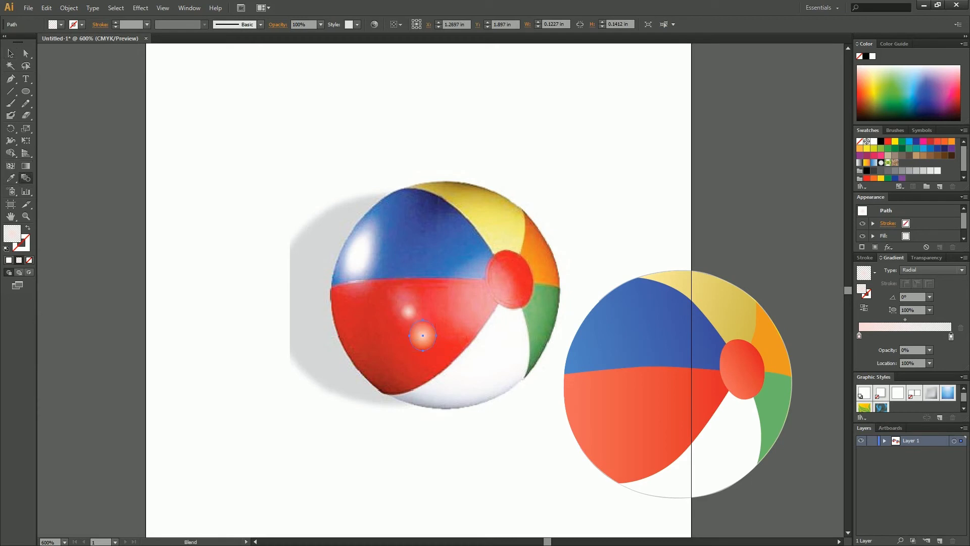
{"action": "left_click", "coordinate": [422, 335]}
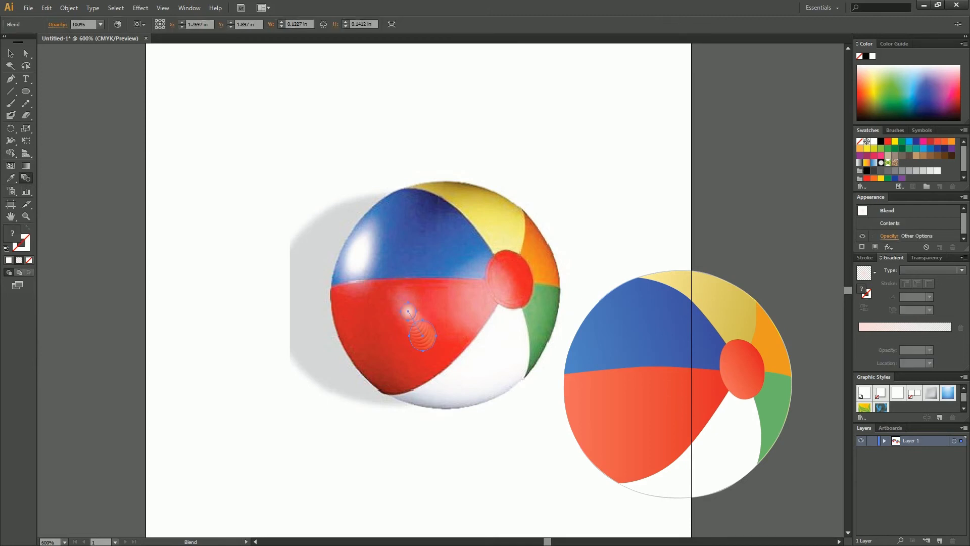
{"action": "key", "text": "v"}
{"action": "key", "text": "ctrl+shift+a"}
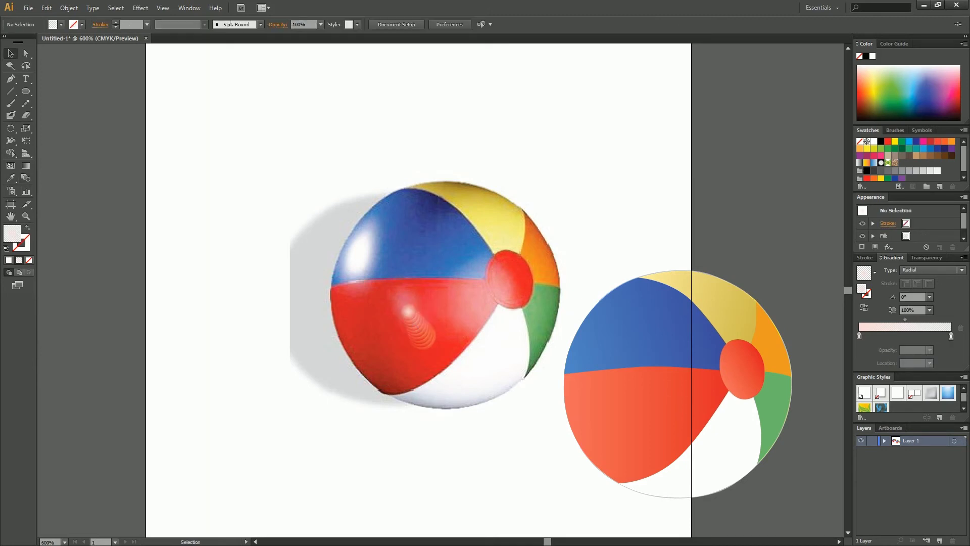
- Move the small ellipse's end of the blend onto the centre of the larger ellipse
{"action": "key", "text": "a"}
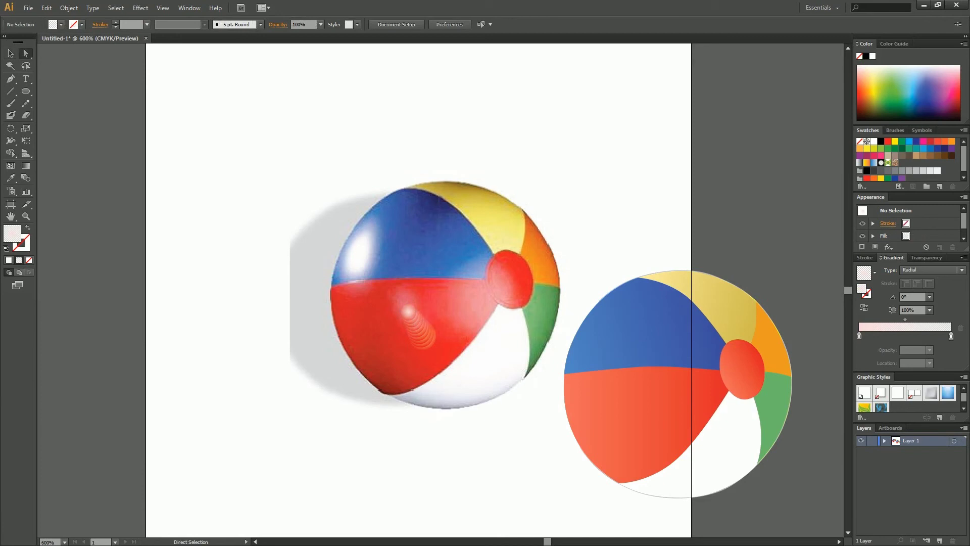
{"action": "left_click", "coordinate": [420, 331]}
{"action": "left_click_drag", "start_coordinate": [423, 334], "coordinate": [423, 335]}
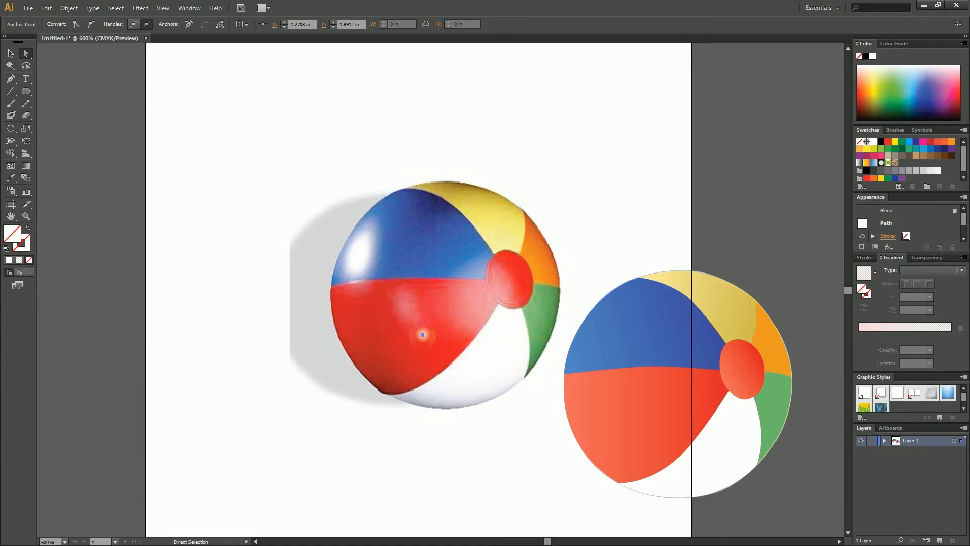
{"action": "key", "text": "ctrl+shift+a"}
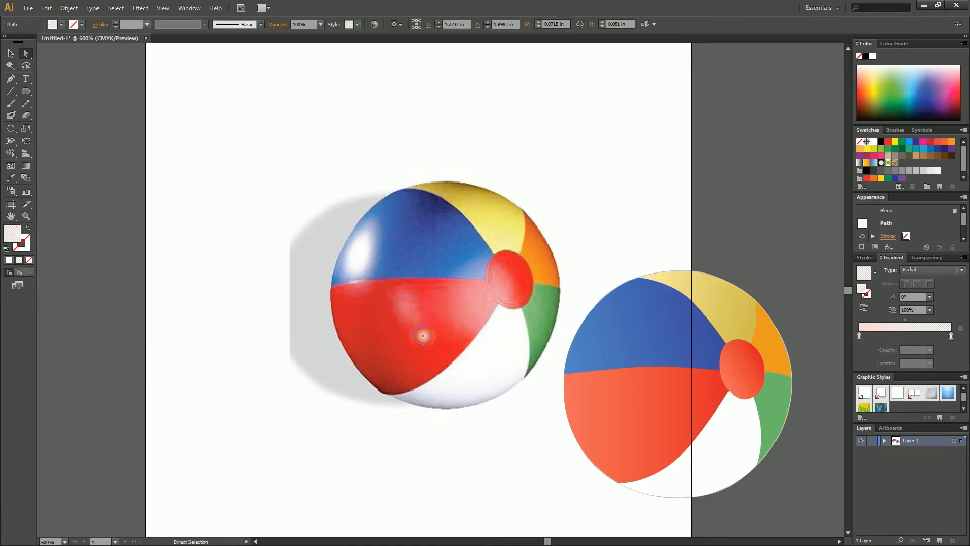
- Save the radial gradient fill of the blend's small ellipse as a new swatch with its default name
{"action": "left_click", "coordinate": [424, 335]}
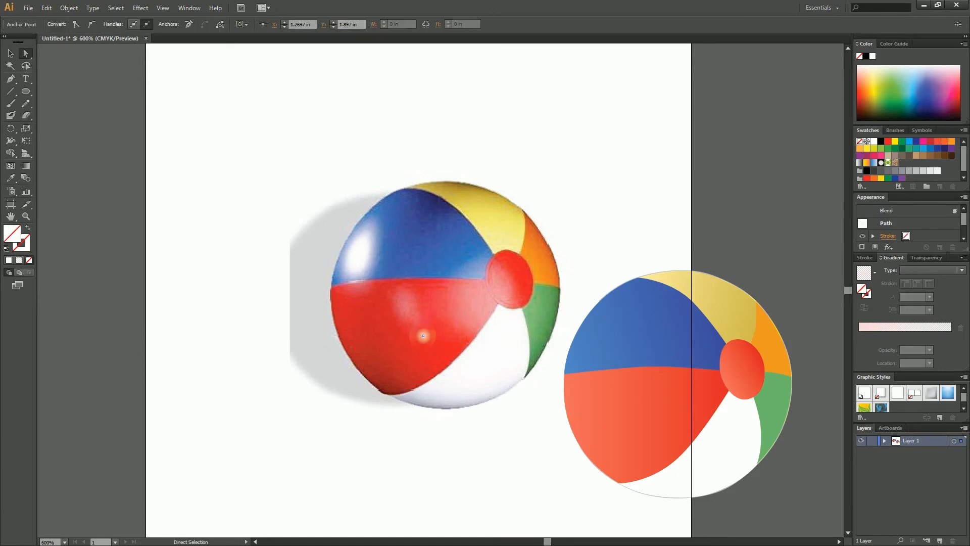
{"action": "left_click", "coordinate": [423, 337]}
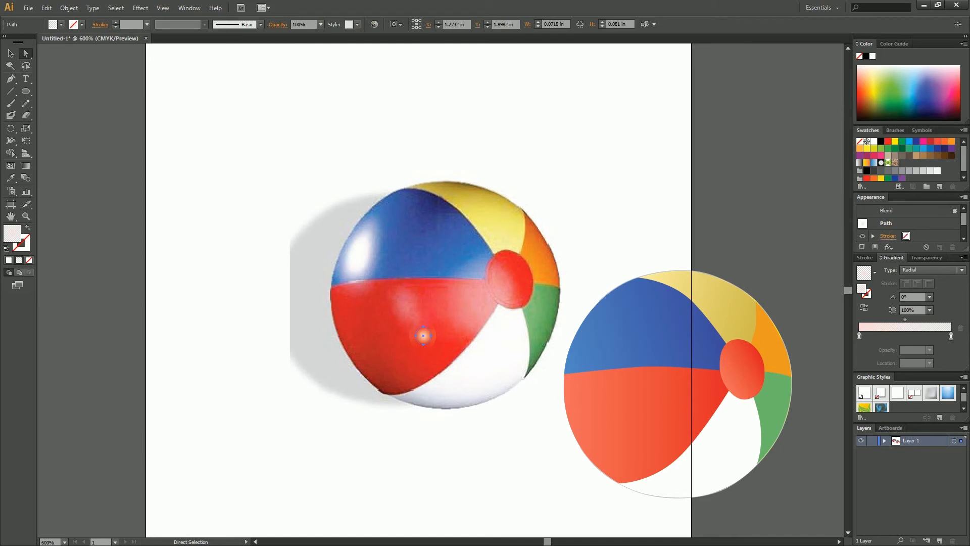
{"action": "double_click", "coordinate": [859, 334]}
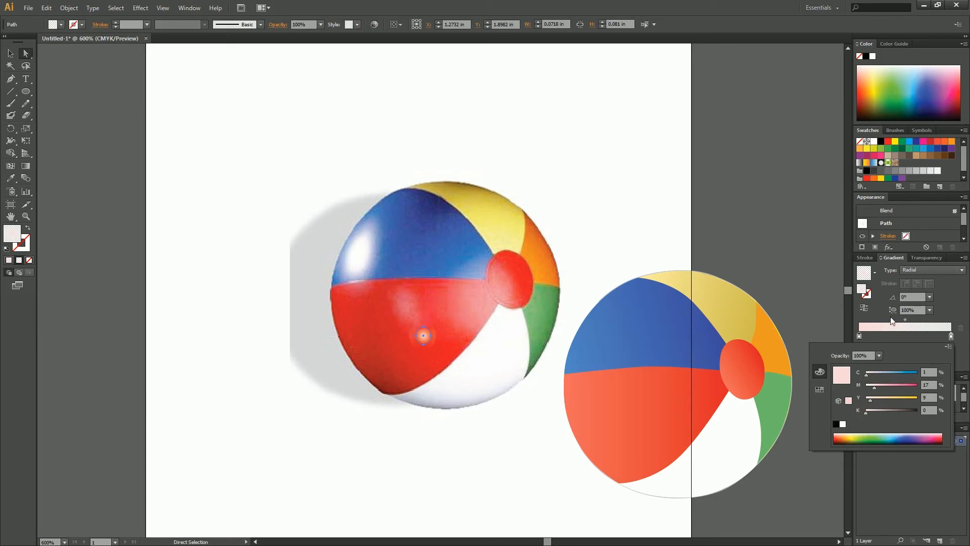
{"action": "left_click_drag", "start_coordinate": [960, 218], "coordinate": [960, 228]}
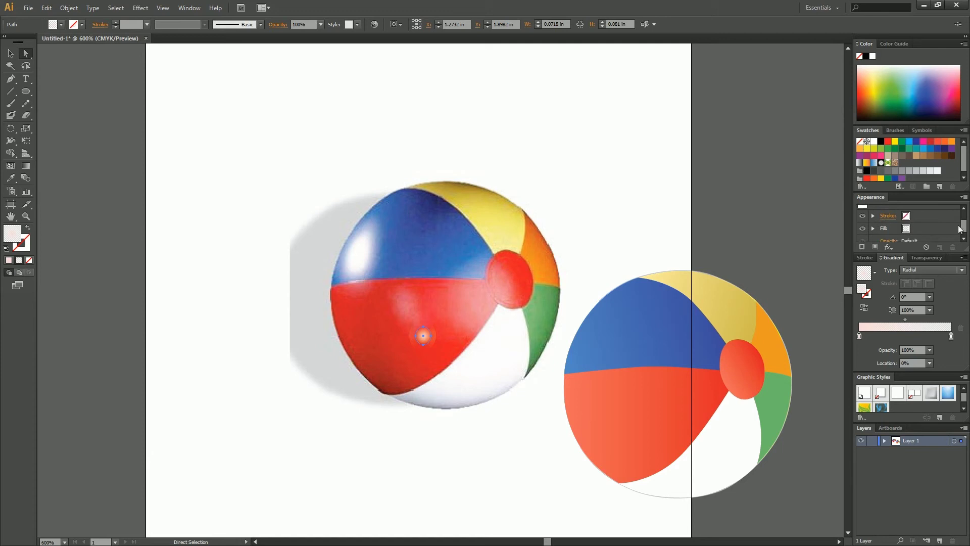
{"action": "left_click", "coordinate": [905, 229]}
{"action": "left_click", "coordinate": [905, 230]}
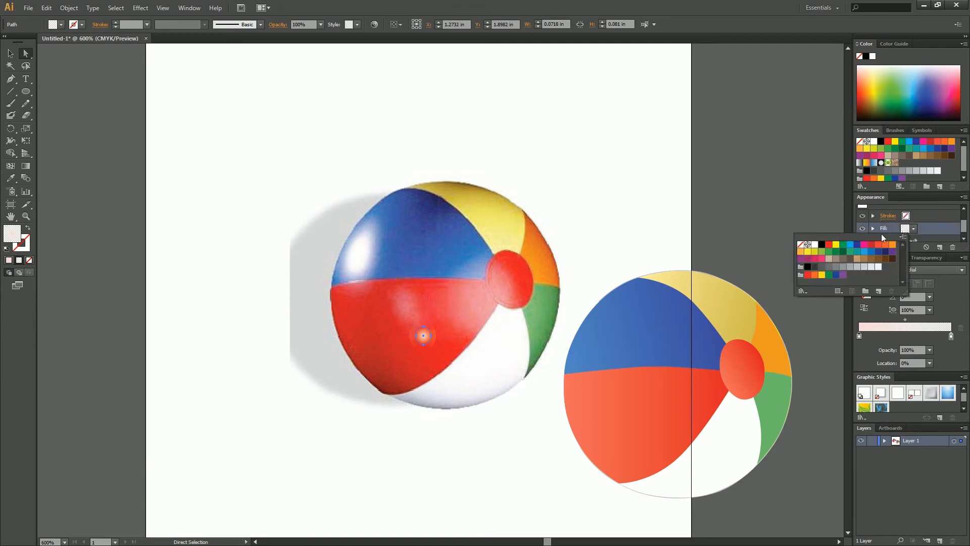
{"action": "left_click", "coordinate": [903, 238]}
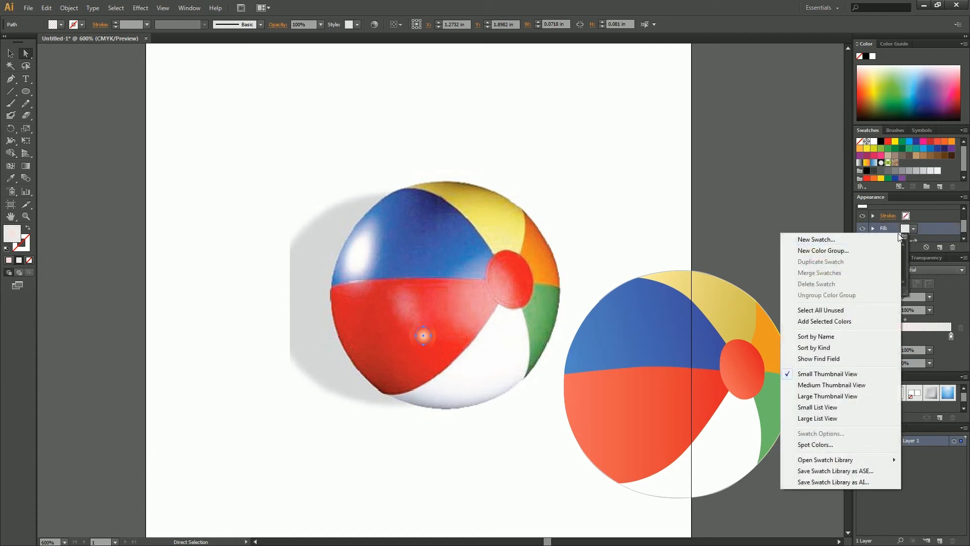
{"action": "left_click", "coordinate": [869, 238]}
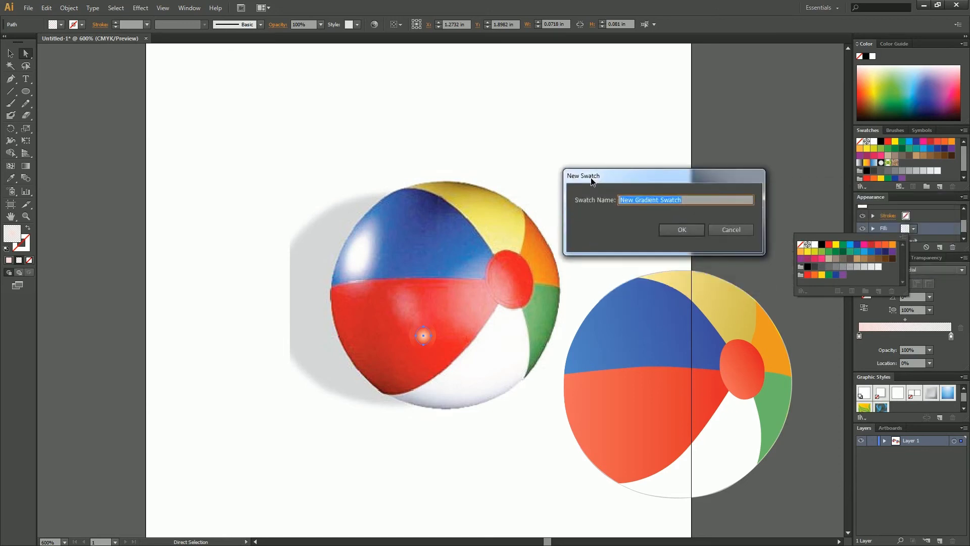
{"action": "left_click", "coordinate": [679, 226]}
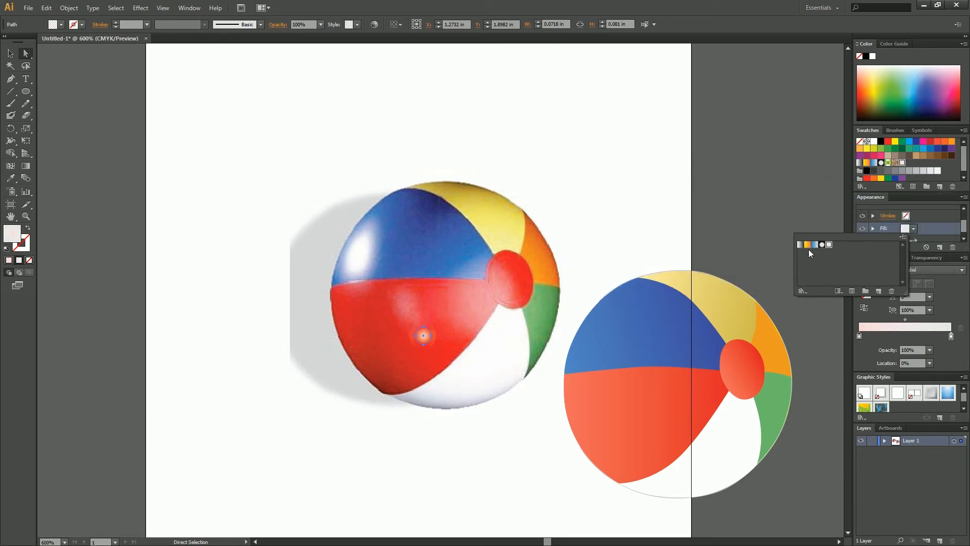
- Show all swatches and fill the blend's small ellipse with the light grey swatch C=0 M=0 Y=0 K=10
{"action": "left_click", "coordinate": [838, 292]}
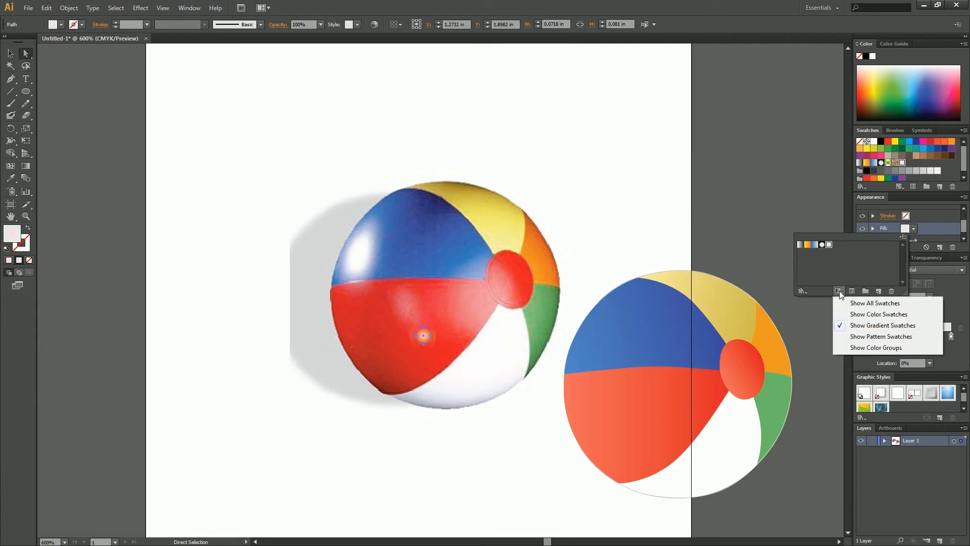
{"action": "left_click", "coordinate": [866, 303]}
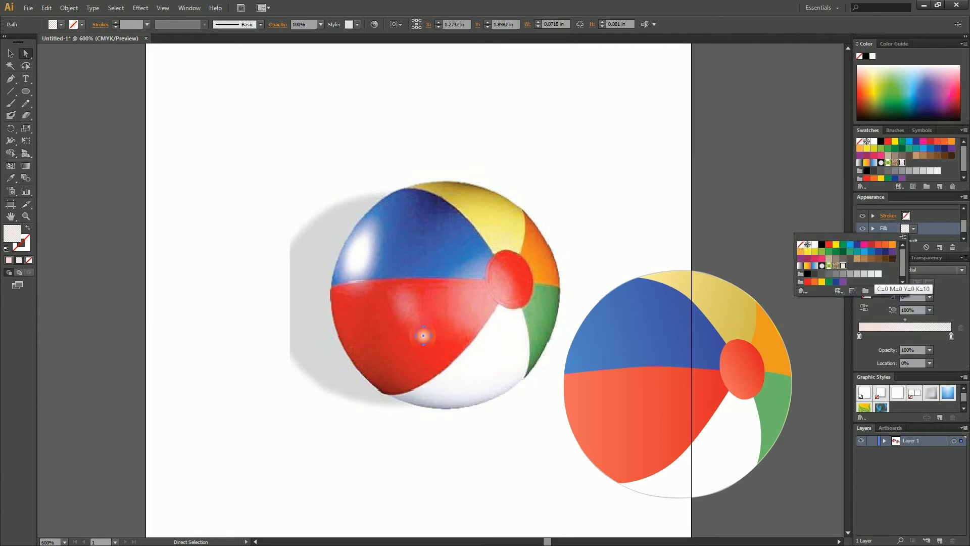
{"action": "left_click", "coordinate": [871, 274]}
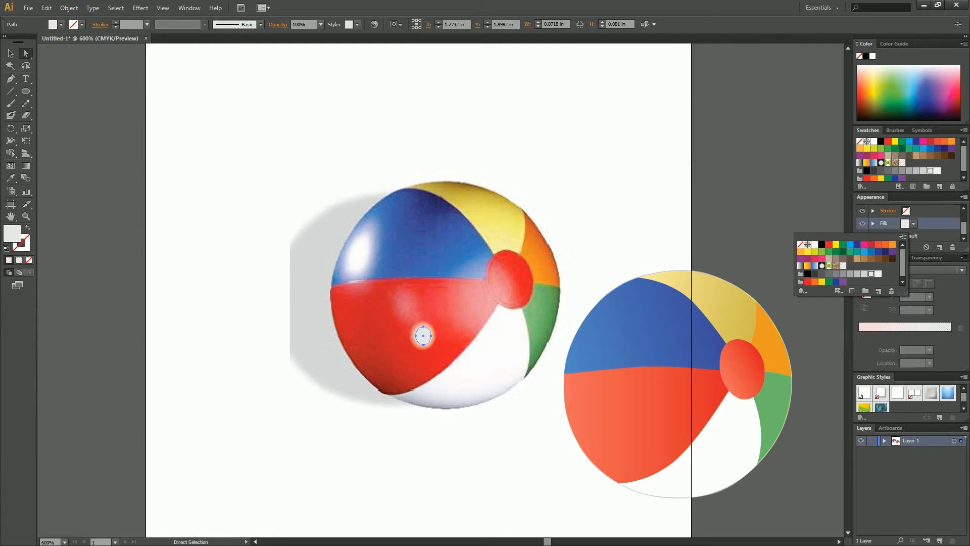
{"action": "left_click", "coordinate": [954, 294]}
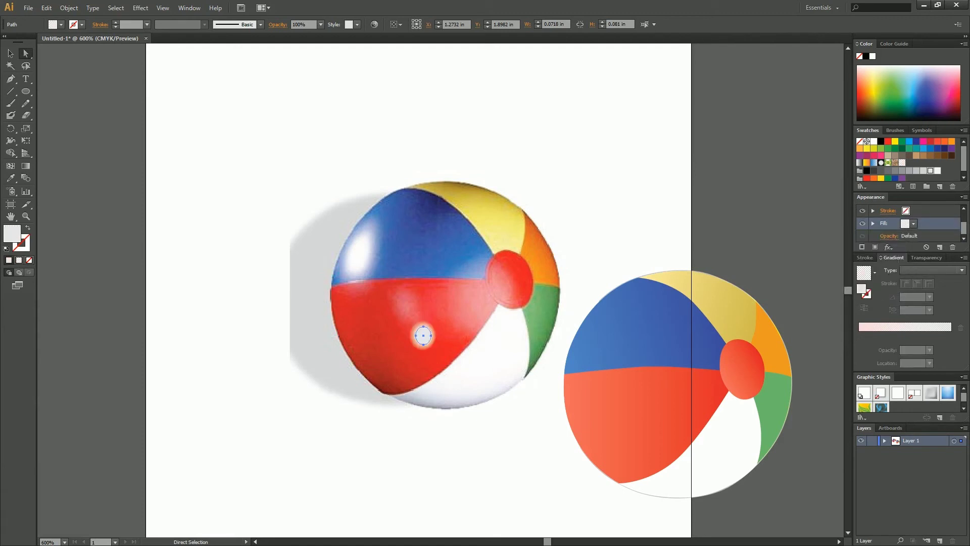
- Fill the blend's larger ellipse with the lightest grey swatch
{"action": "left_click", "coordinate": [433, 325]}
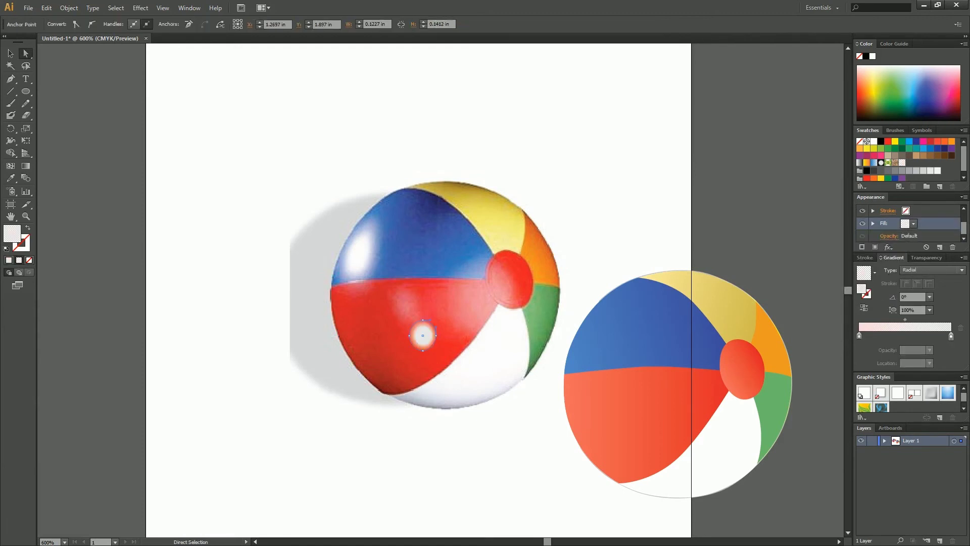
{"action": "left_click", "coordinate": [914, 223]}
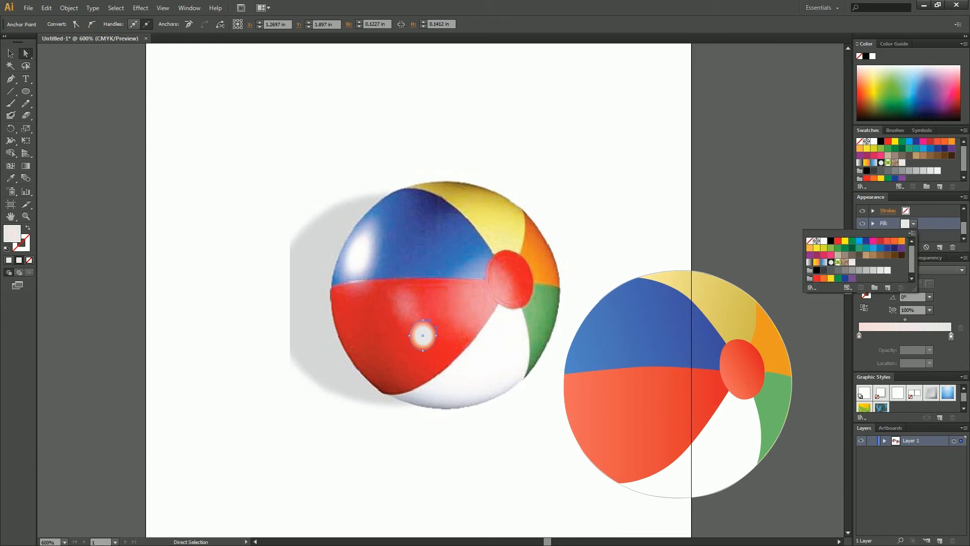
{"action": "left_click", "coordinate": [891, 271]}
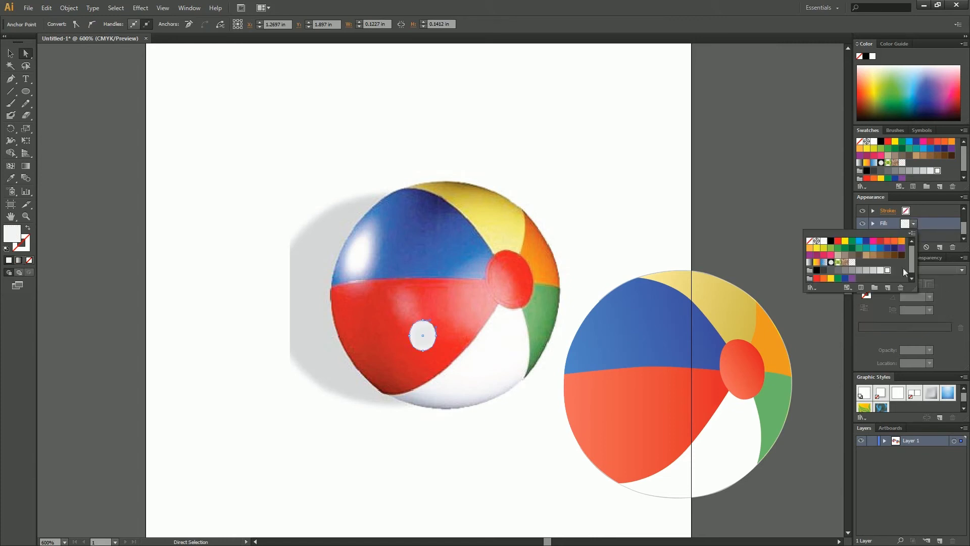
{"action": "key", "text": "Escape"}
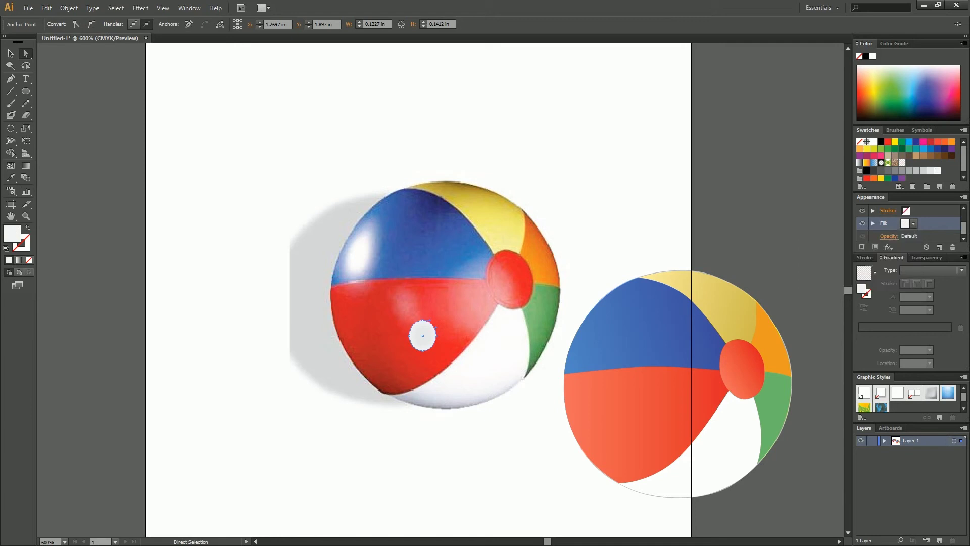
- Set the larger ellipse's opacity to 0%
{"action": "left_click", "coordinate": [423, 335]}
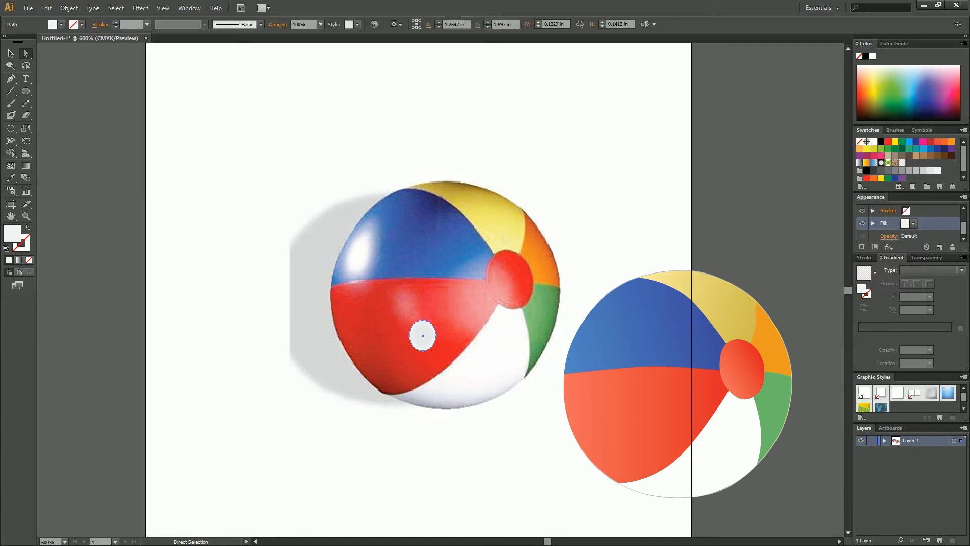
{"action": "left_click", "coordinate": [321, 24]}
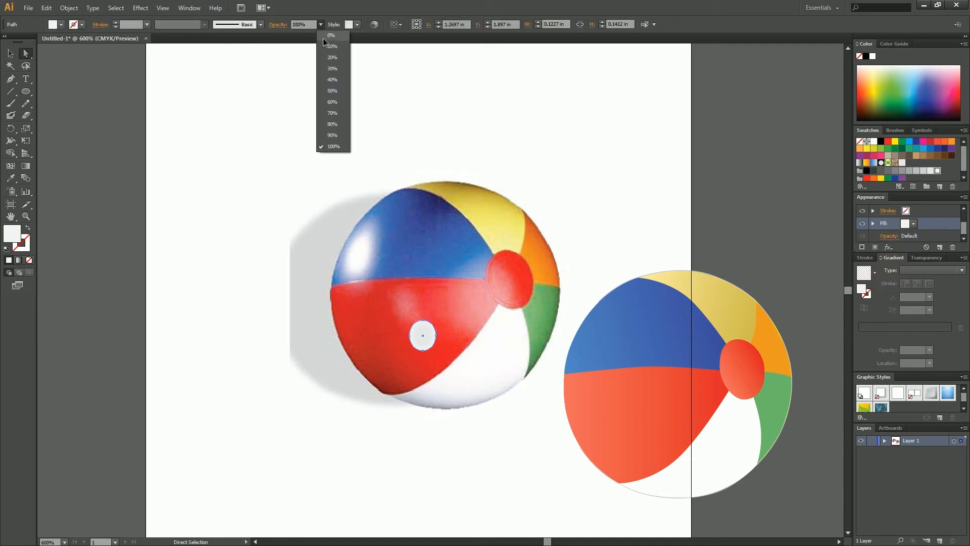
{"action": "left_click", "coordinate": [324, 39]}
{"action": "key", "text": "ctrl+shift+a"}
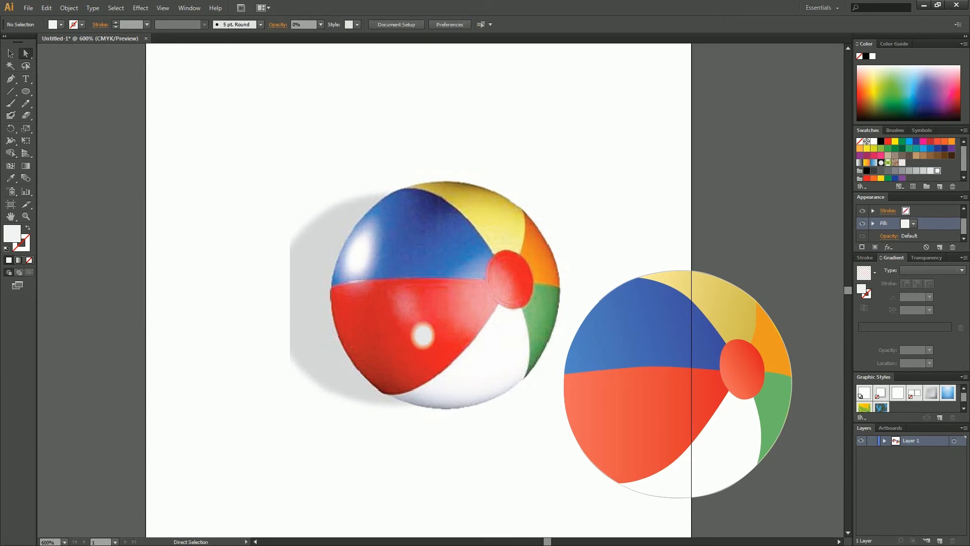
- Reshape the small inner ellipse into a narrower, taller oval of about 0.06 by 0.09 in
{"action": "left_click", "coordinate": [423, 335]}
{"action": "left_click", "coordinate": [423, 324]}
{"action": "left_click", "coordinate": [431, 334]}
{"action": "mouse_move", "coordinate": [431, 334]}
{"action": "left_mouse_down"}
{"action": "mouse_move", "coordinate": [416, 336]}
{"action": "mouse_move", "coordinate": [417, 324]}
{"action": "mouse_move", "coordinate": [423, 343]}
{"action": "left_mouse_up"}
{"action": "left_click", "coordinate": [423, 325]}
{"action": "left_click", "coordinate": [424, 348]}
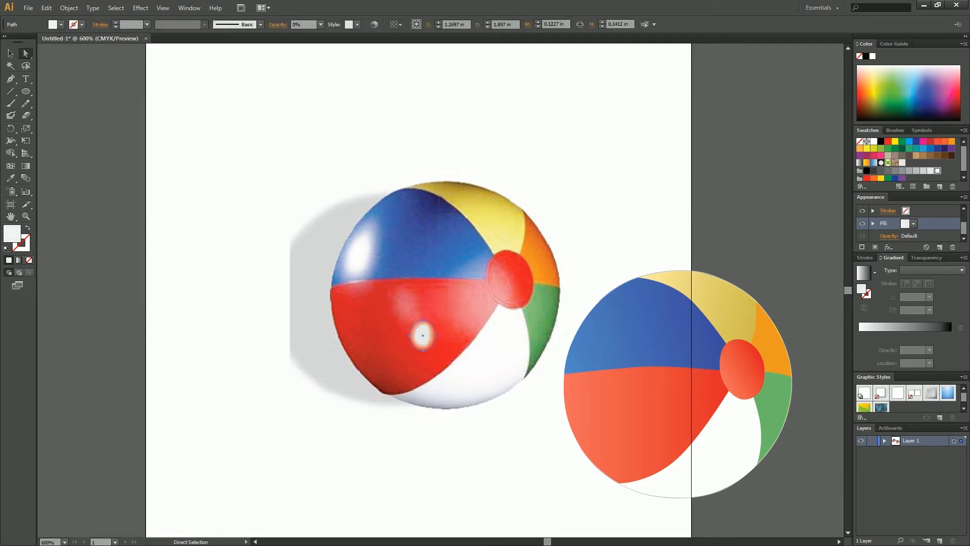
- Enlarge the outer ellipse to about 0.13 by 0.18 in and reapply the blend between the two ellipses
{"action": "key", "text": "v"}
{"action": "mouse_move", "coordinate": [436, 350]}
{"action": "left_mouse_down"}
{"action": "mouse_move", "coordinate": [443, 358]}
{"action": "mouse_move", "coordinate": [437, 339]}
{"action": "left_mouse_up"}
{"action": "key", "text": "Up"}
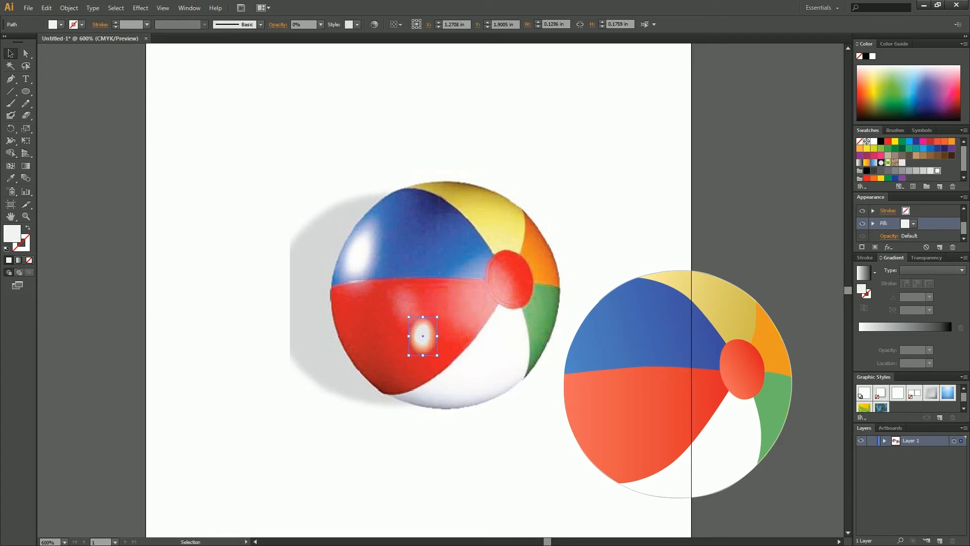
{"action": "key", "text": "ctrl+alt+b"}
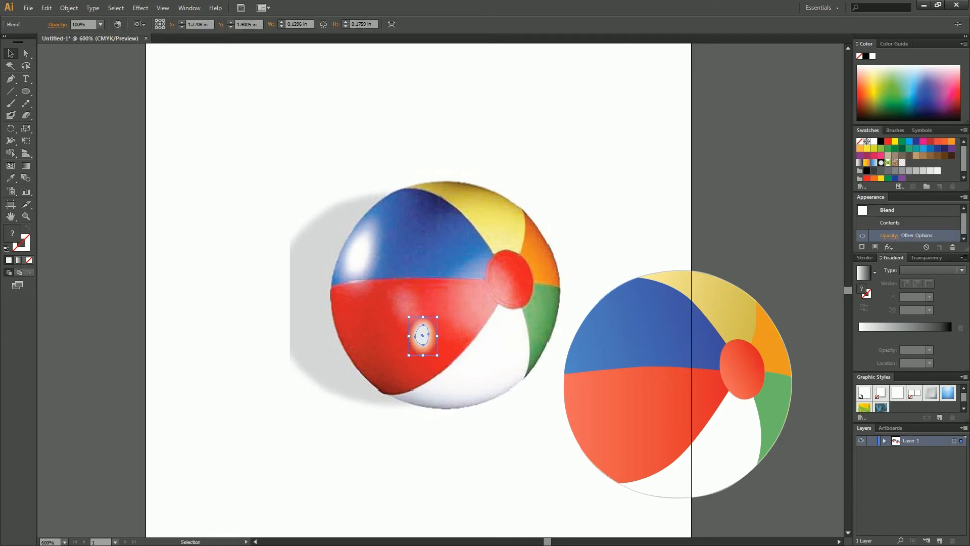
{"action": "key", "text": "ctrl+shift+a"}
{"action": "key", "text": "a"}
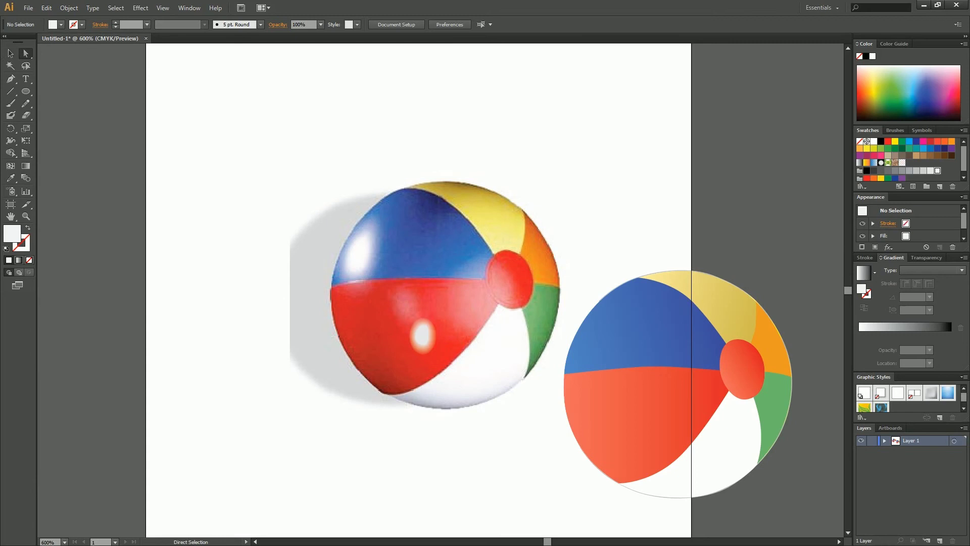
- Try 30% and 50% opacity on the blend's inner ellipse, finishing with 60%
{"action": "left_click", "coordinate": [422, 335]}
{"action": "left_click", "coordinate": [423, 335]}
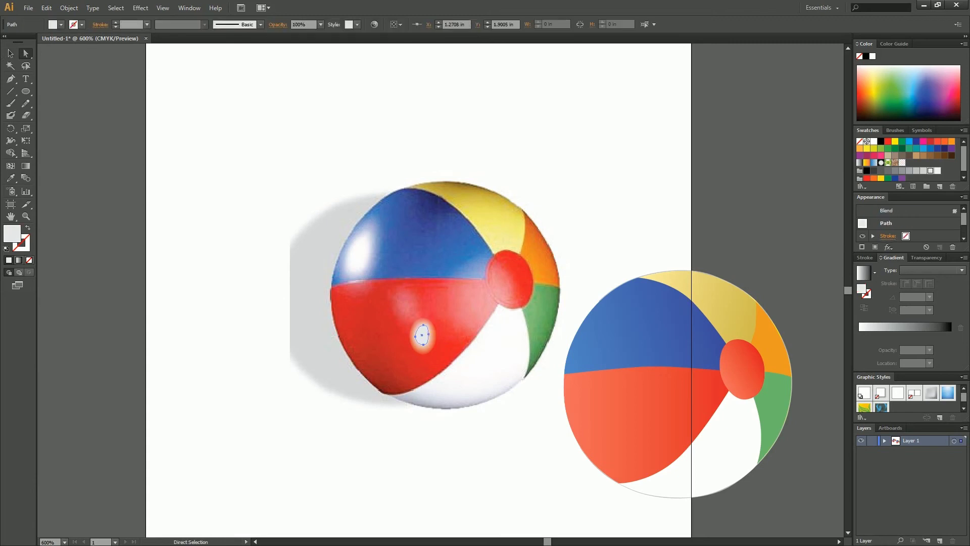
{"action": "left_click", "coordinate": [321, 24]}
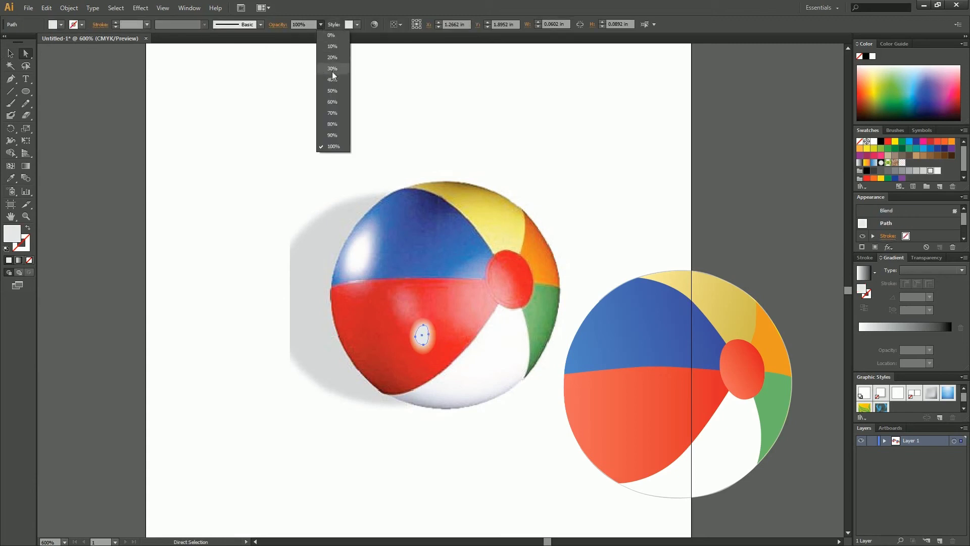
{"action": "left_click", "coordinate": [332, 69]}
{"action": "left_click", "coordinate": [321, 25]}
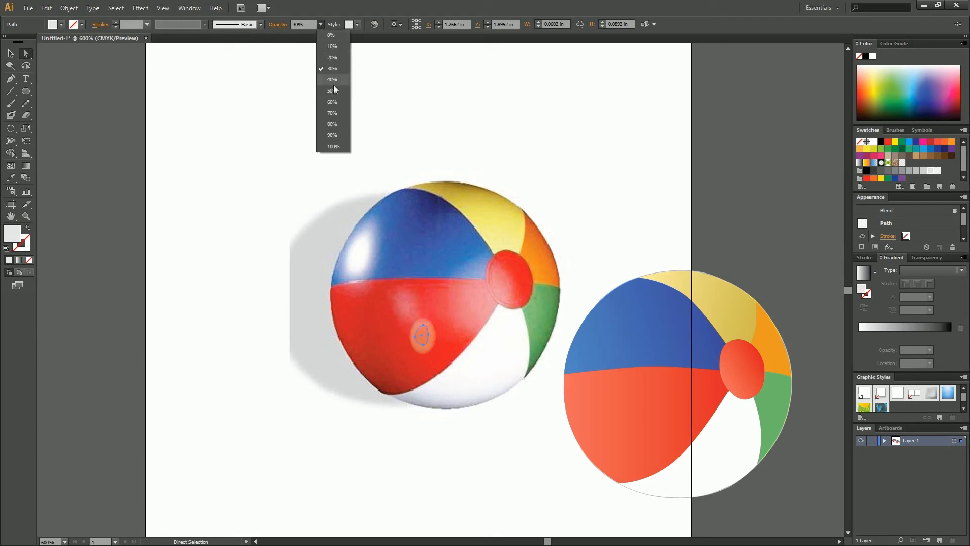
{"action": "left_click", "coordinate": [332, 91]}
{"action": "left_click", "coordinate": [320, 24]}
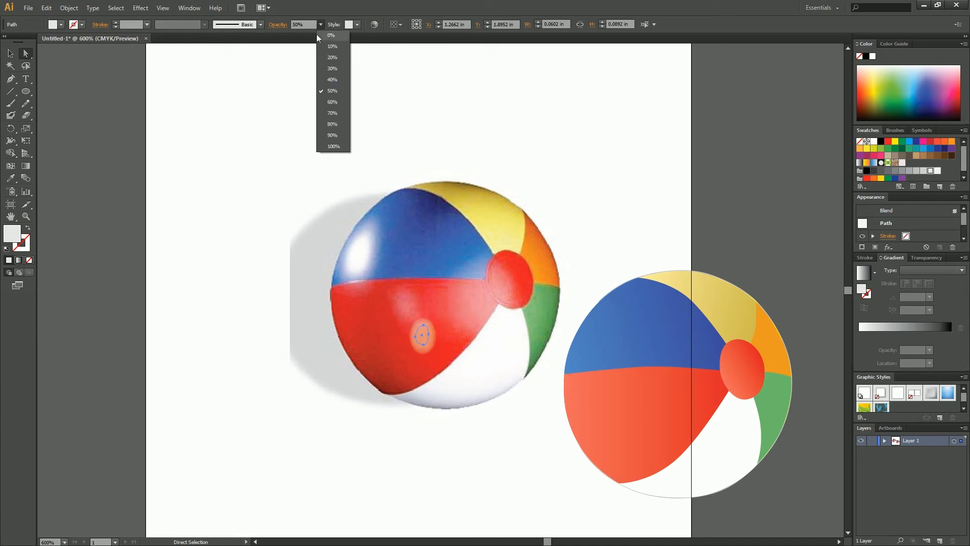
{"action": "left_click", "coordinate": [332, 102]}
{"action": "key", "text": "ctrl+shift+a"}
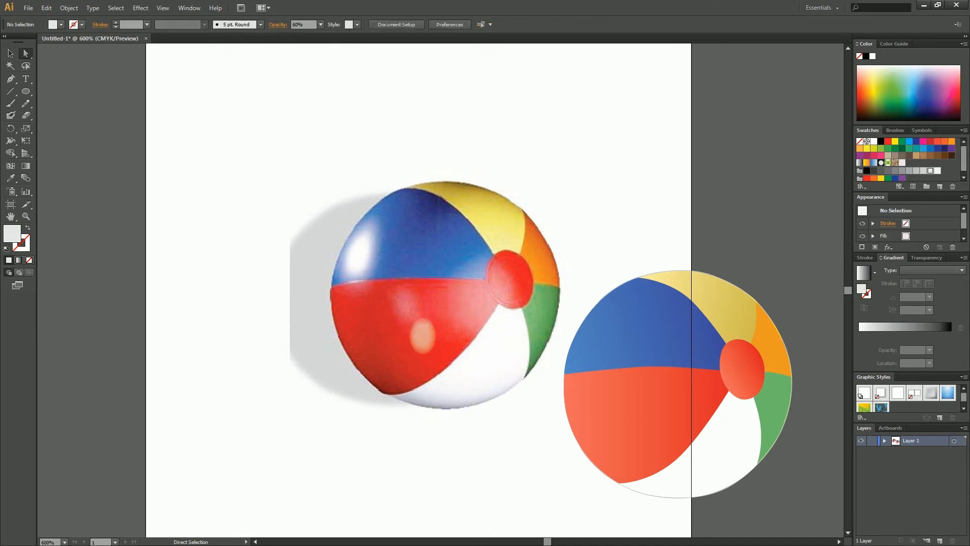
- Set the opacity of the reshaped blend's outer ellipse to 0%
{"action": "key", "text": "v"}
{"action": "key", "text": "a"}
{"action": "left_click", "coordinate": [423, 336]}
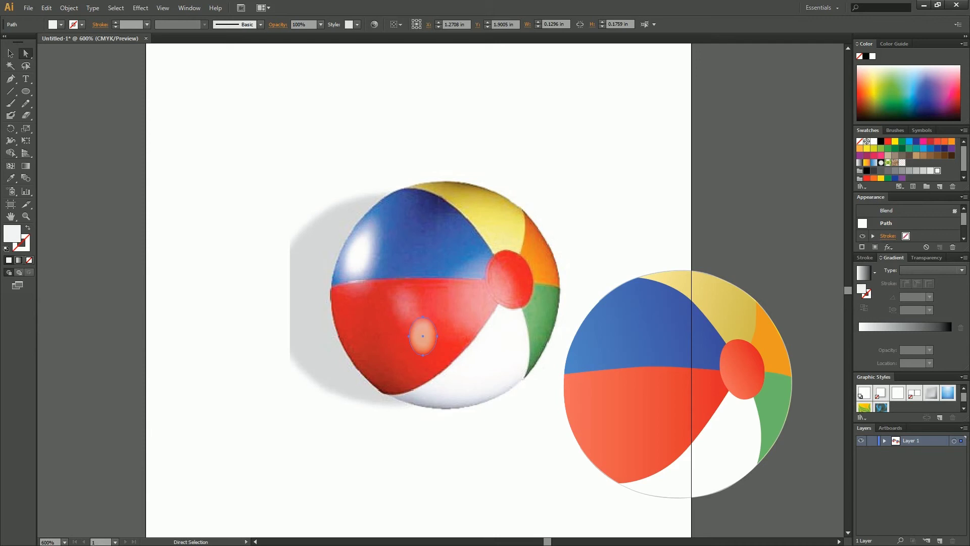
{"action": "left_click", "coordinate": [321, 25]}
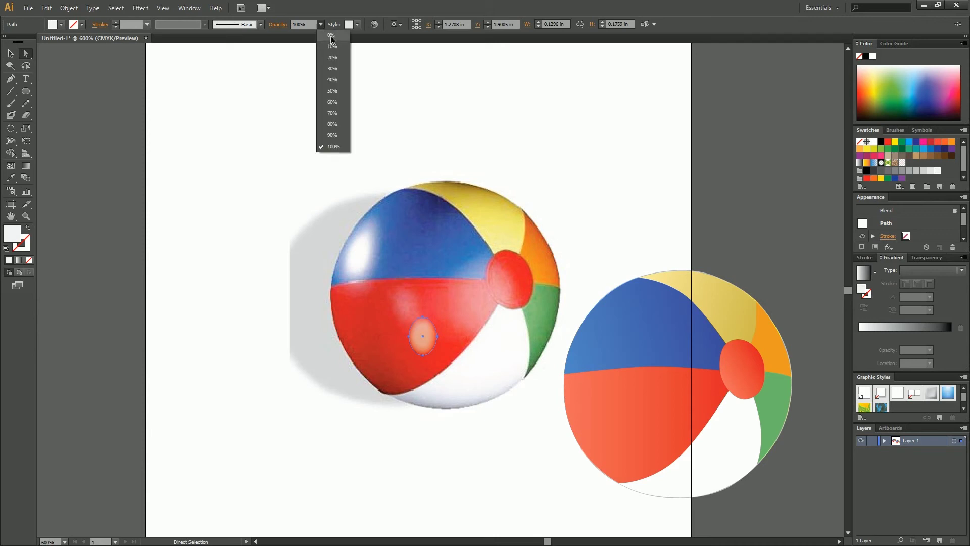
{"action": "left_click", "coordinate": [331, 37]}
{"action": "key", "text": "ctrl+shift+a"}
- Move the blend onto the reference highlight in the red panel's upper part and set its inner ellipse's opacity to 40%
{"action": "key", "text": "v"}
{"action": "left_click", "coordinate": [408, 309]}
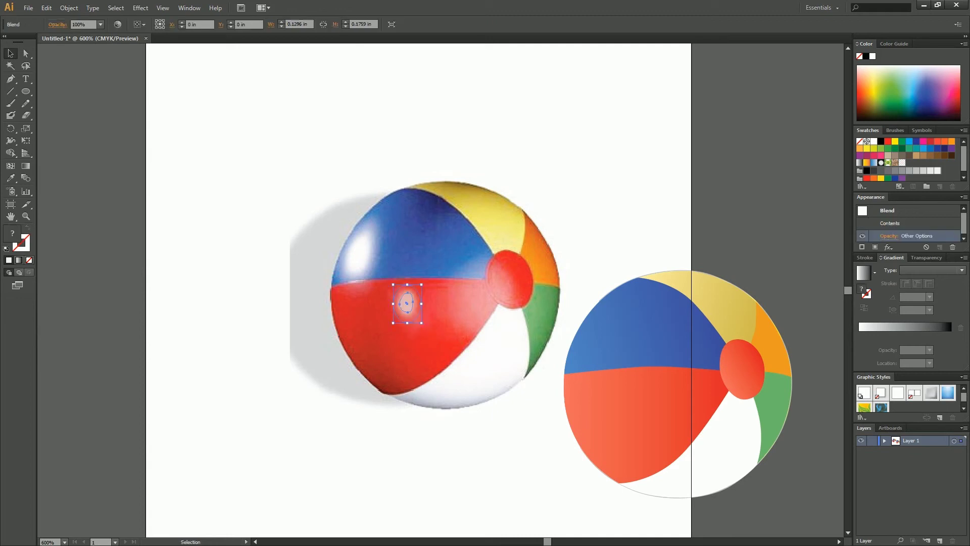
{"action": "key", "text": "a"}
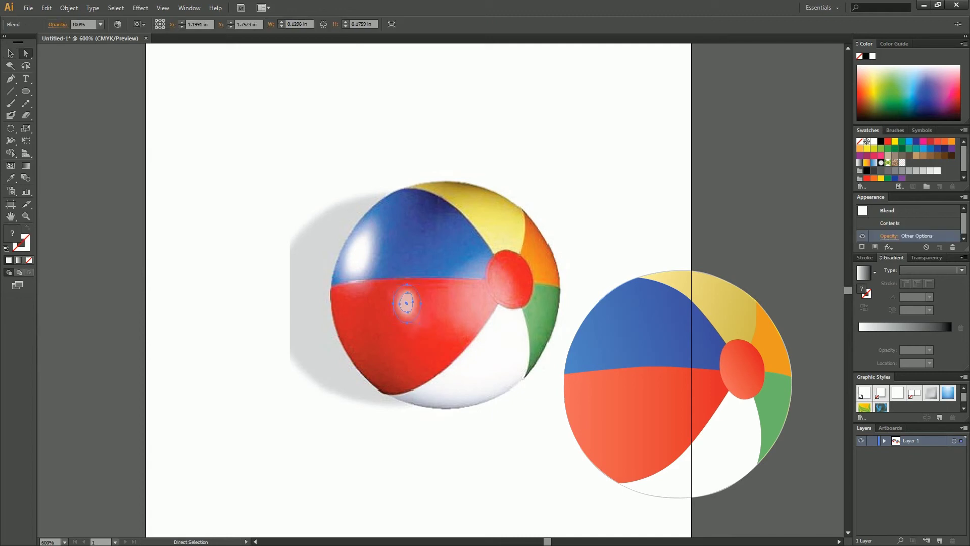
{"action": "left_click", "coordinate": [407, 303]}
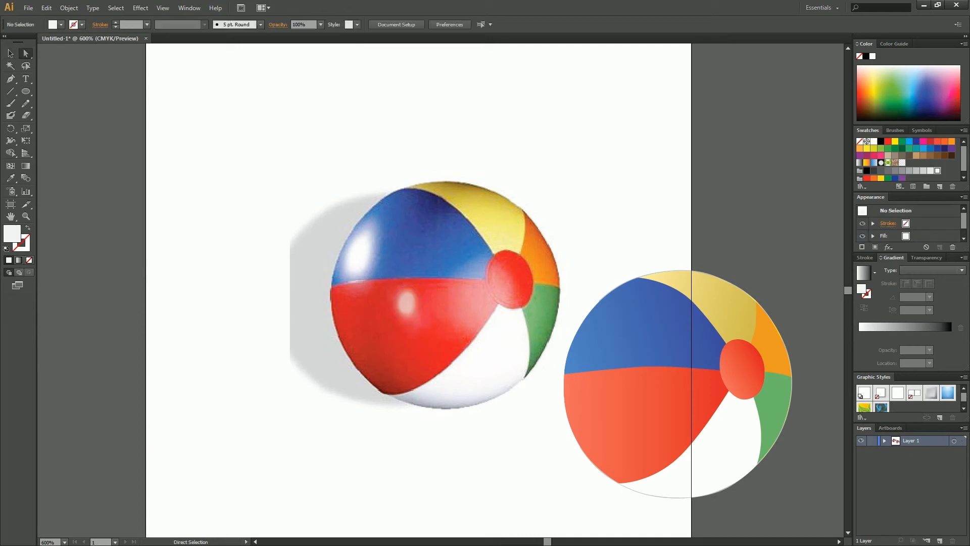
{"action": "left_click", "coordinate": [320, 25]}
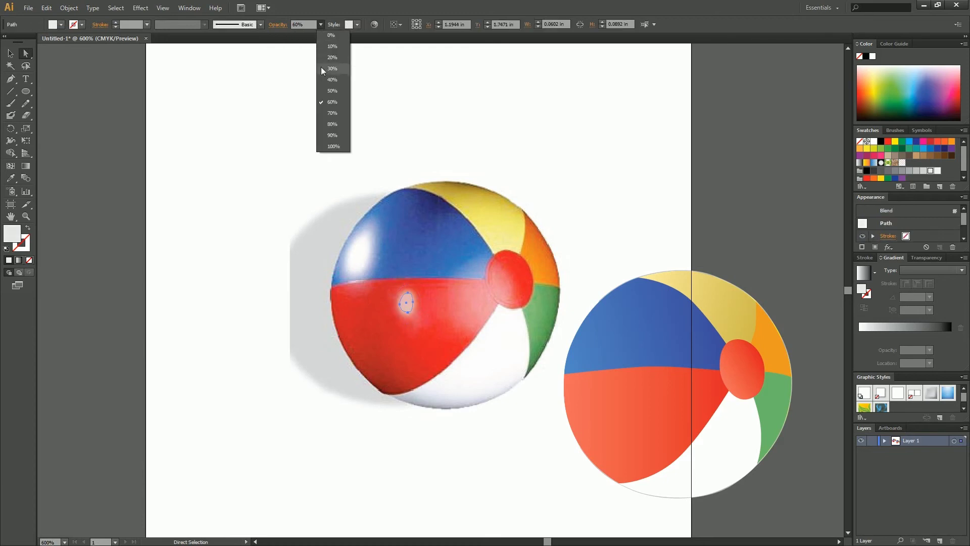
{"action": "left_click", "coordinate": [331, 90]}
{"action": "key", "text": "ctrl+shift+a"}
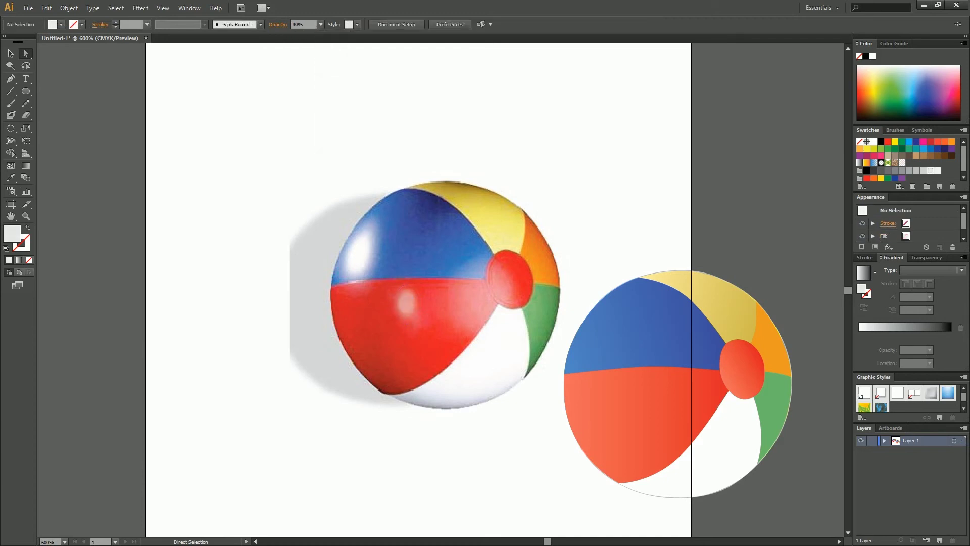
- Move the highlight blend onto the drawn ball's red panel, and place an enlarged, tilted copy about 0.16 by 0.30 in on the blue panel
{"action": "key", "text": "v"}
{"action": "left_click_drag", "start_coordinate": [407, 303], "coordinate": [639, 395]}
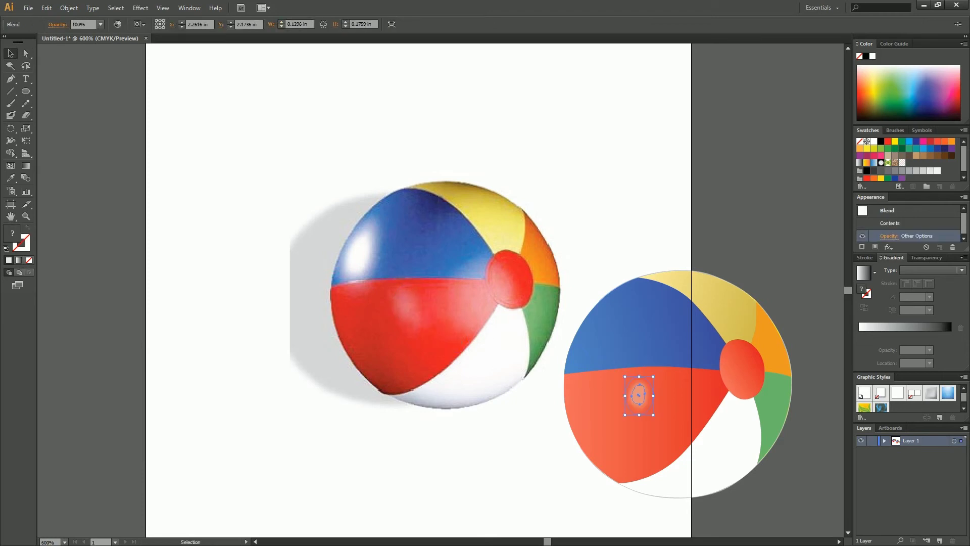
{"action": "left_click_drag", "start_coordinate": [639, 395], "coordinate": [586, 345], "text": "alt"}
{"action": "left_click_drag", "start_coordinate": [639, 395], "coordinate": [588, 353]}
{"action": "mouse_move", "coordinate": [566, 390]}
{"action": "left_mouse_down"}
{"action": "mouse_move", "coordinate": [581, 378]}
{"action": "mouse_move", "coordinate": [570, 375]}
{"action": "left_mouse_up"}
- Try 70% and 80% opacity on the inner ellipse of the blue panel's highlight, finishing with 100%
{"action": "key", "text": "a"}
{"action": "key", "text": "ctrl+shift+a"}
{"action": "left_click", "coordinate": [593, 346]}
{"action": "left_click", "coordinate": [321, 24]}
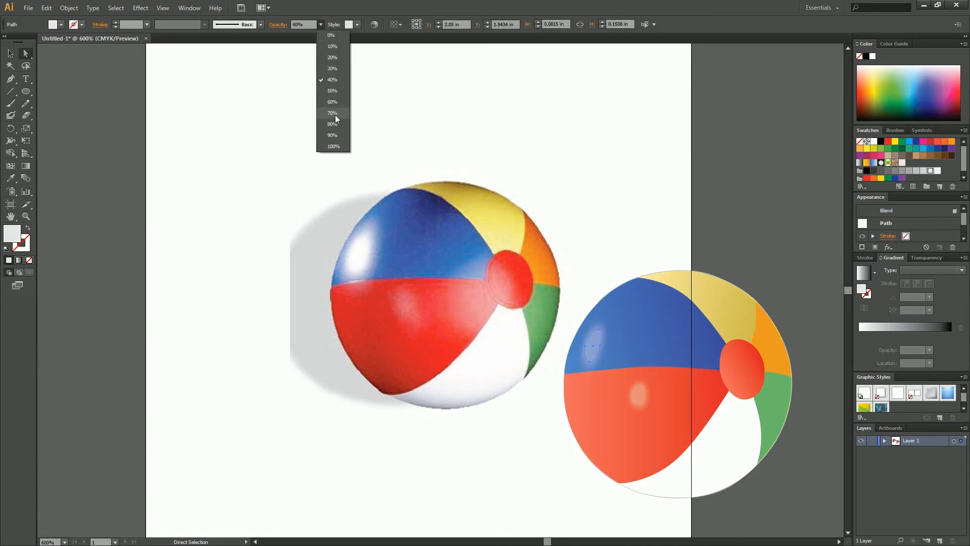
{"action": "left_click", "coordinate": [335, 114]}
{"action": "left_click", "coordinate": [321, 24]}
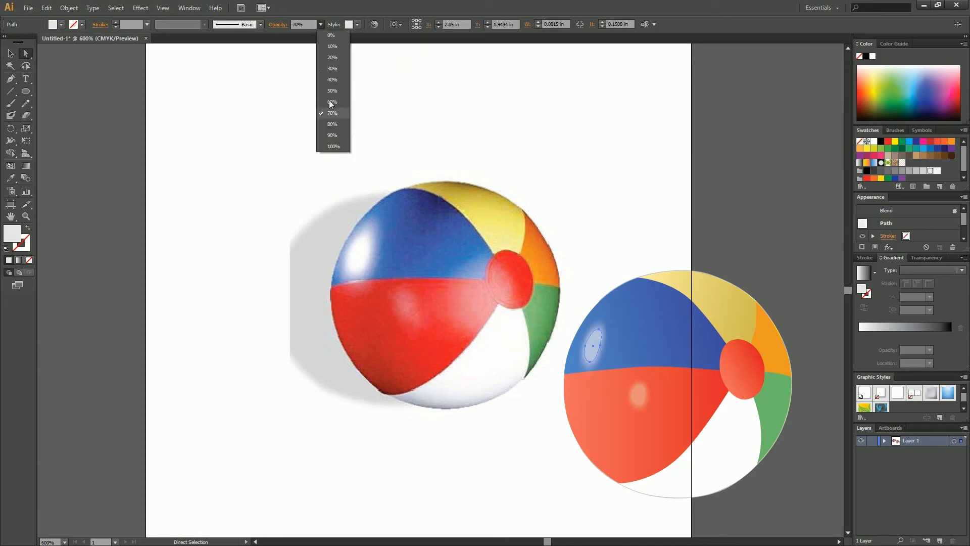
{"action": "left_click", "coordinate": [338, 128]}
{"action": "left_click", "coordinate": [320, 24]}
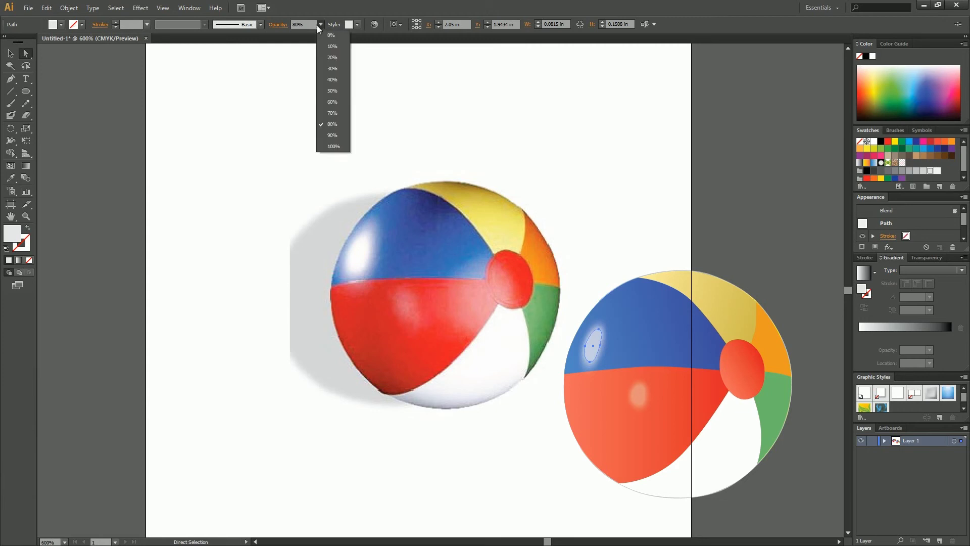
{"action": "left_click", "coordinate": [336, 146]}
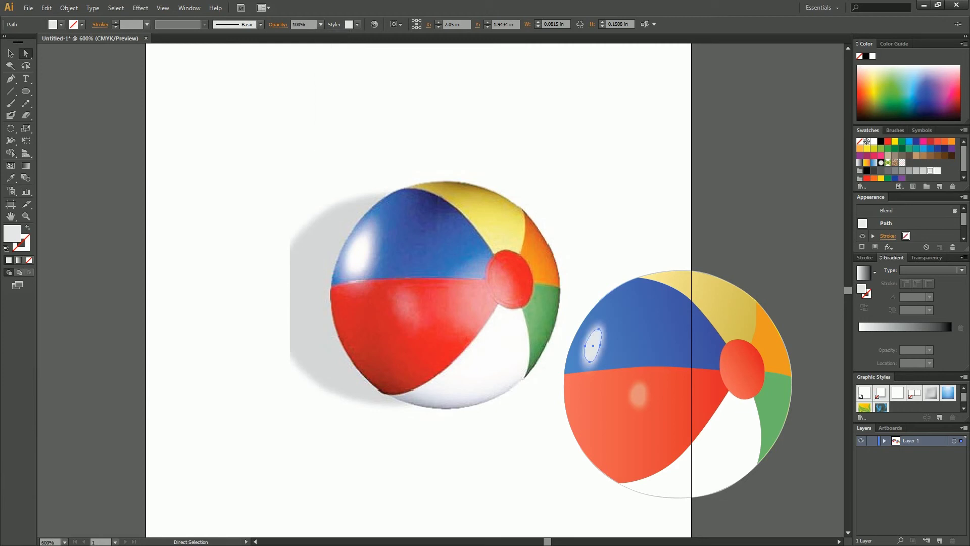
{"action": "key", "text": "ctrl+shift+a"}
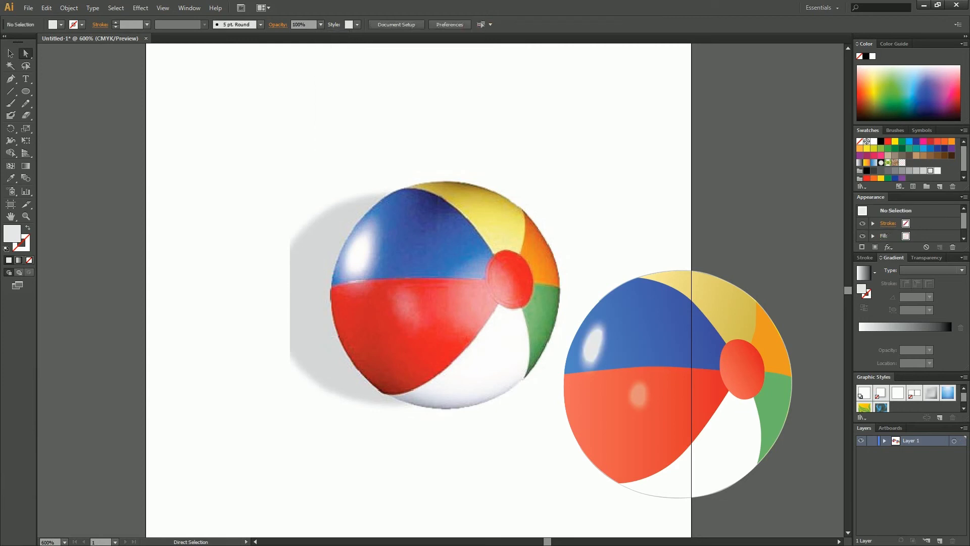
- Reshape the outer ellipse of the blue panel's highlight by shifting its upper and lower anchor points slightly
{"action": "key", "text": "v"}
{"action": "left_click", "coordinate": [593, 346]}
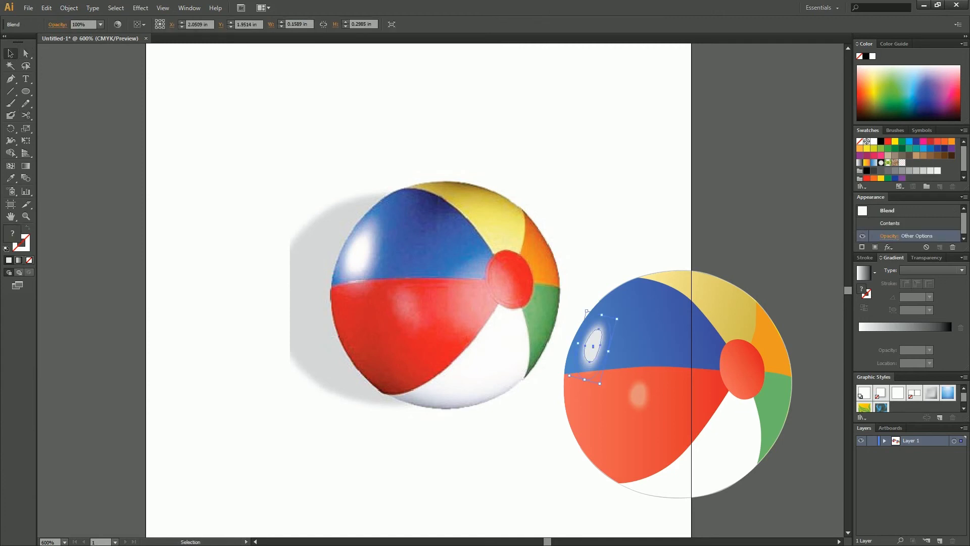
{"action": "key", "text": "a"}
{"action": "left_click_drag", "start_coordinate": [604, 312], "coordinate": [610, 312]}
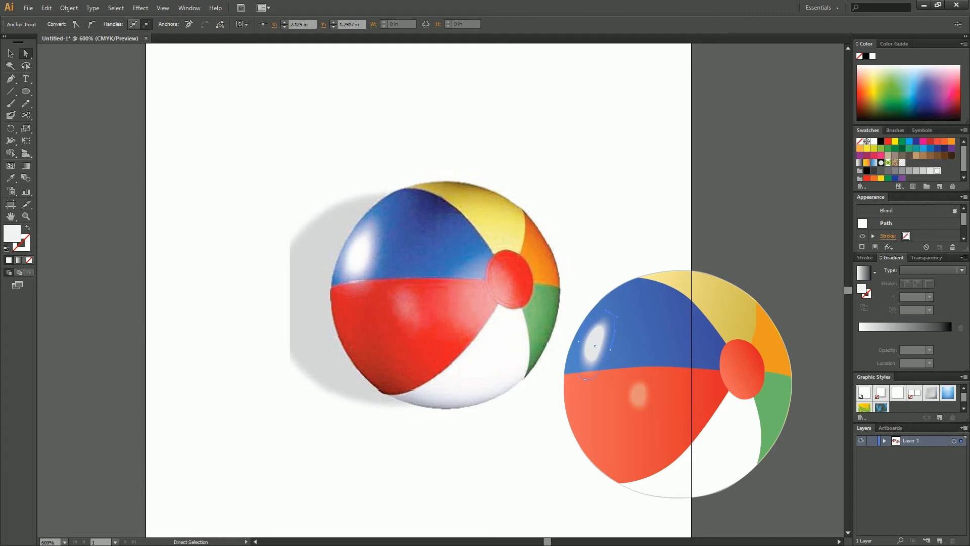
{"action": "left_click_drag", "start_coordinate": [585, 380], "coordinate": [586, 377]}
{"action": "left_click", "coordinate": [675, 457]}
- Set the Blend tool's spacing to 15 specified steps with the blue panel highlight's inner ellipse selected
{"action": "left_click", "coordinate": [594, 345]}
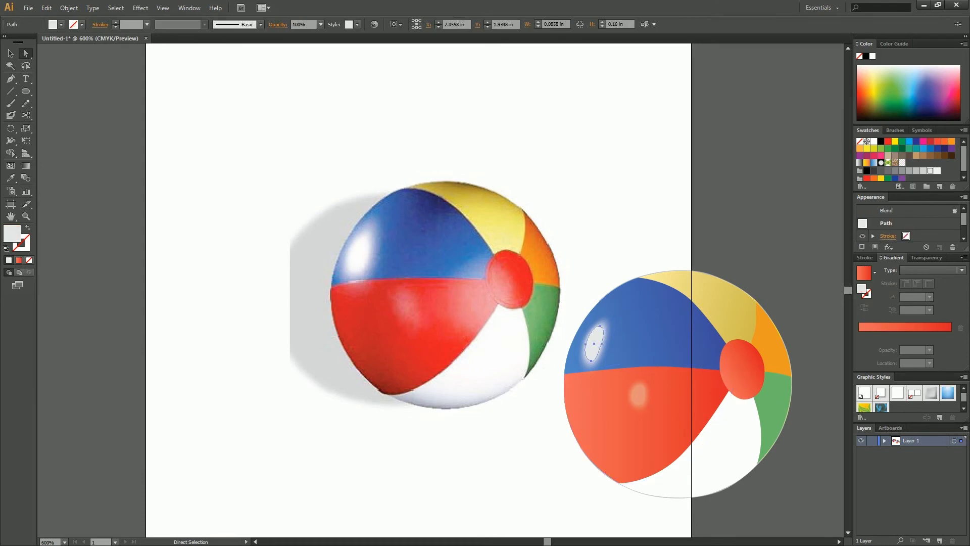
{"action": "left_click", "coordinate": [608, 338]}
{"action": "left_click", "coordinate": [585, 377]}
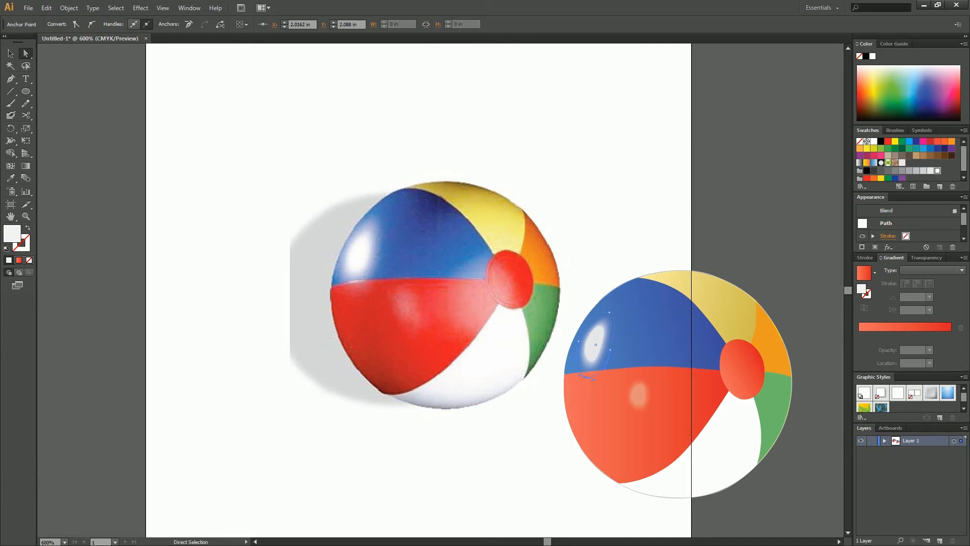
{"action": "left_click", "coordinate": [594, 346]}
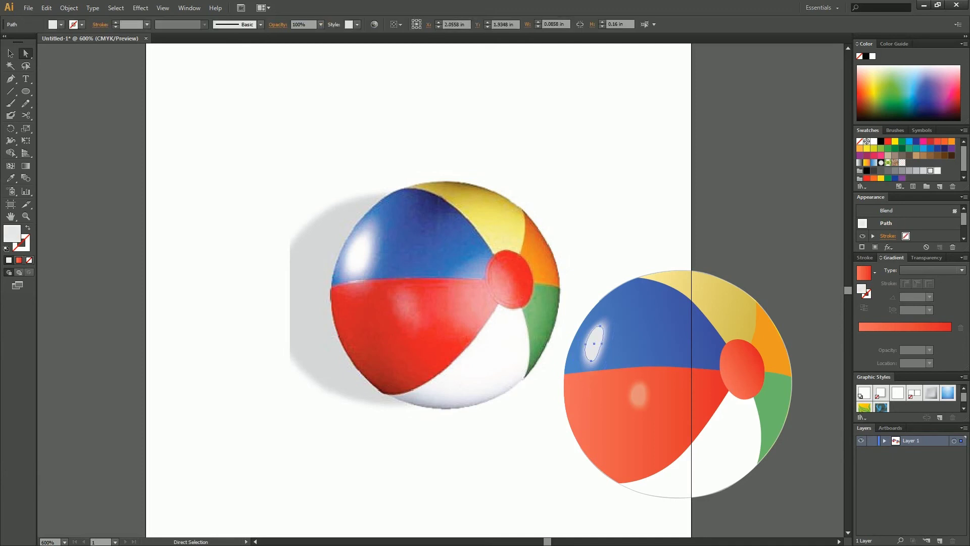
{"action": "left_click", "coordinate": [28, 174]}
{"action": "double_click", "coordinate": [28, 177]}
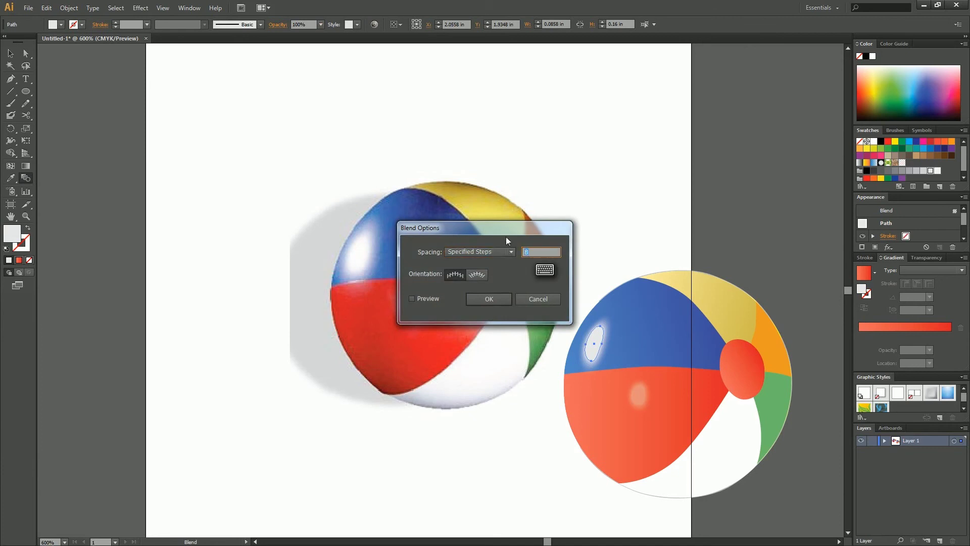
{"action": "type", "text": "15"}
{"action": "left_click", "coordinate": [489, 299]}
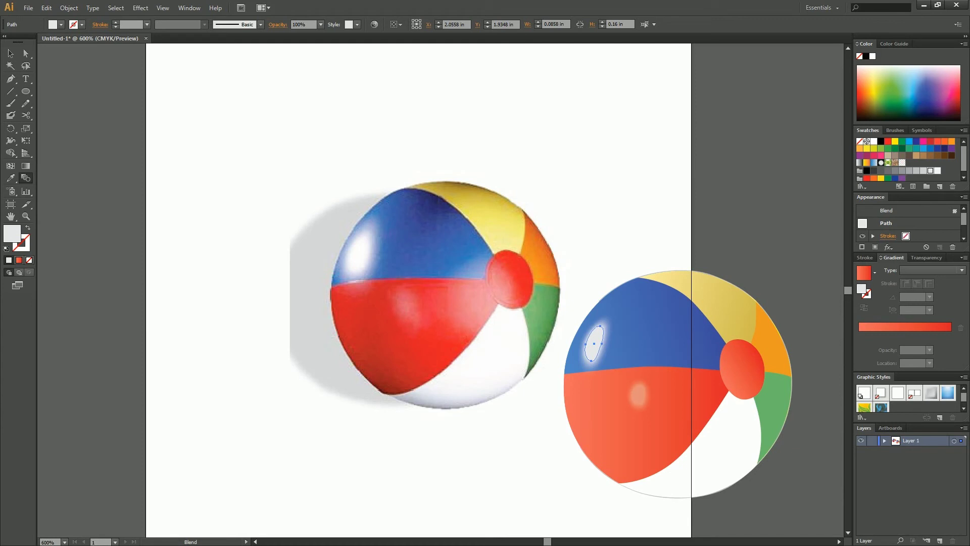
{"action": "key", "text": "v"}
{"action": "key", "text": "ctrl+shift+a"}
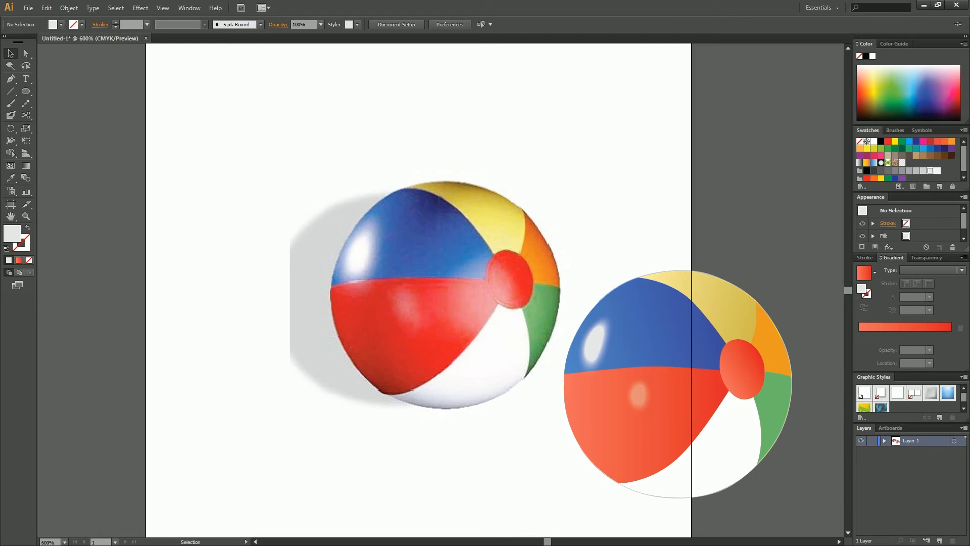
- Set the opacity of the blue panel highlight's inner ellipse to 90%
{"action": "left_click", "coordinate": [595, 344]}
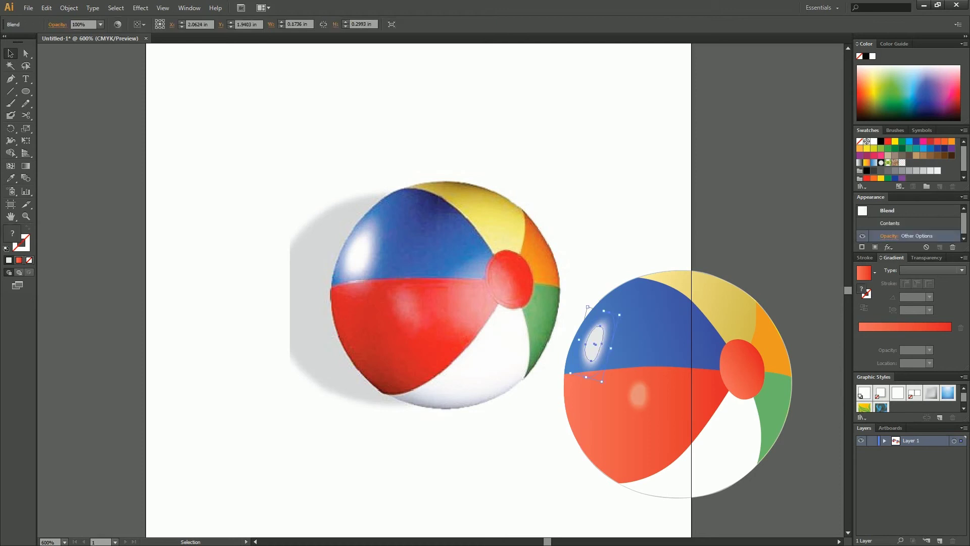
{"action": "key", "text": "a"}
{"action": "key", "text": "ctrl+shift+a"}
{"action": "left_click", "coordinate": [594, 344]}
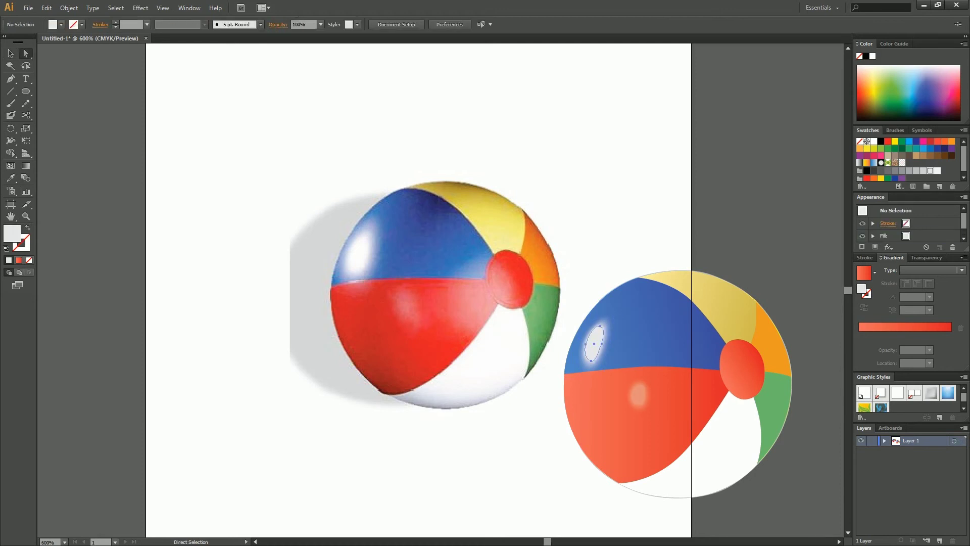
{"action": "left_click", "coordinate": [320, 25]}
{"action": "left_click", "coordinate": [330, 43]}
{"action": "key", "text": "ctrl+shift+a"}
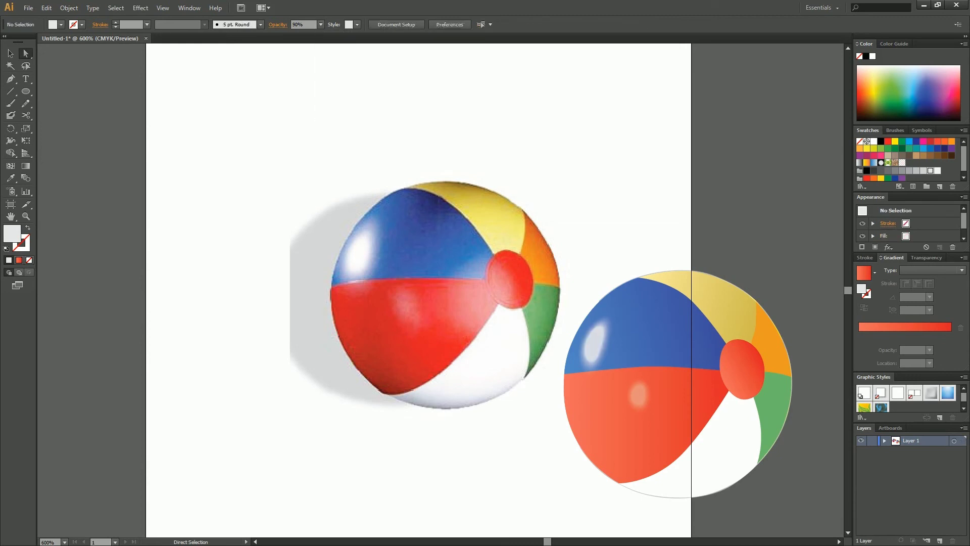
- Duplicate the red panel's highlight beside the ball's red cap and enlarge the copy to about 0.30 by 0.40 in
{"action": "key", "text": "v"}
{"action": "left_click_drag", "start_coordinate": [638, 395], "coordinate": [706, 384]}
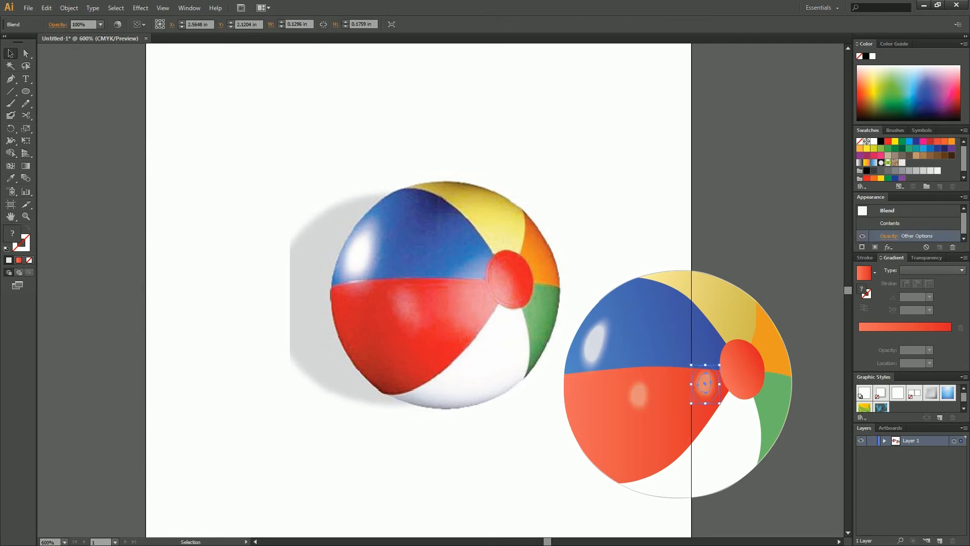
{"action": "left_click_drag", "start_coordinate": [692, 403], "coordinate": [656, 452]}
{"action": "left_click_drag", "start_coordinate": [686, 407], "coordinate": [713, 379]}
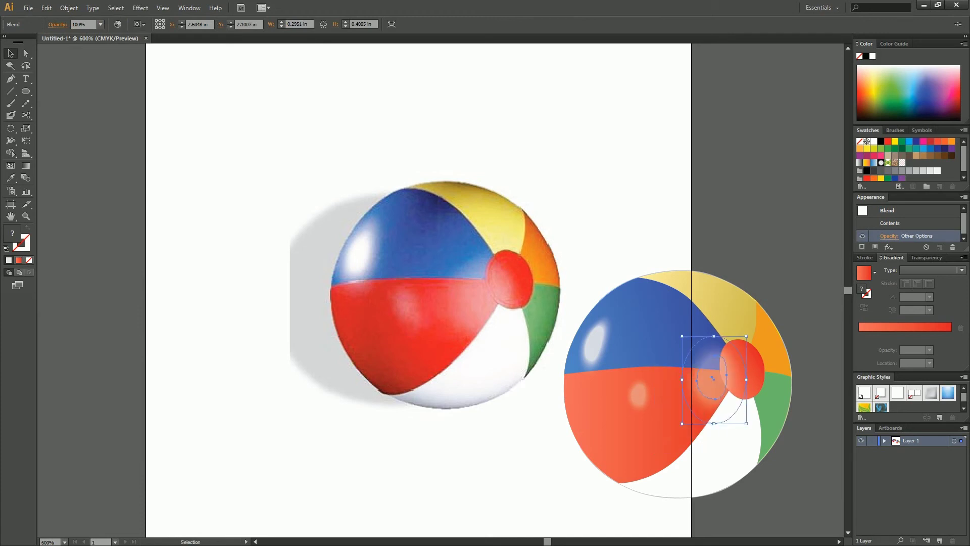
{"action": "left_click", "coordinate": [659, 223]}
- Set the opacity of the large cap highlight's outer ellipse to 20%
{"action": "key", "text": "a"}
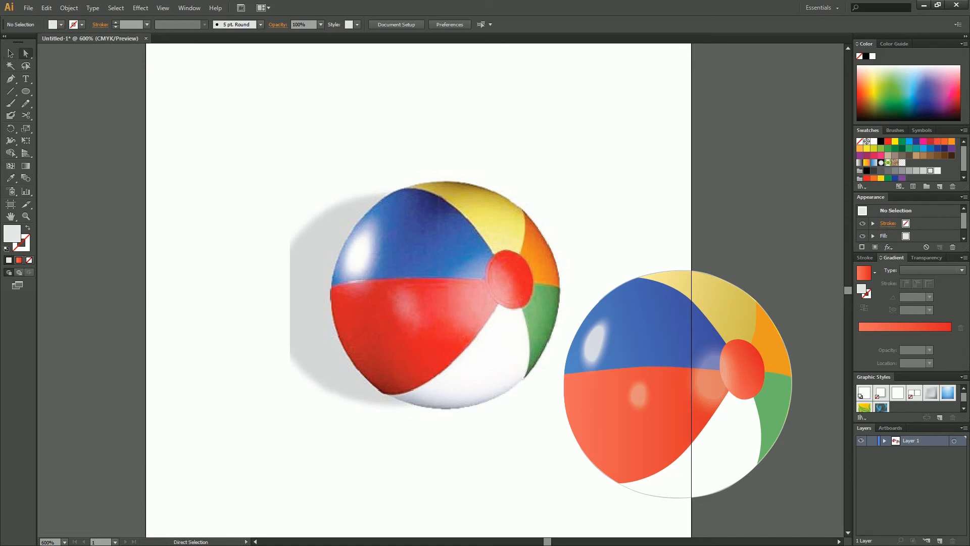
{"action": "left_click", "coordinate": [713, 379]}
{"action": "left_click", "coordinate": [725, 409]}
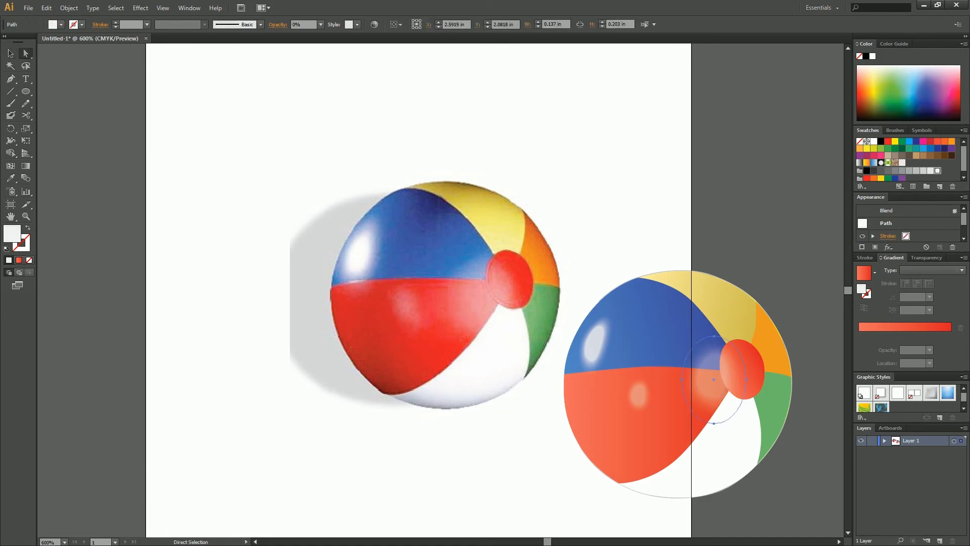
{"action": "left_click", "coordinate": [320, 24]}
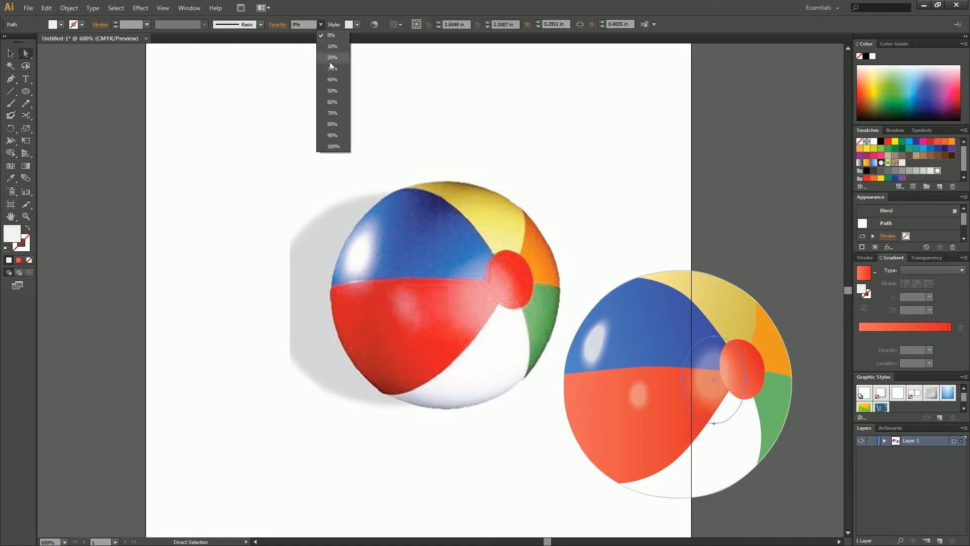
{"action": "left_click", "coordinate": [332, 57]}
{"action": "key", "text": "ctrl+shift+a"}
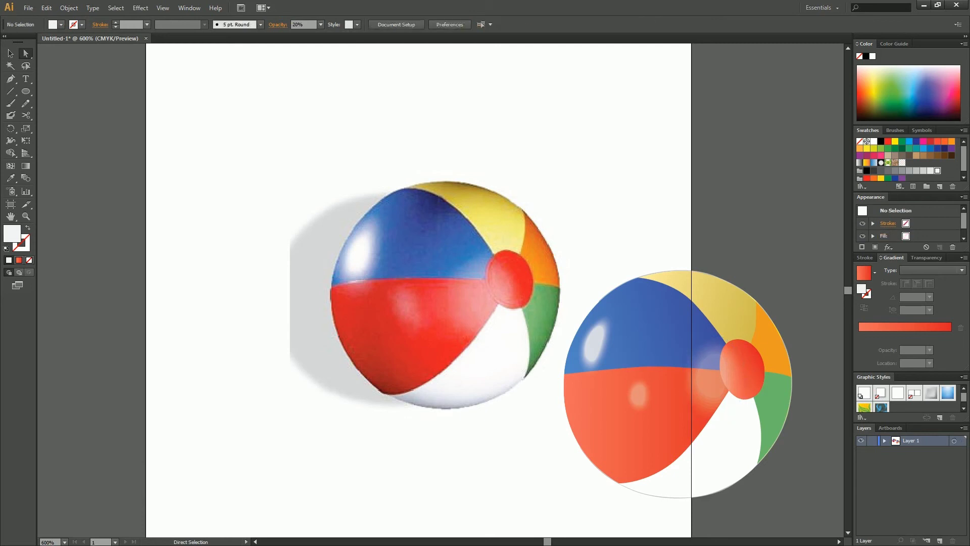
- Nudge the large cap highlight, isolate its blend, and set the blend spacing to 20 specified steps
{"action": "left_click", "coordinate": [26, 178]}
{"action": "key", "text": "v"}
{"action": "left_click", "coordinate": [712, 377]}
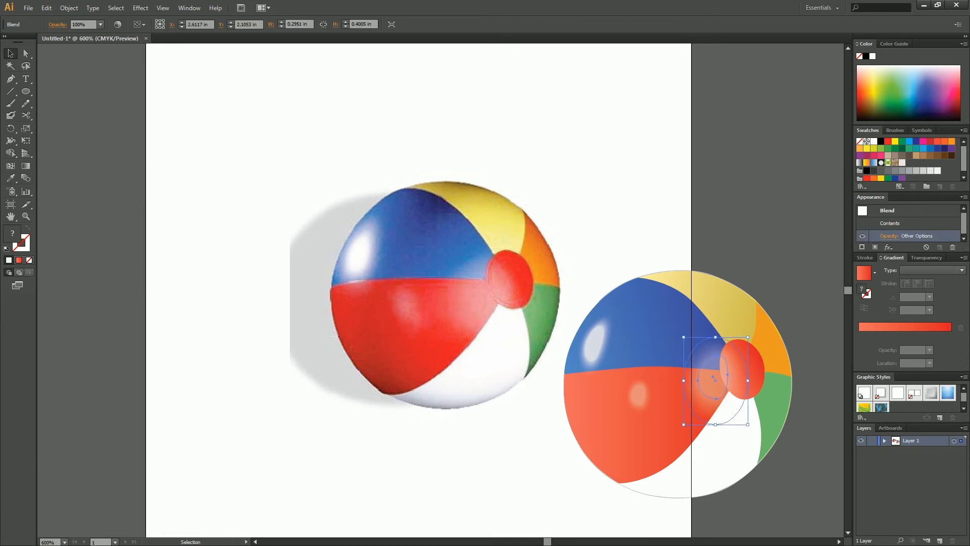
{"action": "left_click_drag", "start_coordinate": [713, 376], "coordinate": [711, 375]}
{"action": "double_click", "coordinate": [711, 374]}
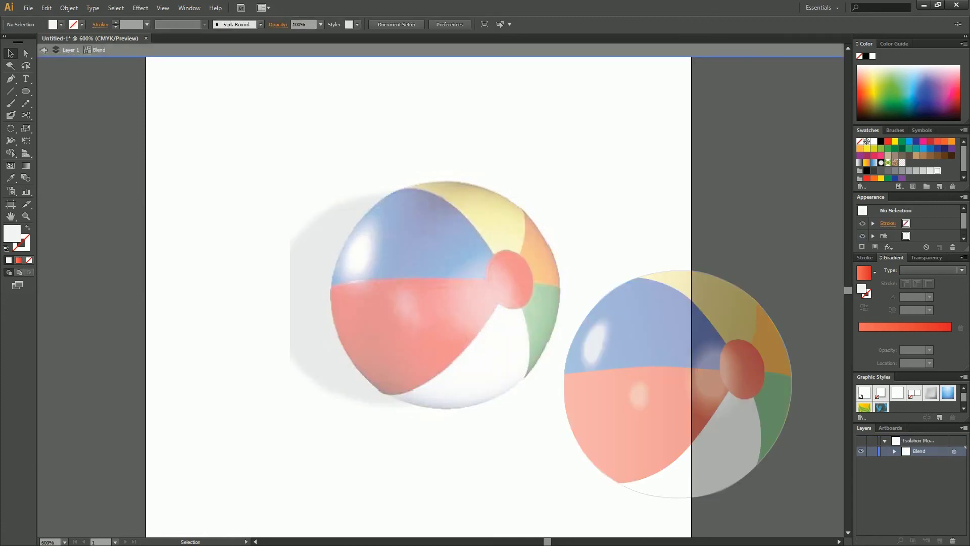
{"action": "double_click", "coordinate": [26, 178]}
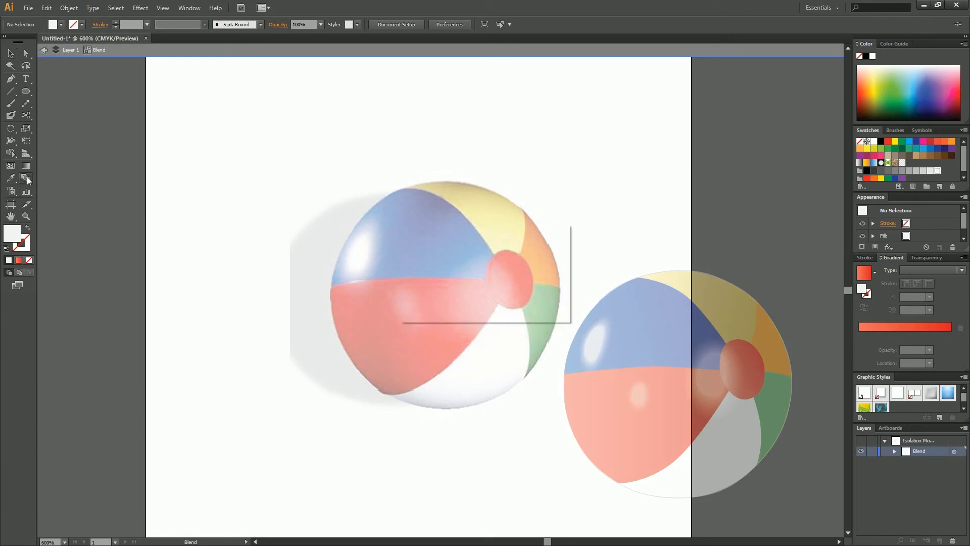
{"action": "double_click", "coordinate": [540, 252]}
{"action": "type", "text": "20"}
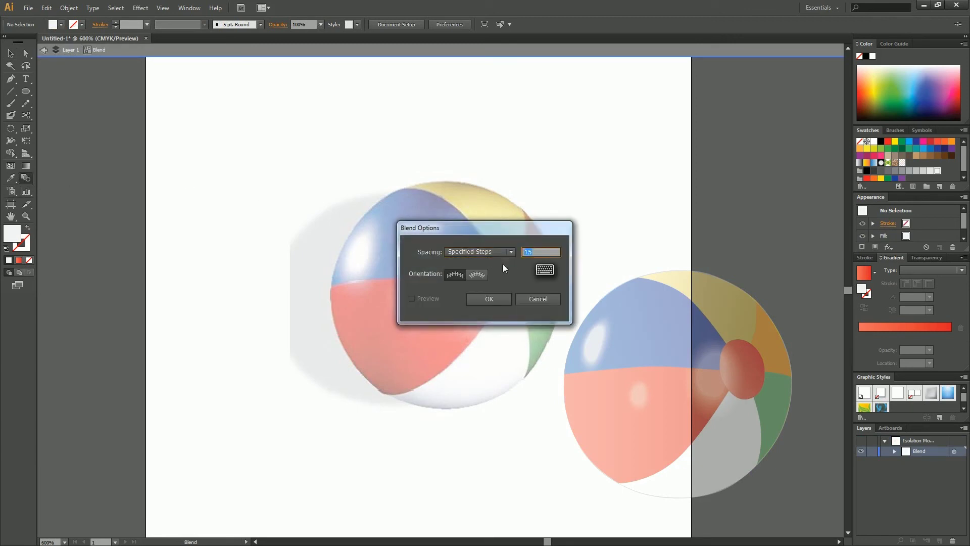
{"action": "left_click", "coordinate": [488, 301]}
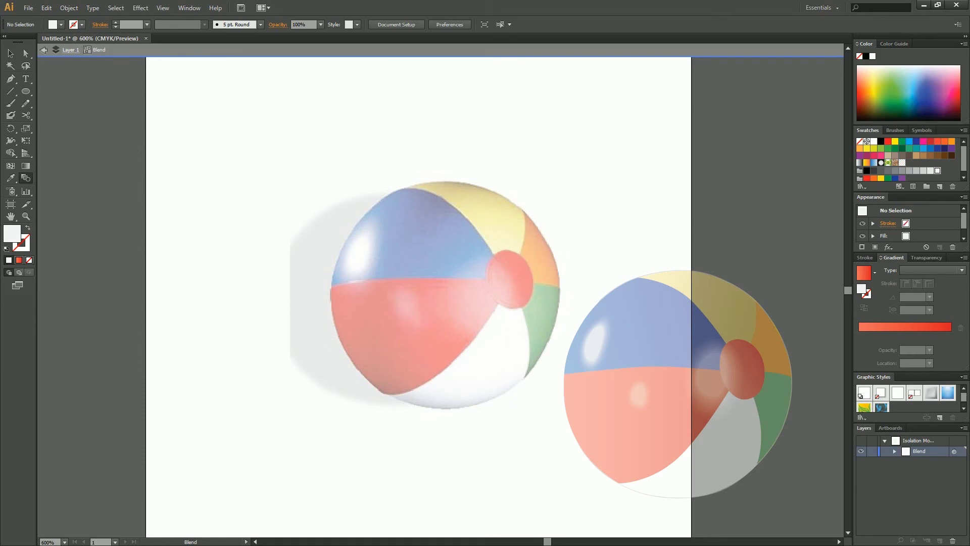
- Delete the outer ellipse of the isolated cap highlight blend
{"action": "key", "text": "a"}
{"action": "left_click", "coordinate": [707, 409]}
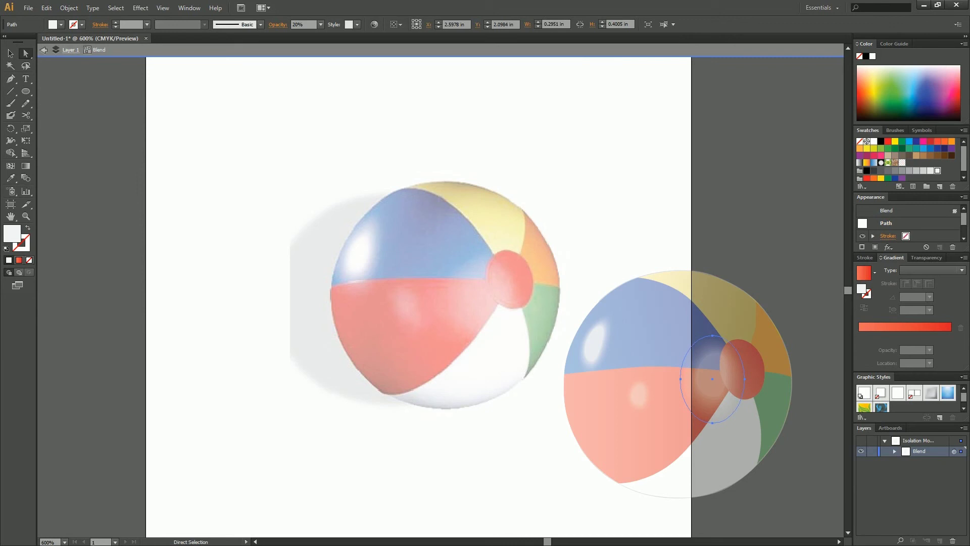
{"action": "key", "text": "v"}
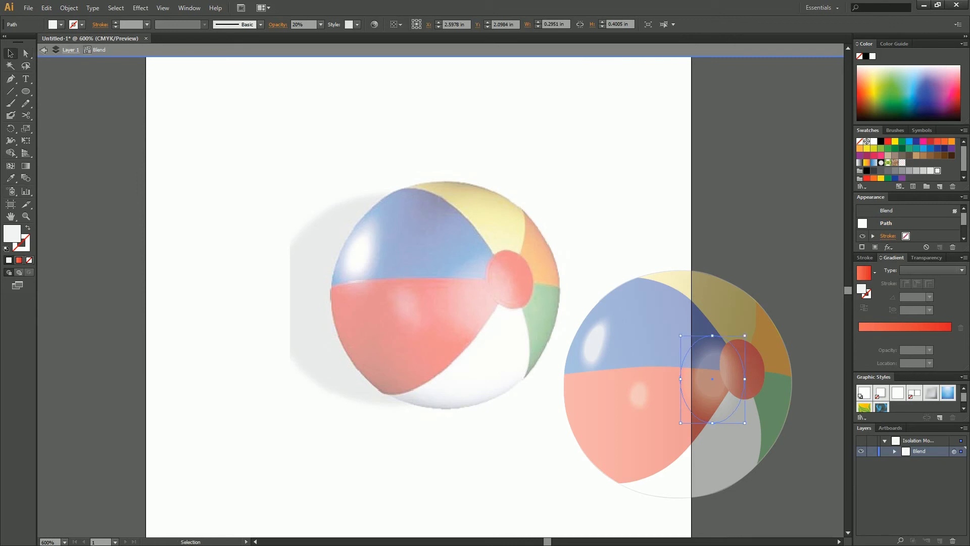
{"action": "left_click_drag", "start_coordinate": [713, 379], "coordinate": [733, 255]}
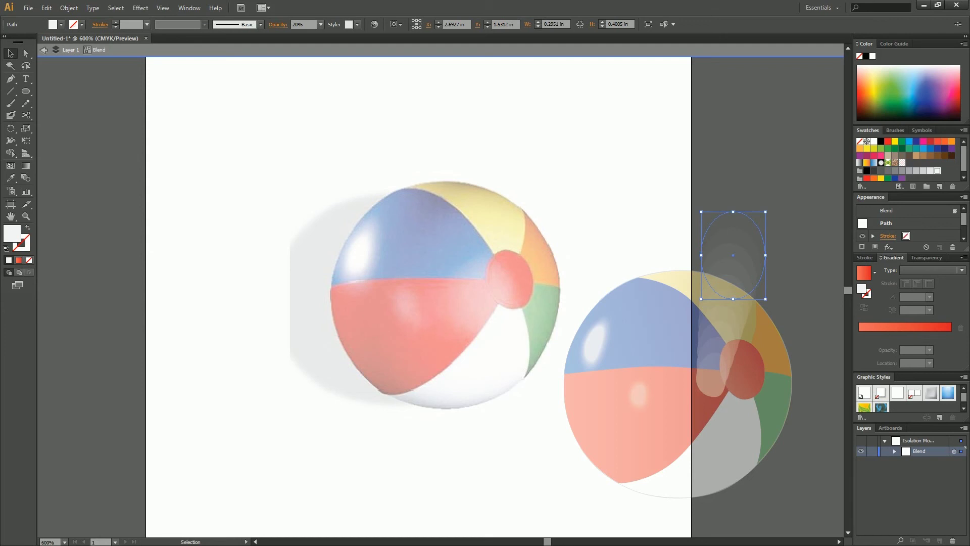
{"action": "key", "text": "ctrl+z"}
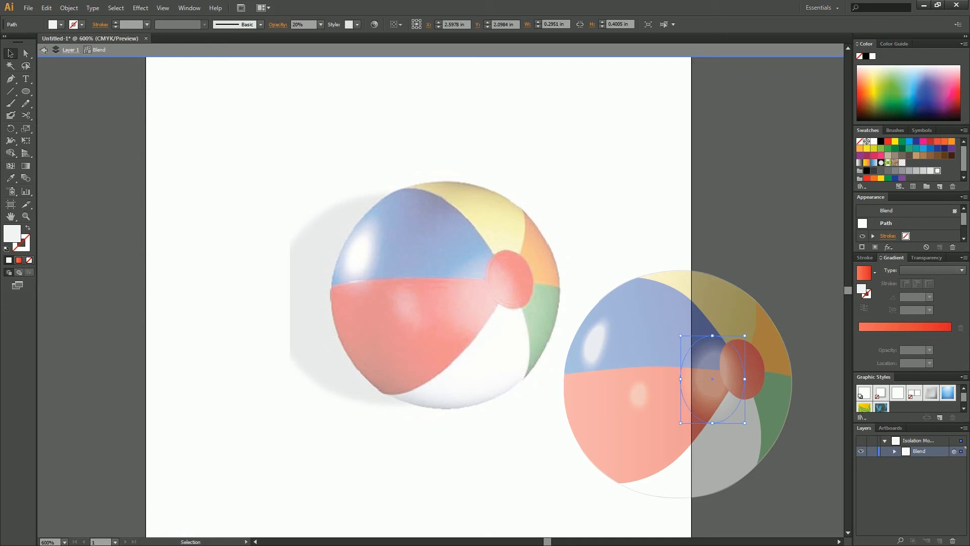
{"action": "key", "text": "Delete"}
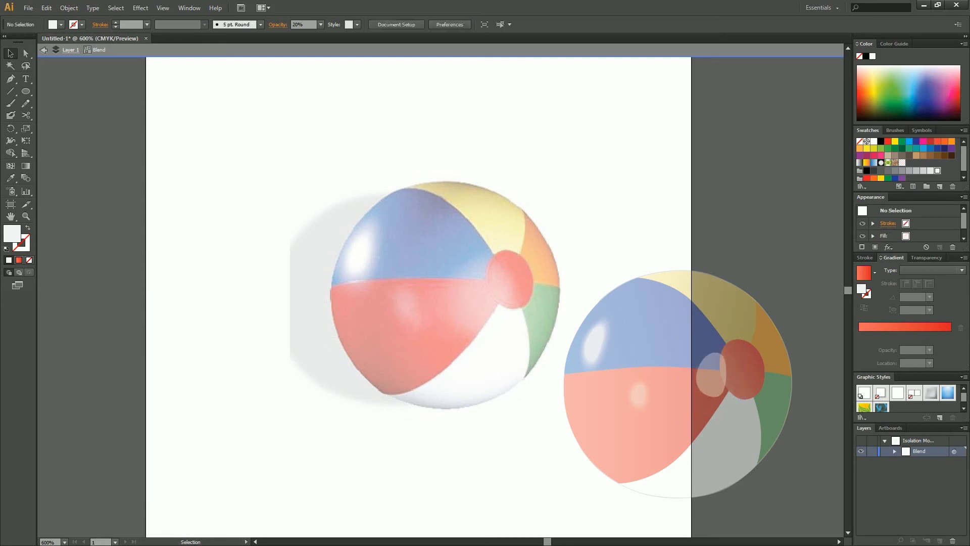
- Draw a replacement ellipse about 0.27 by 0.37 in beside the cap and move it slightly down and toward the red panel
{"action": "left_click", "coordinate": [26, 91]}
{"action": "left_click_drag", "start_coordinate": [696, 338], "coordinate": [754, 419]}
{"action": "key", "text": "v"}
{"action": "left_click_drag", "start_coordinate": [724, 379], "coordinate": [715, 389]}
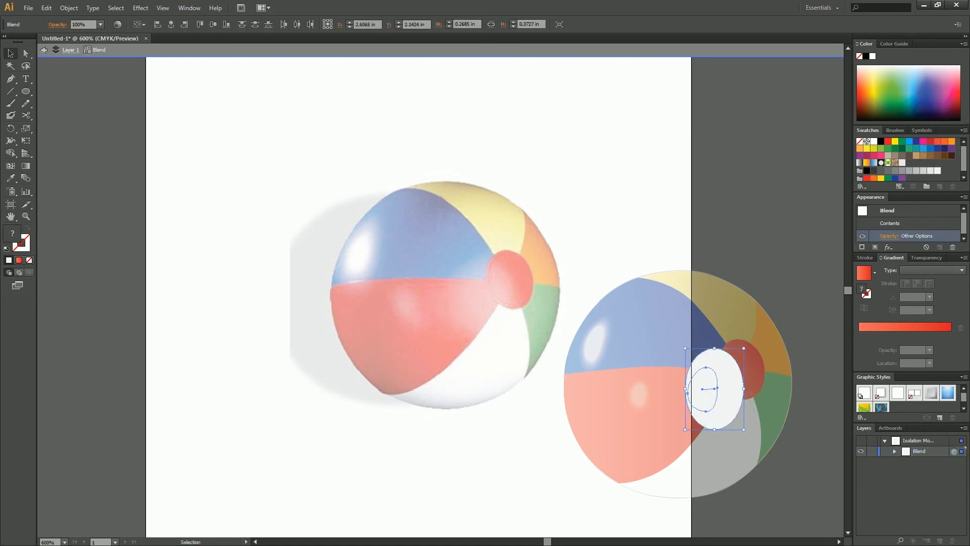
{"action": "key", "text": "ctrl+shift+a"}
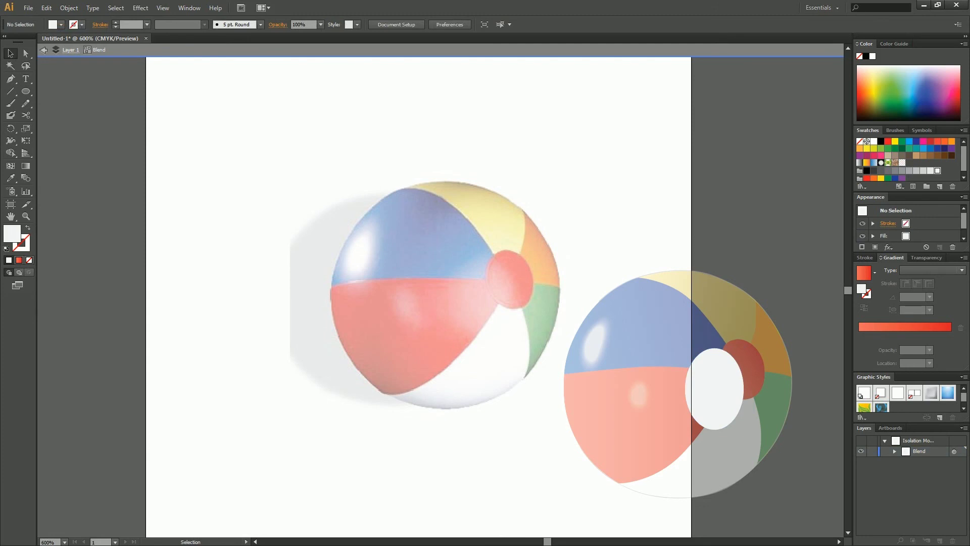
- Delete the replacement ellipse inside the cap highlight blend and exit isolation mode
{"action": "left_click", "coordinate": [714, 389]}
{"action": "key", "text": "ctrl+x"}
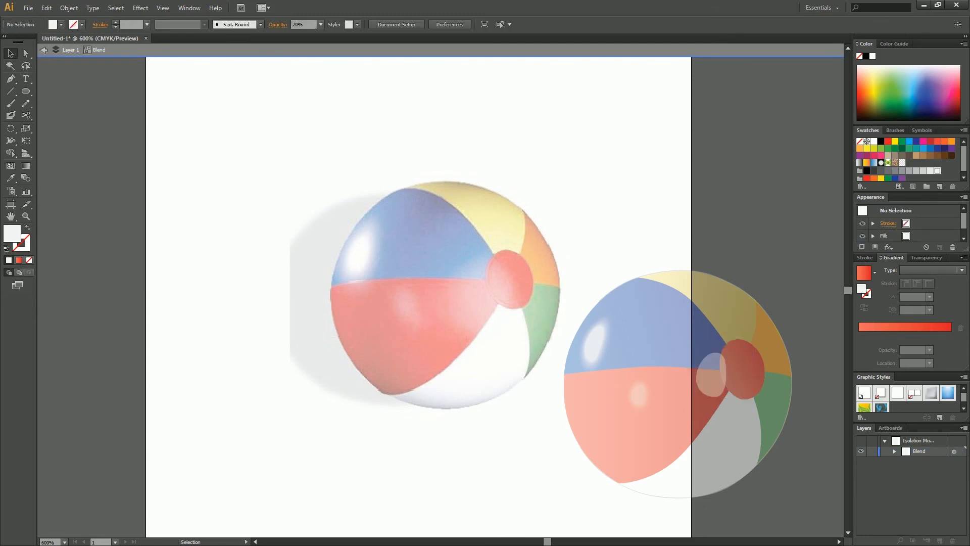
{"action": "key", "text": "Escape"}
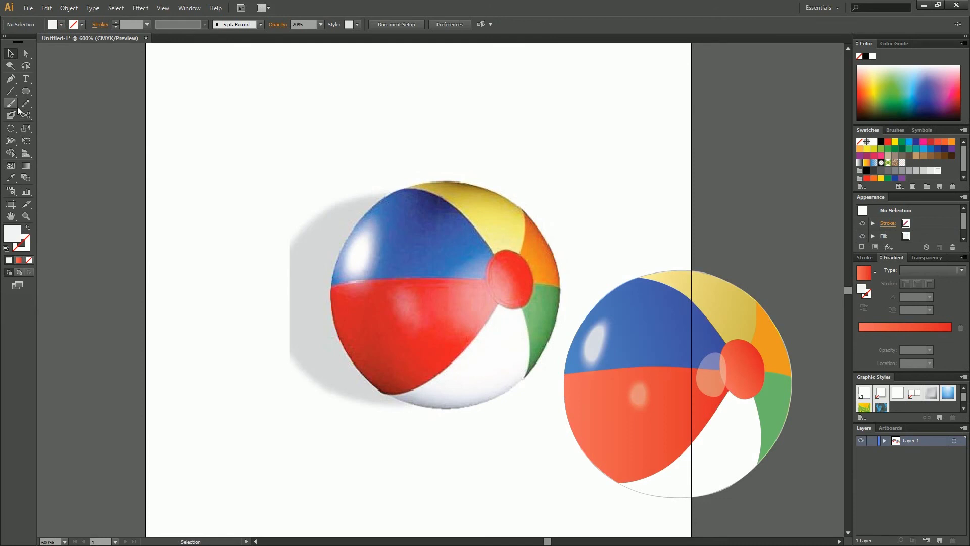
- Draw an ellipse about 0.25 by 0.34 in over the cap highlight, set its opacity to 20% and shift it toward the red panel
{"action": "left_click", "coordinate": [26, 91]}
{"action": "left_click_drag", "start_coordinate": [734, 397], "coordinate": [752, 414]}
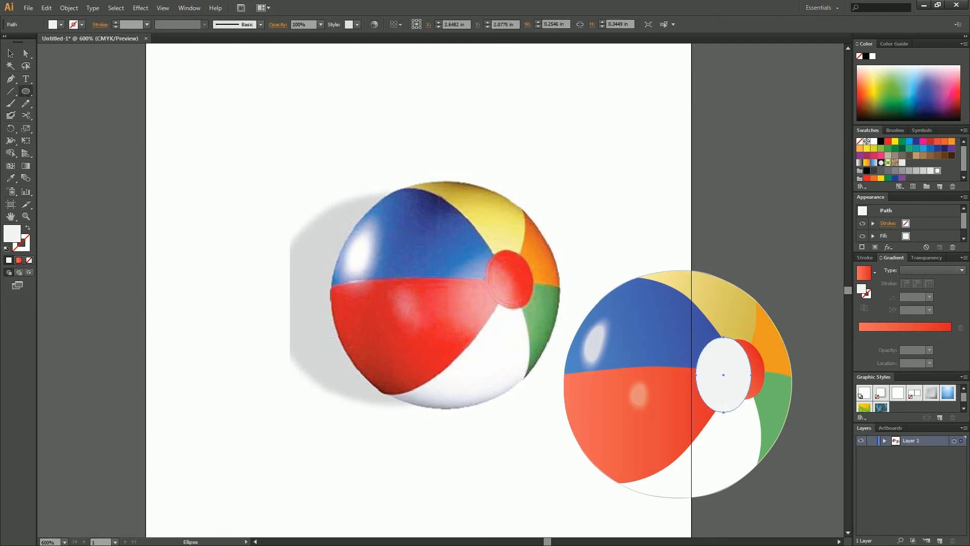
{"action": "key", "text": "v"}
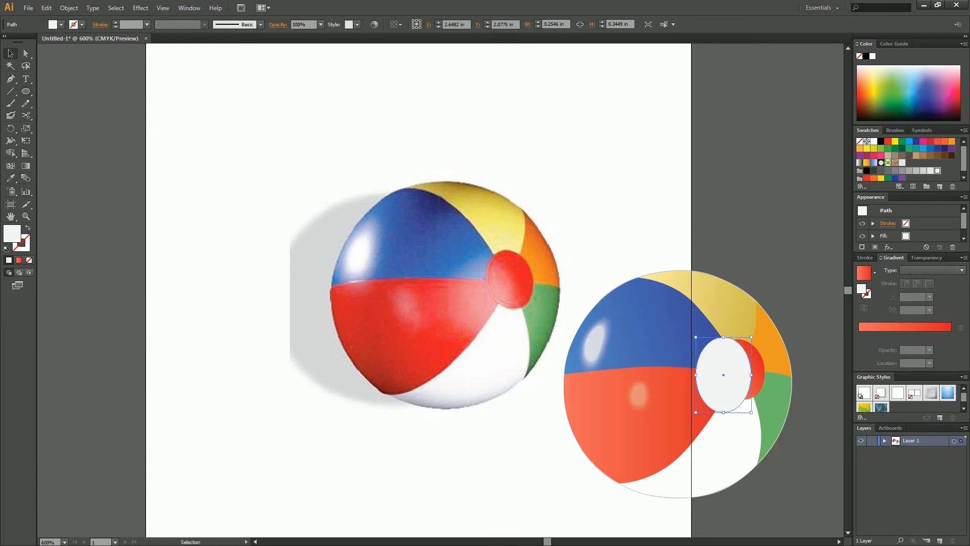
{"action": "left_click", "coordinate": [321, 24]}
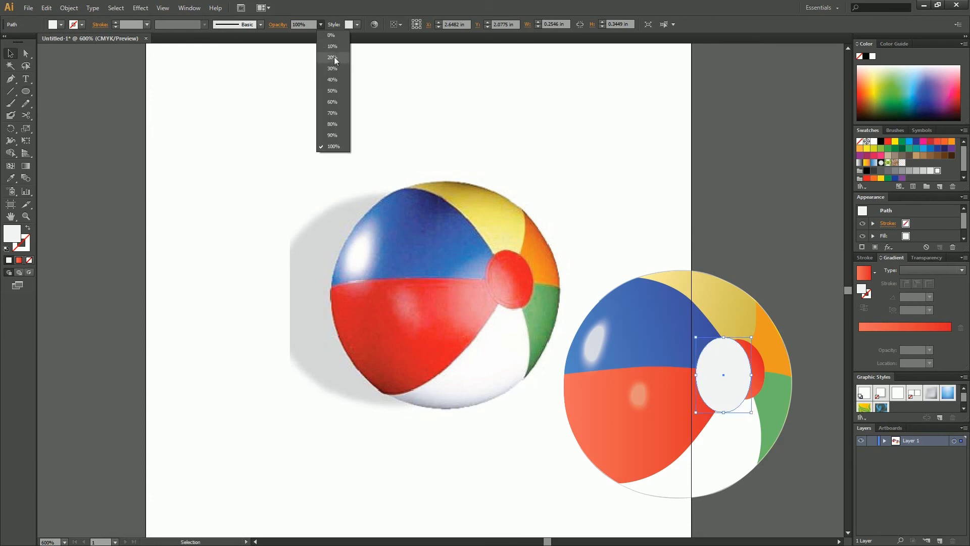
{"action": "left_click", "coordinate": [331, 125]}
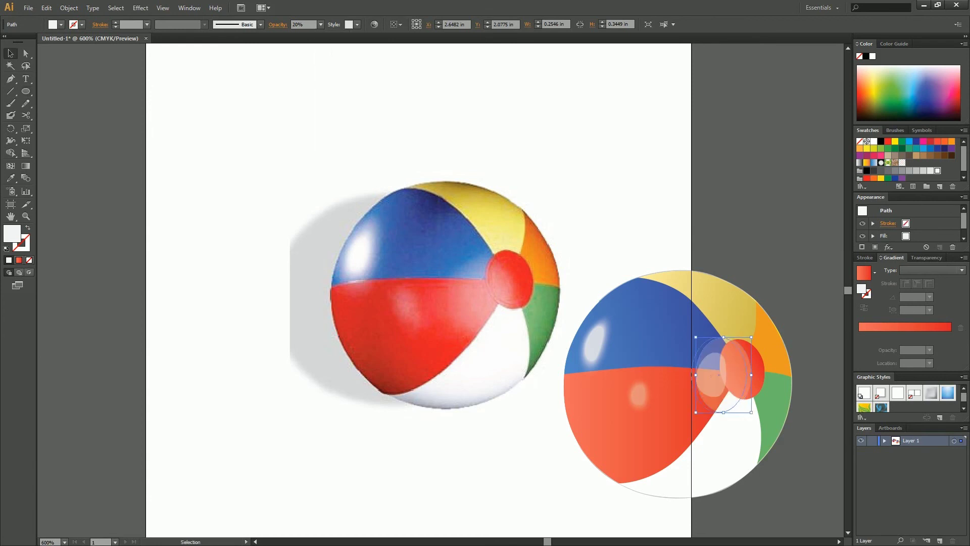
{"action": "left_click_drag", "start_coordinate": [724, 406], "coordinate": [713, 407]}
- Reshape the ellipse to about 0.30 by 0.34 in by moving its upper anchor slightly inward and its lower and left anchors outward
{"action": "key", "text": "a"}
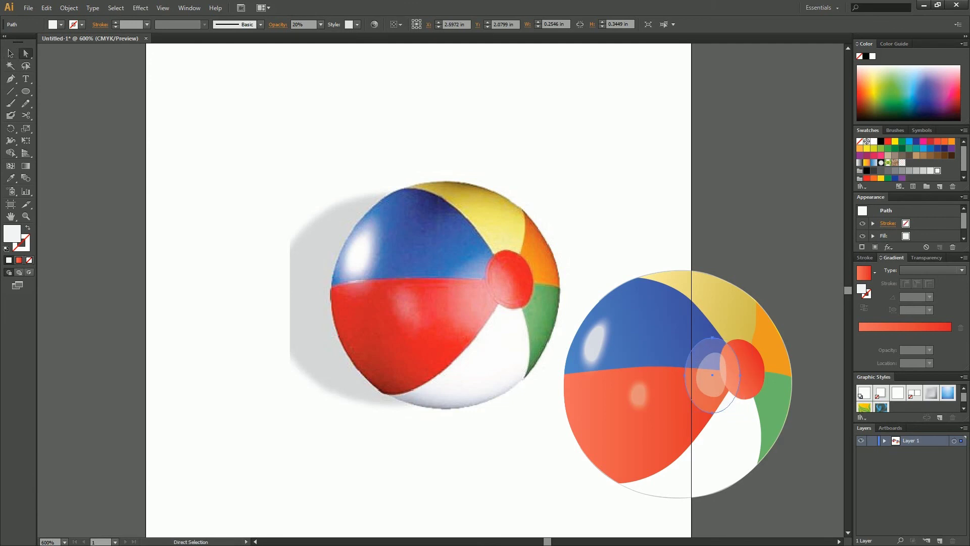
{"action": "mouse_move", "coordinate": [713, 337]}
{"action": "left_mouse_down"}
{"action": "mouse_move", "coordinate": [741, 345]}
{"action": "mouse_move", "coordinate": [744, 381]}
{"action": "mouse_move", "coordinate": [740, 358]}
{"action": "mouse_move", "coordinate": [714, 342]}
{"action": "left_mouse_up"}
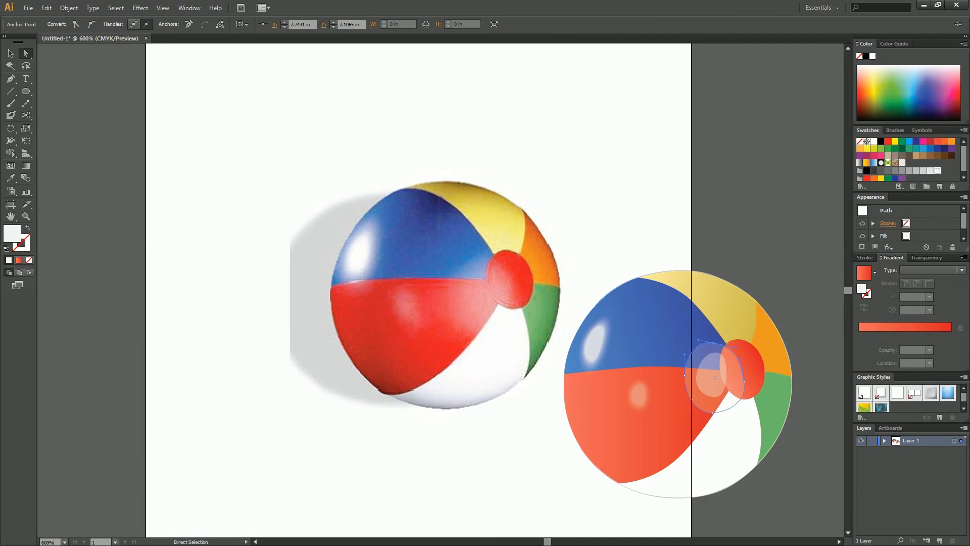
{"action": "left_click_drag", "start_coordinate": [713, 413], "coordinate": [726, 418]}
{"action": "left_click", "coordinate": [710, 417]}
{"action": "left_click", "coordinate": [727, 411]}
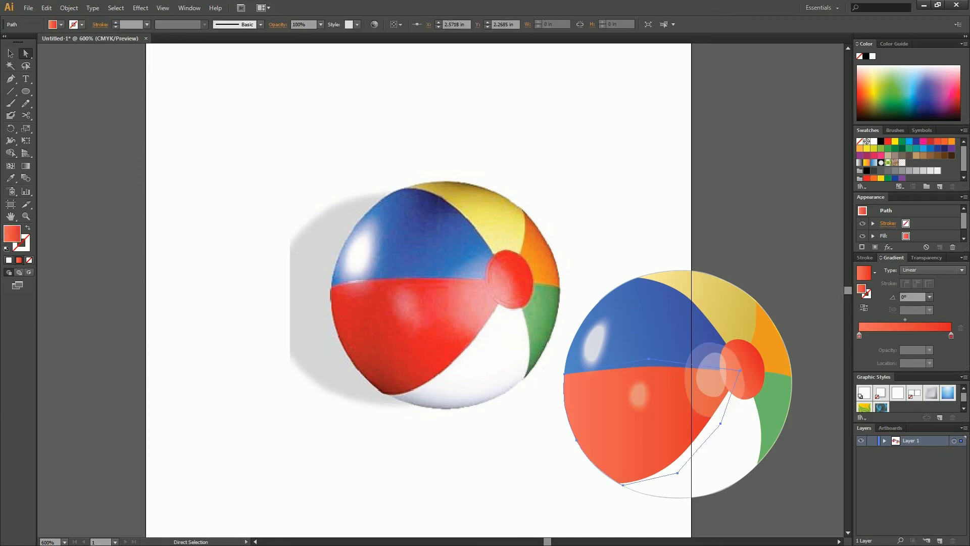
{"action": "left_click", "coordinate": [707, 417]}
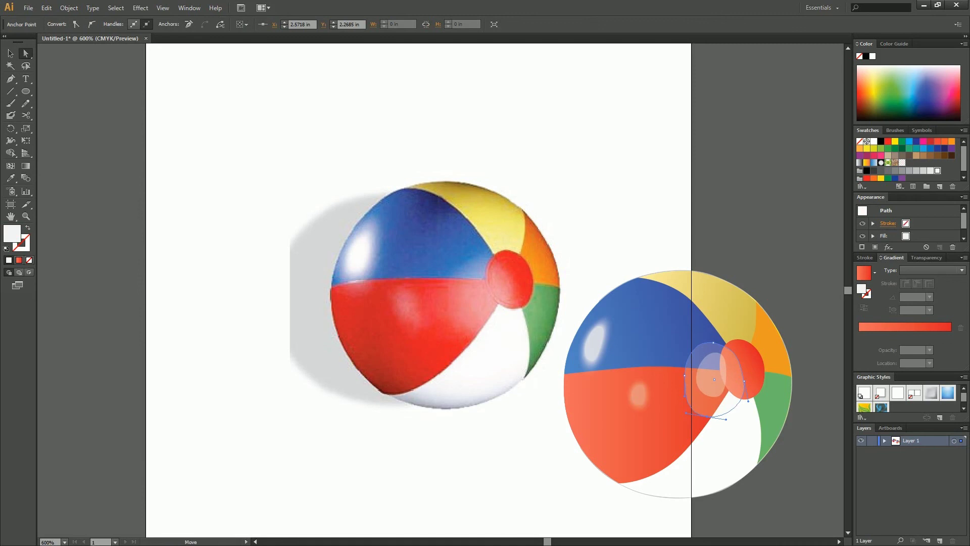
{"action": "left_click", "coordinate": [685, 374]}
{"action": "left_click_drag", "start_coordinate": [684, 376], "coordinate": [680, 378]}
- Fill the ellipse with a linear gradient from near-white (C 1, M 0, Y 0, K 0) to light grey (C 6, M 6, Y 6, K 2.35)
{"action": "left_click", "coordinate": [864, 273]}
{"action": "left_click", "coordinate": [859, 336]}
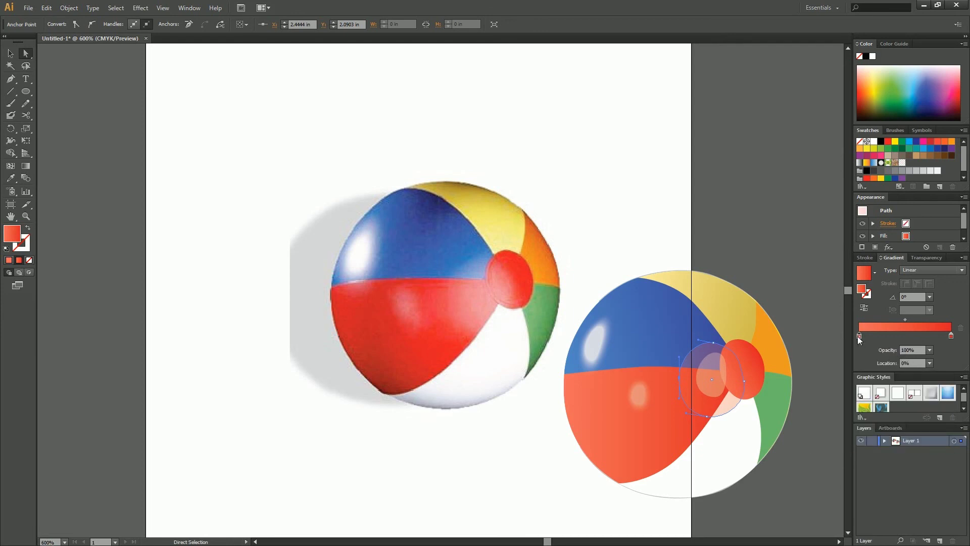
{"action": "left_click_drag", "start_coordinate": [858, 336], "coordinate": [860, 338]}
{"action": "double_click", "coordinate": [859, 337]}
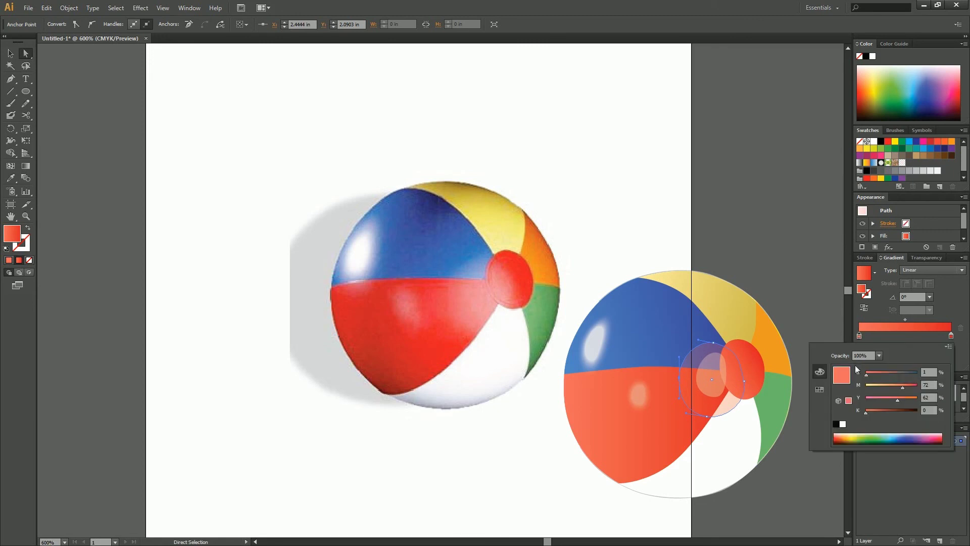
{"action": "left_click_drag", "start_coordinate": [895, 400], "coordinate": [865, 395]}
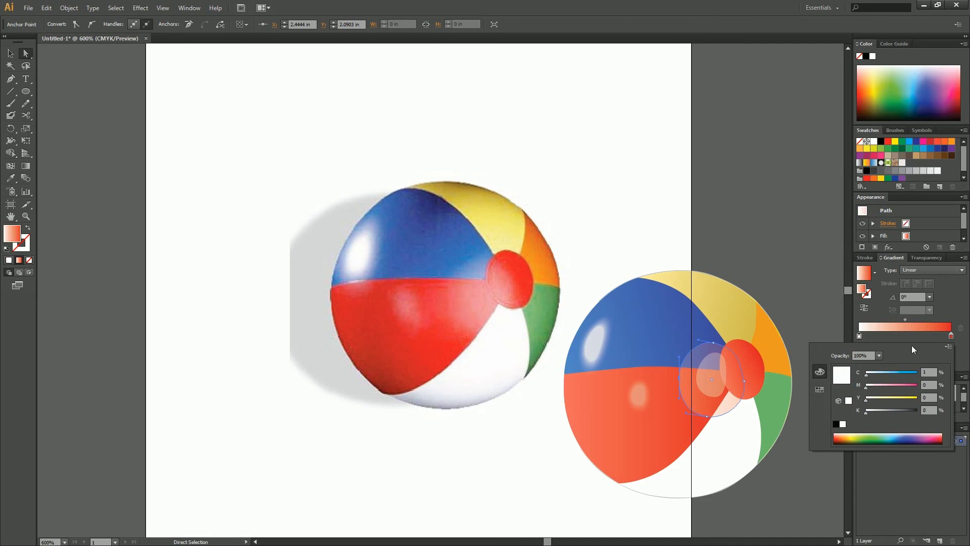
{"action": "double_click", "coordinate": [951, 335]}
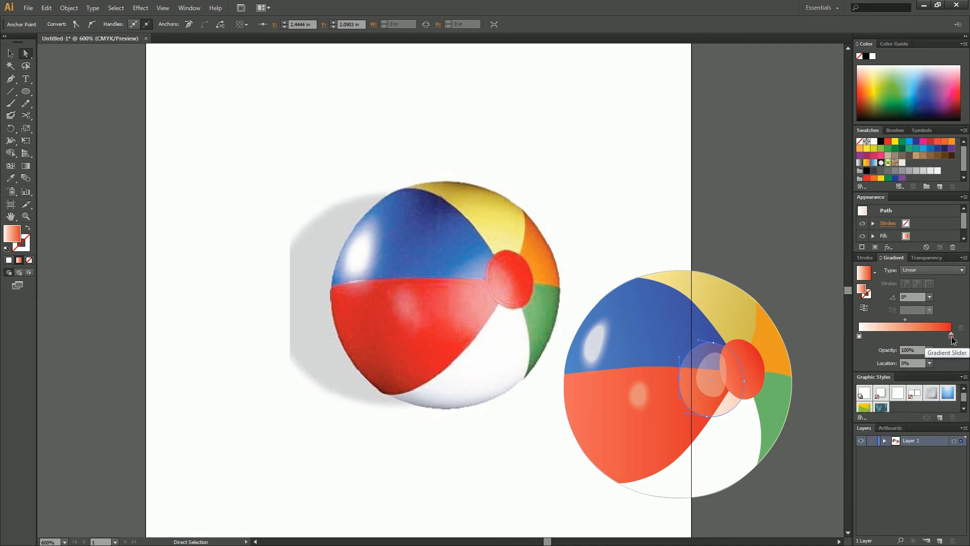
{"action": "left_click_drag", "start_coordinate": [917, 387], "coordinate": [870, 403]}
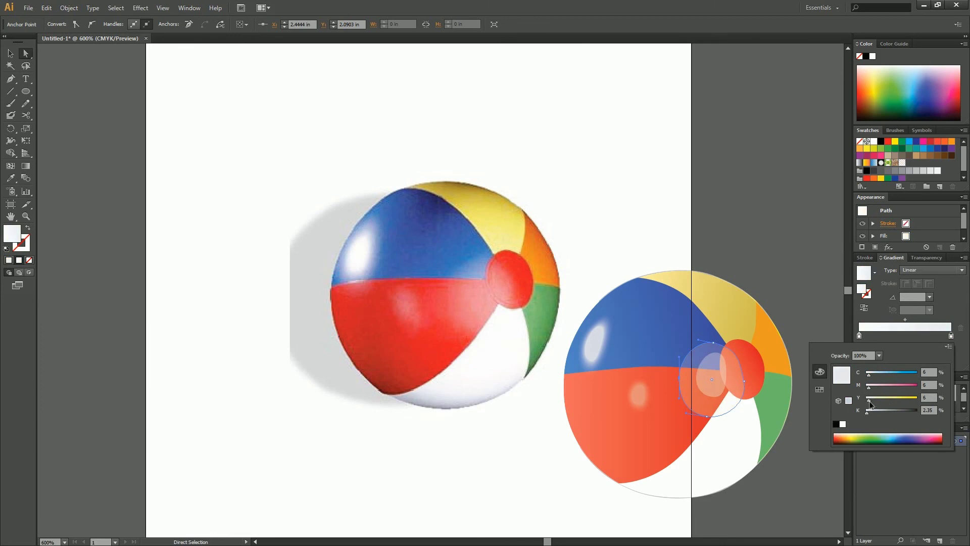
{"action": "left_click", "coordinate": [963, 346]}
- Set the ellipse gradient's starting stop to 50% opacity and the gradient angle to 20°
{"action": "left_click", "coordinate": [859, 335]}
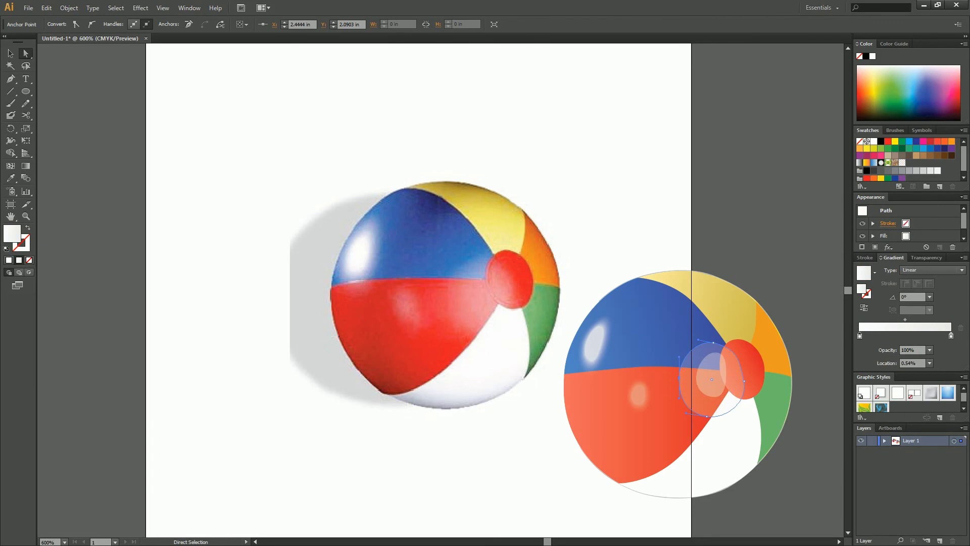
{"action": "left_click", "coordinate": [930, 350]}
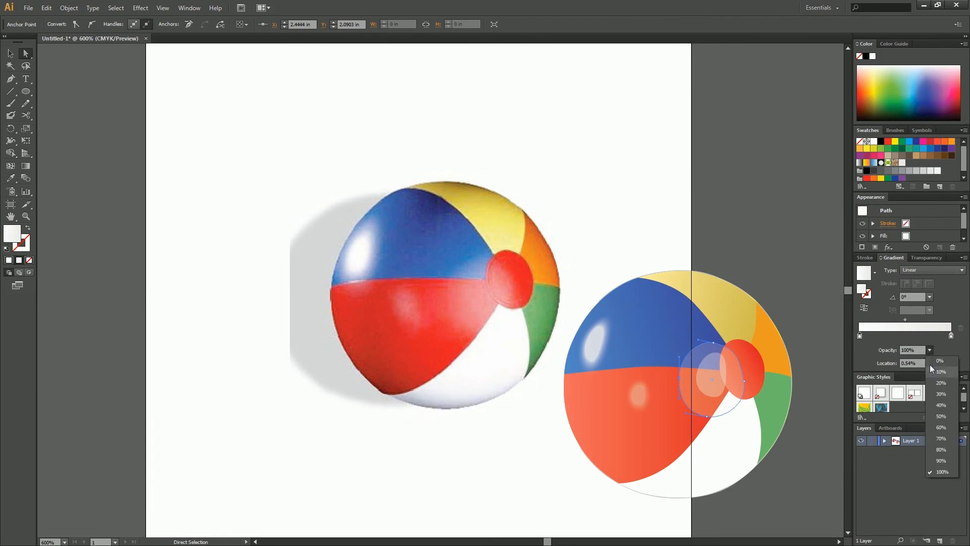
{"action": "left_click", "coordinate": [940, 417]}
{"action": "left_click", "coordinate": [904, 297]}
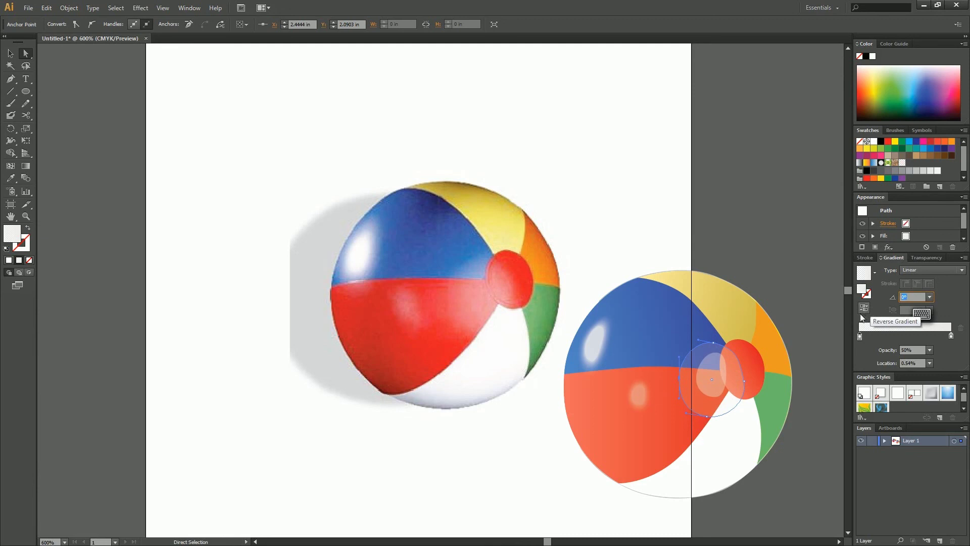
{"action": "type", "text": "20"}
{"action": "key", "text": "Return"}
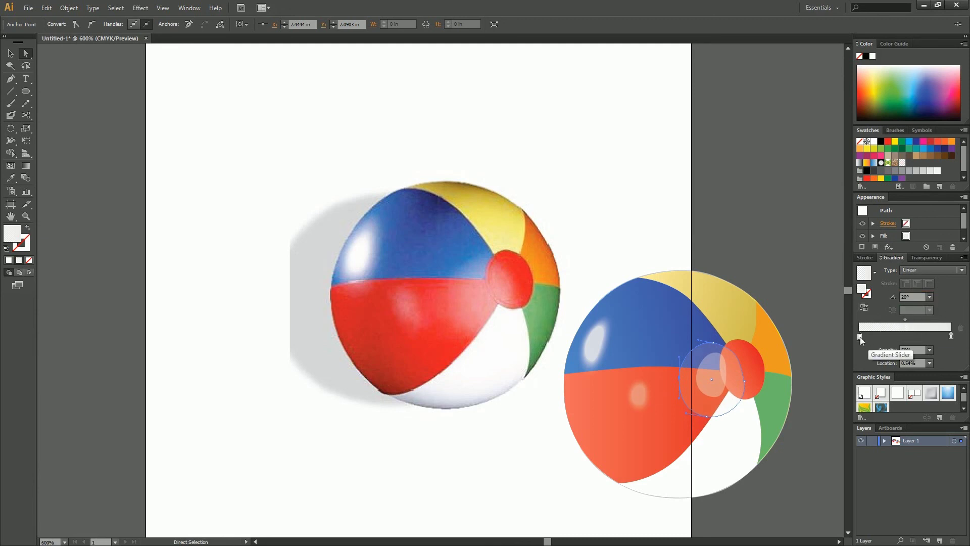
- Place the gradient's starting stop at location 0%, set its opacity to 30% and deselect the ellipse
{"action": "left_click_drag", "start_coordinate": [860, 337], "coordinate": [859, 337]}
{"action": "left_click", "coordinate": [930, 350]}
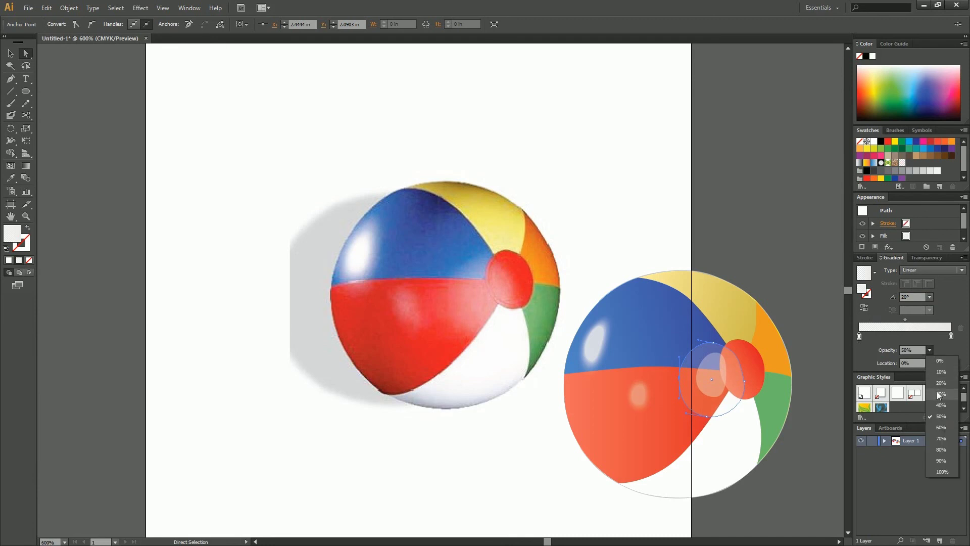
{"action": "left_click", "coordinate": [937, 391]}
{"action": "key", "text": "ctrl+shift+a"}
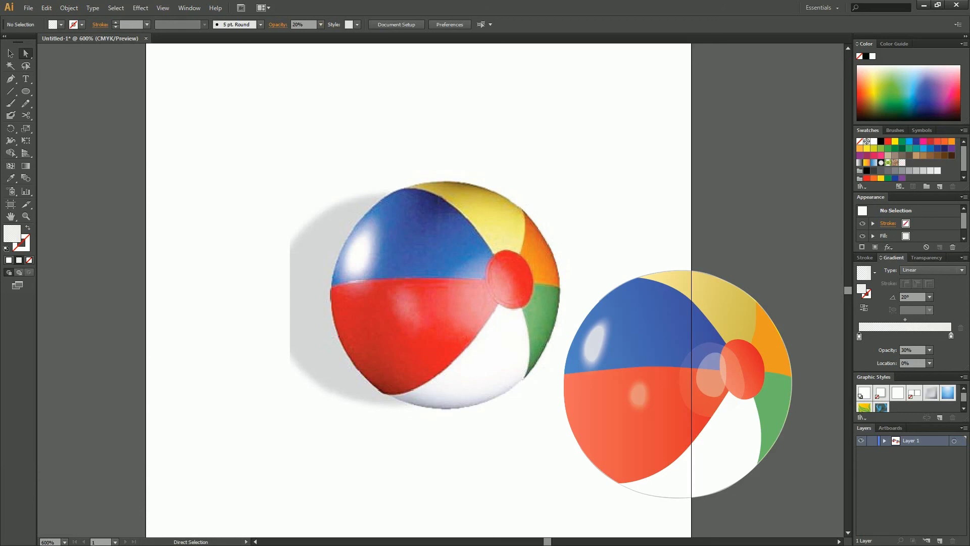
- Unlock all locked objects and clear the selection
{"action": "key", "text": "v"}
{"action": "key", "text": "w"}
{"action": "key", "text": "v"}
{"action": "left_click", "coordinate": [690, 380]}
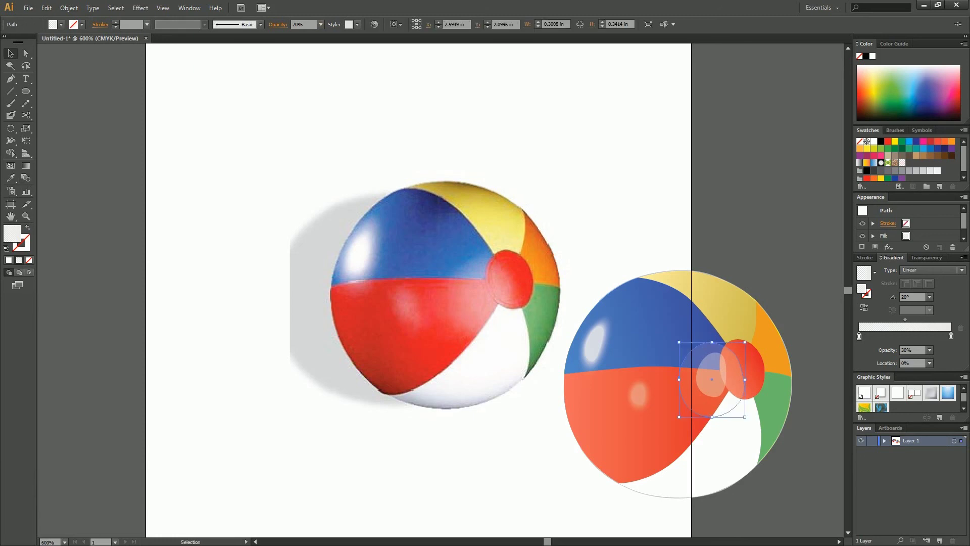
{"action": "key", "text": "ctrl+shift+a"}
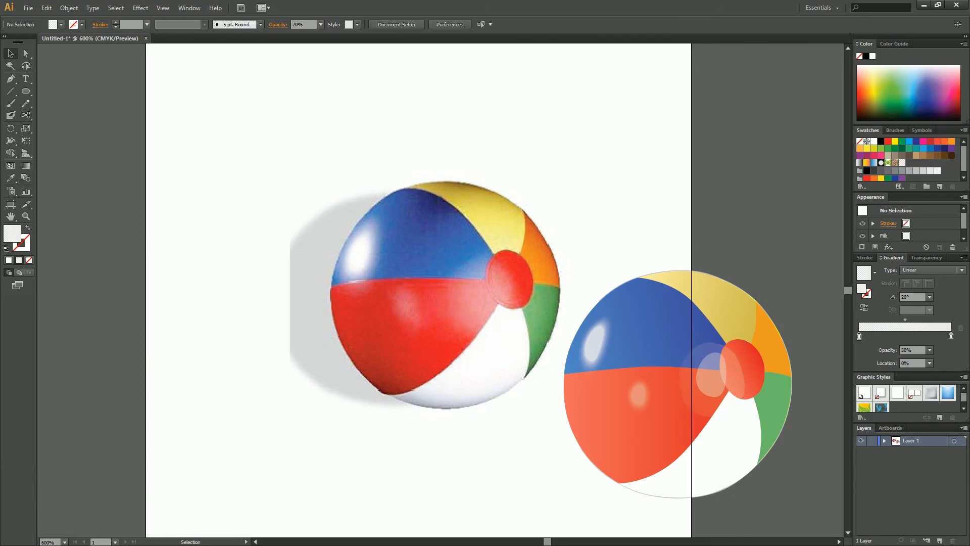
{"action": "key", "text": "ctrl+alt+2"}
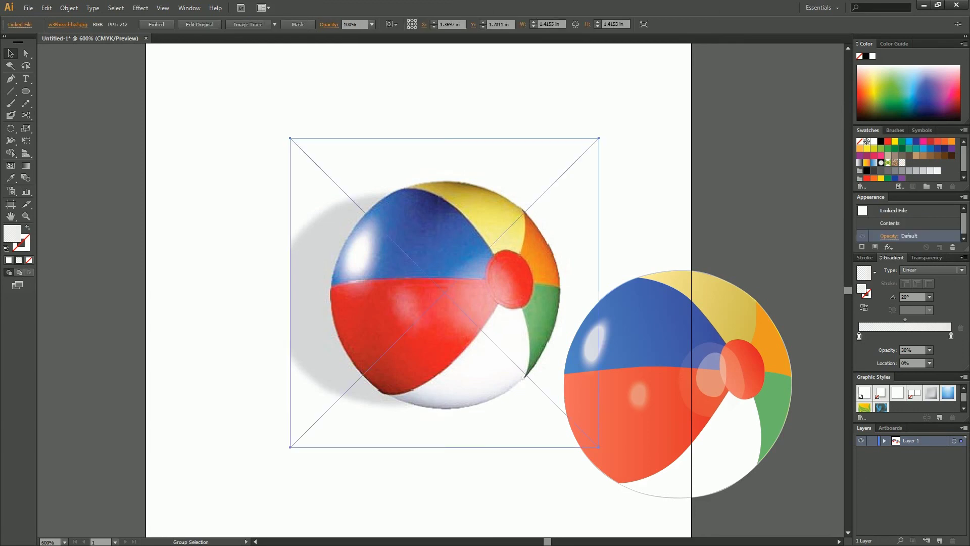
{"action": "key", "text": "ctrl+shift+a"}
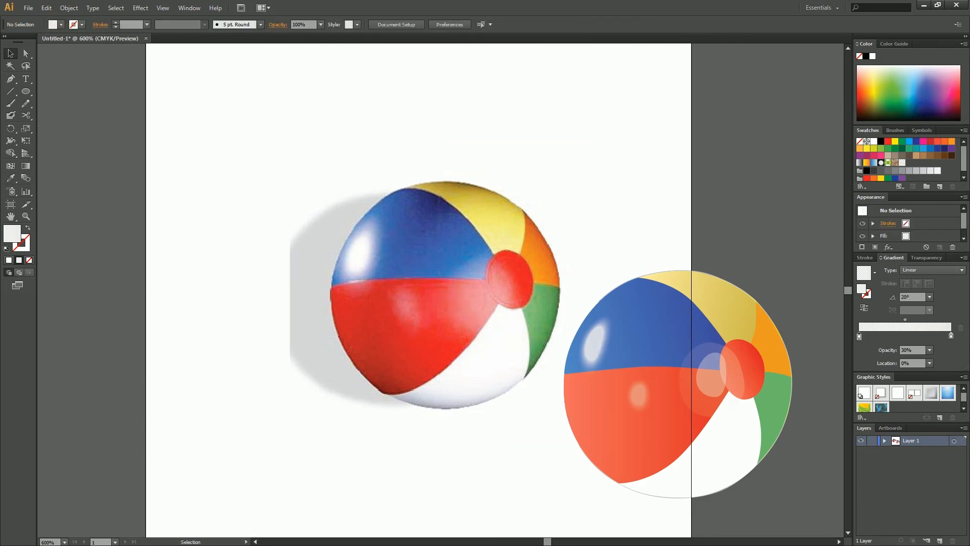
- Blend the small highlight beside the cap with the large translucent ellipse around it
{"action": "left_click", "coordinate": [714, 406]}
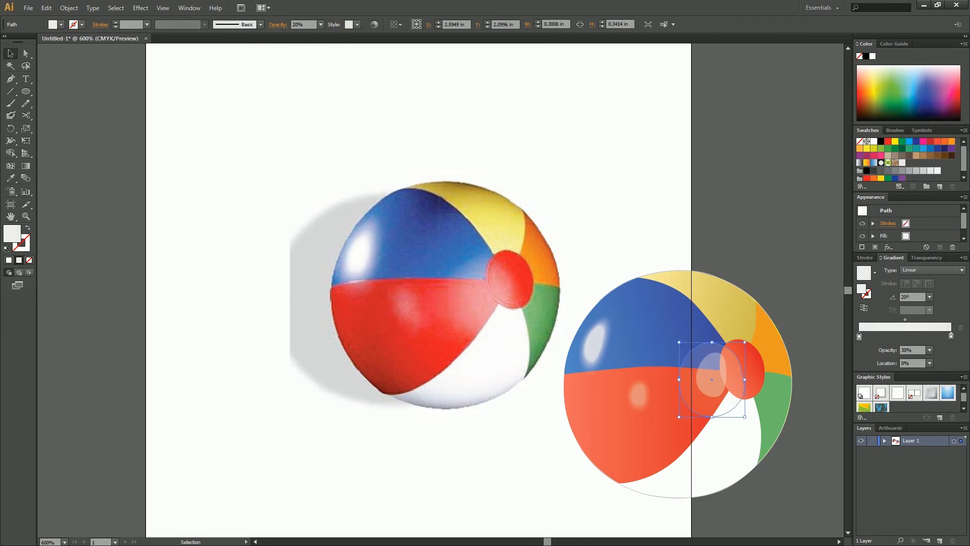
{"action": "left_click", "coordinate": [712, 374]}
{"action": "left_click", "coordinate": [26, 178]}
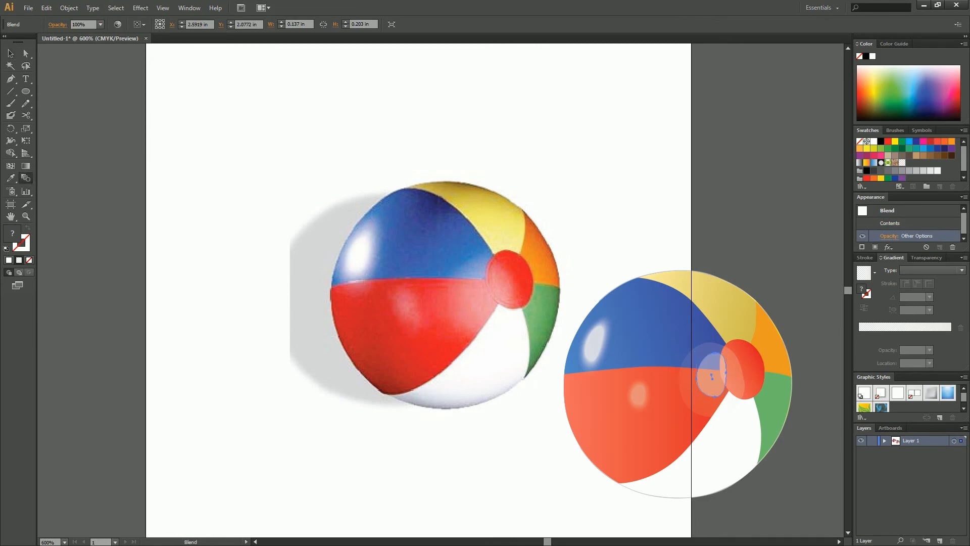
{"action": "left_click", "coordinate": [693, 384]}
{"action": "key", "text": "v"}
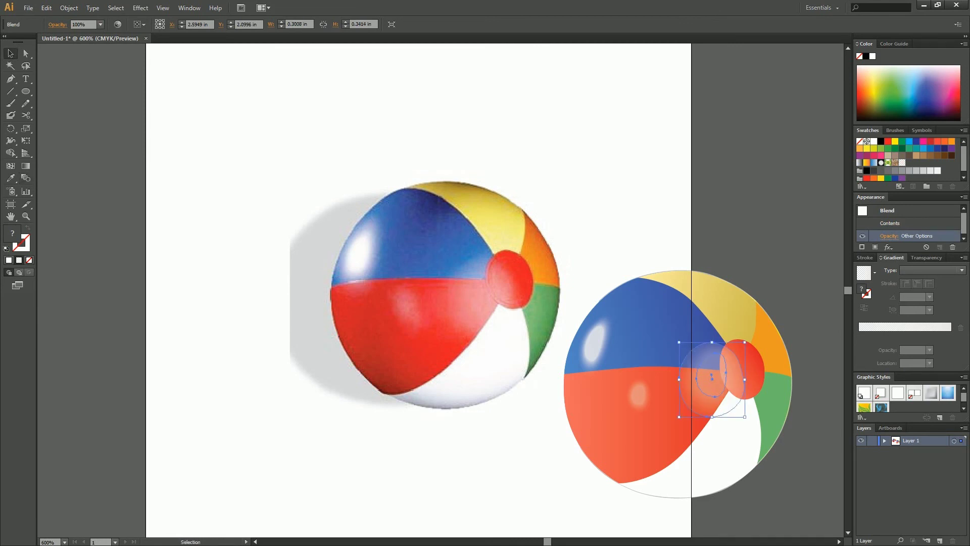
- Set the opacity of the new blend's outer ellipse to 10%
{"action": "key", "text": "ctrl+shift+a"}
{"action": "left_click", "coordinate": [712, 379]}
{"action": "key", "text": "ctrl+shift+a"}
{"action": "key", "text": "a"}
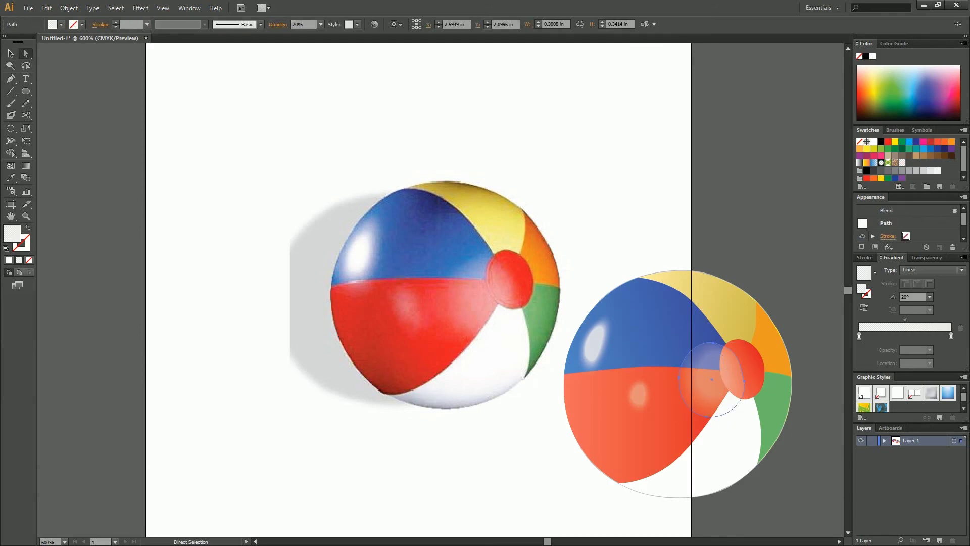
{"action": "left_click", "coordinate": [320, 24]}
{"action": "left_click", "coordinate": [332, 45]}
{"action": "left_click", "coordinate": [343, 91]}
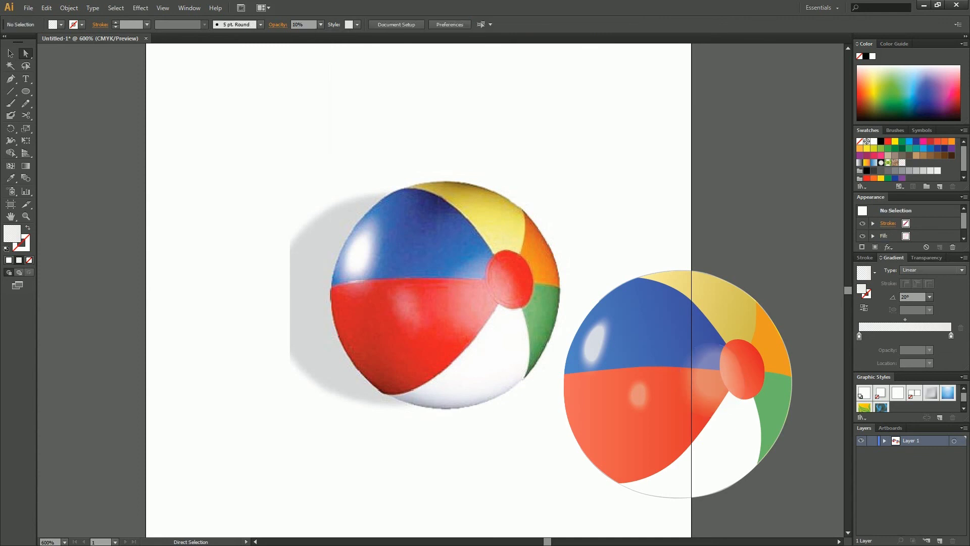
- Nudge the large cap highlight blend slightly down and toward the cap
{"action": "key", "text": "v"}
{"action": "left_click", "coordinate": [720, 404]}
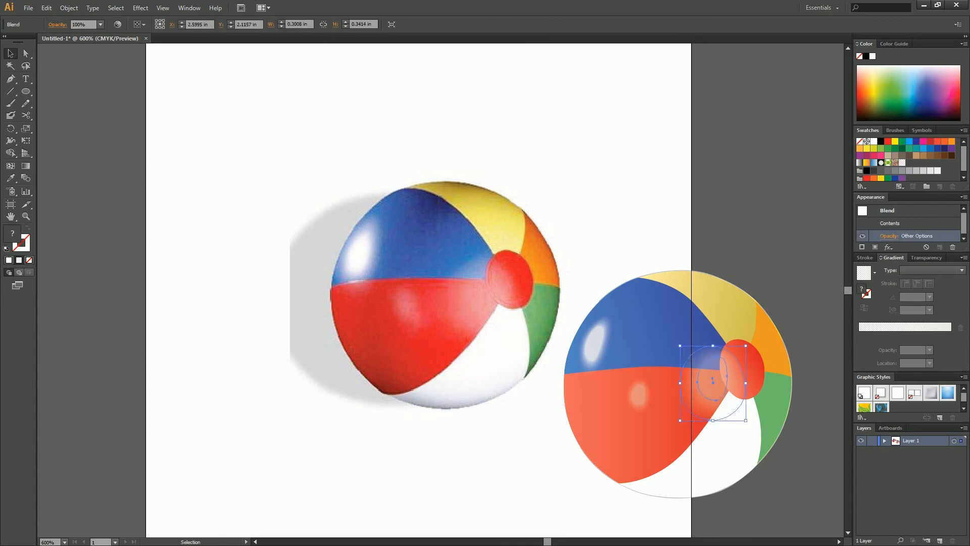
{"action": "left_click", "coordinate": [813, 440]}
- Enlarge the red panel's highlight blend to about 0.18 by 0.25 in and move it slightly down
{"action": "left_click", "coordinate": [639, 395]}
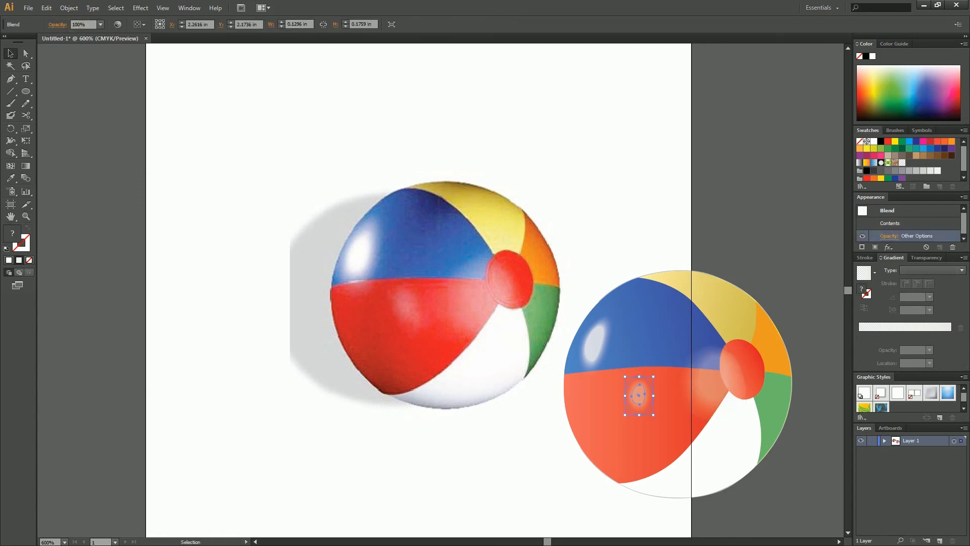
{"action": "key", "text": "shift"}
{"action": "left_click_drag", "start_coordinate": [654, 415], "coordinate": [641, 400]}
{"action": "left_click", "coordinate": [813, 439]}
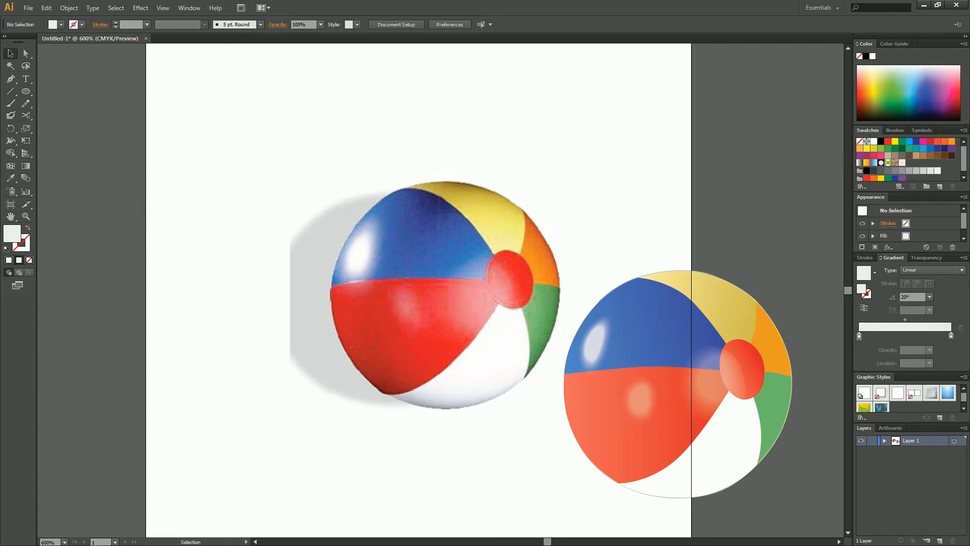
{"action": "left_click", "coordinate": [640, 400]}
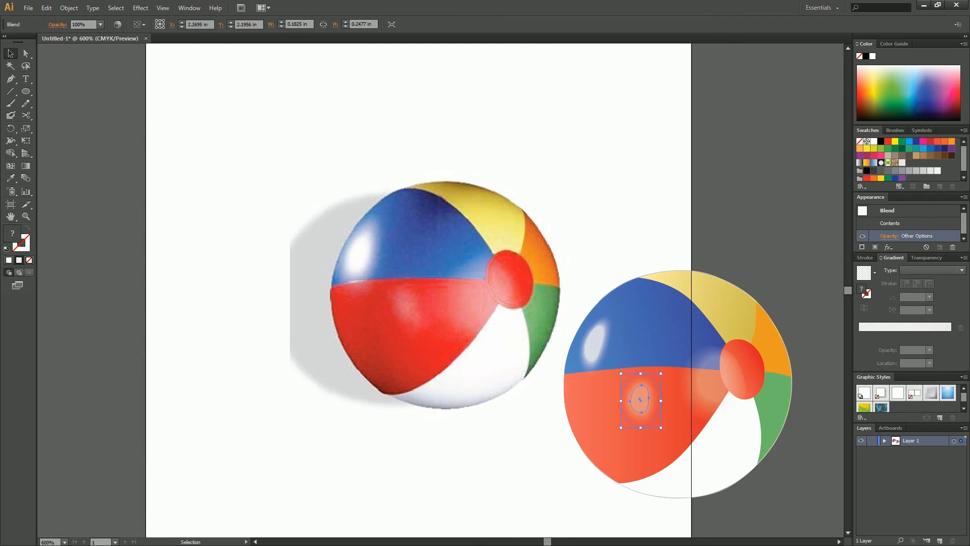
{"action": "key", "text": "ctrl+shift+a"}
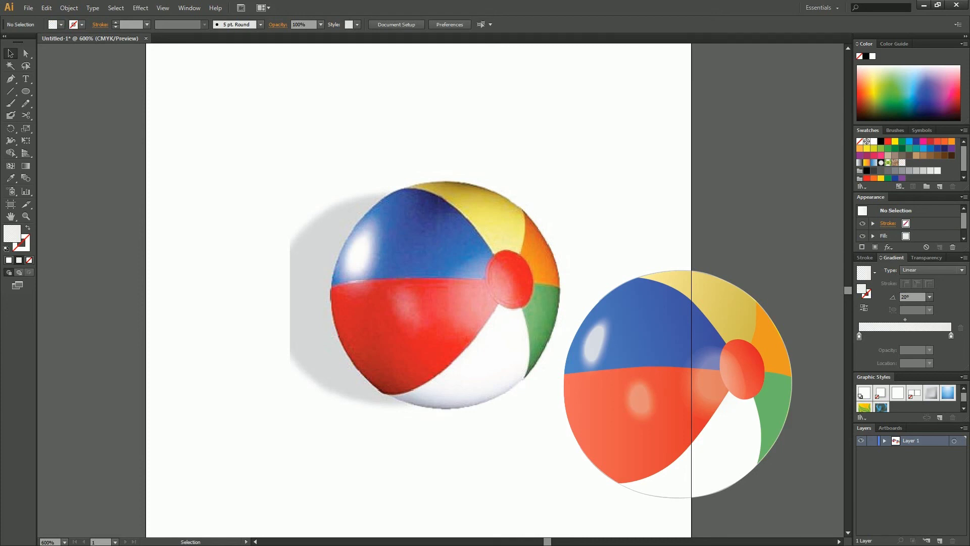
- Ungroup the traced ball's panels, cap and outline into separate paths
{"action": "key", "text": "ctrl+a"}
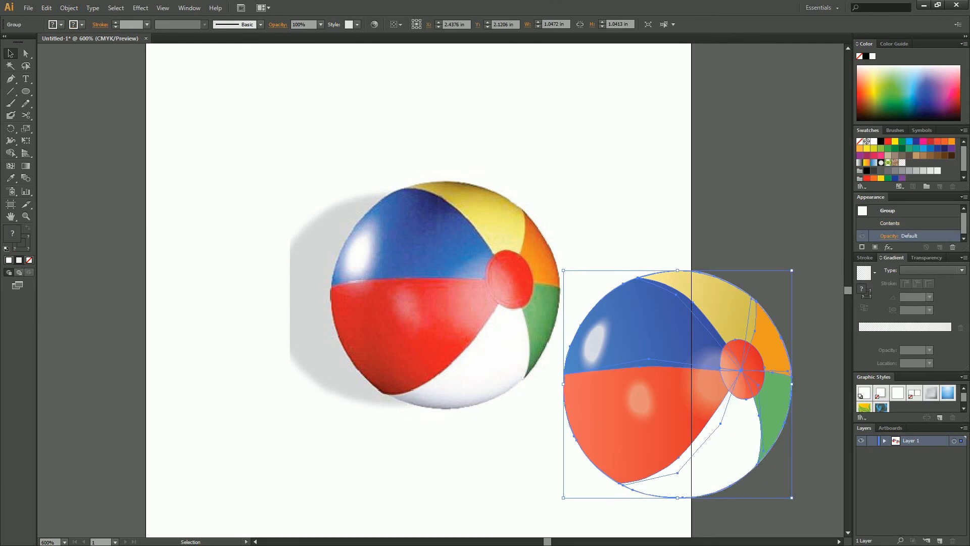
{"action": "key", "text": "ctrl+shift+a"}
{"action": "key", "text": "a"}
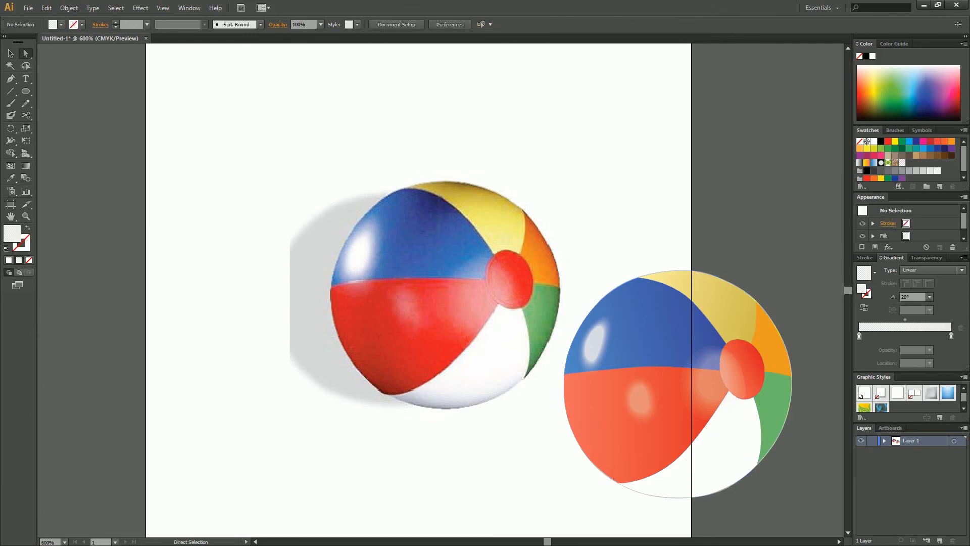
{"action": "left_click", "coordinate": [666, 271]}
{"action": "key", "text": "v"}
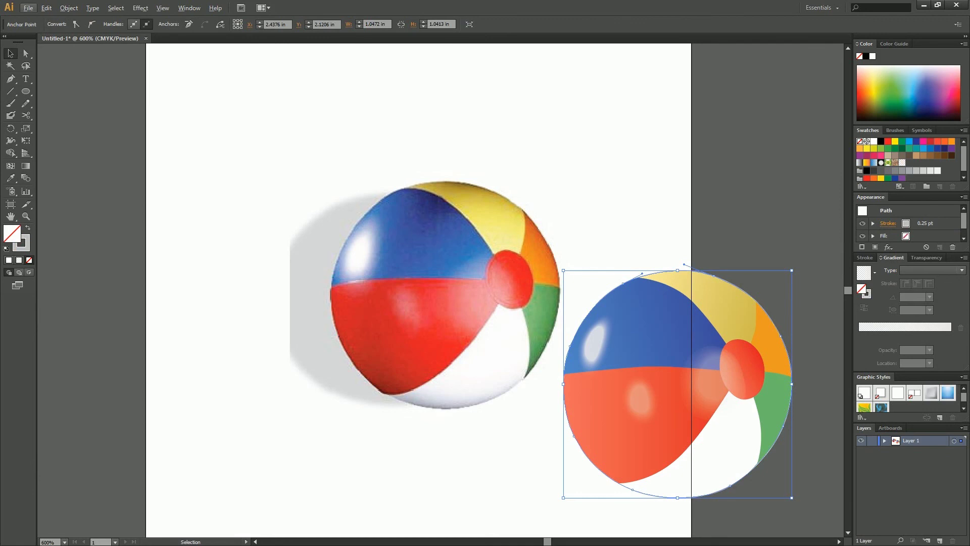
{"action": "key", "text": "ctrl+shift+a"}
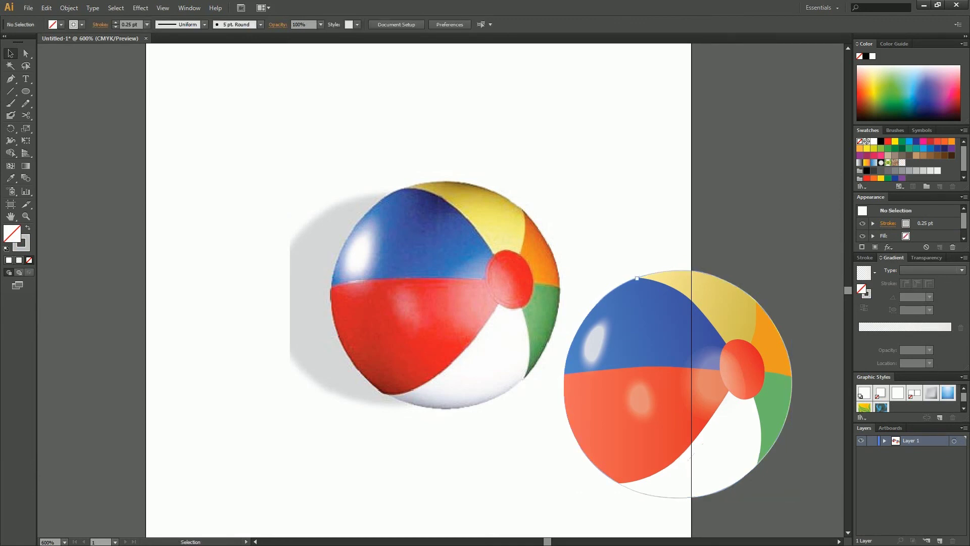
{"action": "key", "text": "ctrl+a"}
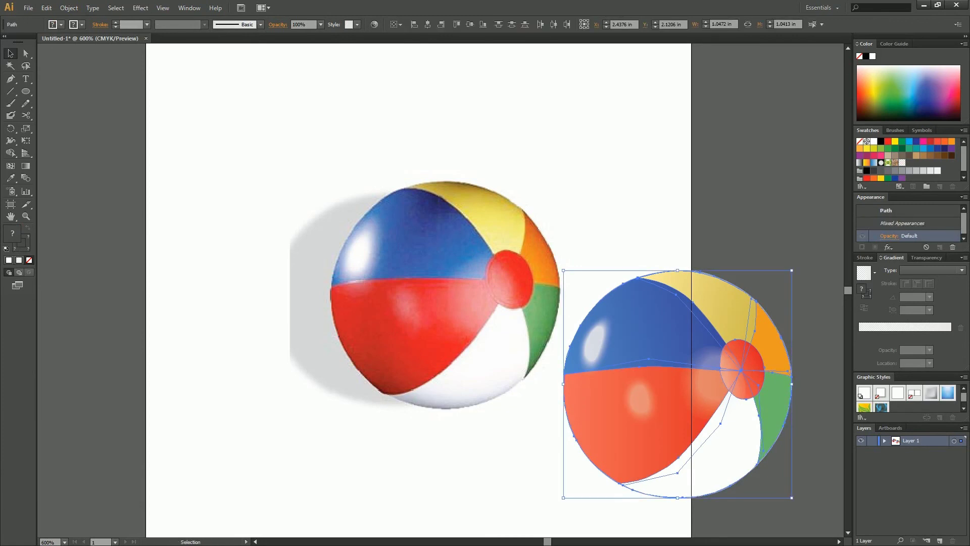
{"action": "key", "text": "ctrl+shift+a"}
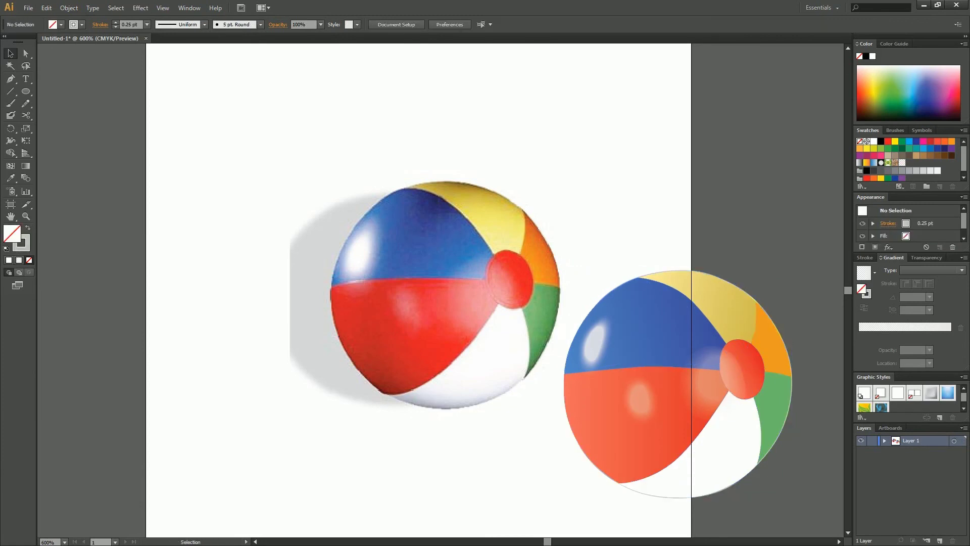
- Copy the traced ball's outline path and paste a duplicate over the reference photo
{"action": "left_click", "coordinate": [652, 328]}
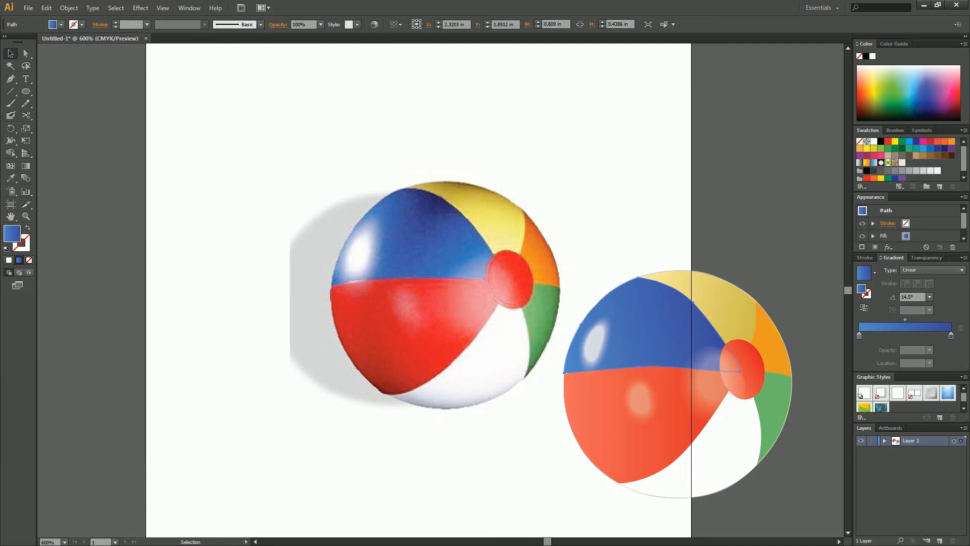
{"action": "left_click", "coordinate": [601, 300]}
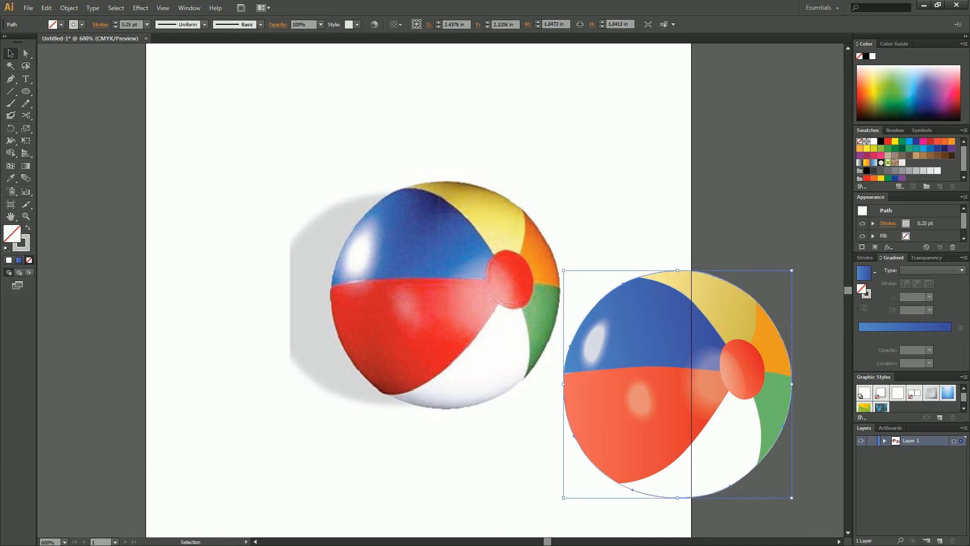
{"action": "key", "text": "ctrl+c"}
{"action": "key", "text": "ctrl+v"}
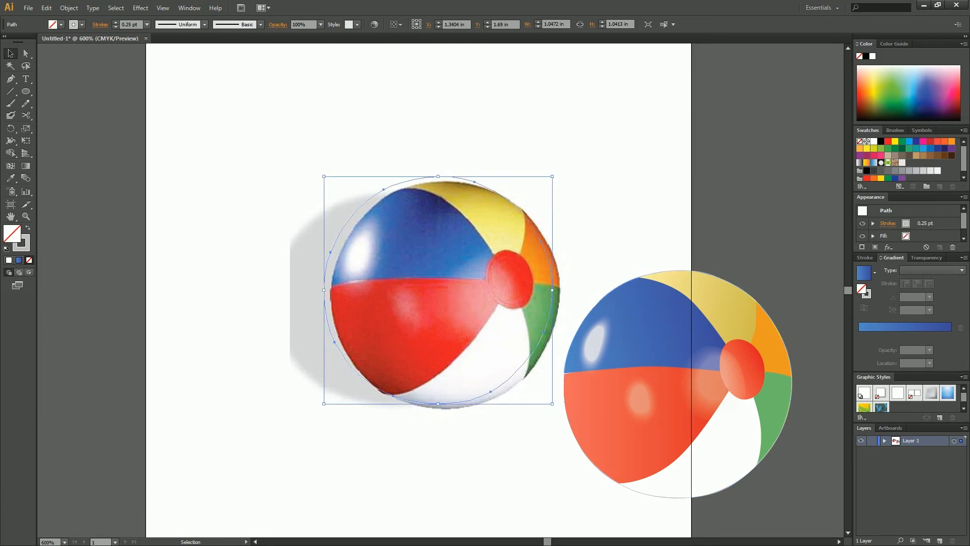
{"action": "key", "text": "ctrl+shift+a"}
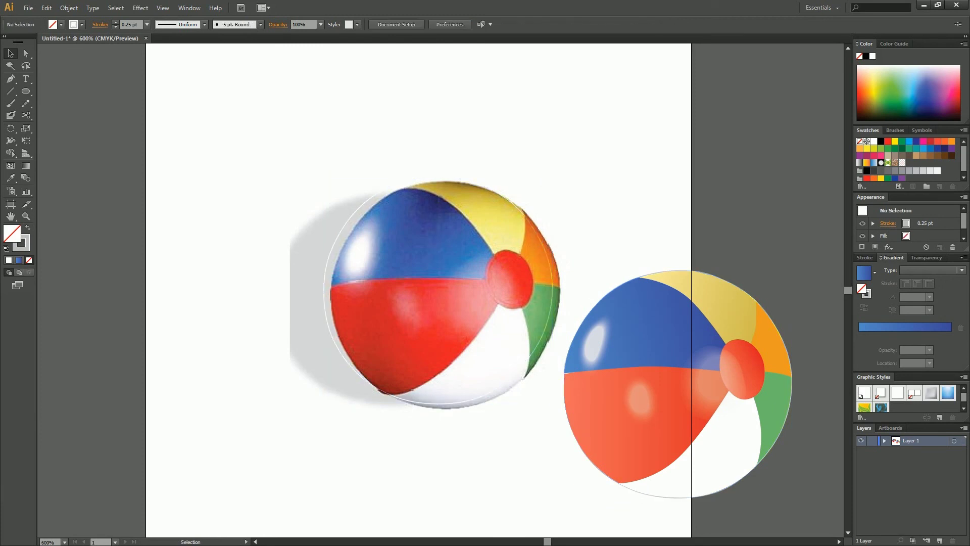
- Fill the duplicated outline with a radial gradient running from white at the center to black at the edge
{"action": "left_click", "coordinate": [324, 290]}
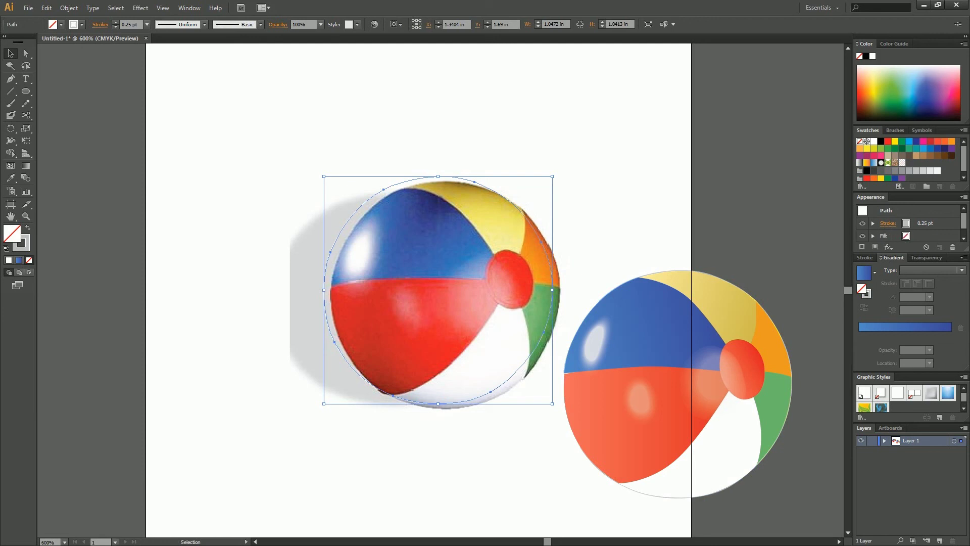
{"action": "key", "text": "period"}
{"action": "left_click", "coordinate": [931, 272]}
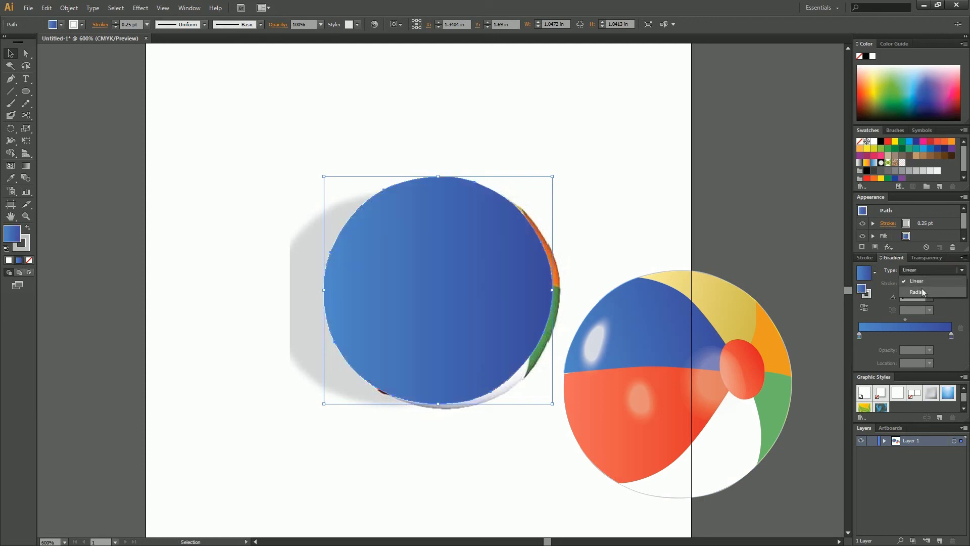
{"action": "left_click", "coordinate": [924, 281]}
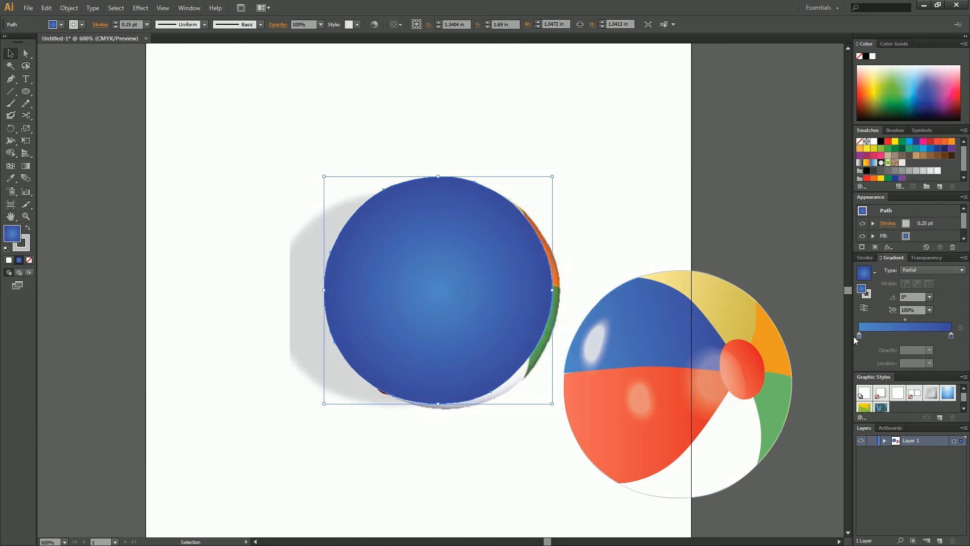
{"action": "double_click", "coordinate": [951, 335]}
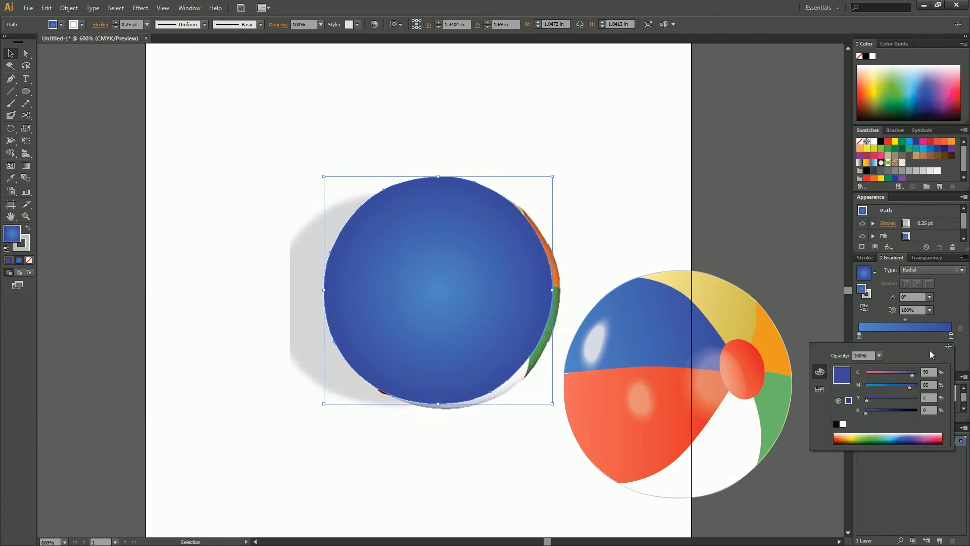
{"action": "left_click", "coordinate": [837, 425]}
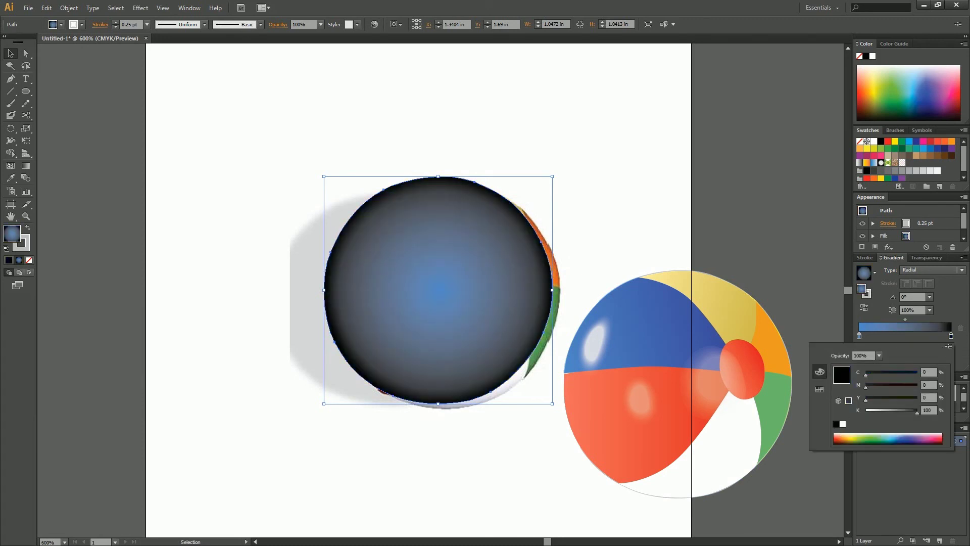
{"action": "left_click", "coordinate": [859, 336]}
{"action": "double_click", "coordinate": [859, 336]}
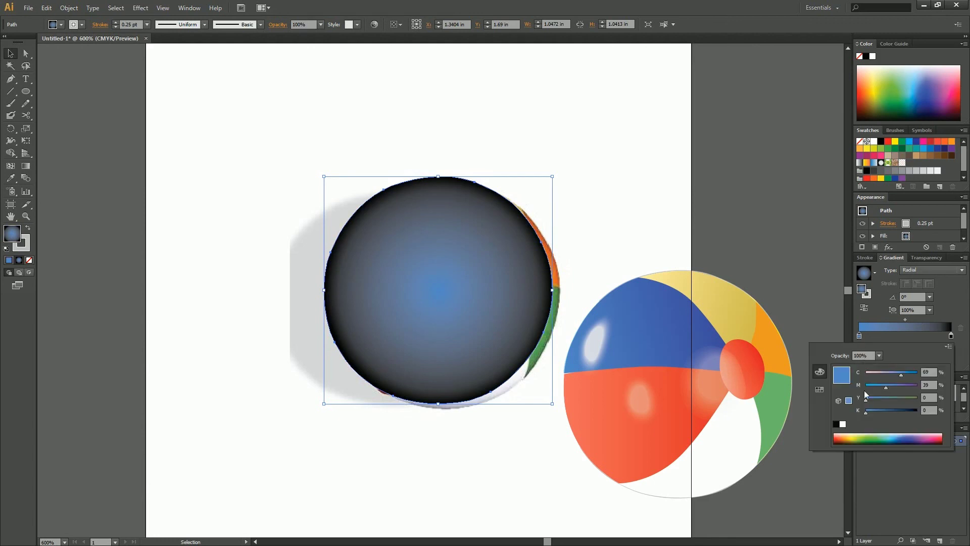
{"action": "left_click", "coordinate": [843, 425]}
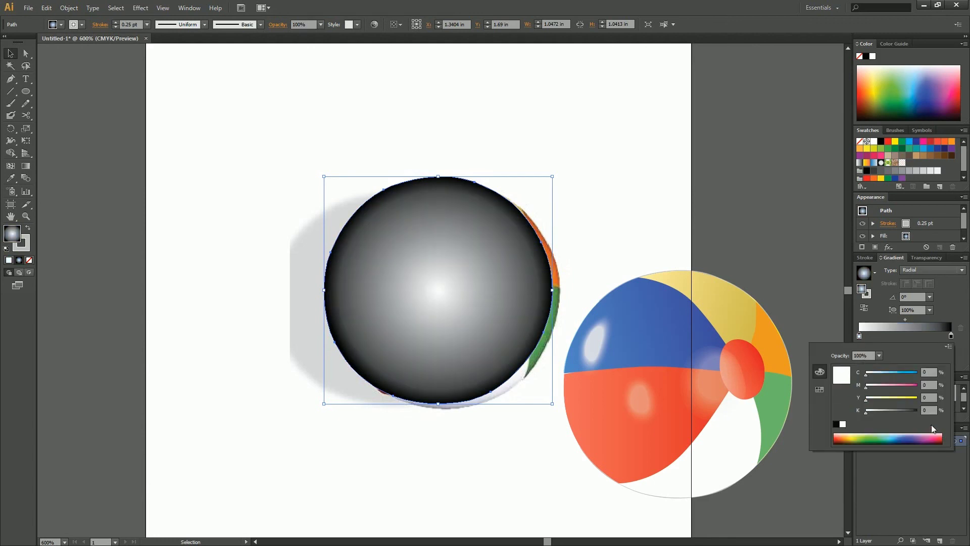
- Set the opacity of the gradient's white stop to 0% and its black stop to 80%
{"action": "left_click", "coordinate": [964, 339]}
{"action": "left_click", "coordinate": [929, 351]}
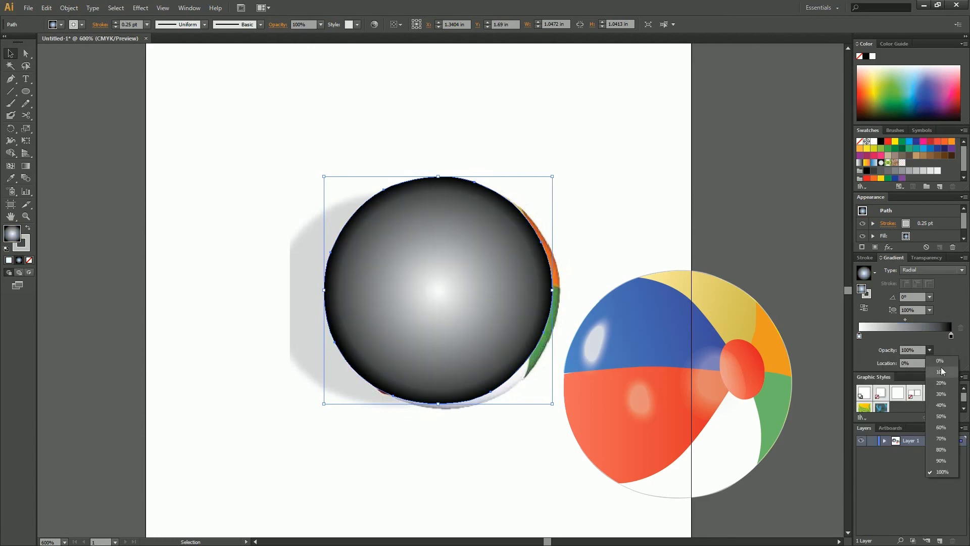
{"action": "left_click", "coordinate": [940, 360]}
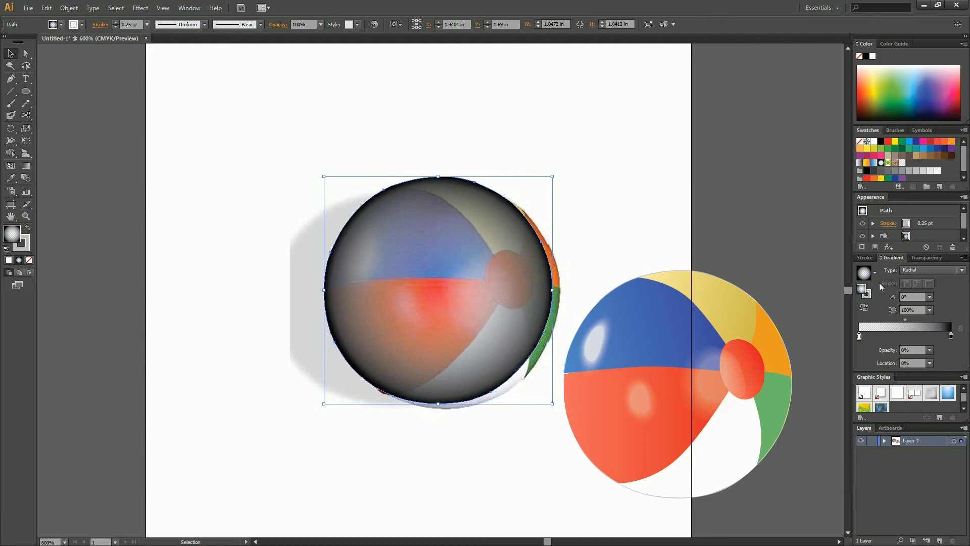
{"action": "left_click", "coordinate": [951, 335]}
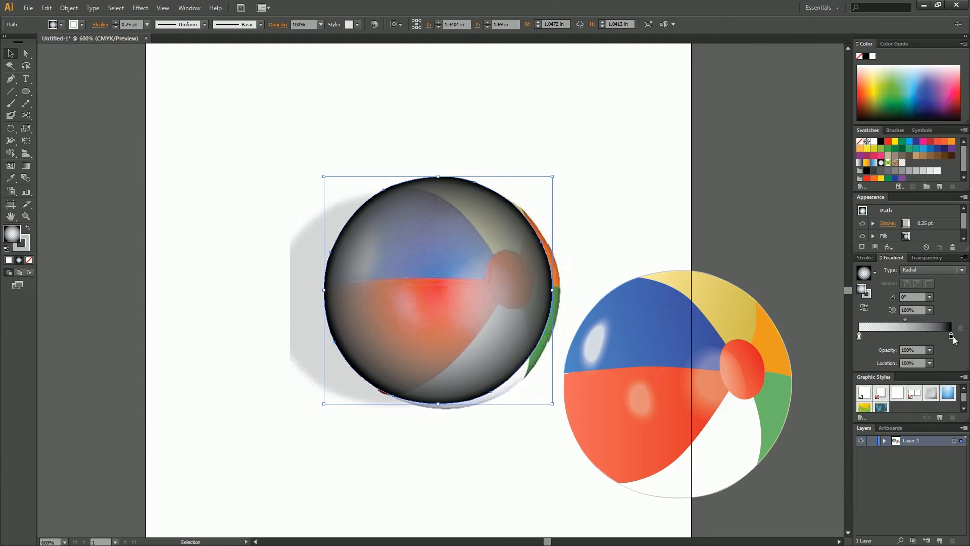
{"action": "left_click", "coordinate": [930, 351]}
{"action": "left_click", "coordinate": [944, 430]}
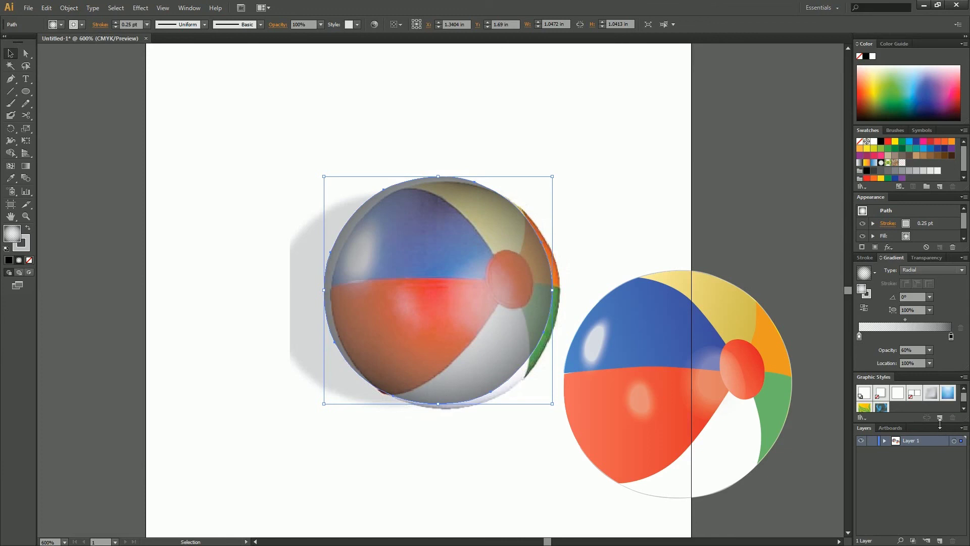
{"action": "left_click", "coordinate": [929, 351]}
{"action": "left_click", "coordinate": [947, 452]}
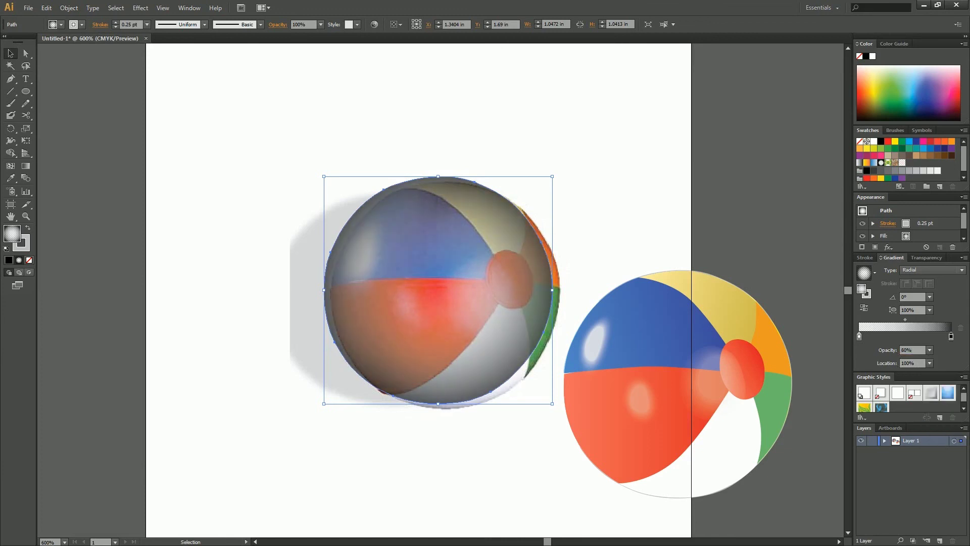
- Move the shading circle clear of the traced ball and group the ball's panels, outline and highlights
{"action": "left_click_drag", "start_coordinate": [438, 290], "coordinate": [678, 383]}
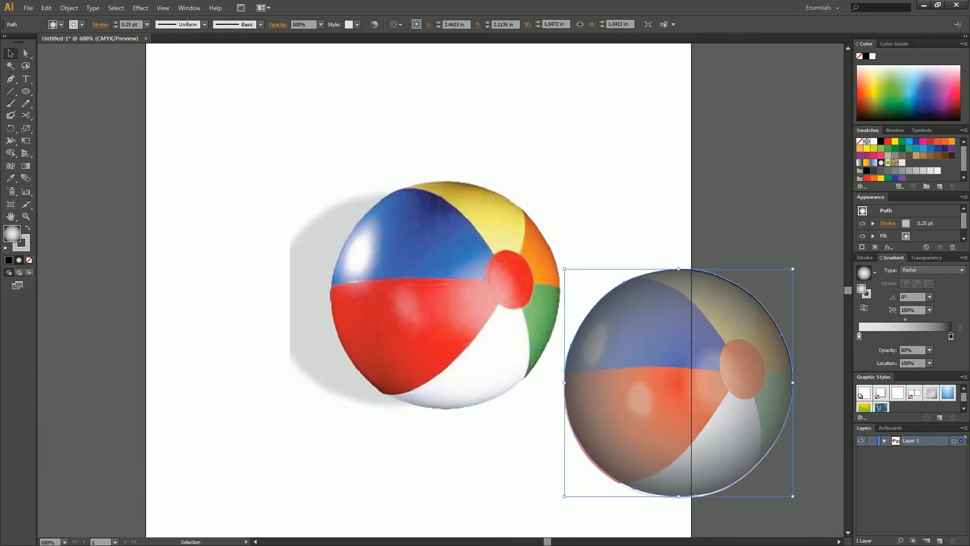
{"action": "left_click_drag", "start_coordinate": [677, 382], "coordinate": [327, 264]}
{"action": "left_click_drag", "start_coordinate": [563, 225], "coordinate": [773, 500]}
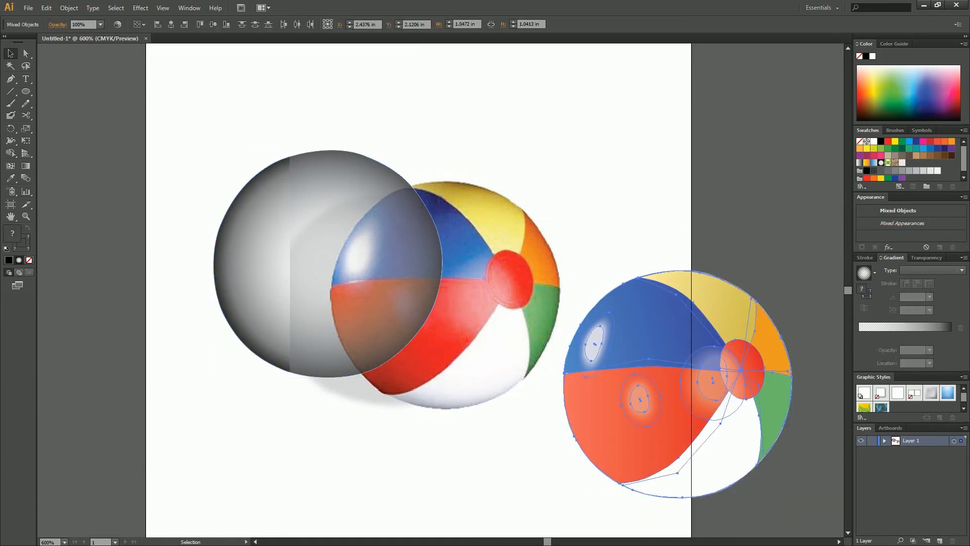
{"action": "key", "text": "ctrl+g"}
- Place the shading circle over the grouped ball and align their horizontal and vertical centers
{"action": "left_click_drag", "start_coordinate": [329, 264], "coordinate": [681, 385]}
{"action": "left_click_drag", "start_coordinate": [589, 226], "coordinate": [708, 479]}
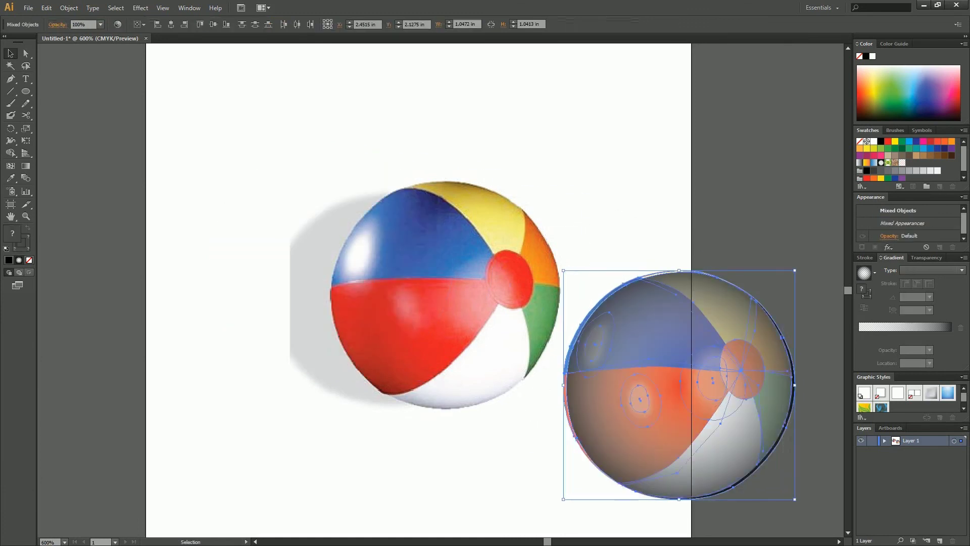
{"action": "left_click", "coordinate": [171, 24]}
{"action": "left_click", "coordinate": [213, 25]}
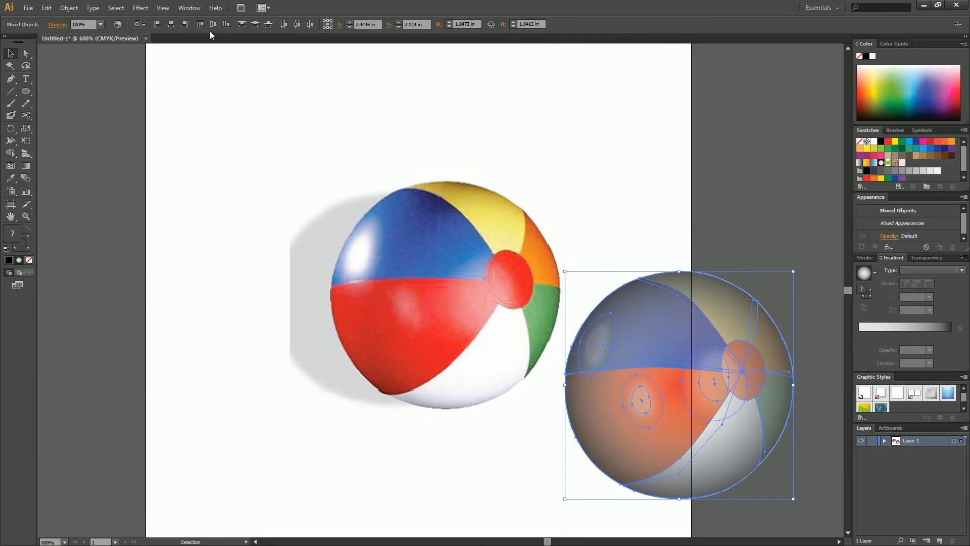
{"action": "key", "text": "ctrl+shift+a"}
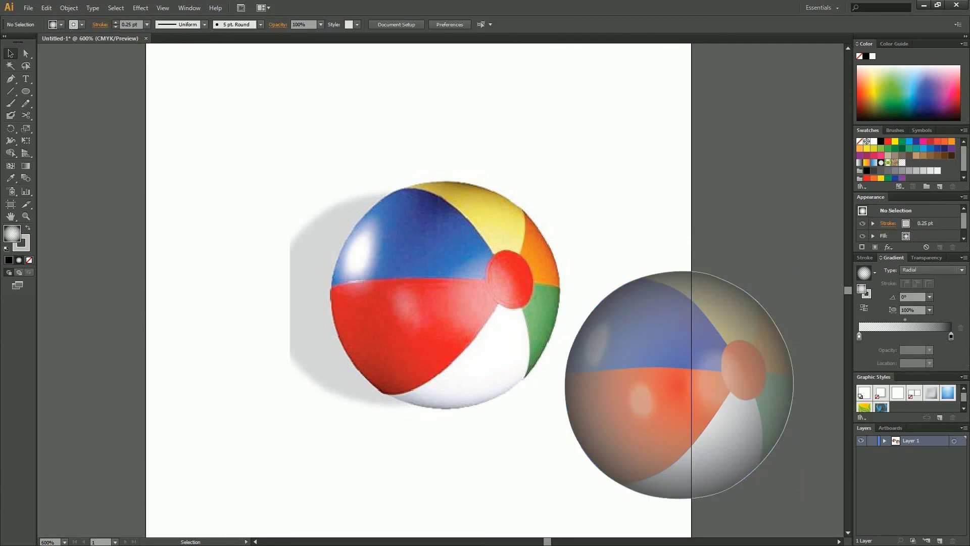
- Try the Overlay and Multiply blending modes on the shading circle, and settle on Darken
{"action": "left_click", "coordinate": [683, 272]}
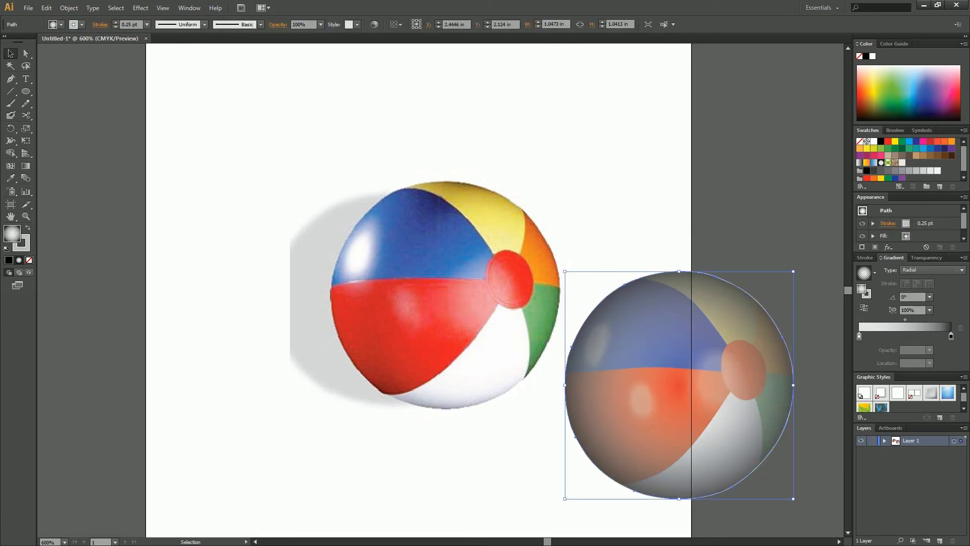
{"action": "left_click", "coordinate": [919, 257]}
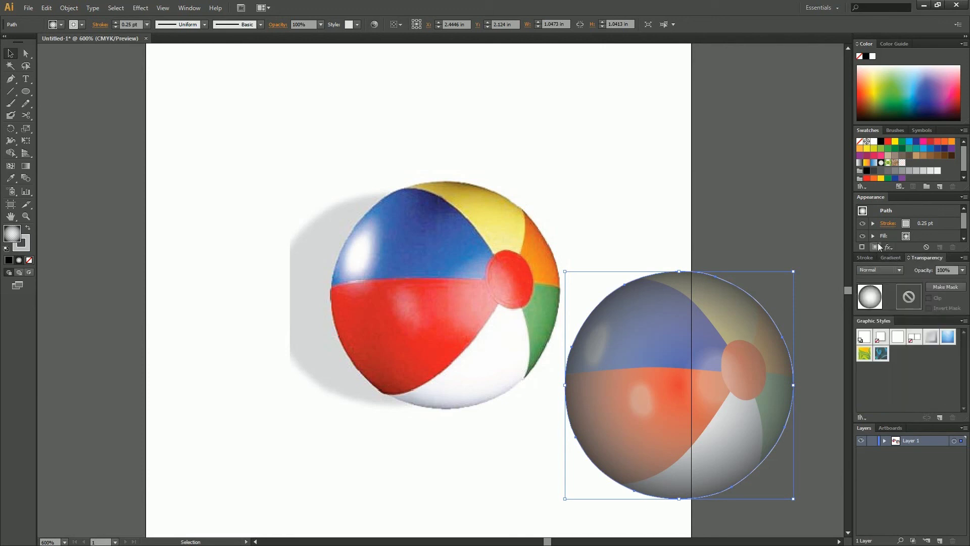
{"action": "left_click", "coordinate": [889, 269]}
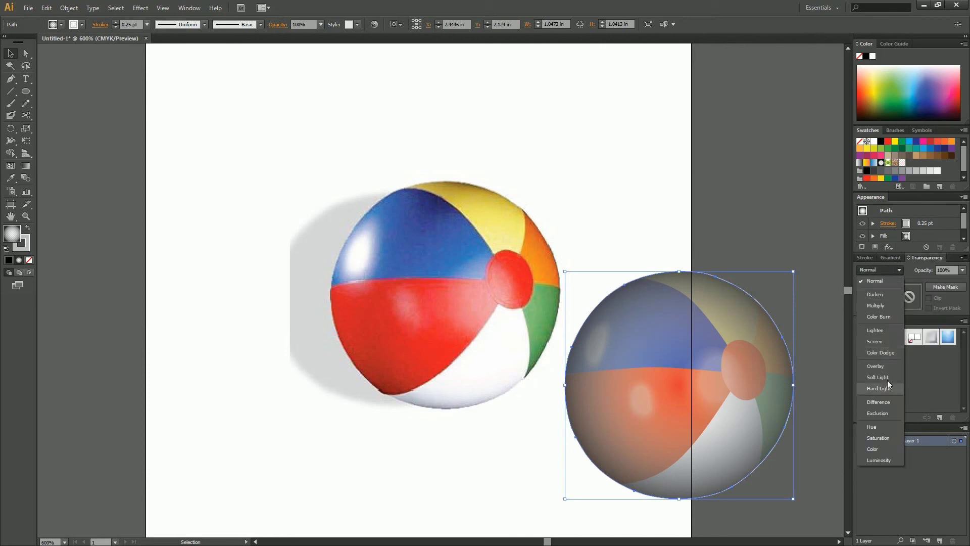
{"action": "left_click", "coordinate": [882, 367]}
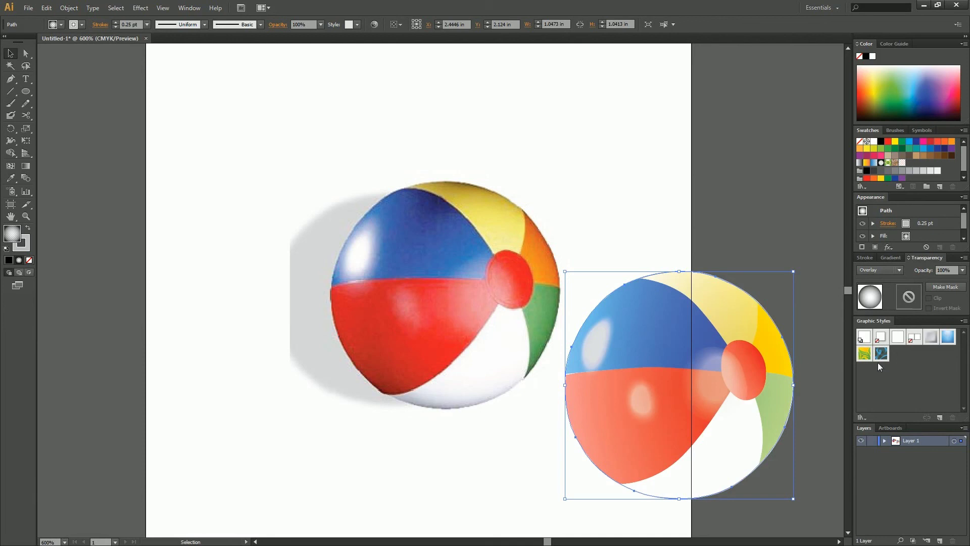
{"action": "left_click", "coordinate": [892, 274]}
{"action": "left_click", "coordinate": [893, 295]}
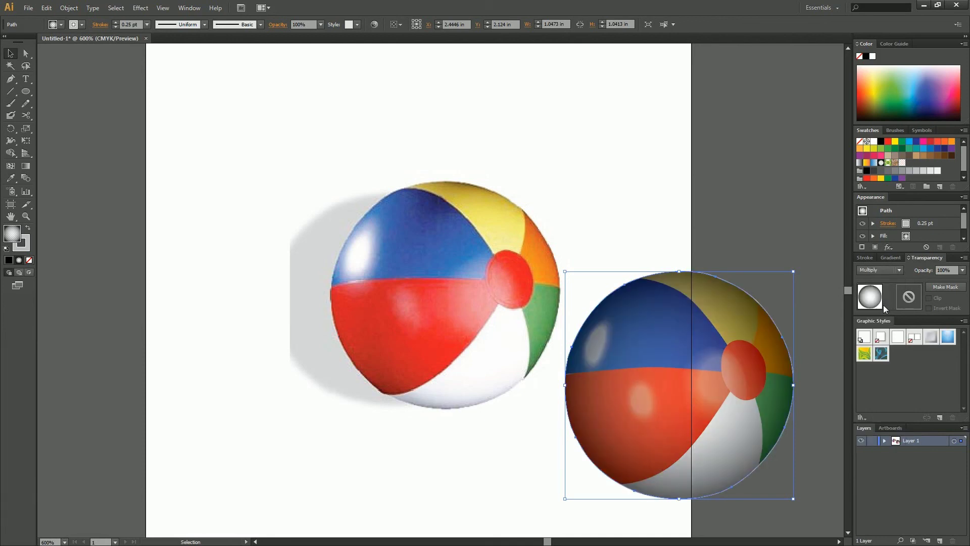
{"action": "left_click", "coordinate": [898, 271]}
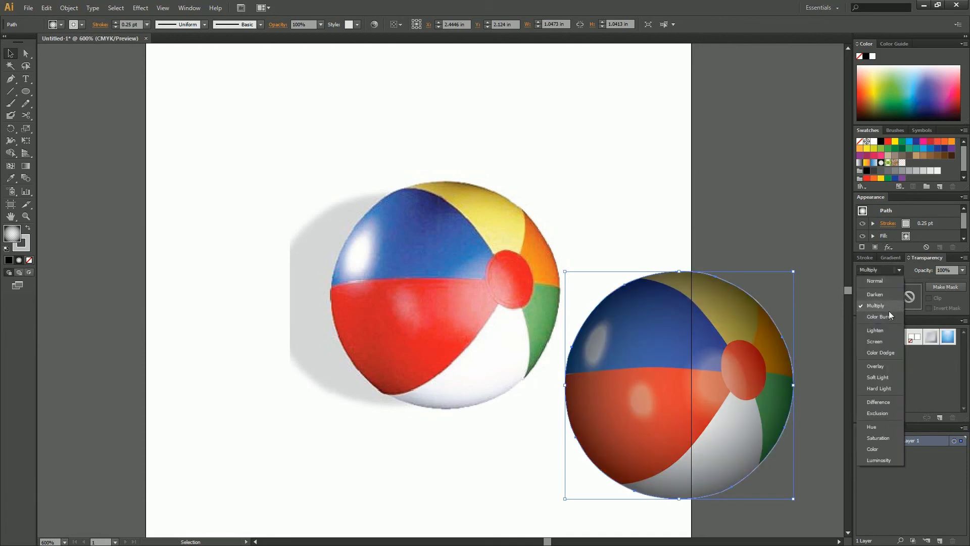
{"action": "left_click", "coordinate": [886, 294]}
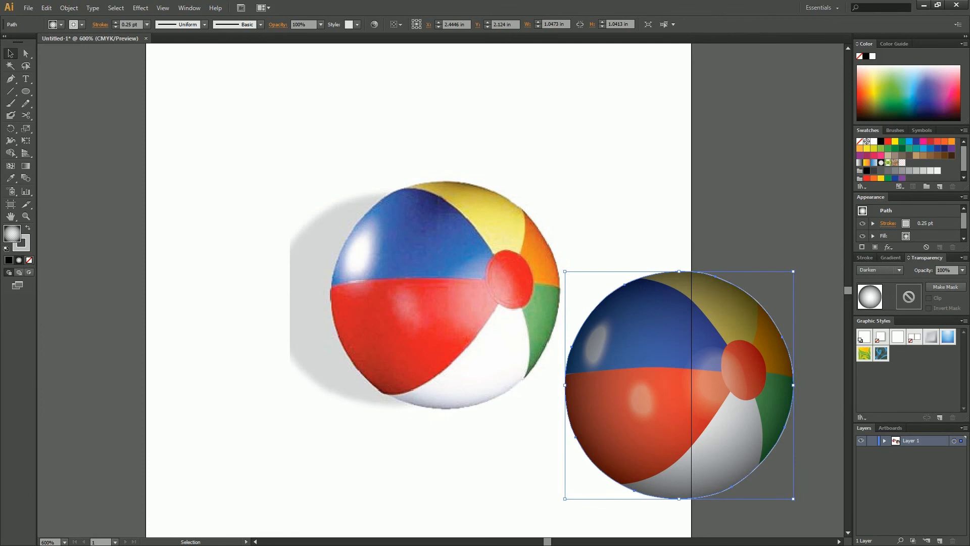
- Shift the midpoint of the shading circle's gradient outward to about 78% so the darkening stays near the ball's rim
{"action": "left_click", "coordinate": [891, 259]}
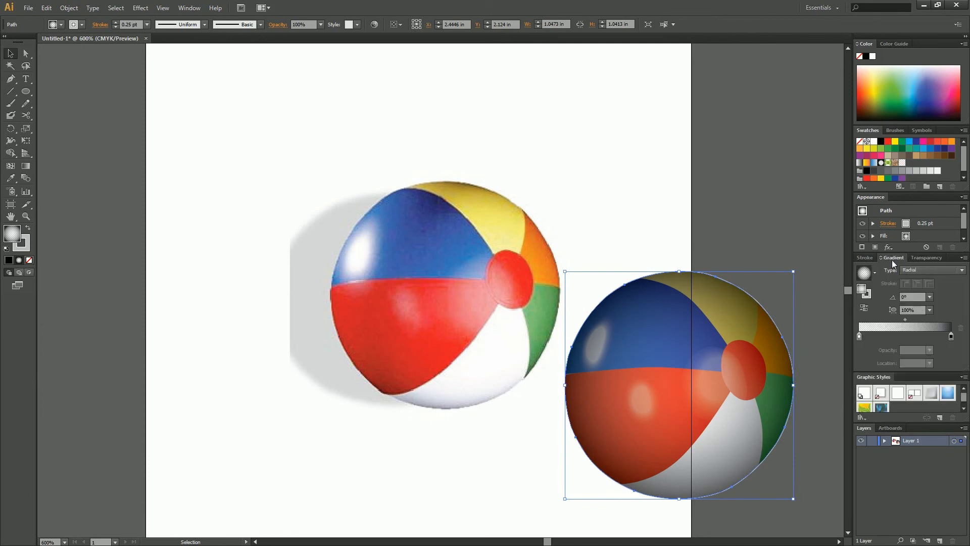
{"action": "left_click_drag", "start_coordinate": [905, 320], "coordinate": [932, 320]}
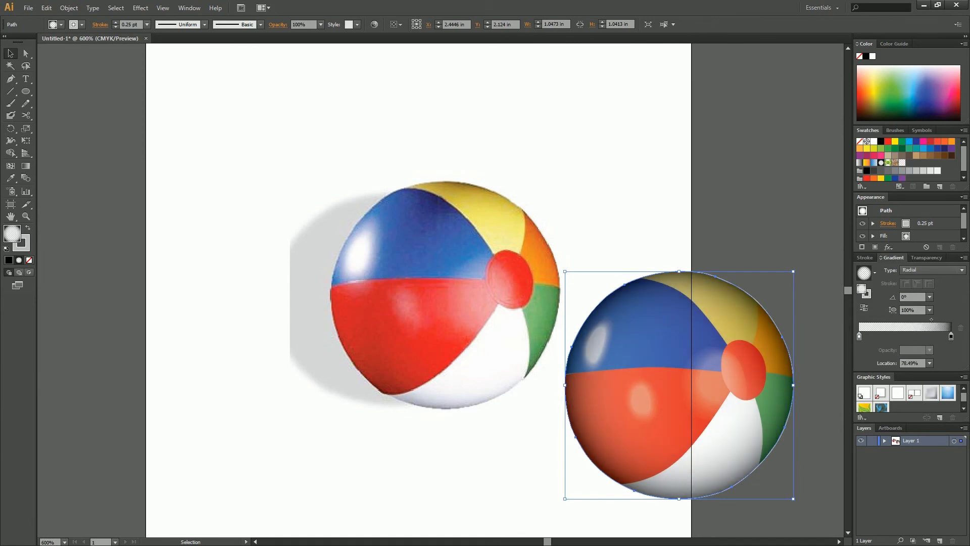
- Reduce the opacity of the shading circle's outer gradient stop to 60%
{"action": "left_click", "coordinate": [951, 336]}
{"action": "left_click", "coordinate": [929, 350]}
{"action": "left_click", "coordinate": [936, 430]}
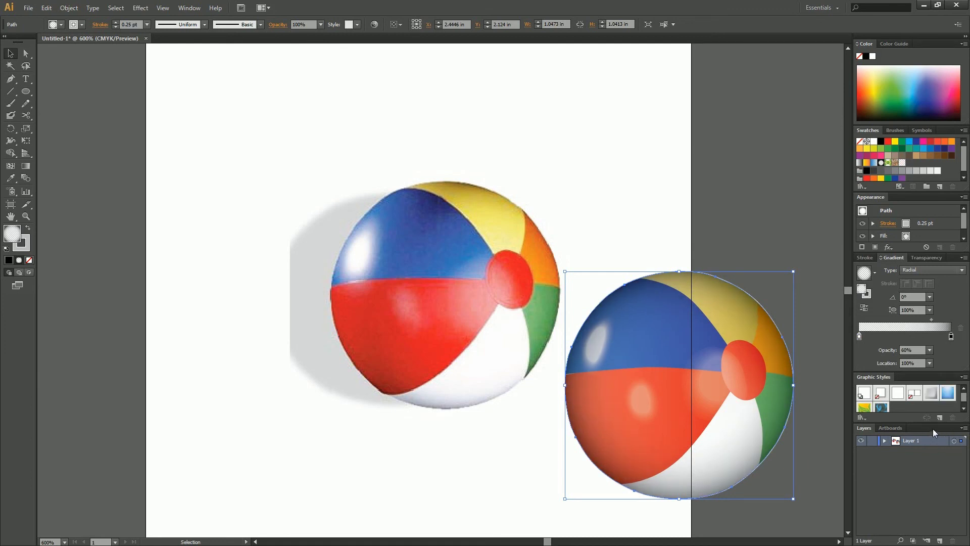
{"action": "key", "text": "ctrl+shift+a"}
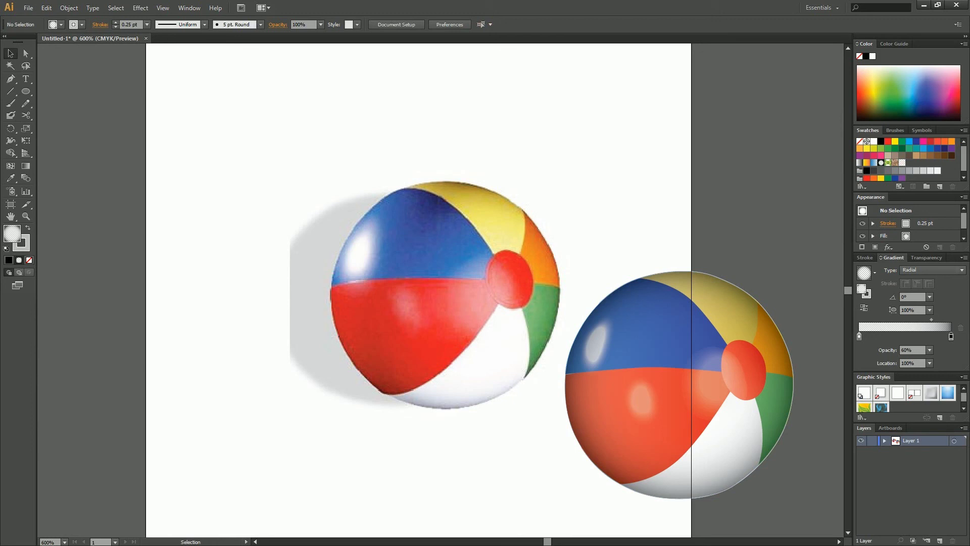
- Ungroup the traced ball so its panels, highlights and outline can be selected individually
{"action": "left_click", "coordinate": [679, 385]}
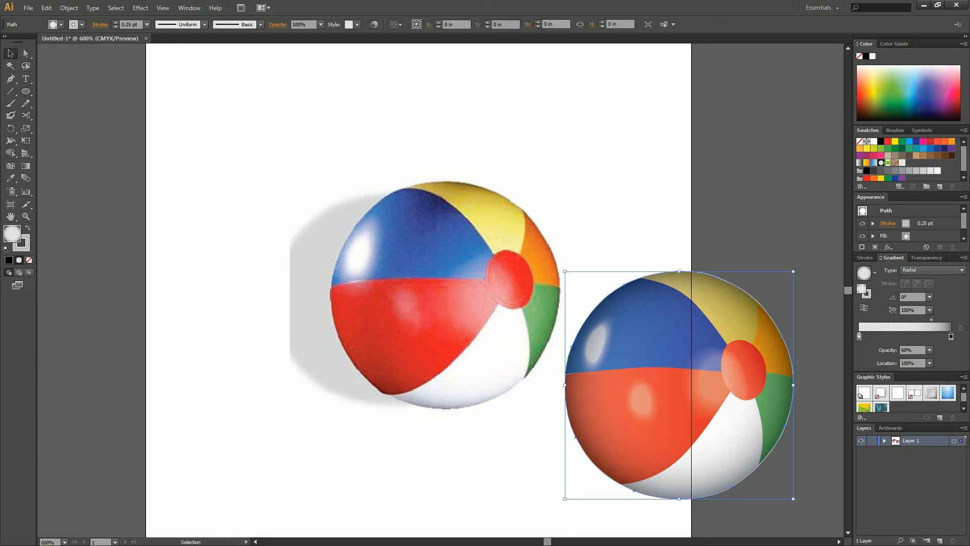
{"action": "key", "text": "ctrl+shift+a"}
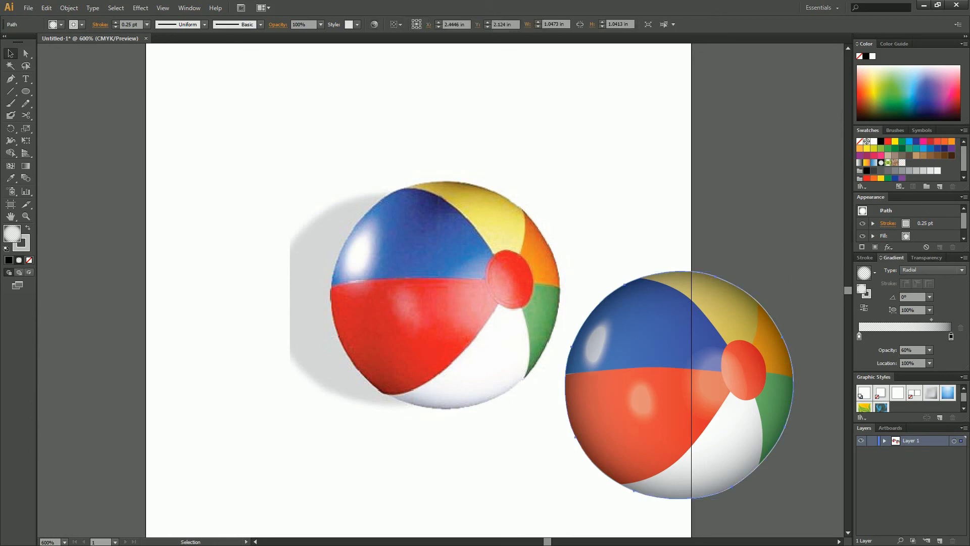
{"action": "key", "text": "a"}
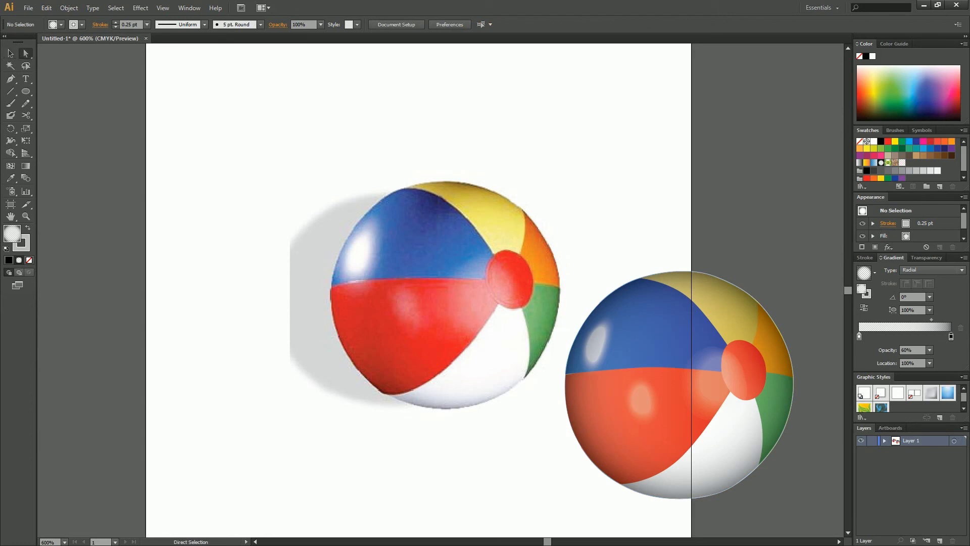
{"action": "left_click", "coordinate": [753, 298]}
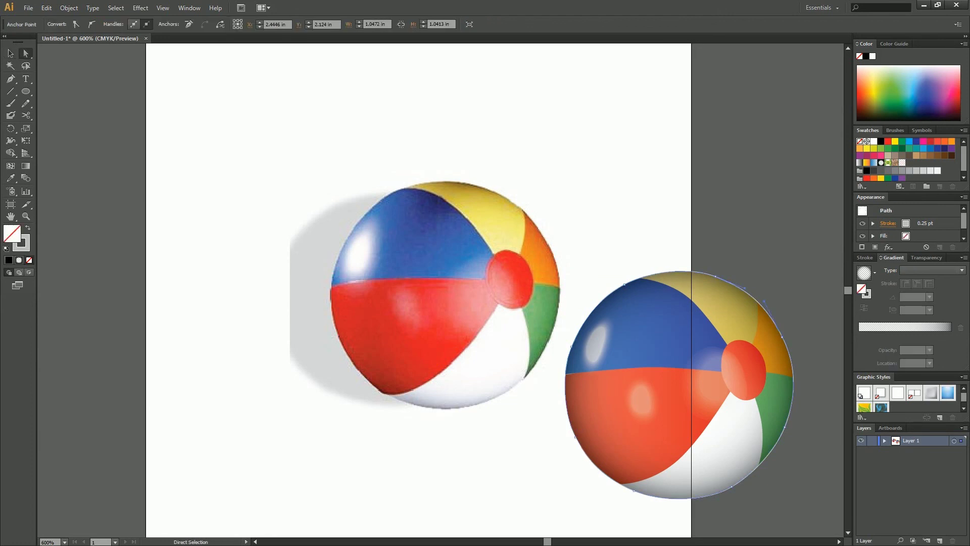
{"action": "key", "text": "v"}
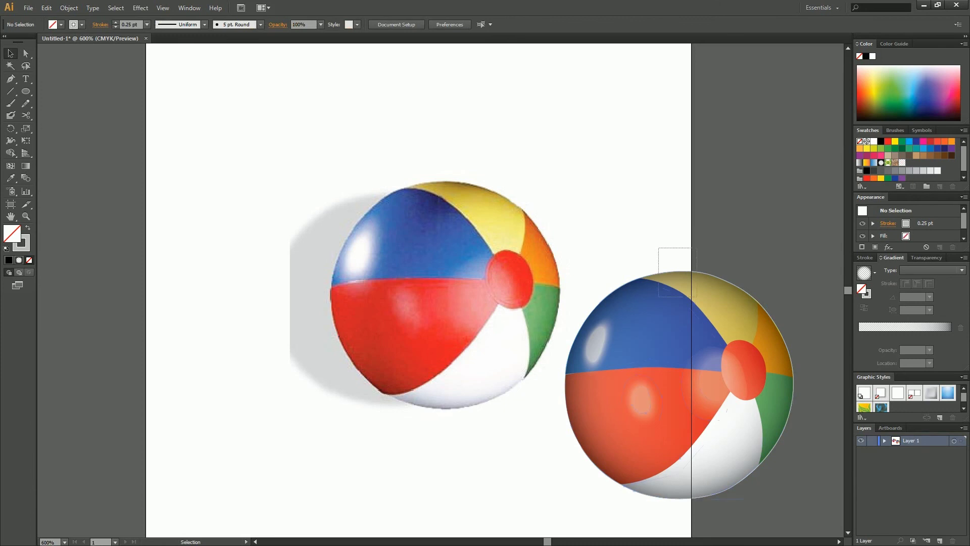
{"action": "key", "text": "ctrl+shift+g"}
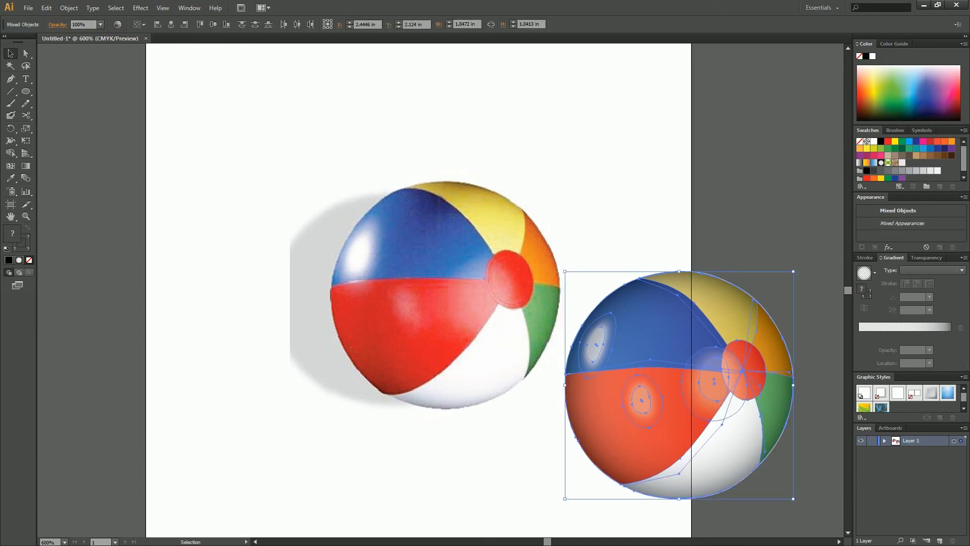
{"action": "key", "text": "ctrl+shift+a"}
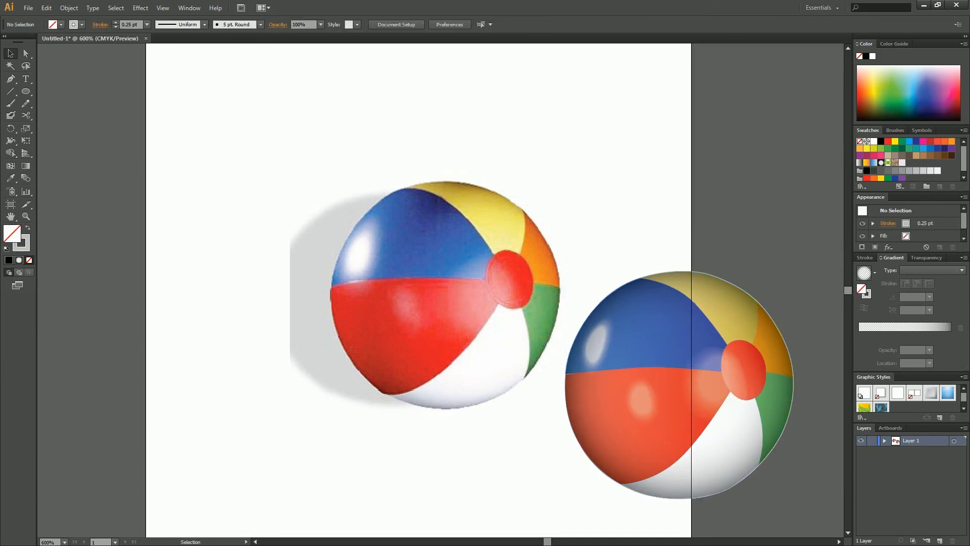
{"action": "left_click", "coordinate": [725, 308]}
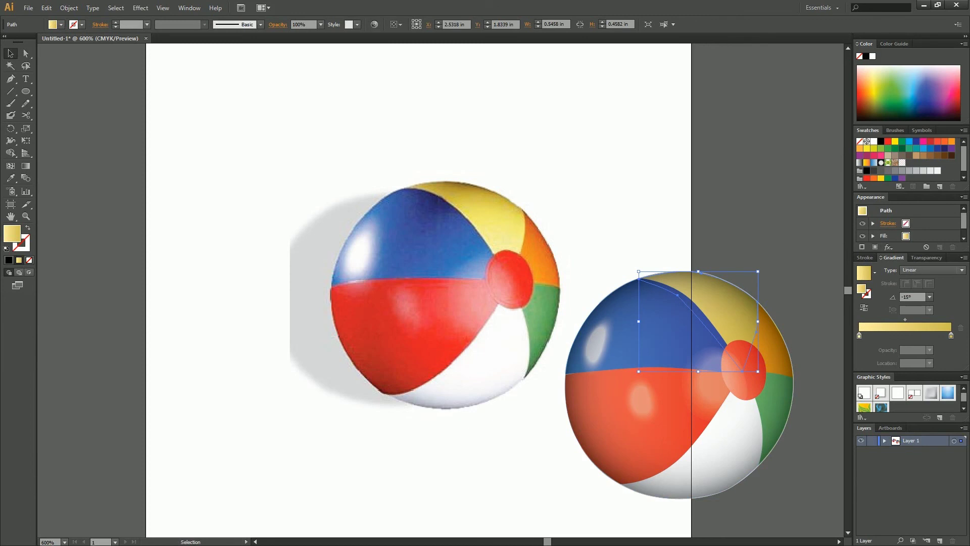
{"action": "key", "text": "ctrl+shift+a"}
- Remove the stroke from the ball's unfilled outer outline path by setting its color to None
{"action": "left_click", "coordinate": [675, 498]}
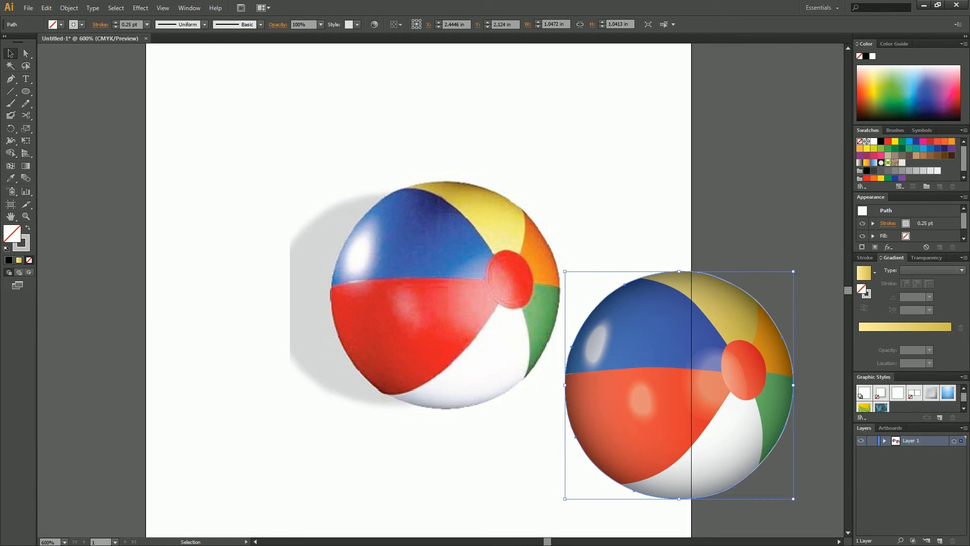
{"action": "left_click", "coordinate": [905, 230]}
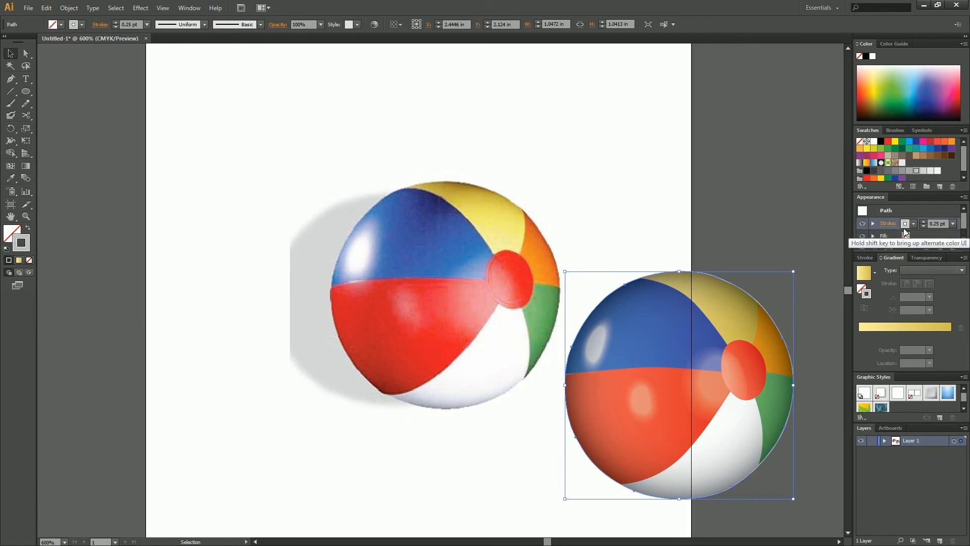
{"action": "left_click", "coordinate": [905, 224]}
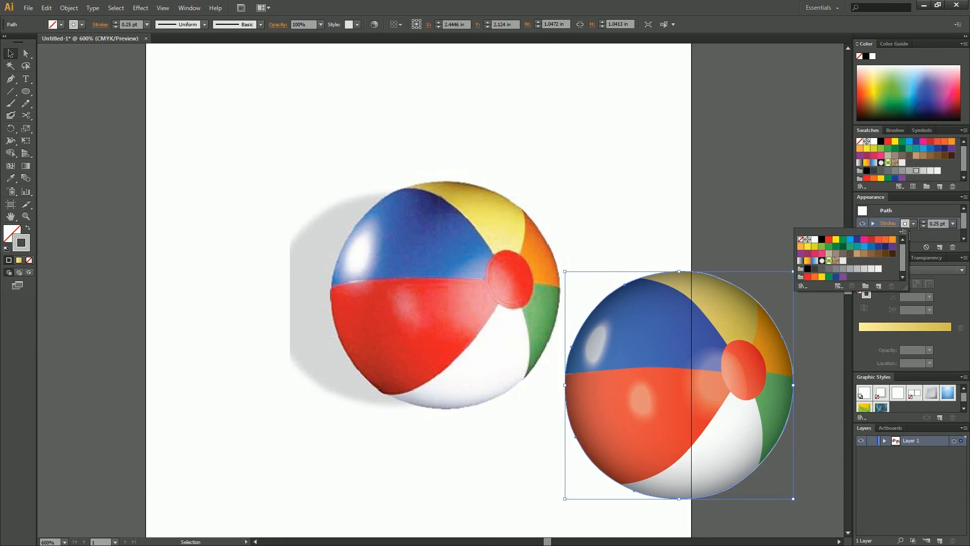
{"action": "left_click", "coordinate": [800, 239]}
{"action": "key", "text": "Escape"}
{"action": "key", "text": "ctrl+shift+a"}
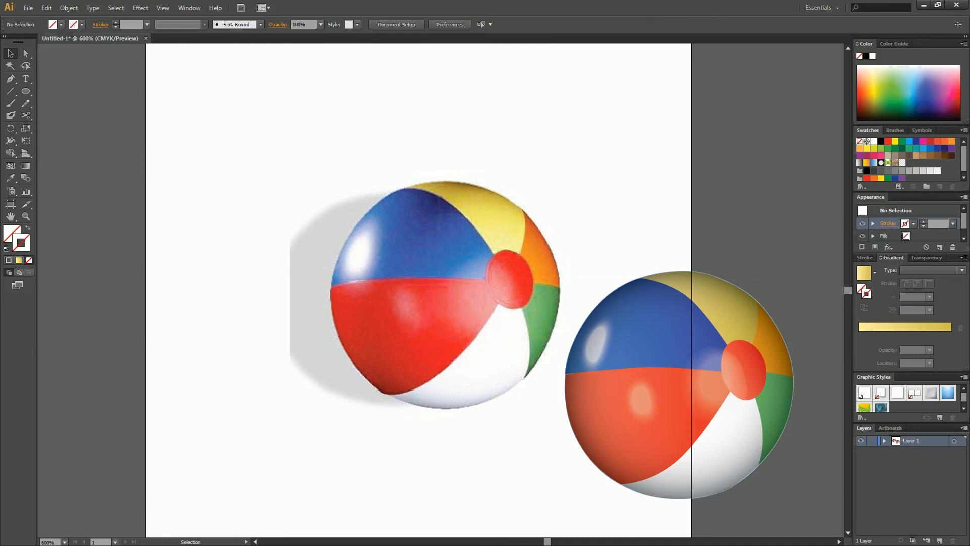
- Try to move all parts of the traced ball together onto the artboard
{"action": "left_click_drag", "start_coordinate": [580, 251], "coordinate": [792, 535]}
{"action": "left_click_drag", "start_coordinate": [555, 313], "coordinate": [566, 344]}
{"action": "mouse_move", "coordinate": [653, 270]}
{"action": "left_mouse_down"}
{"action": "mouse_move", "coordinate": [677, 387]}
{"action": "mouse_move", "coordinate": [555, 271]}
{"action": "mouse_move", "coordinate": [429, 501]}
{"action": "mouse_move", "coordinate": [419, 416]}
{"action": "left_mouse_up"}
{"action": "key", "text": "ctrl+z"}
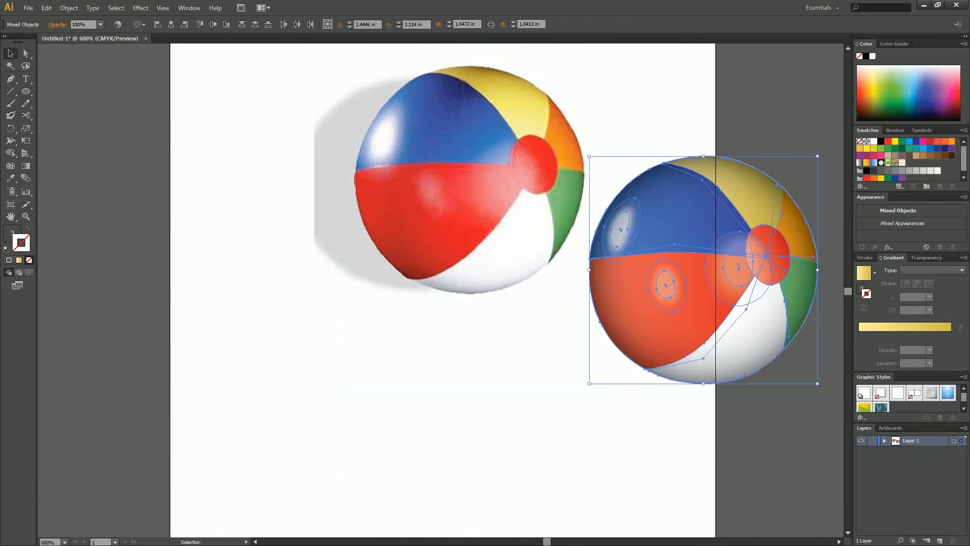
{"action": "key", "text": "ctrl+z"}
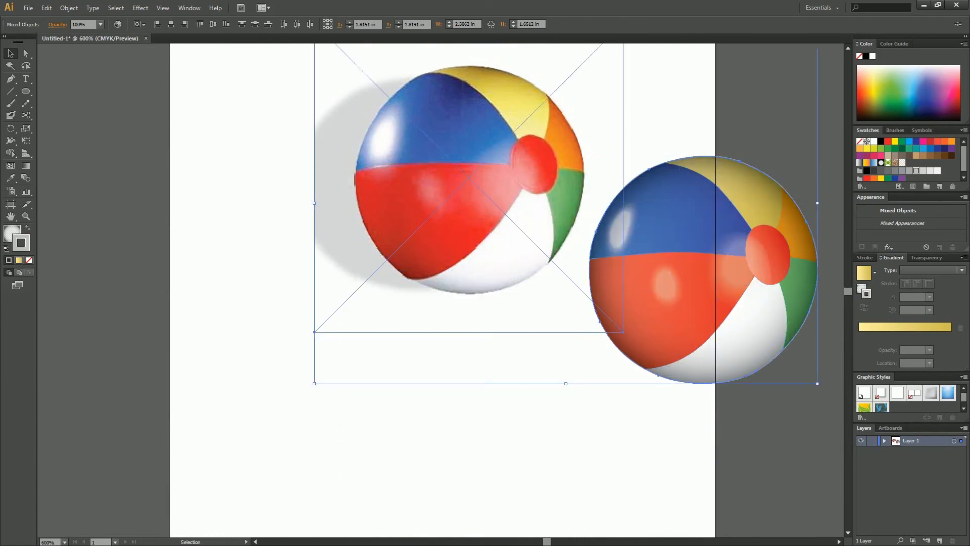
- Delete the linked reference image, move the whole traced ball near the artboard's center, and deselect it
{"action": "key", "text": "ctrl+shift+a"}
{"action": "left_click", "coordinate": [469, 178]}
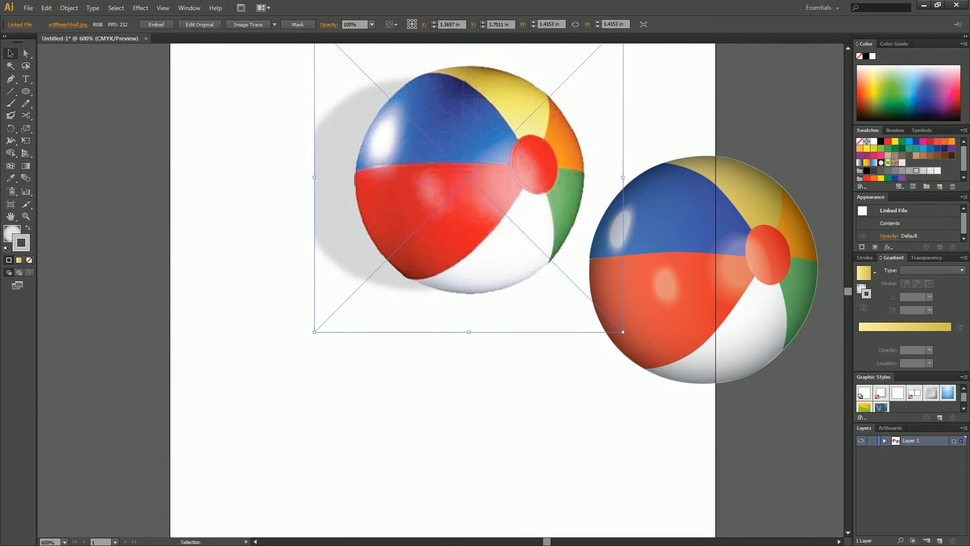
{"action": "key", "text": "Delete"}
{"action": "left_click_drag", "start_coordinate": [567, 104], "coordinate": [441, 330]}
{"action": "key", "text": "a"}
{"action": "key", "text": "ctrl+shift+a"}
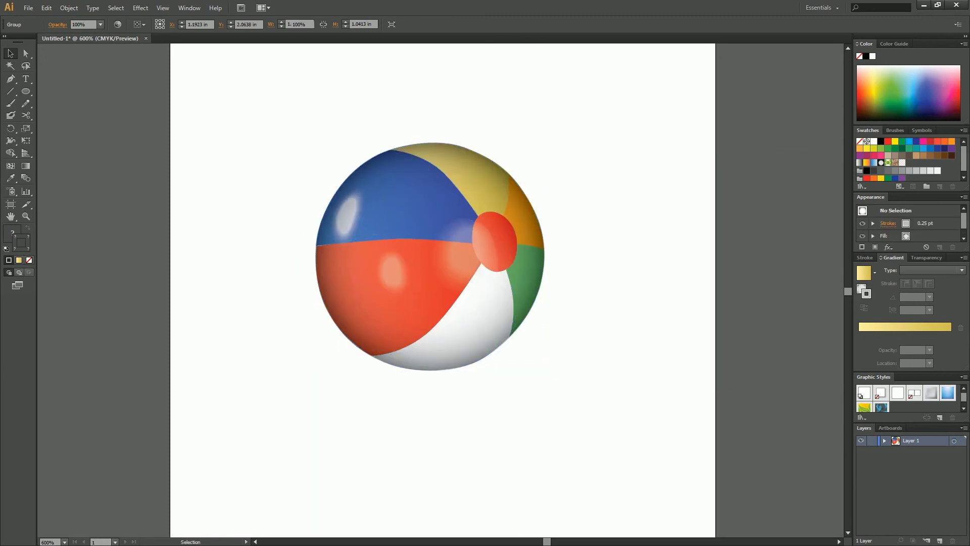